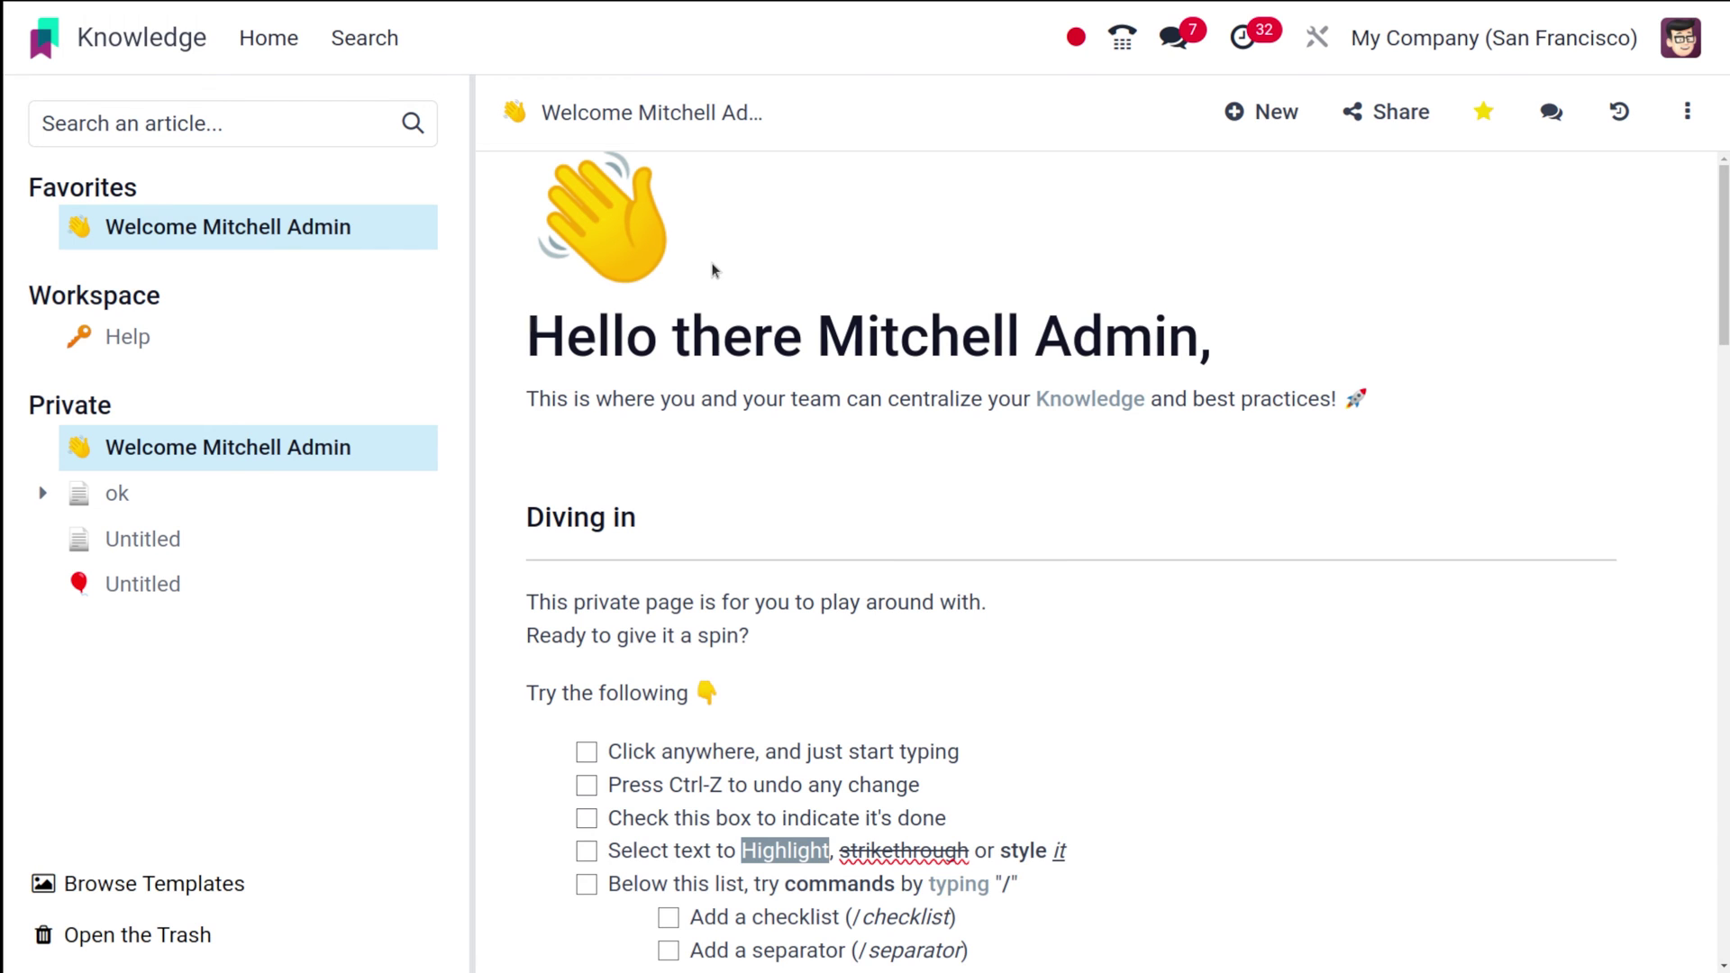
- Create a new private article and add an icon to it
scroll(712, 270, "down", 1)
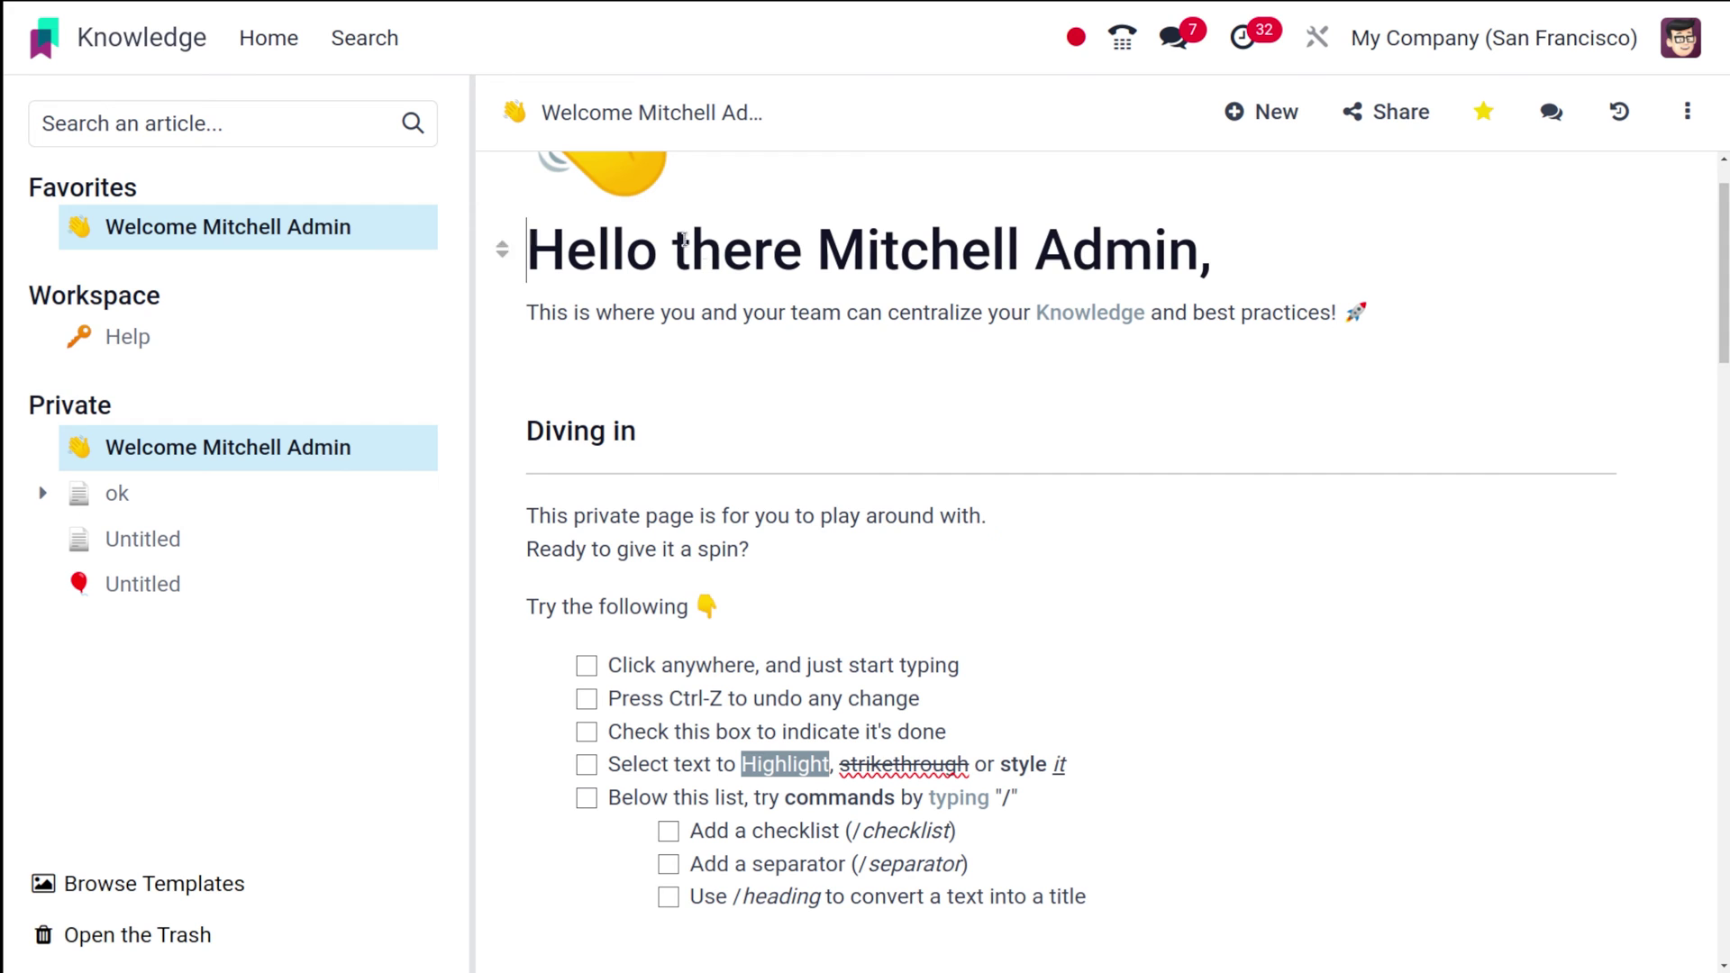
scroll(667, 246, "down", 20)
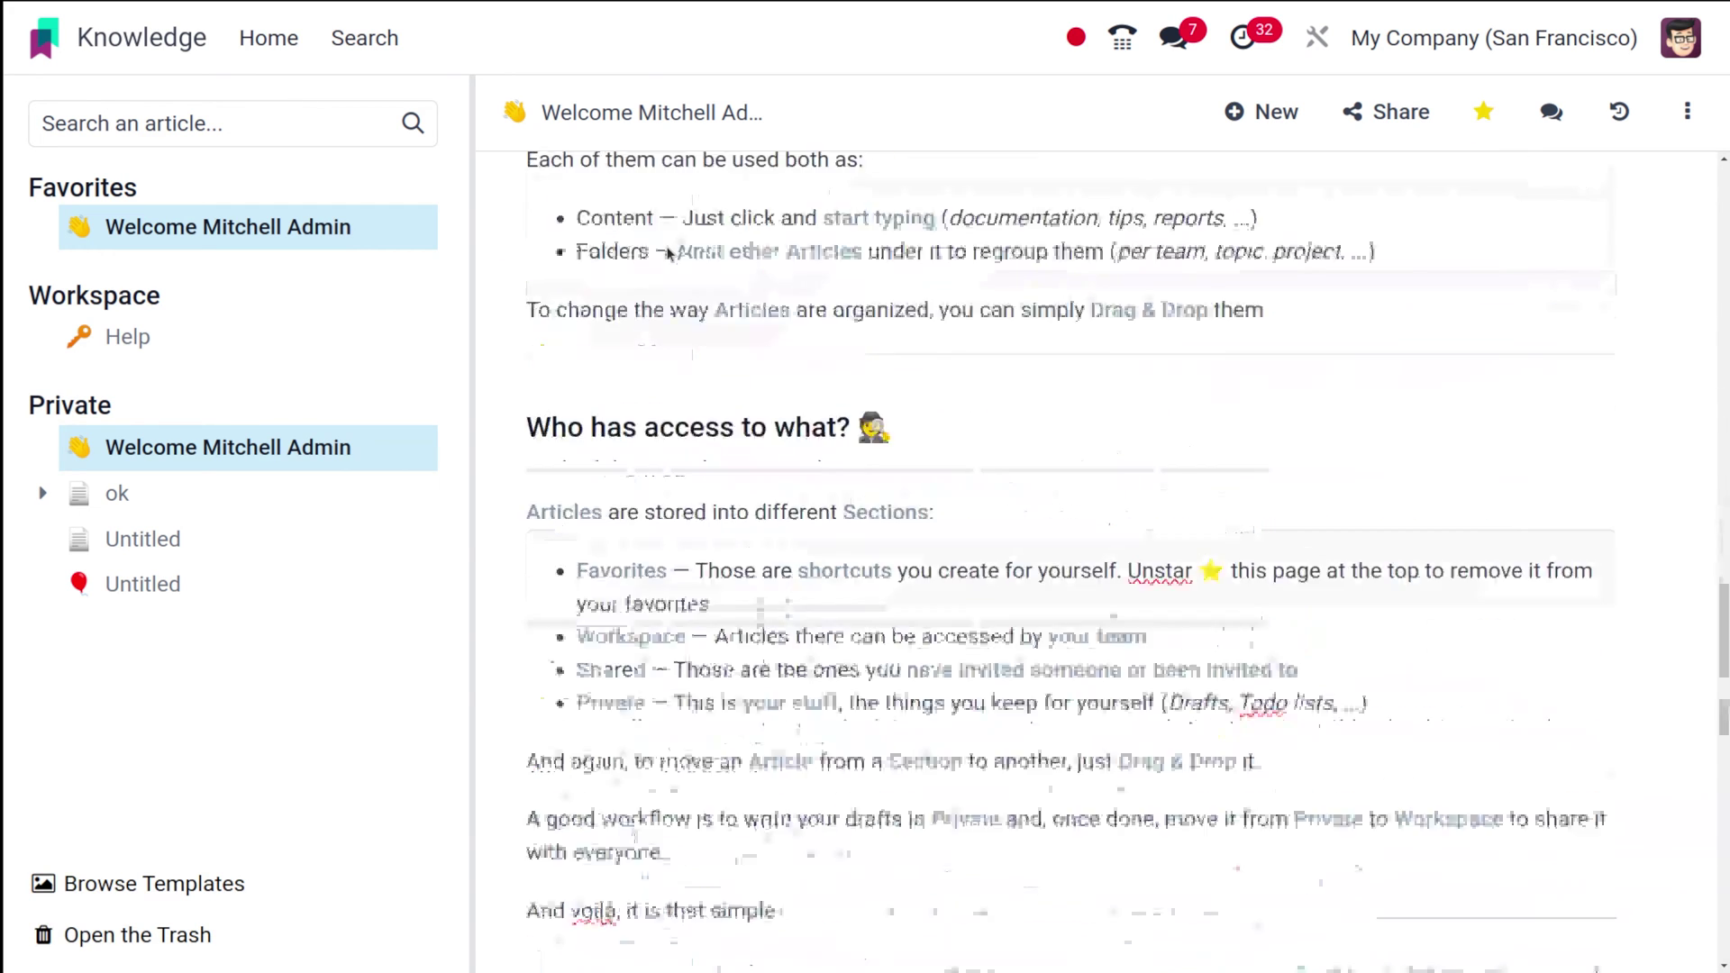
scroll(667, 246, "up", 20)
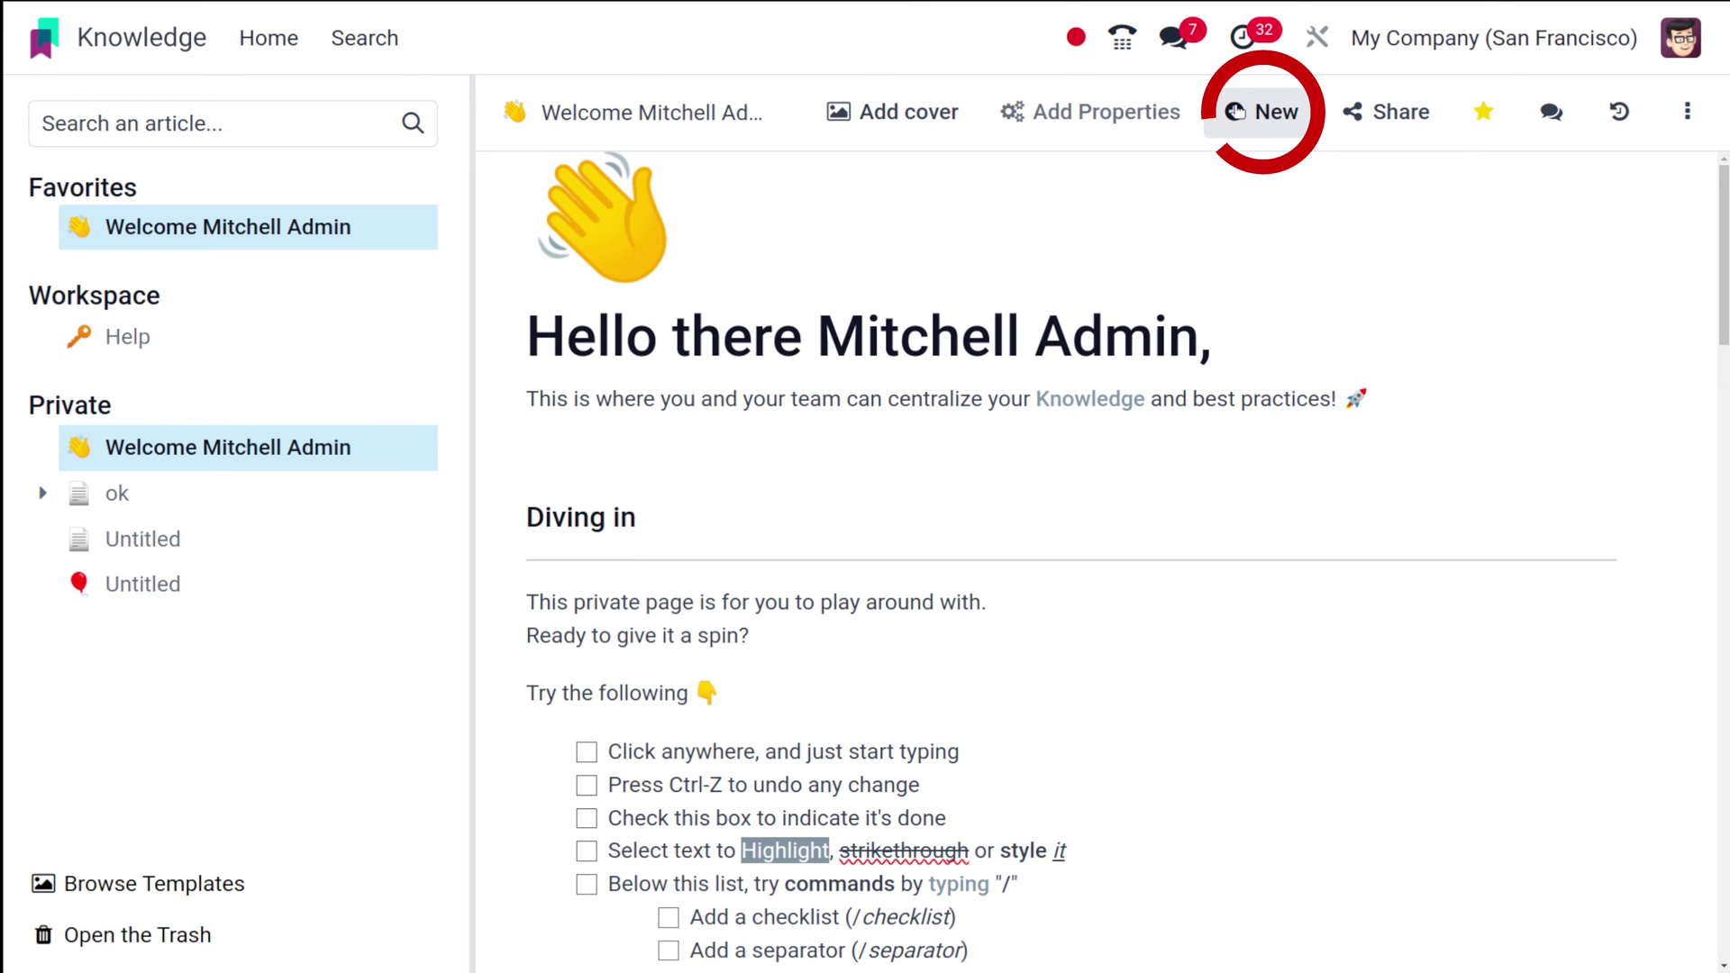
left_click(1257, 119)
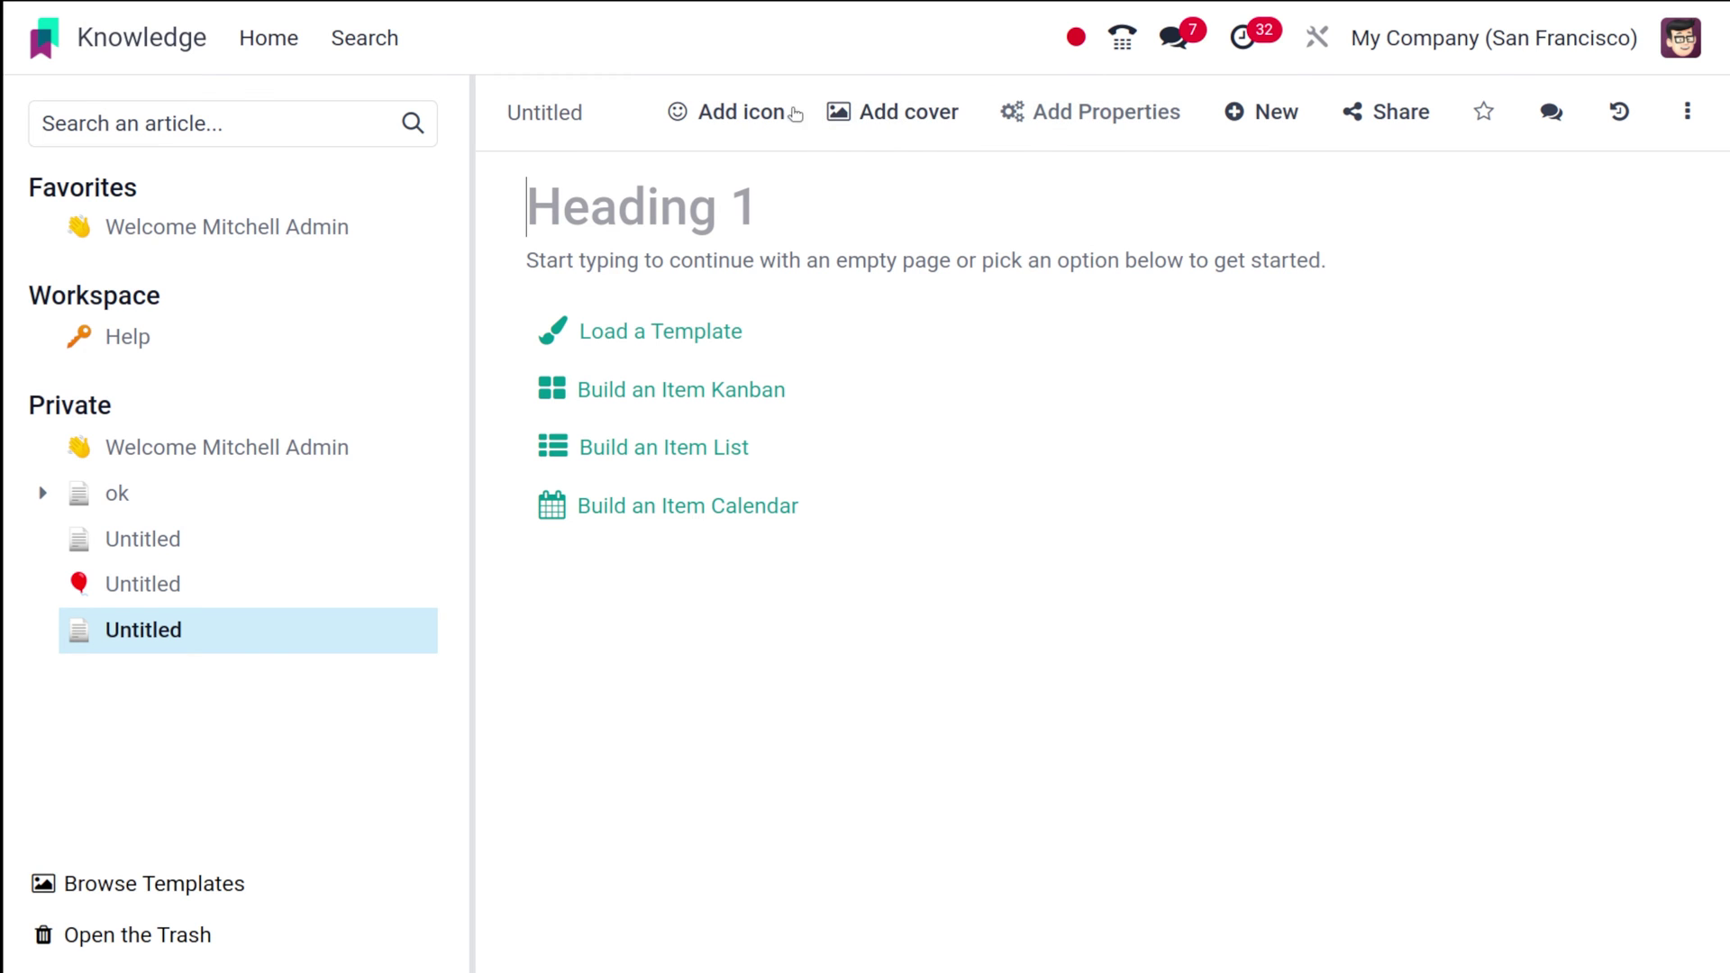
left_click(719, 110)
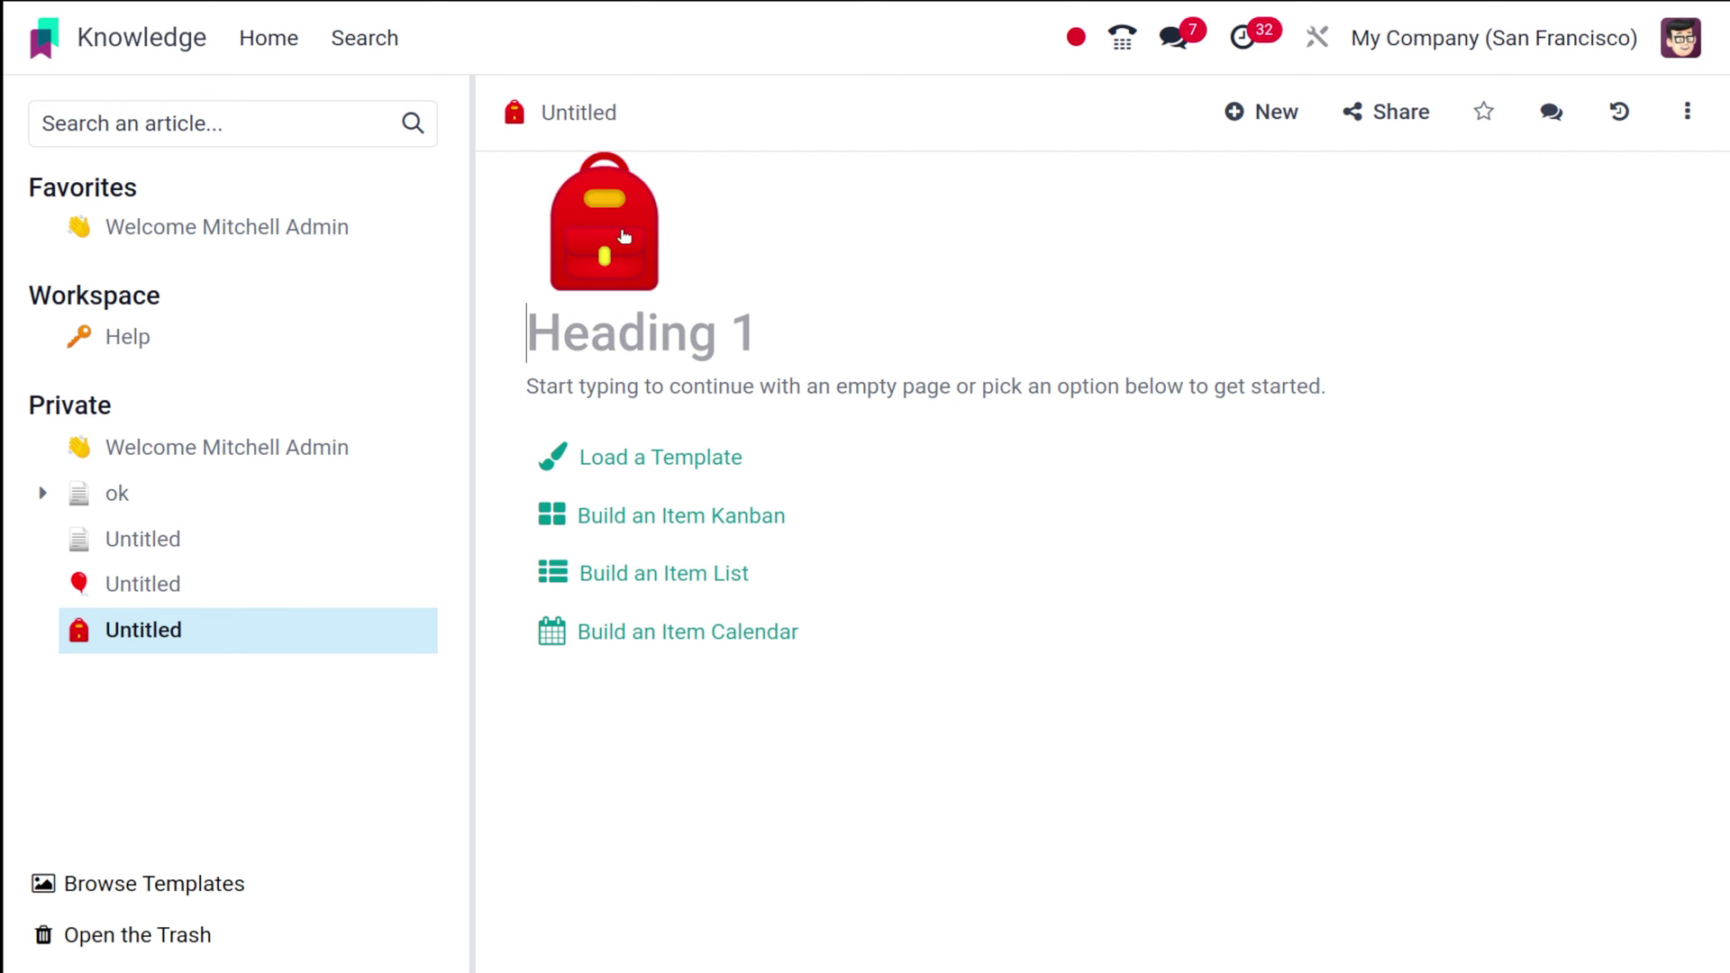
- Browse the emoji categories available for the article's icon, keeping the backpack icon and dismissing any dialog that opens
left_click(616, 250)
scroll(627, 581, "down", 20)
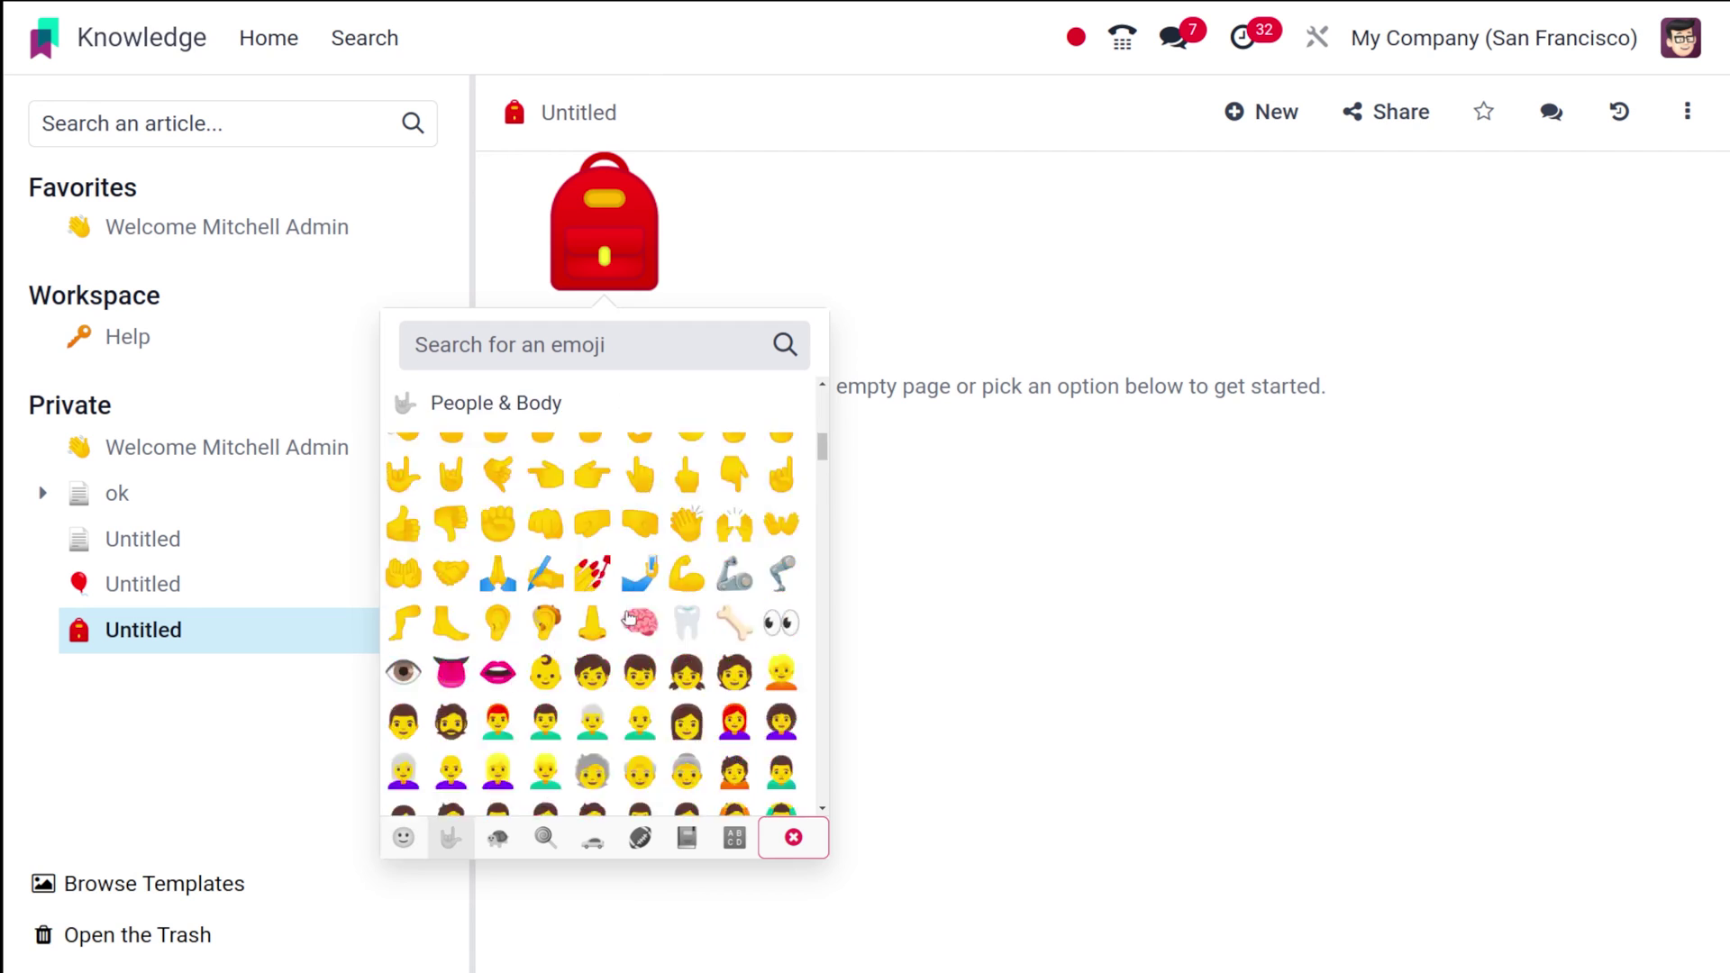
scroll(628, 617, "down", 10)
scroll(713, 449, "up", 20)
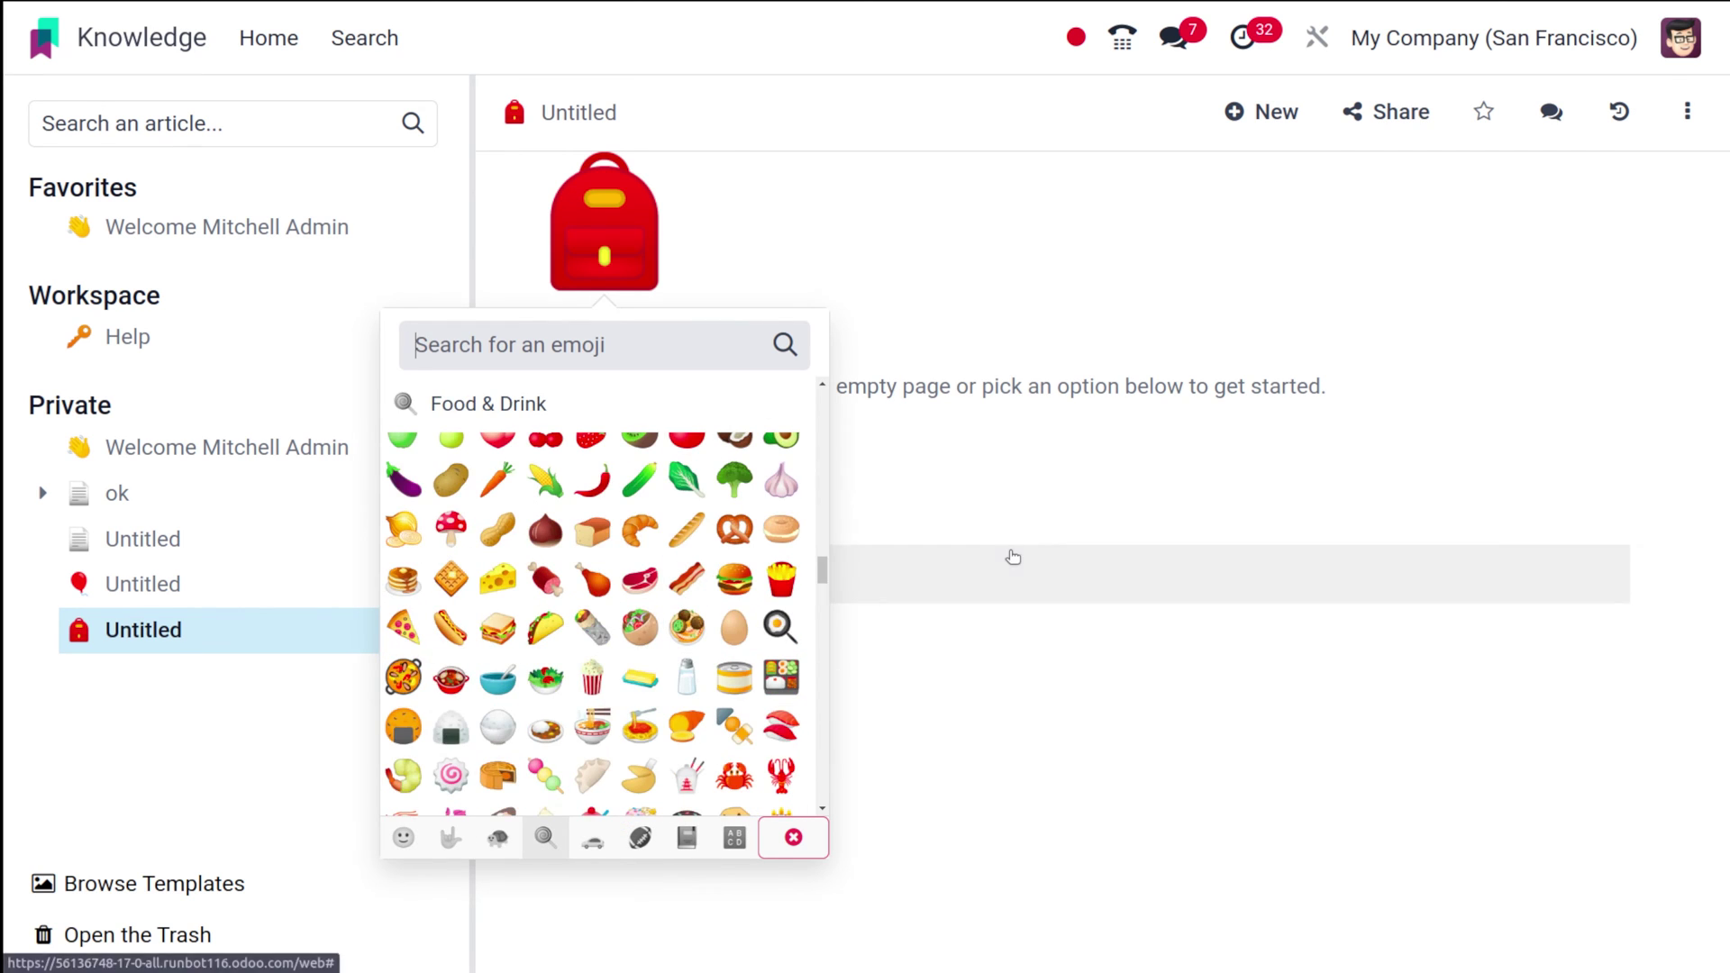
left_click(1012, 558)
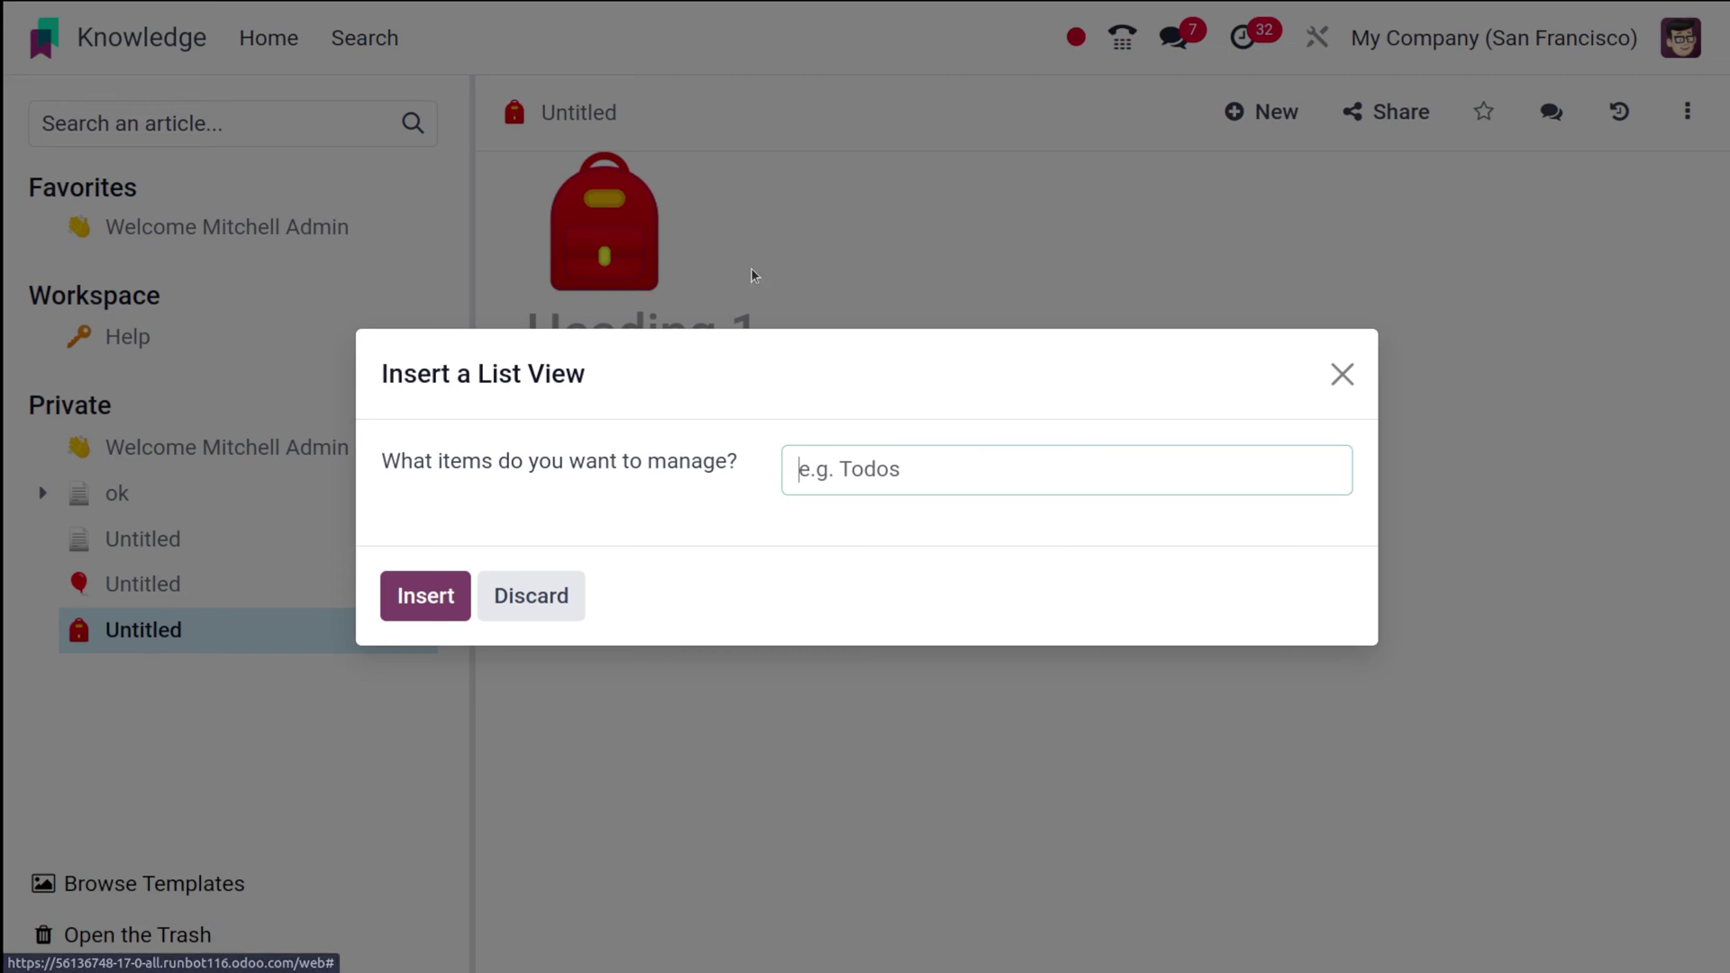
left_click(1352, 375)
- Open the cover image selection for the article and search for "flowers"
mouse_move(1089, 123)
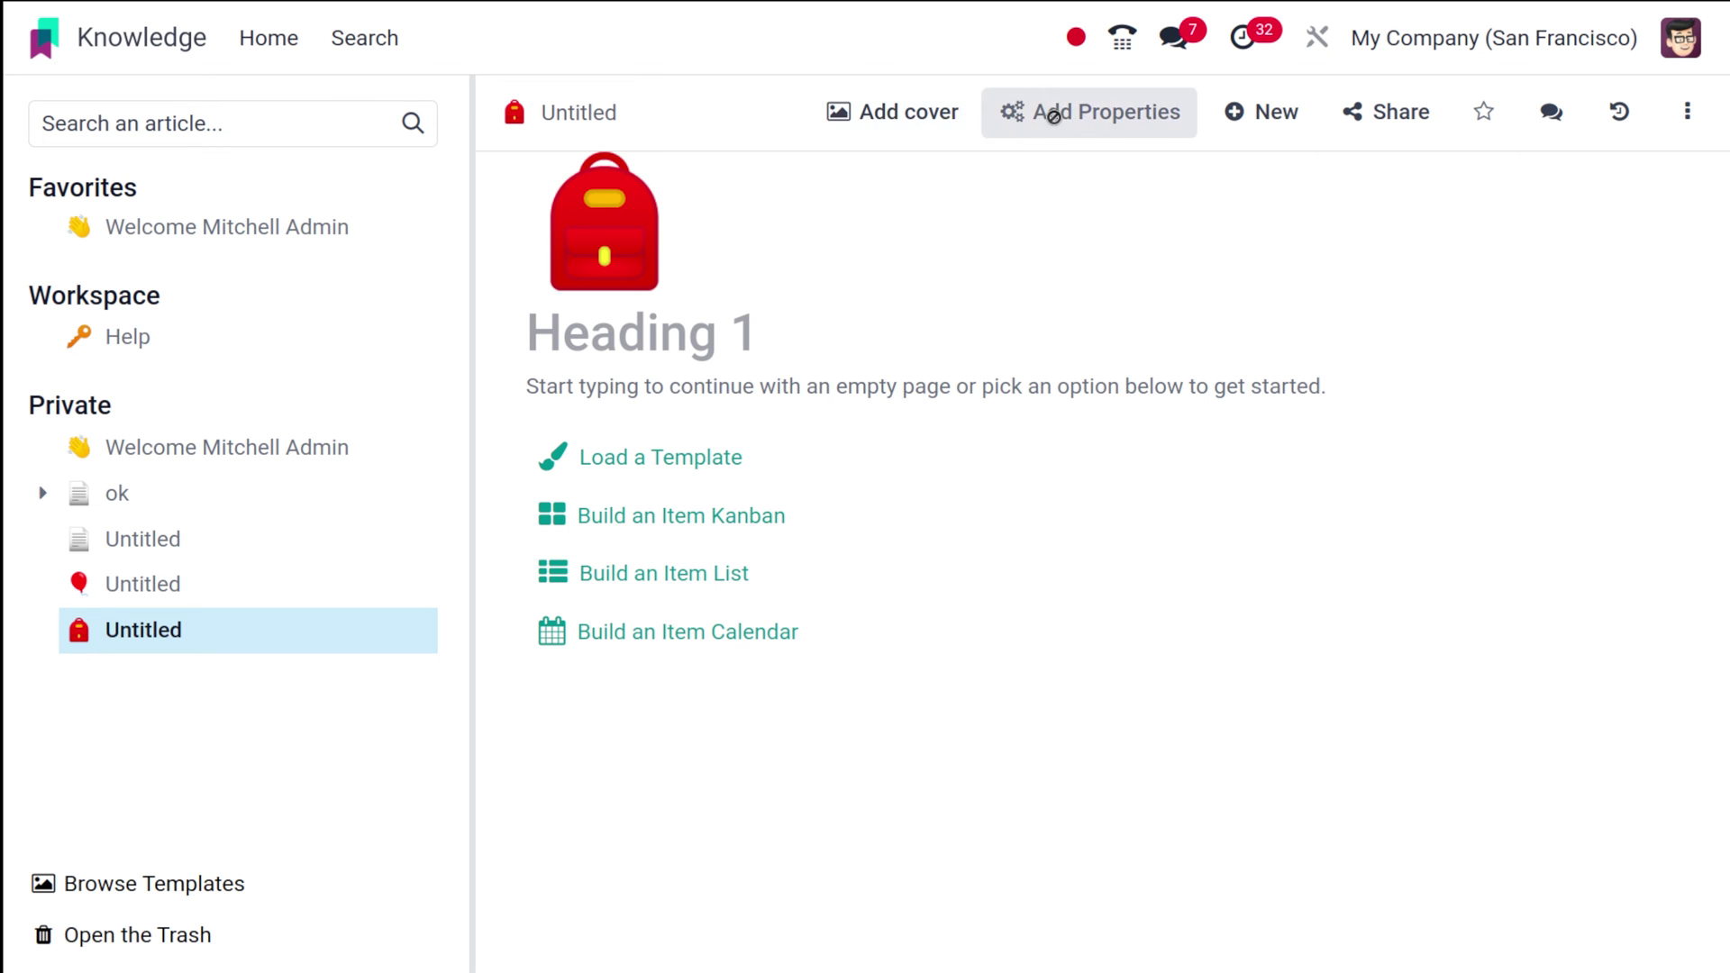
left_click(914, 115)
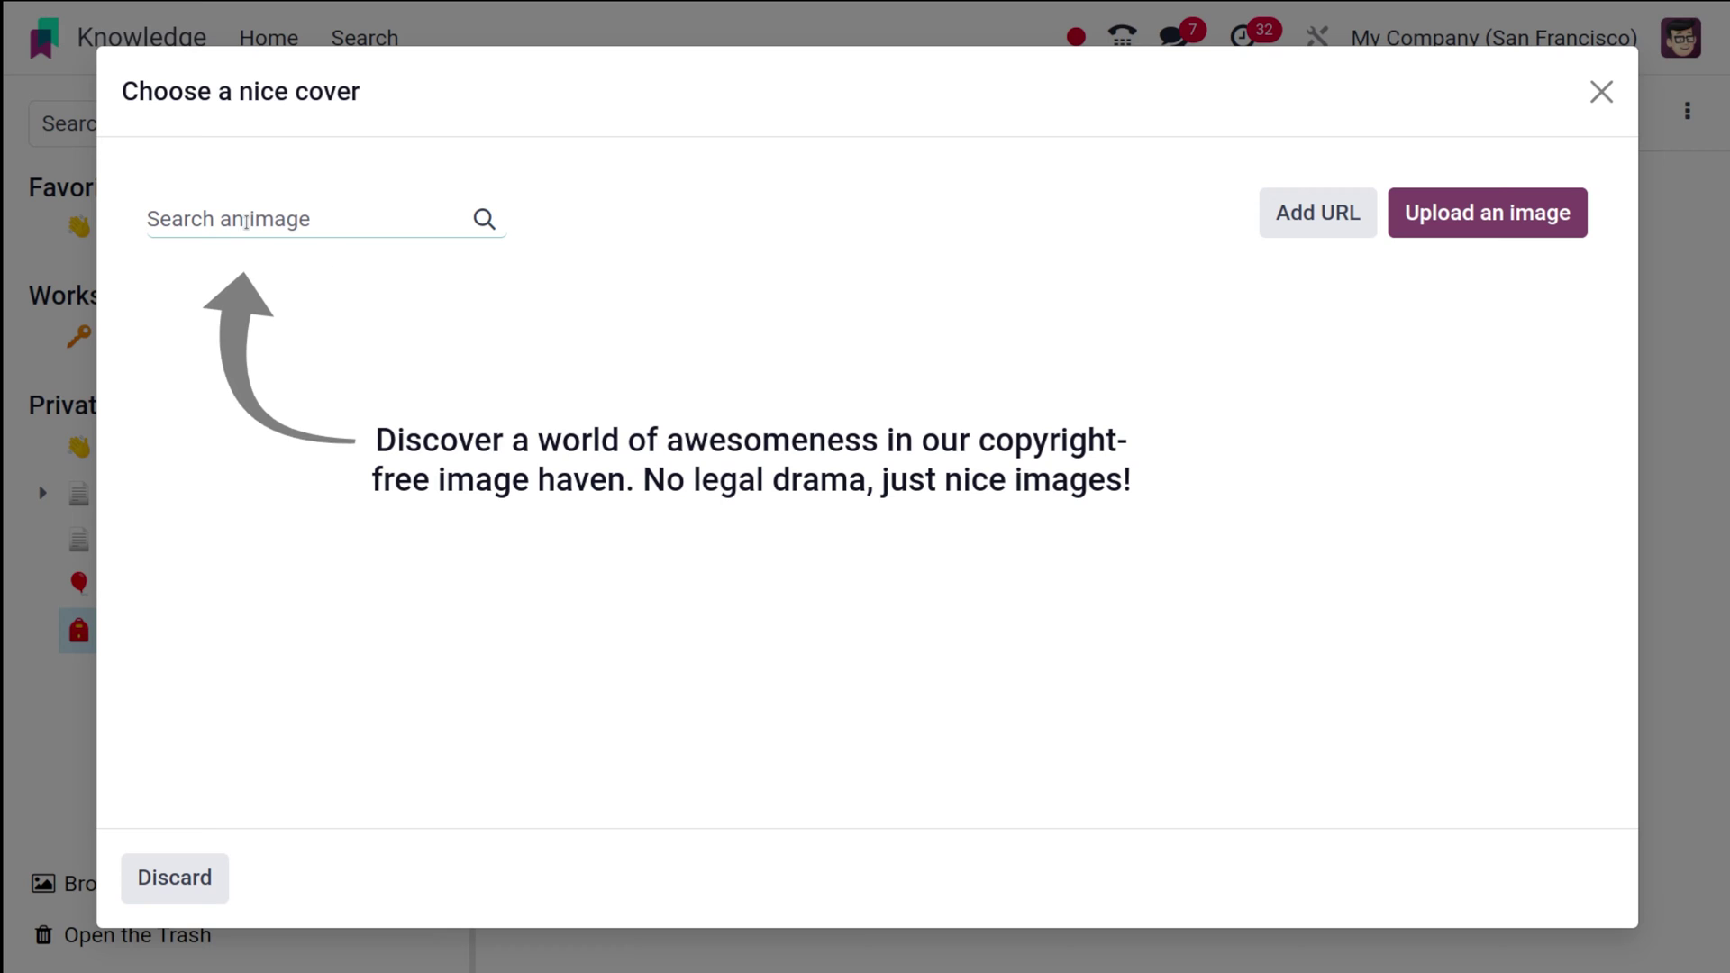
type("flowers")
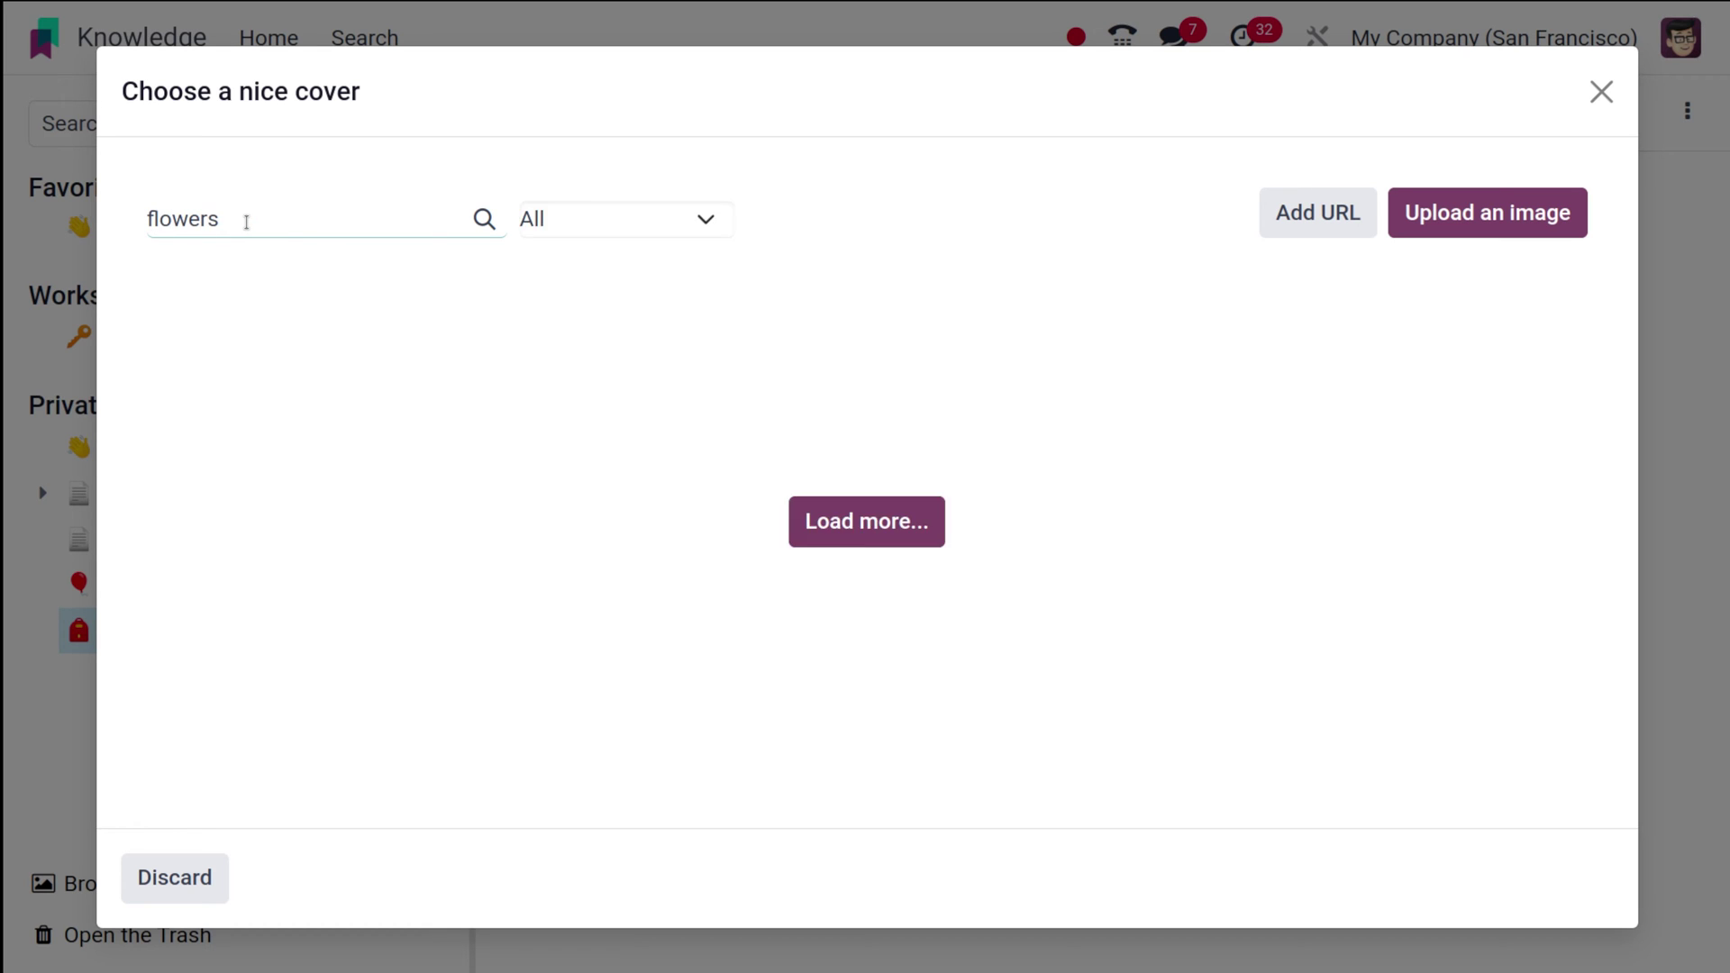
scroll(527, 554, "down", 1)
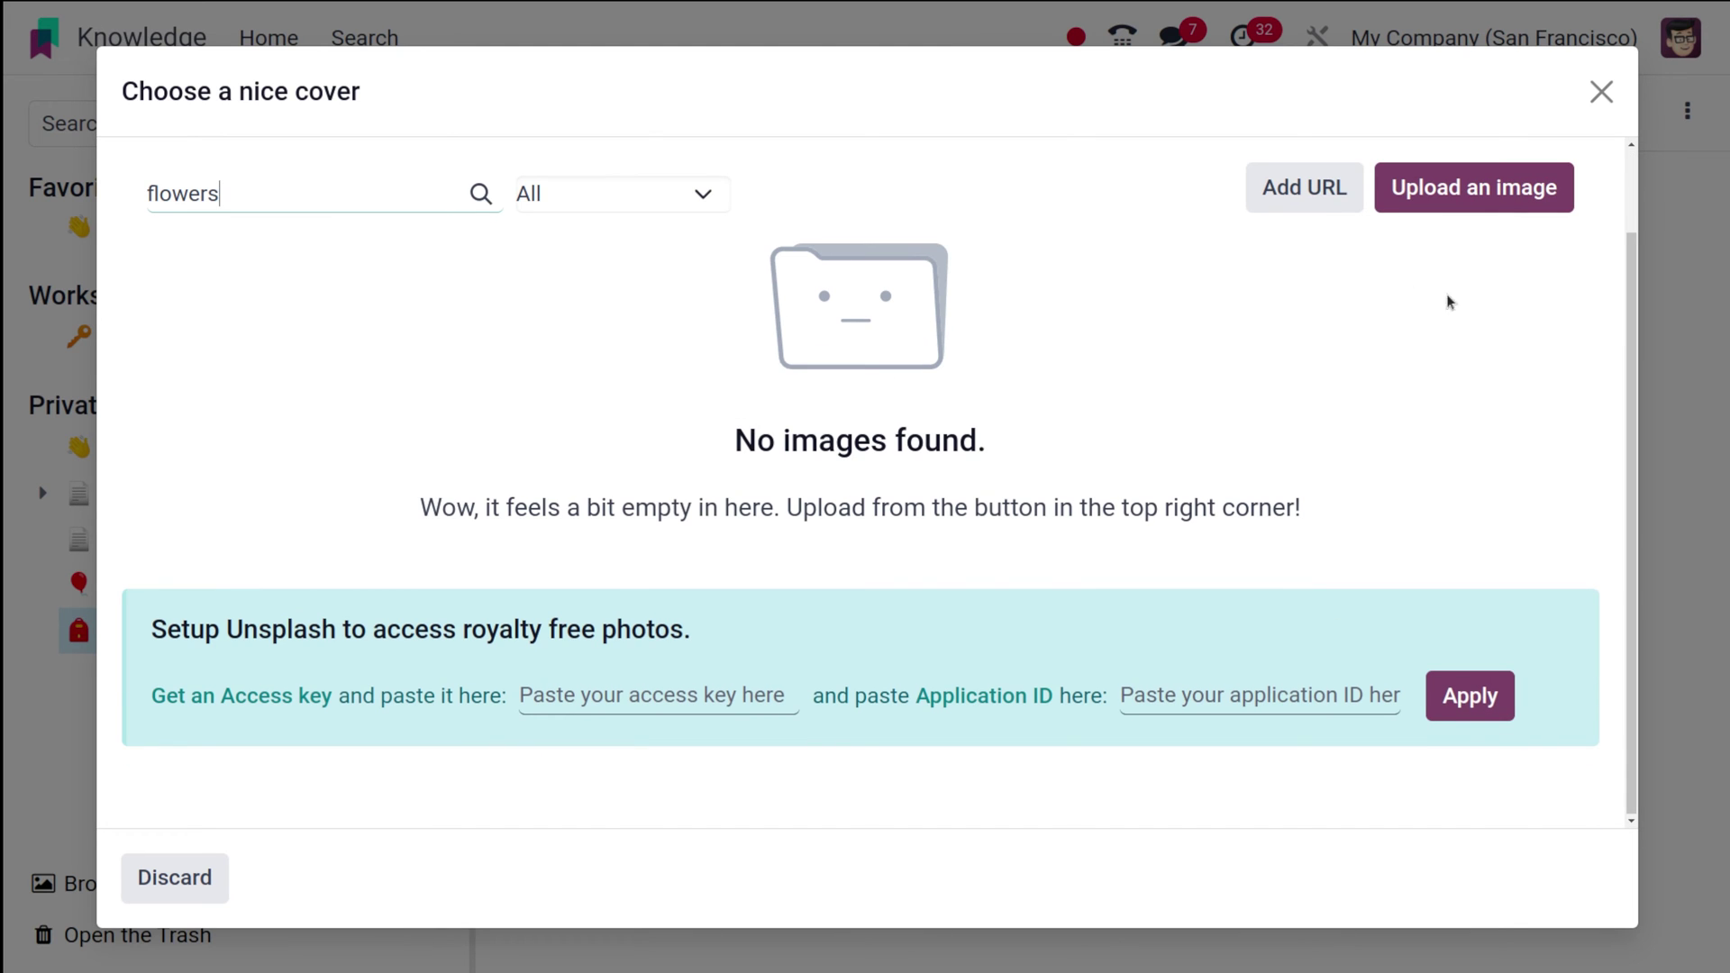
scroll(901, 546, "up", 1)
scroll(901, 546, "down", 1)
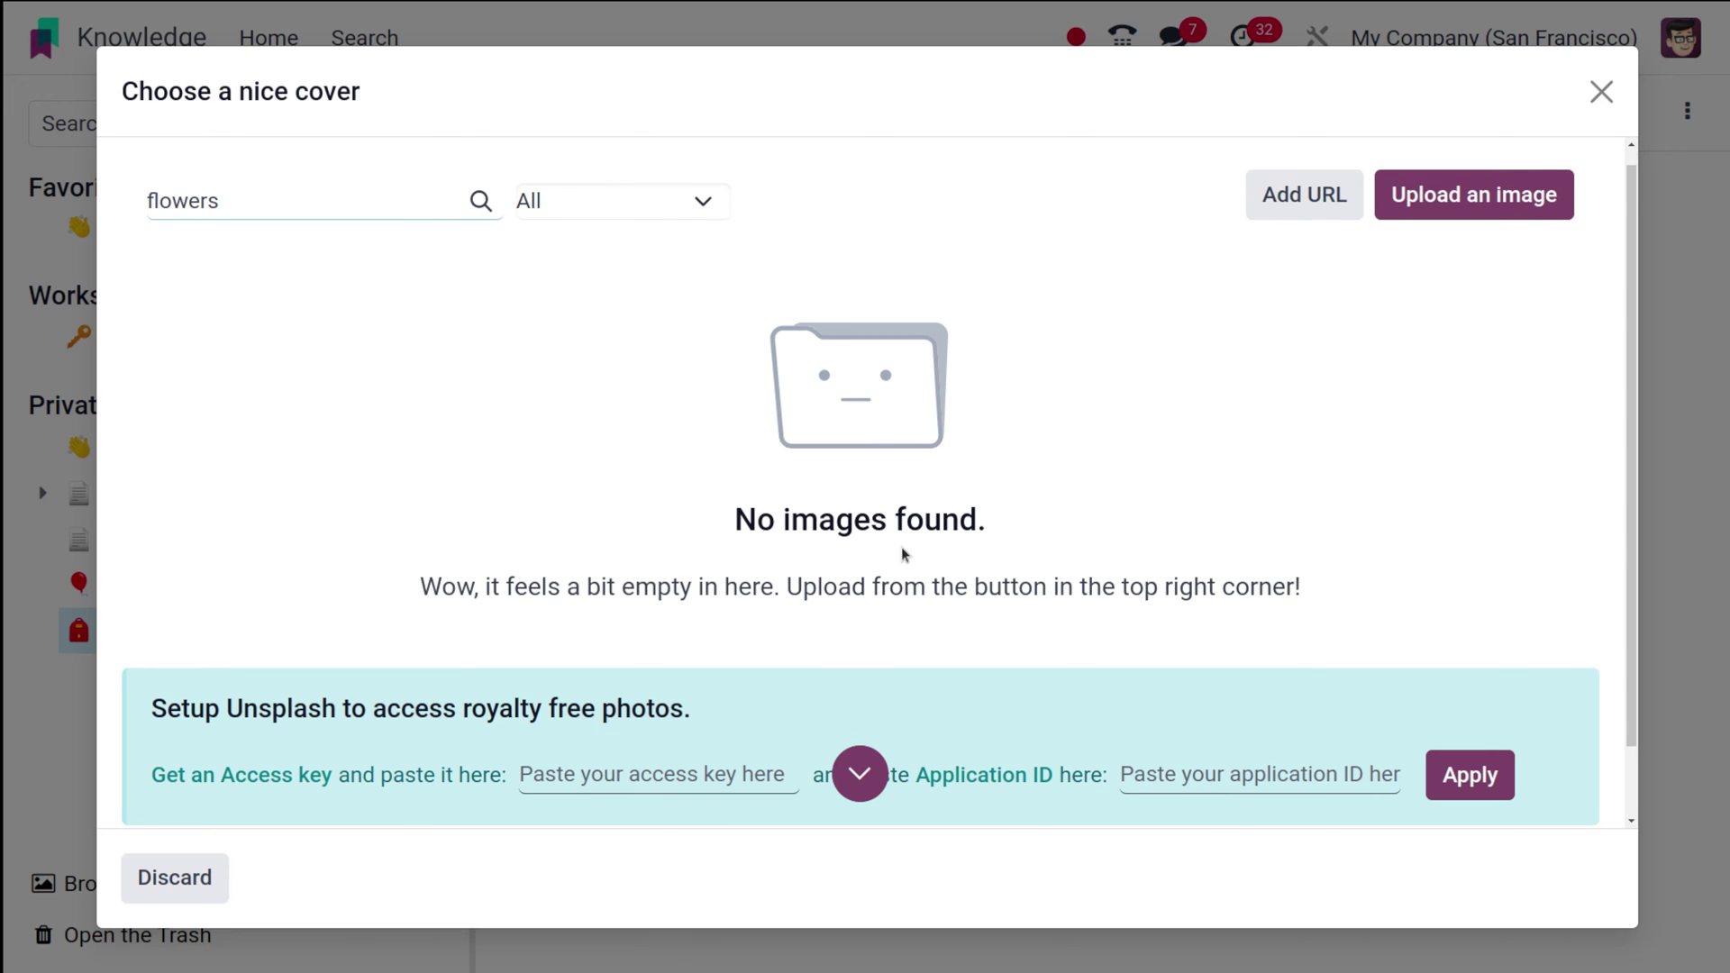
- Check the image upload file chooser and the image source filter options, then discard the cover selection without choosing an image
left_click(1442, 196)
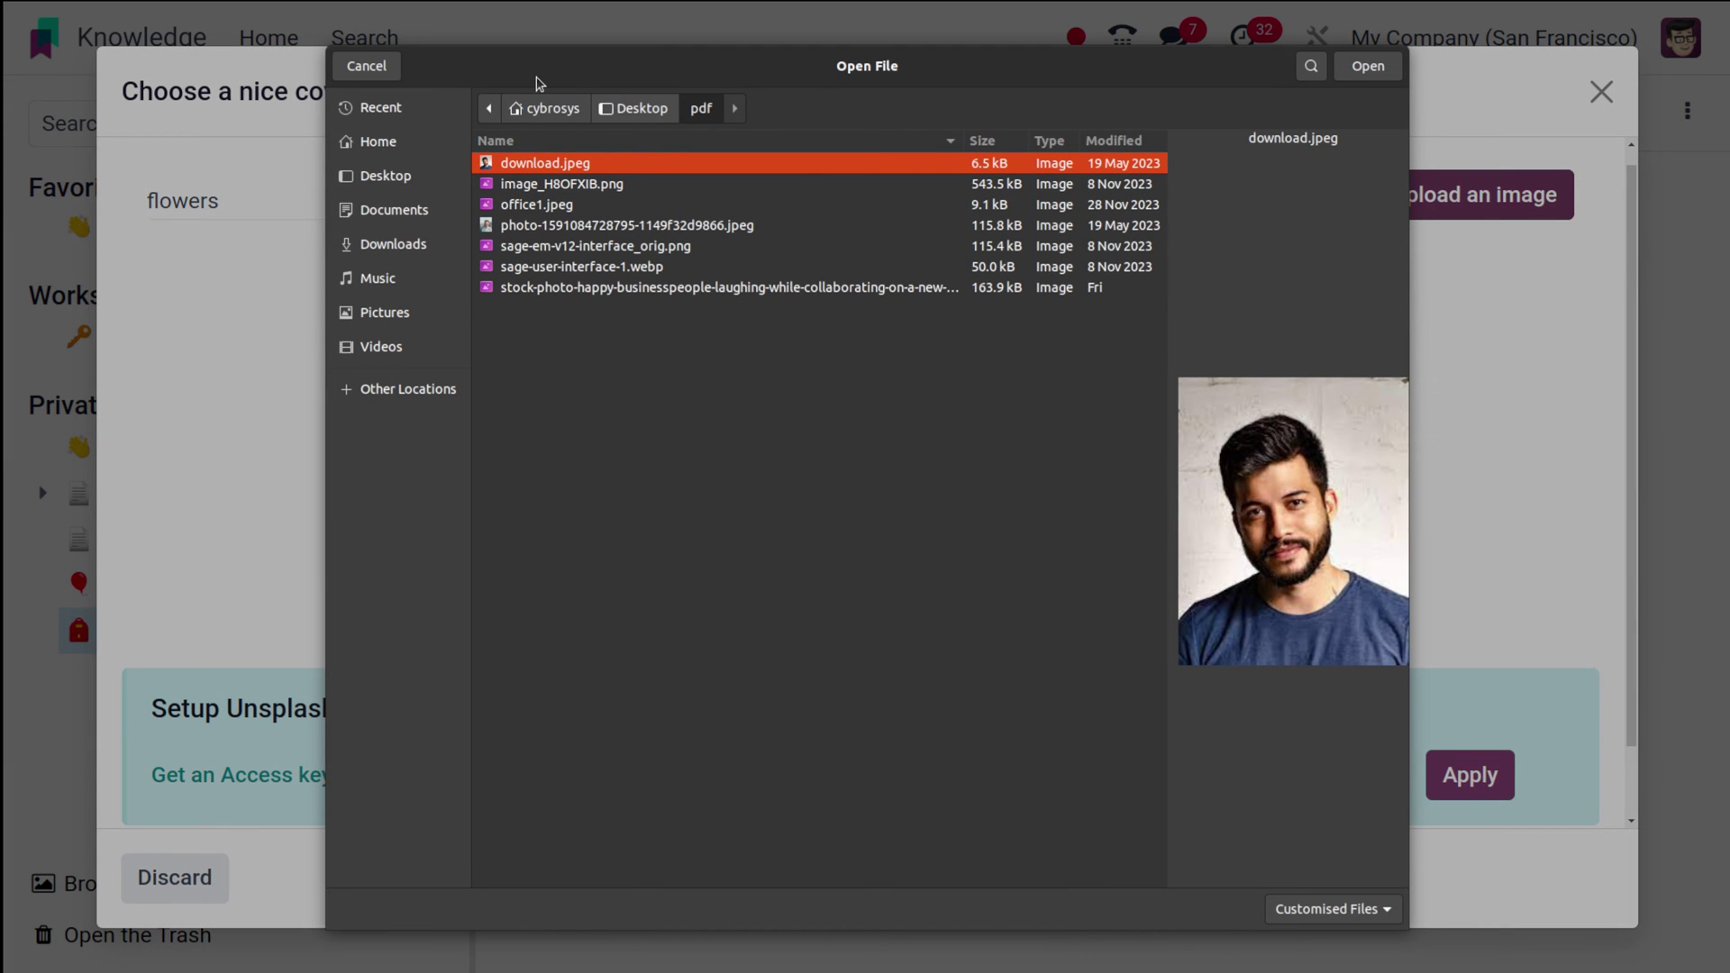
left_click(366, 67)
scroll(898, 518, "down", 2)
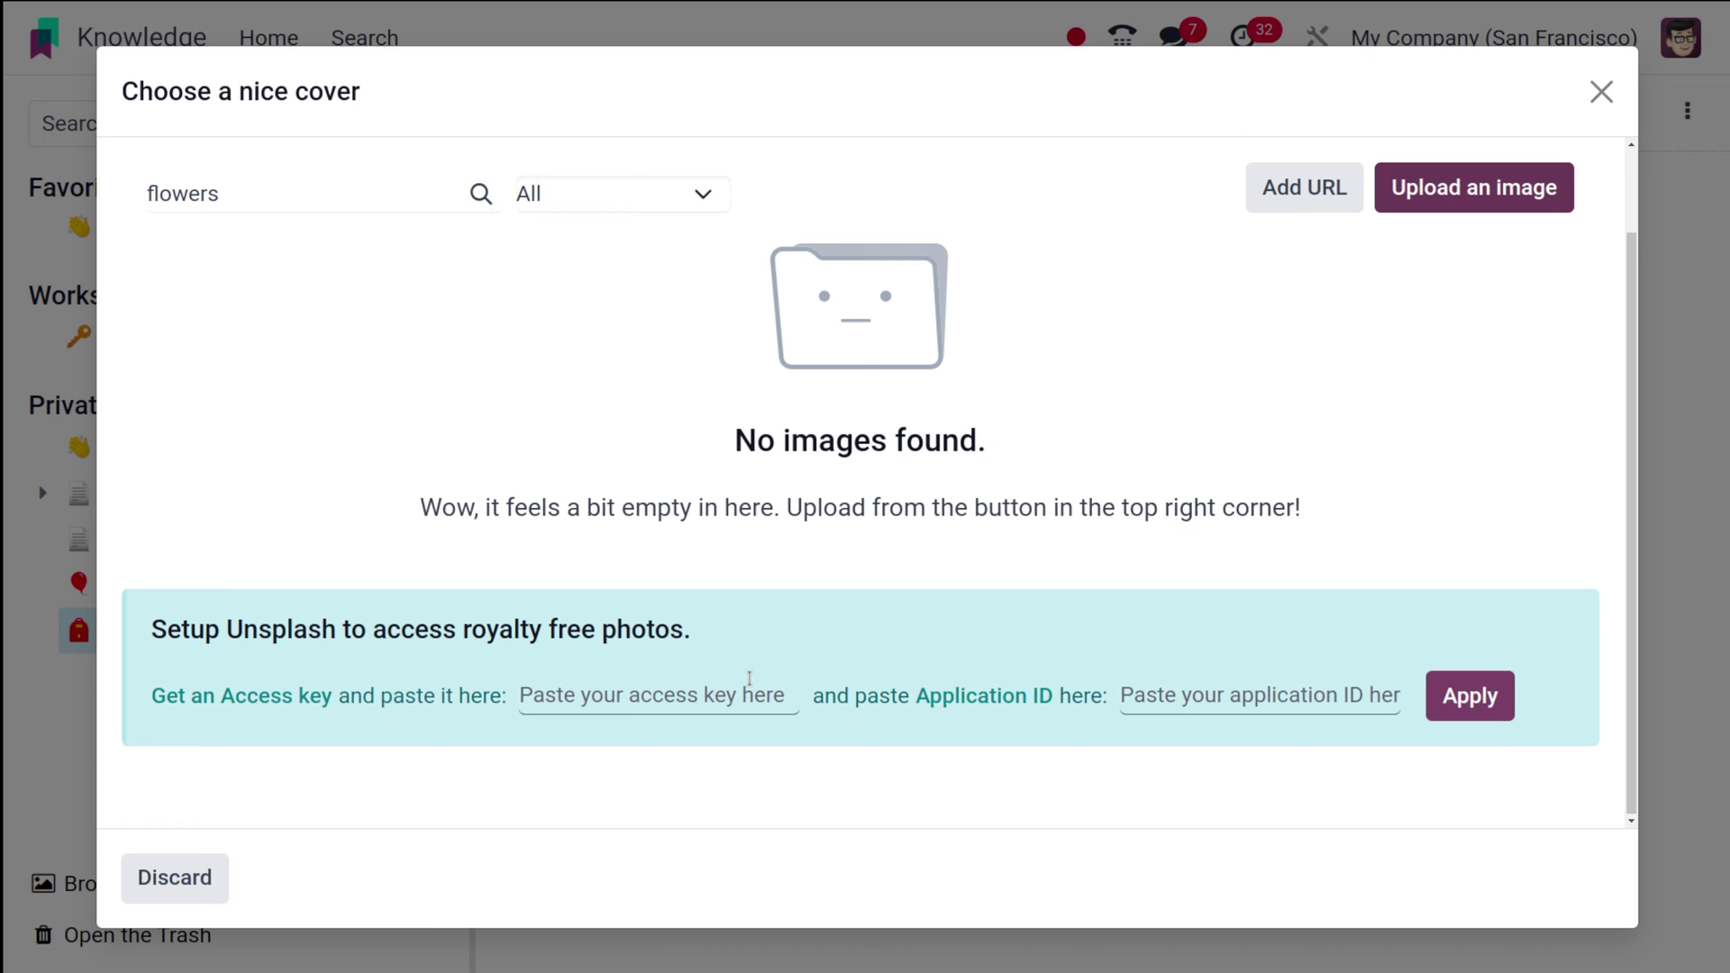
left_click(586, 191)
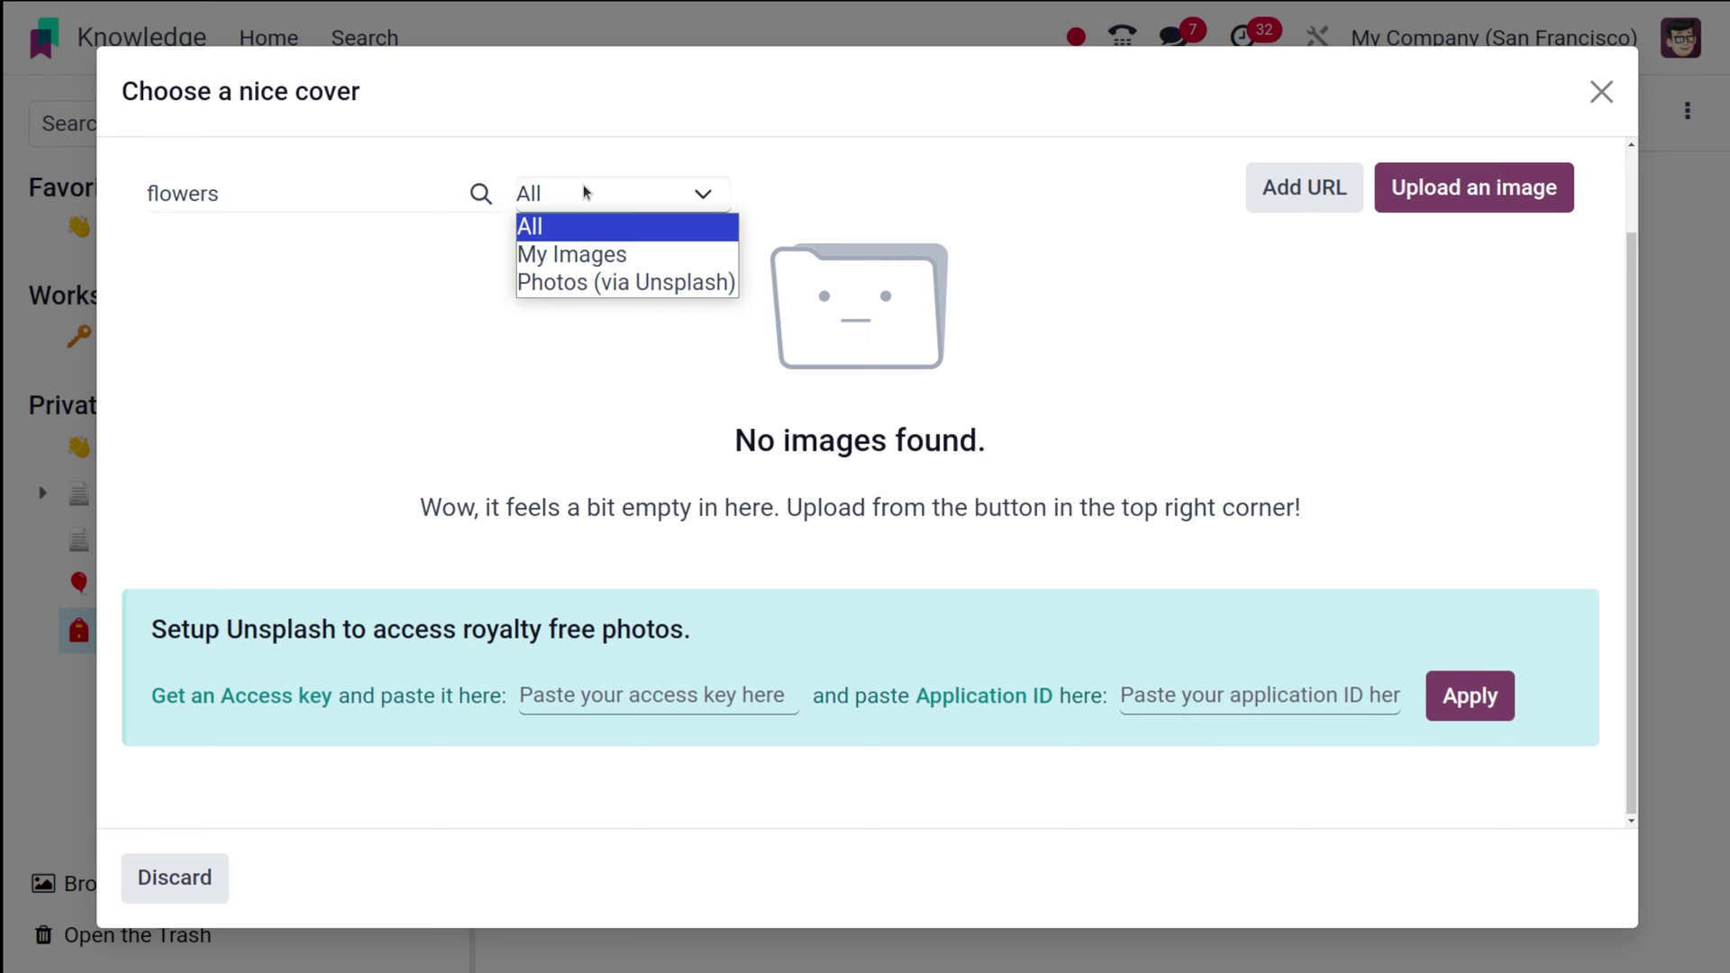
left_click(536, 462)
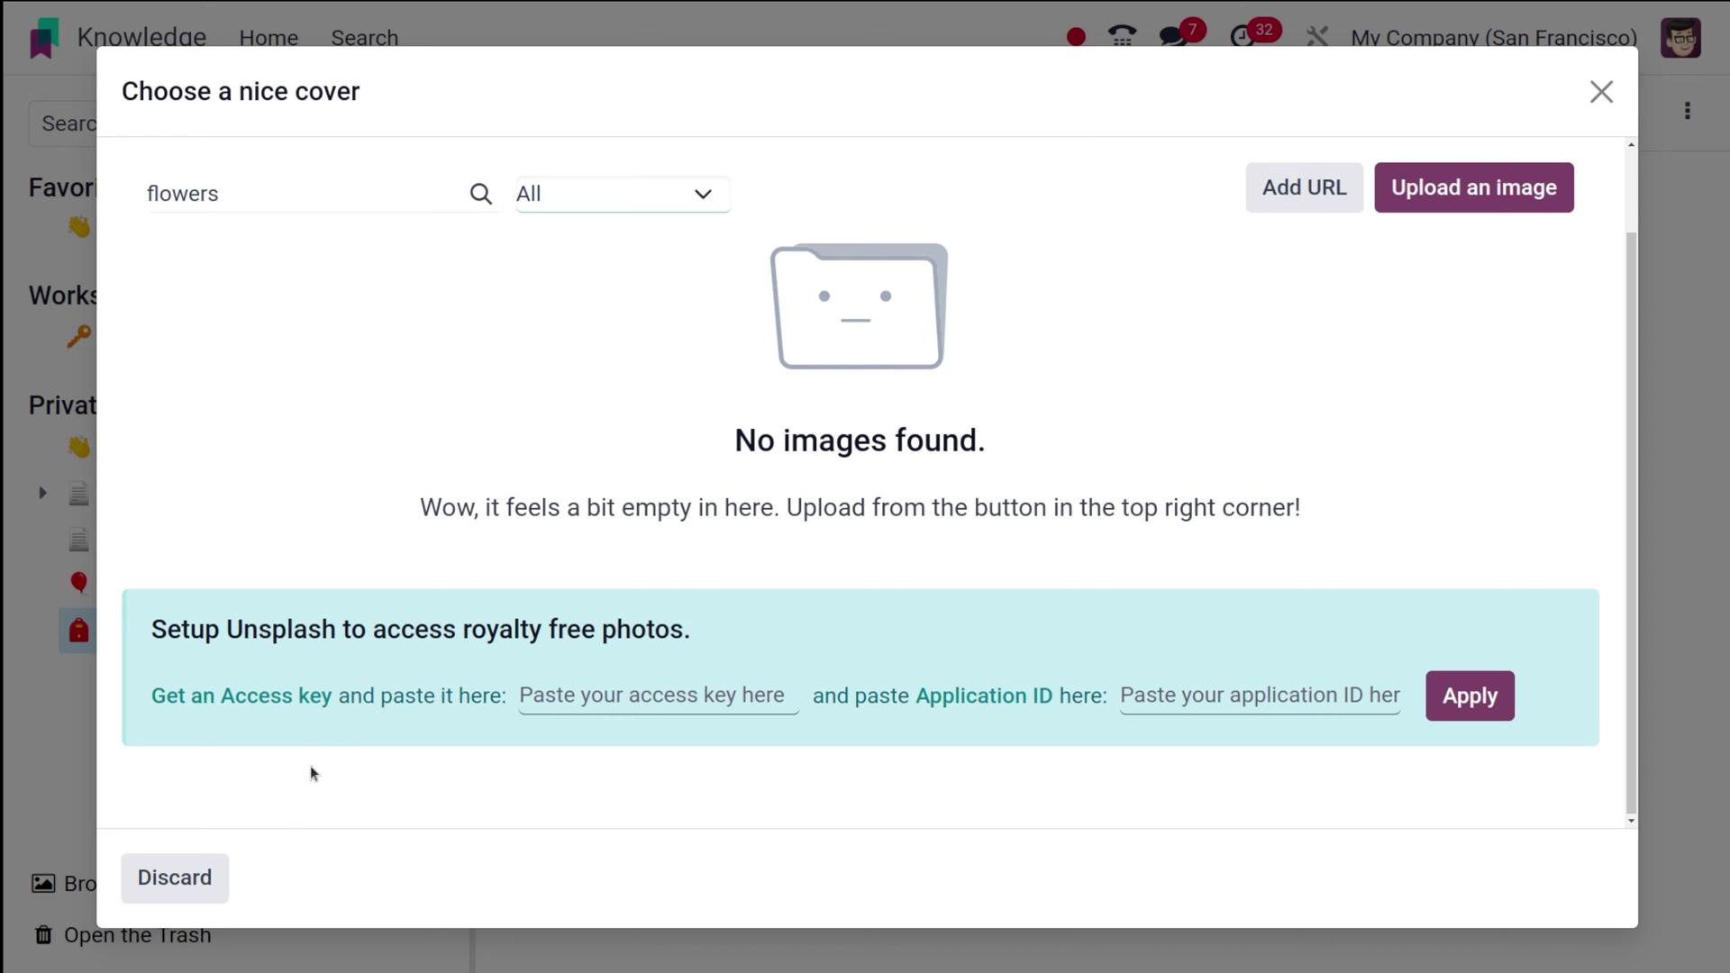
left_click(180, 878)
- Enter "Odoo ERP" as the article's main heading and start a new line below it
left_click(633, 327)
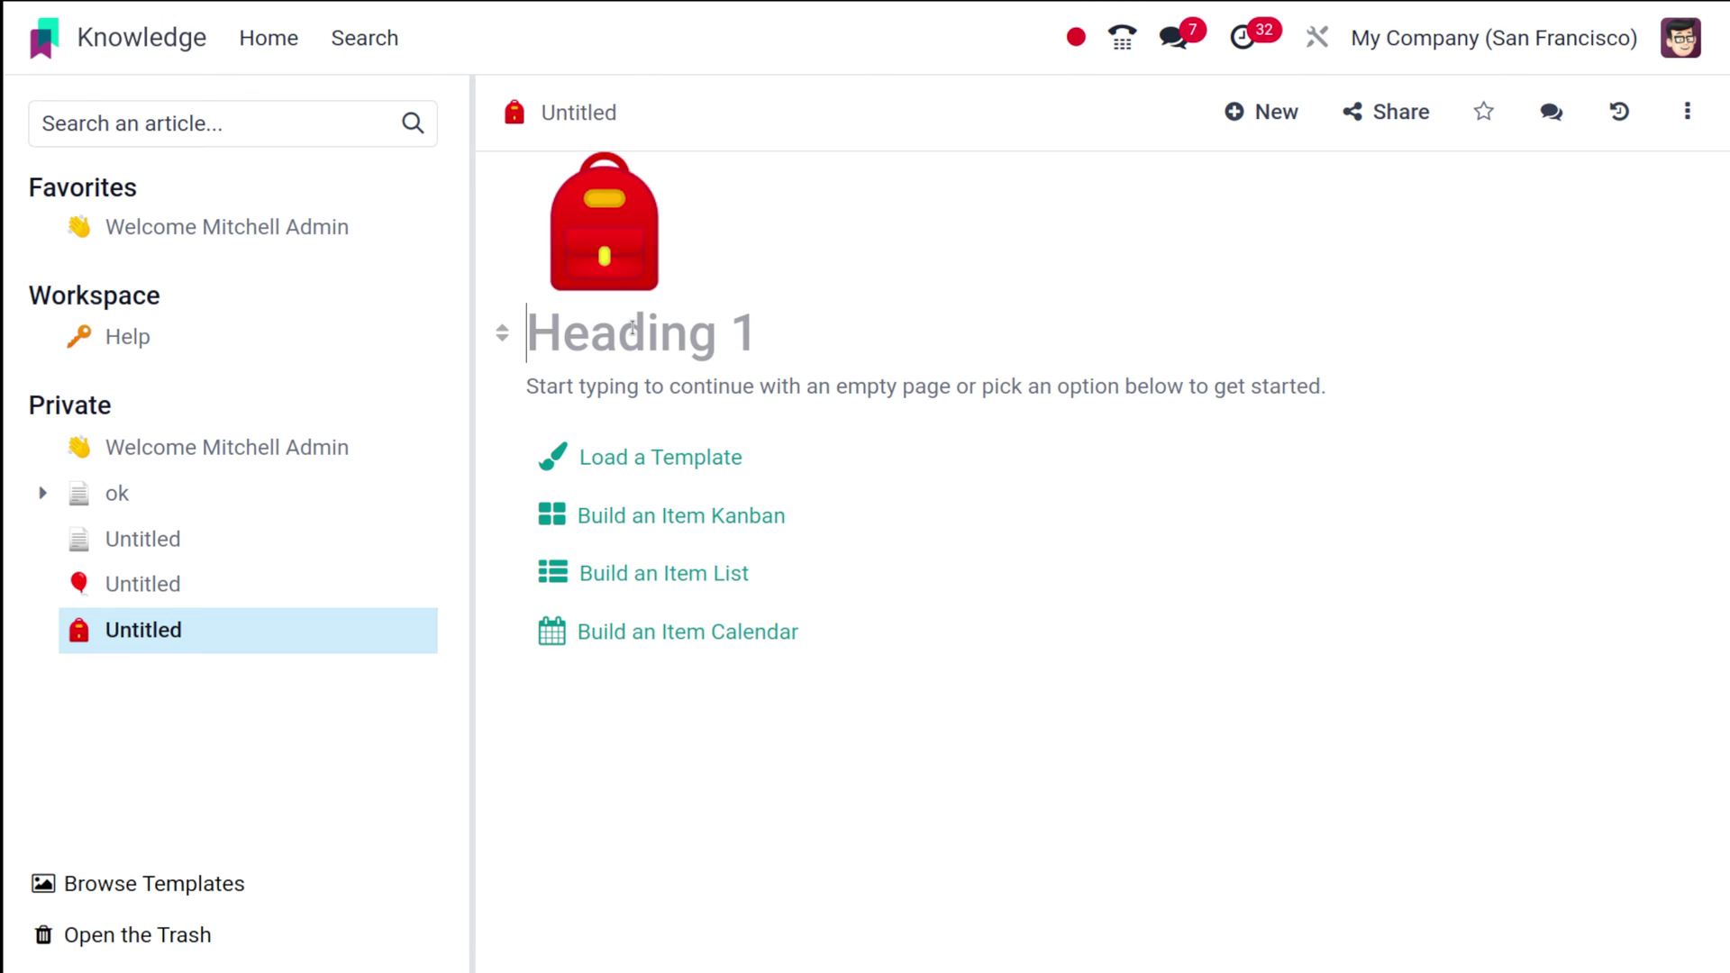
type("Od")
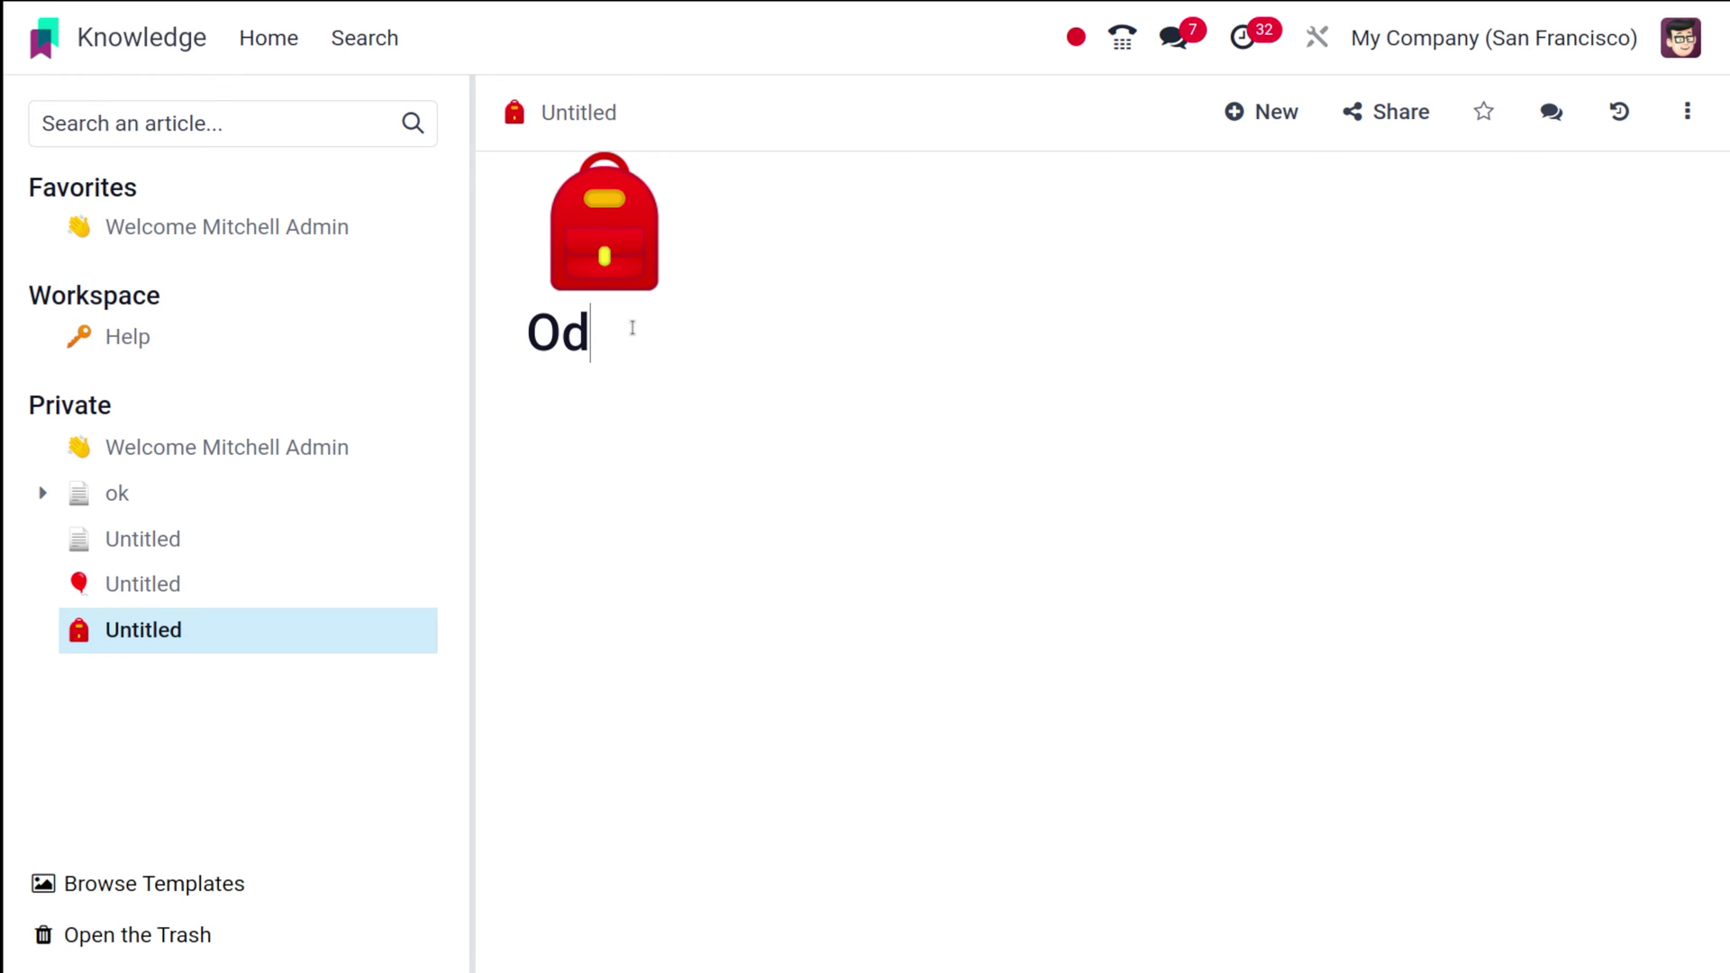
type("oo ERP")
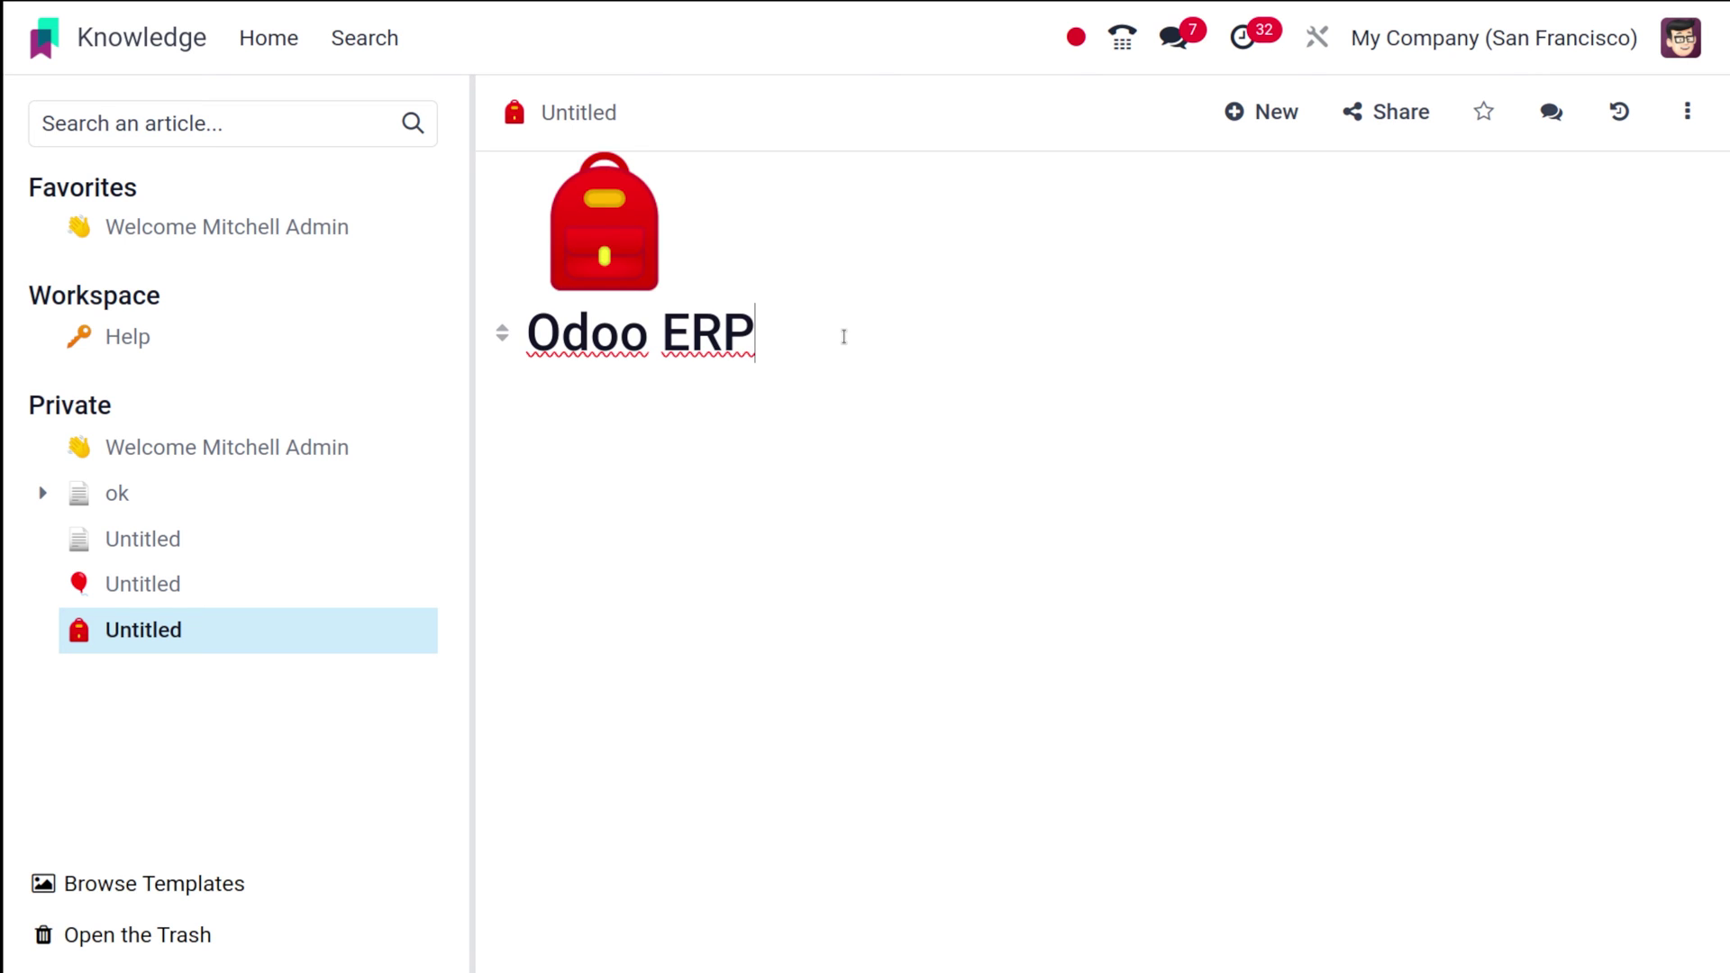
key("Return")
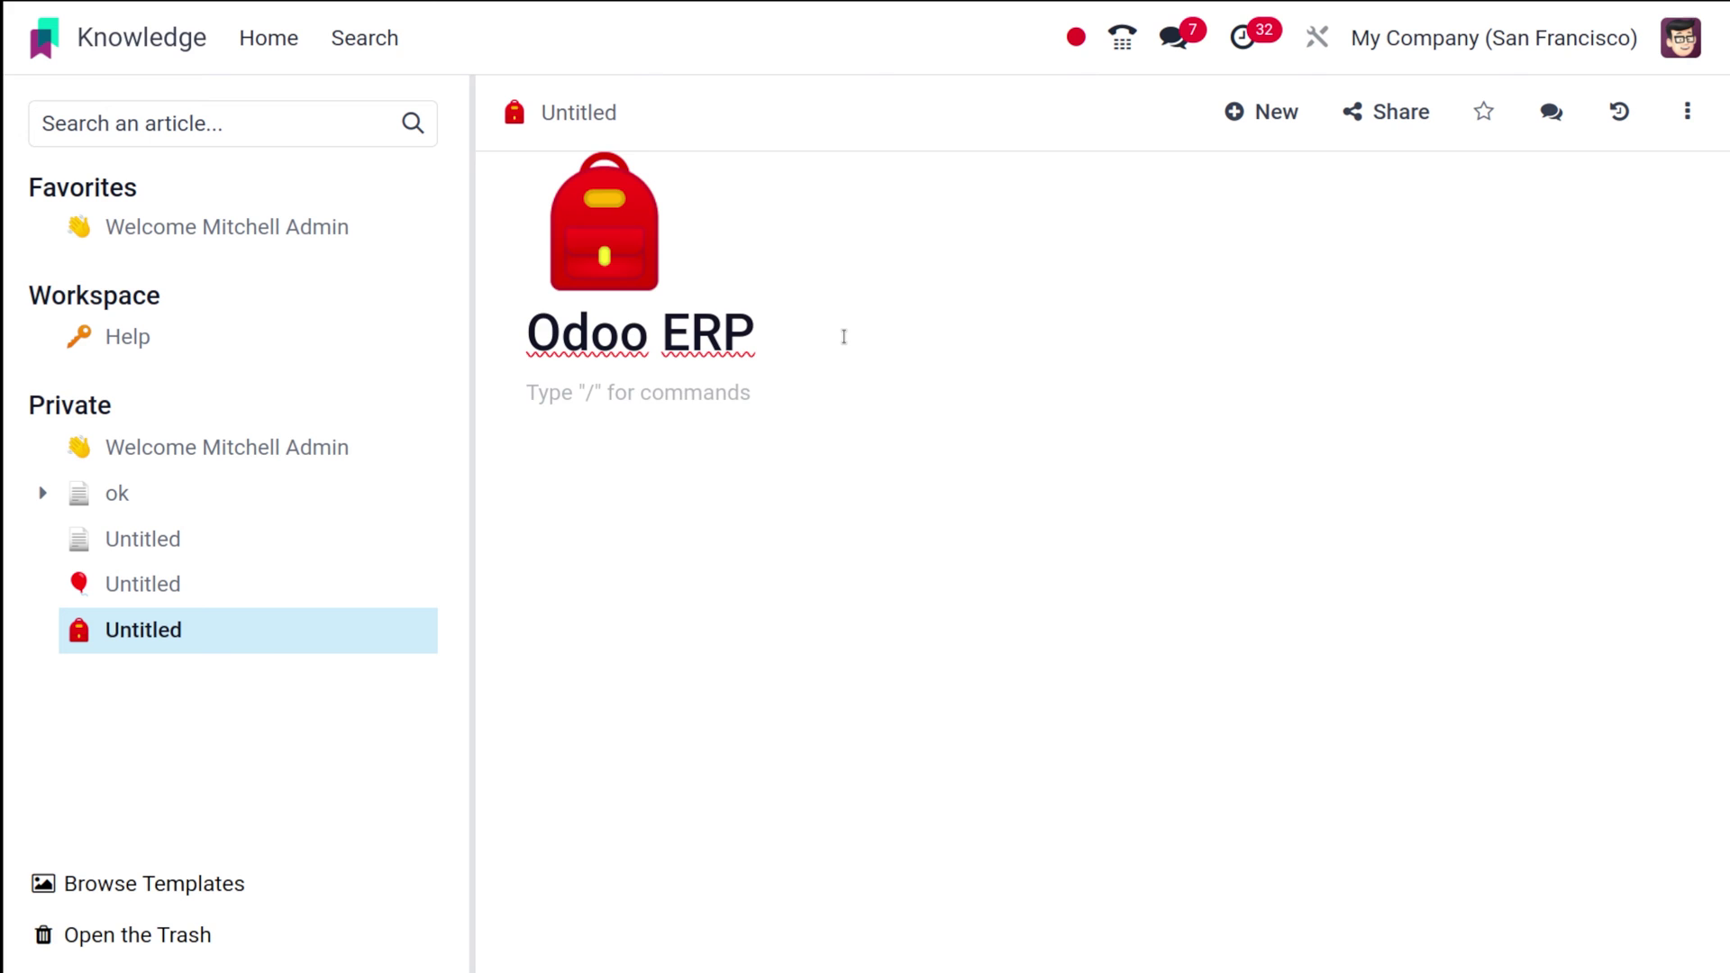
- Open the block commands on the line below the heading and review the available options across all categories
type("/")
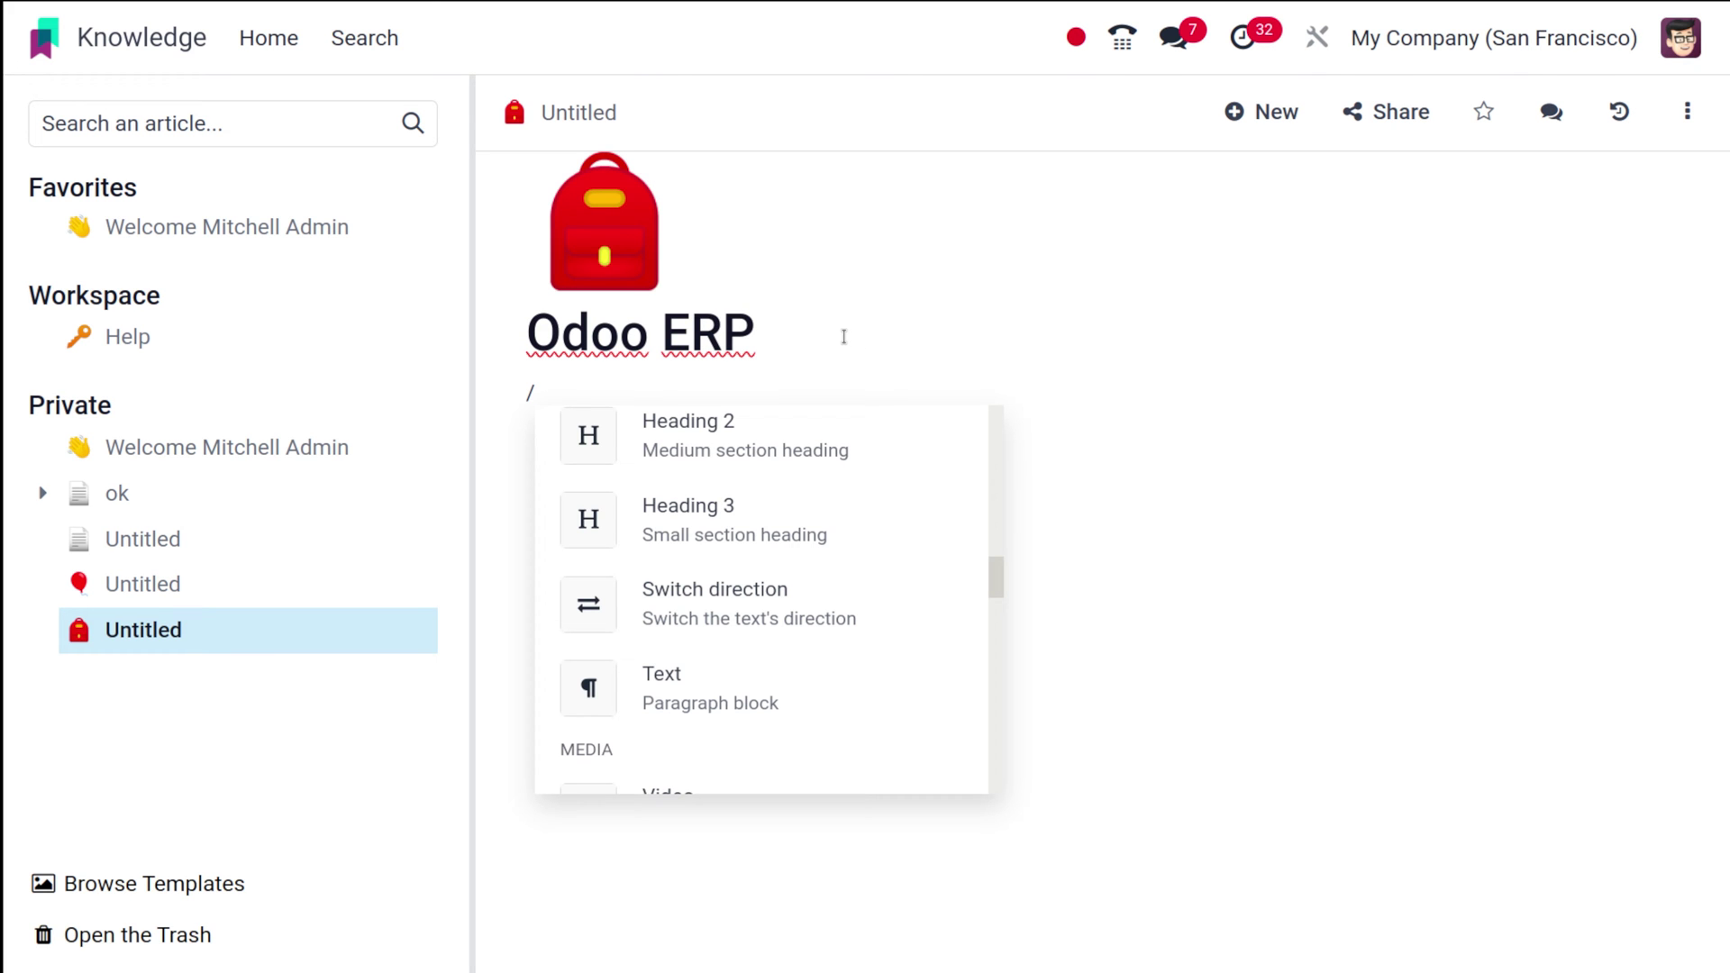
scroll(877, 495, "up", 5)
scroll(878, 497, "down", 3)
scroll(878, 497, "down", 1)
scroll(878, 498, "up", 6)
scroll(878, 498, "down", 12)
scroll(878, 497, "up", 1)
scroll(878, 497, "down", 7)
scroll(878, 497, "down", 2)
scroll(878, 497, "down", 4)
scroll(878, 498, "down", 9)
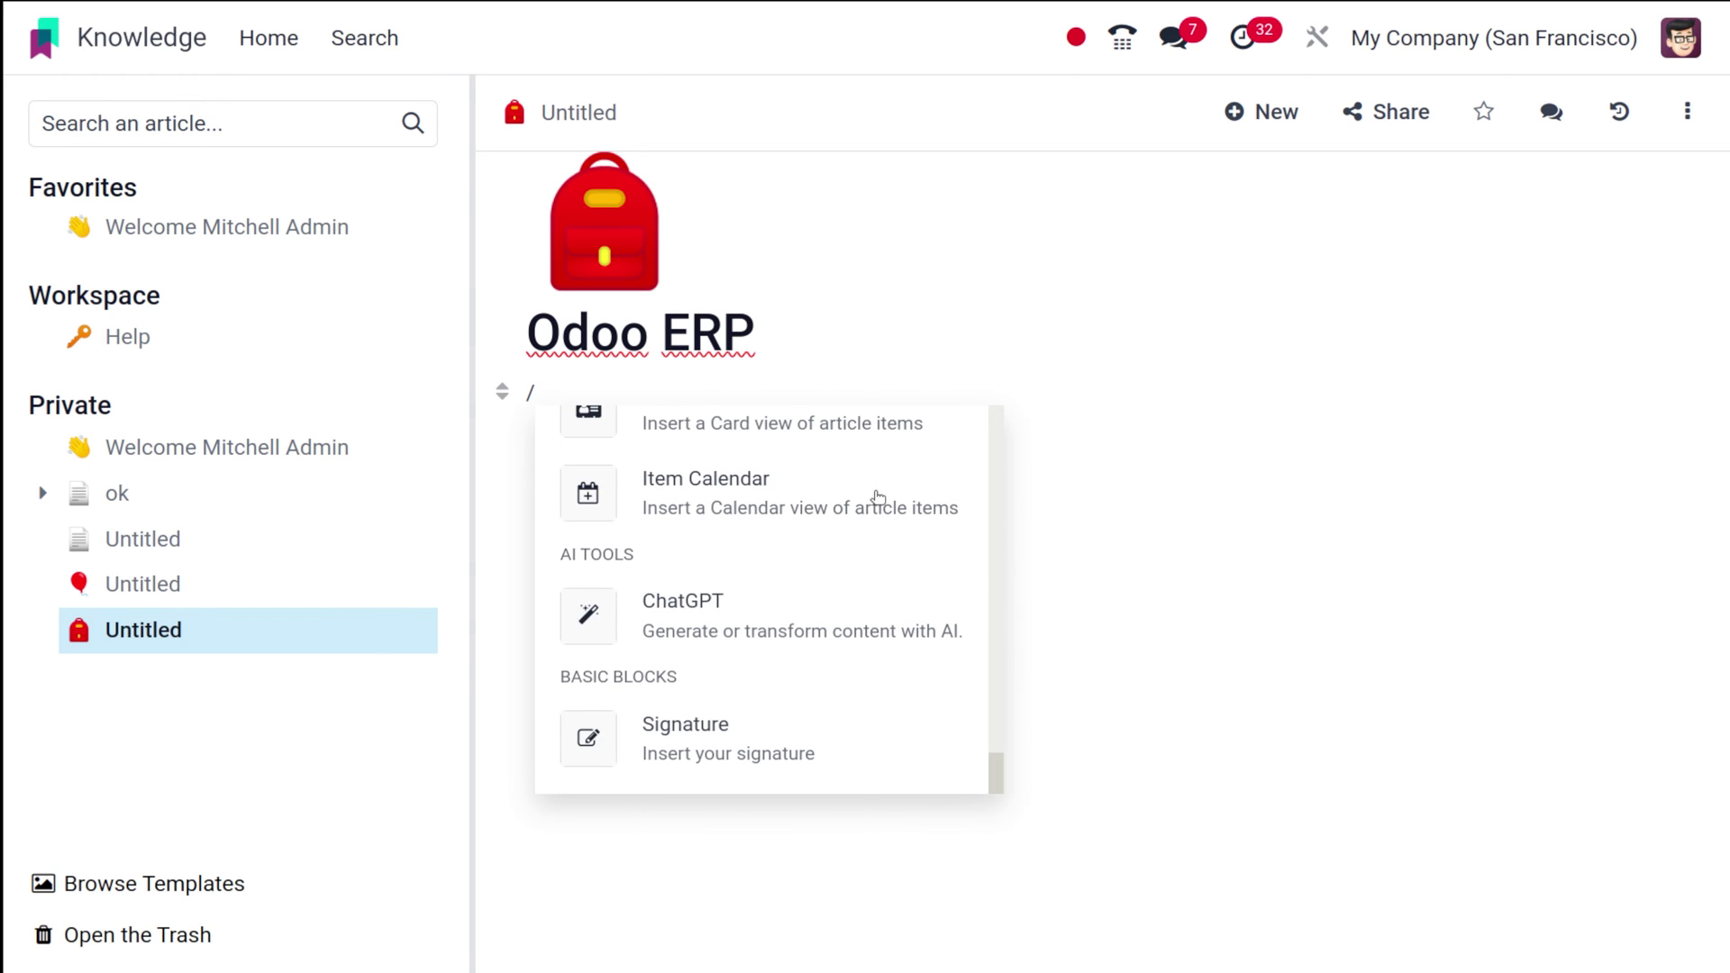
scroll(730, 481, "up", 20)
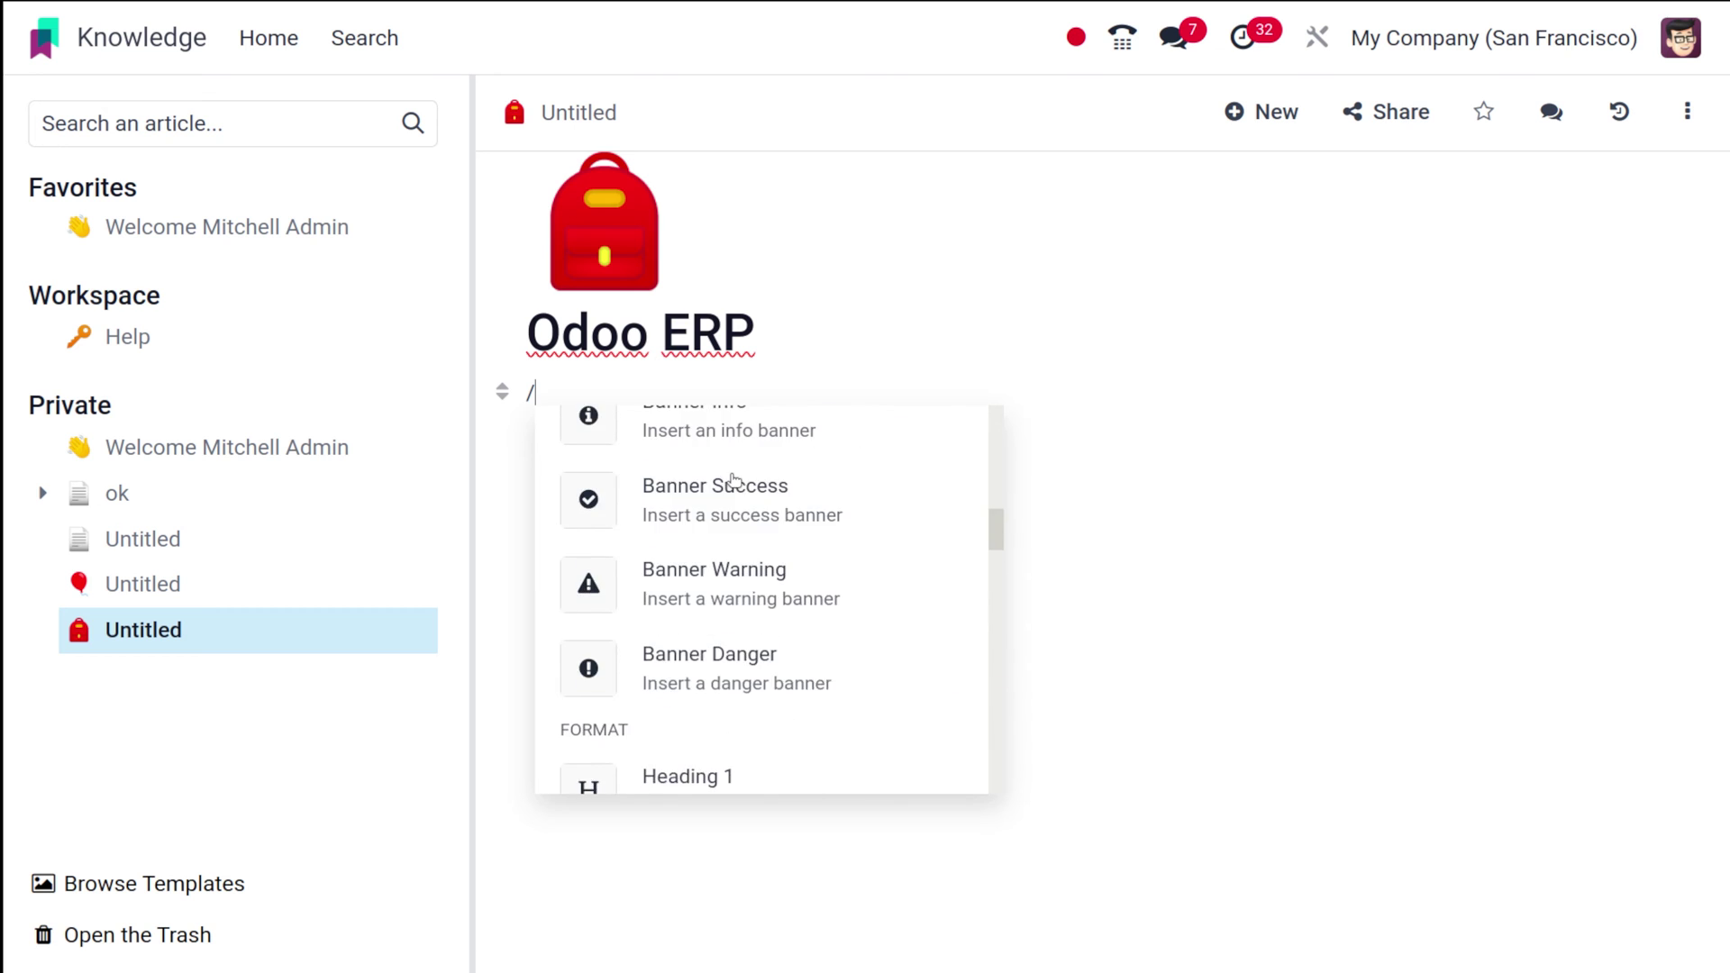
- Insert a Text block with a paragraph beginning "Odoo Also known as Open ERP", covering its 2005 founding, the On-Demand Open Object acronym and business modules
scroll(830, 576, "down", 5)
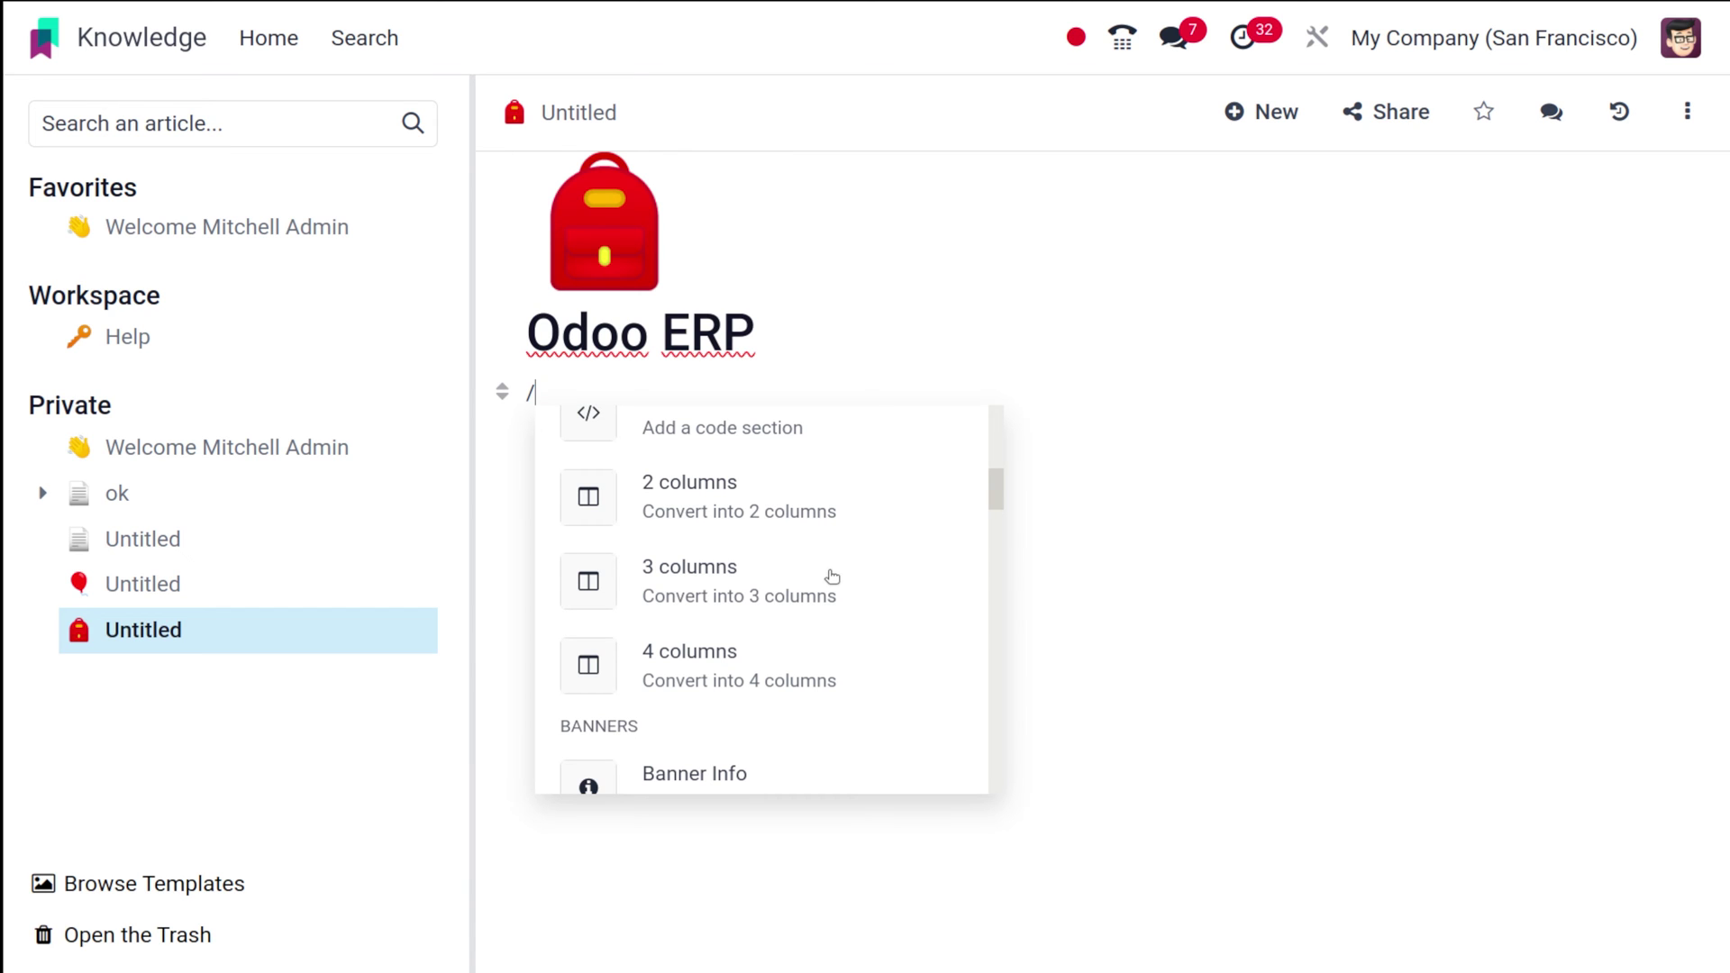
scroll(830, 577, "down", 5)
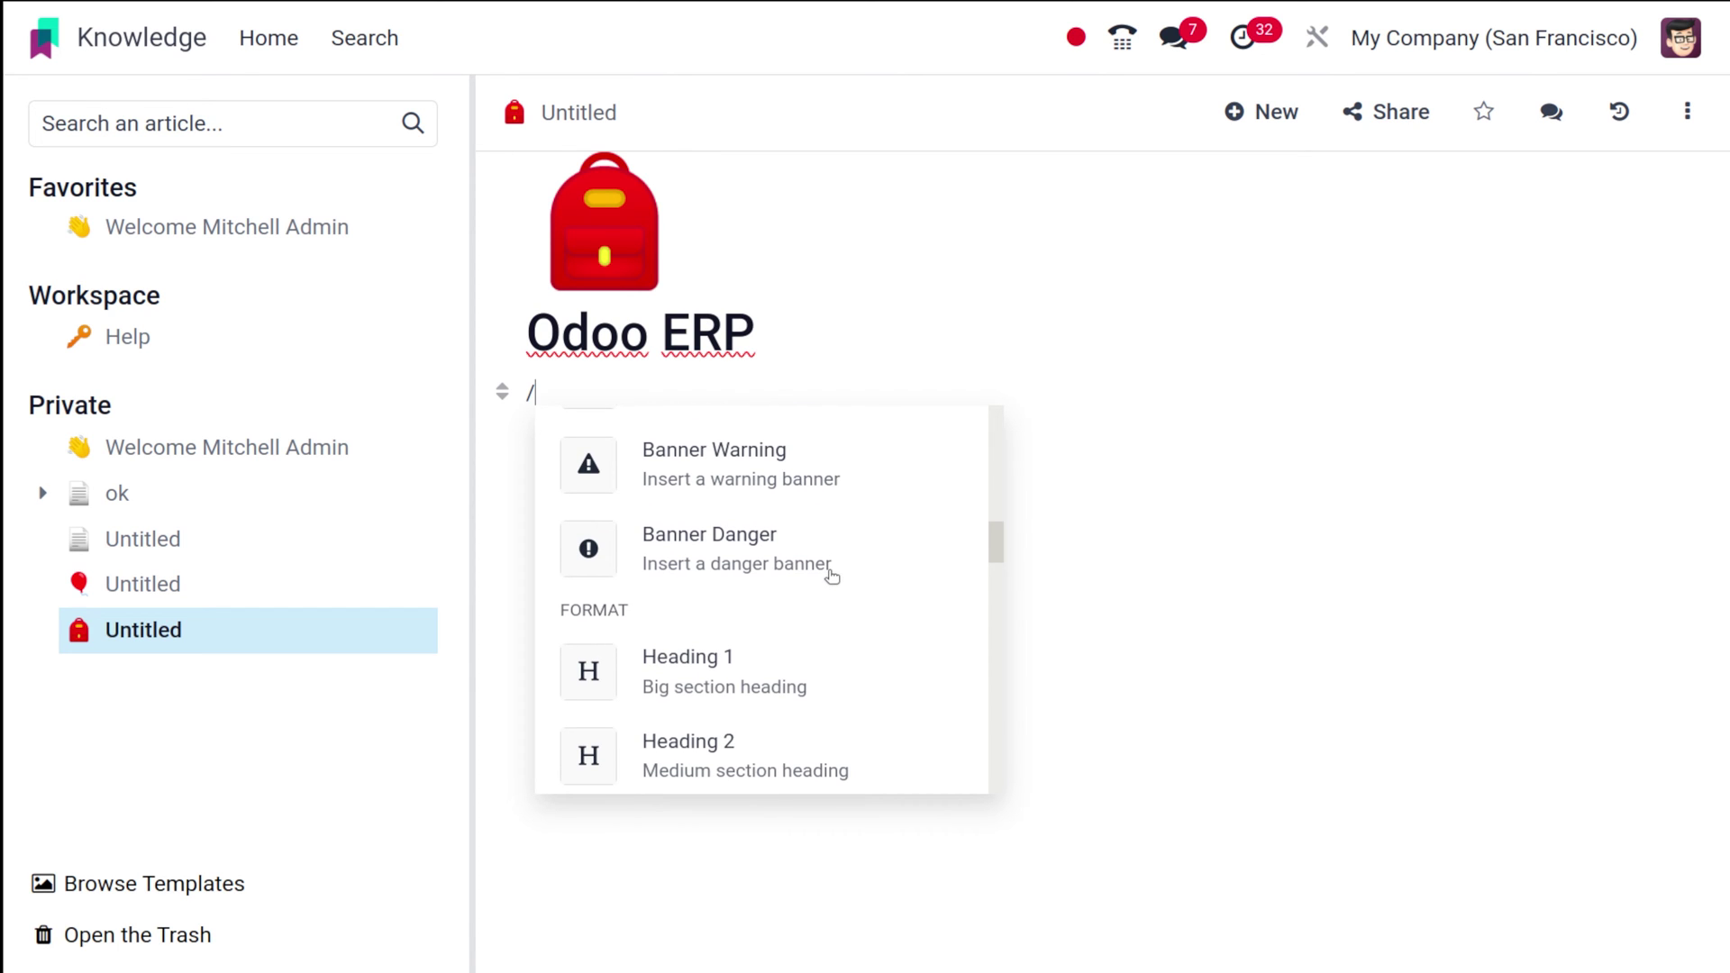
scroll(830, 577, "down", 4)
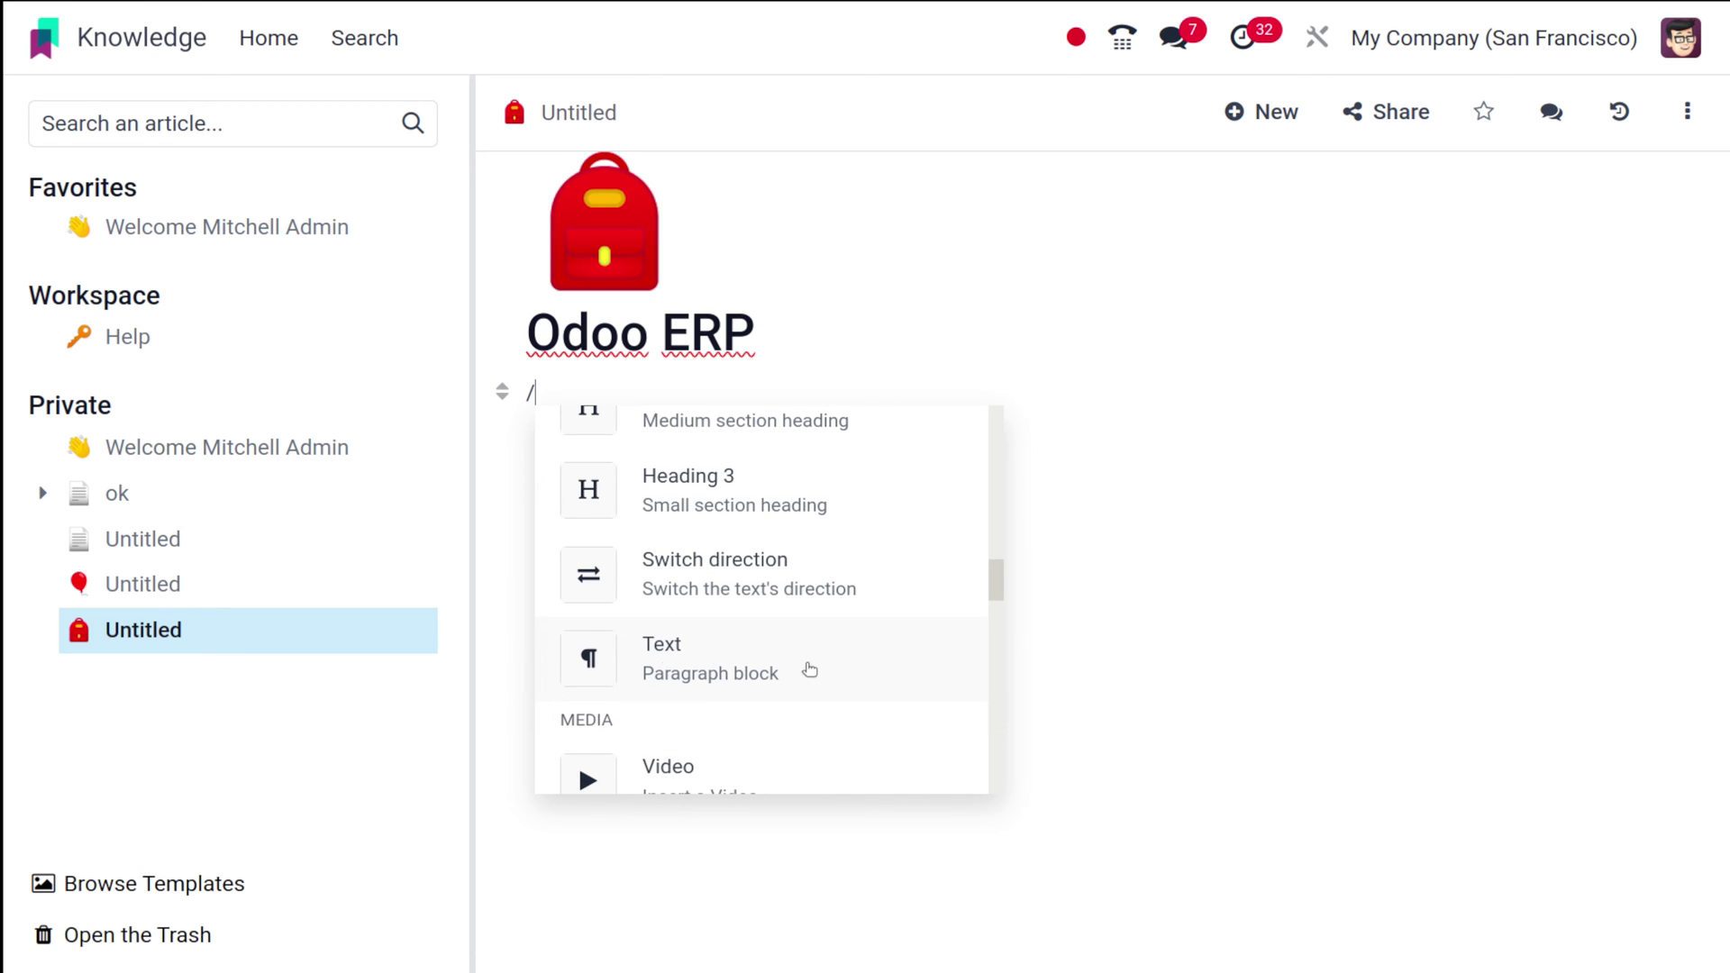
left_click(766, 645)
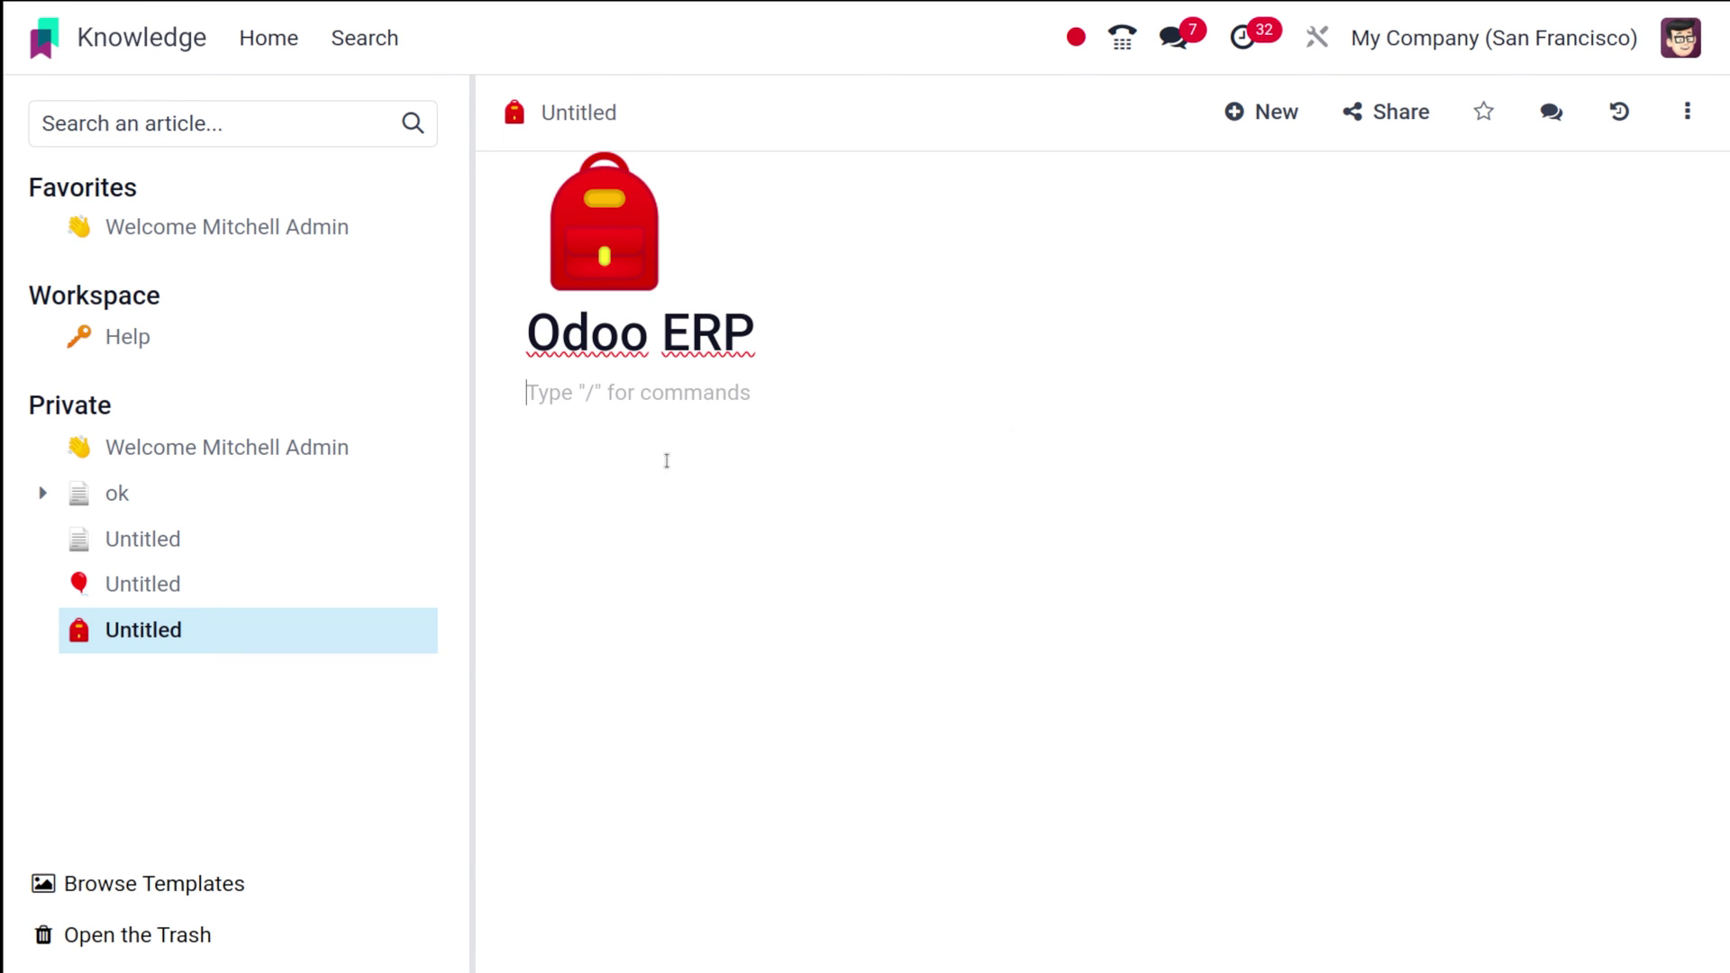
type("Odoo Also known as Open ERP was founded by Fabien Pinckaers in 2005. The word Odoo is the acronym of On-Demand Open Object. Odoo is a large collection of business-related applications and modules like CRM, Sales management, E-commerce, Warehouse management, Purchase management, Accounting suit, Manufacturing management, HRMS, etc. All these basic modules collectively called Enterprise Resource Planning software.")
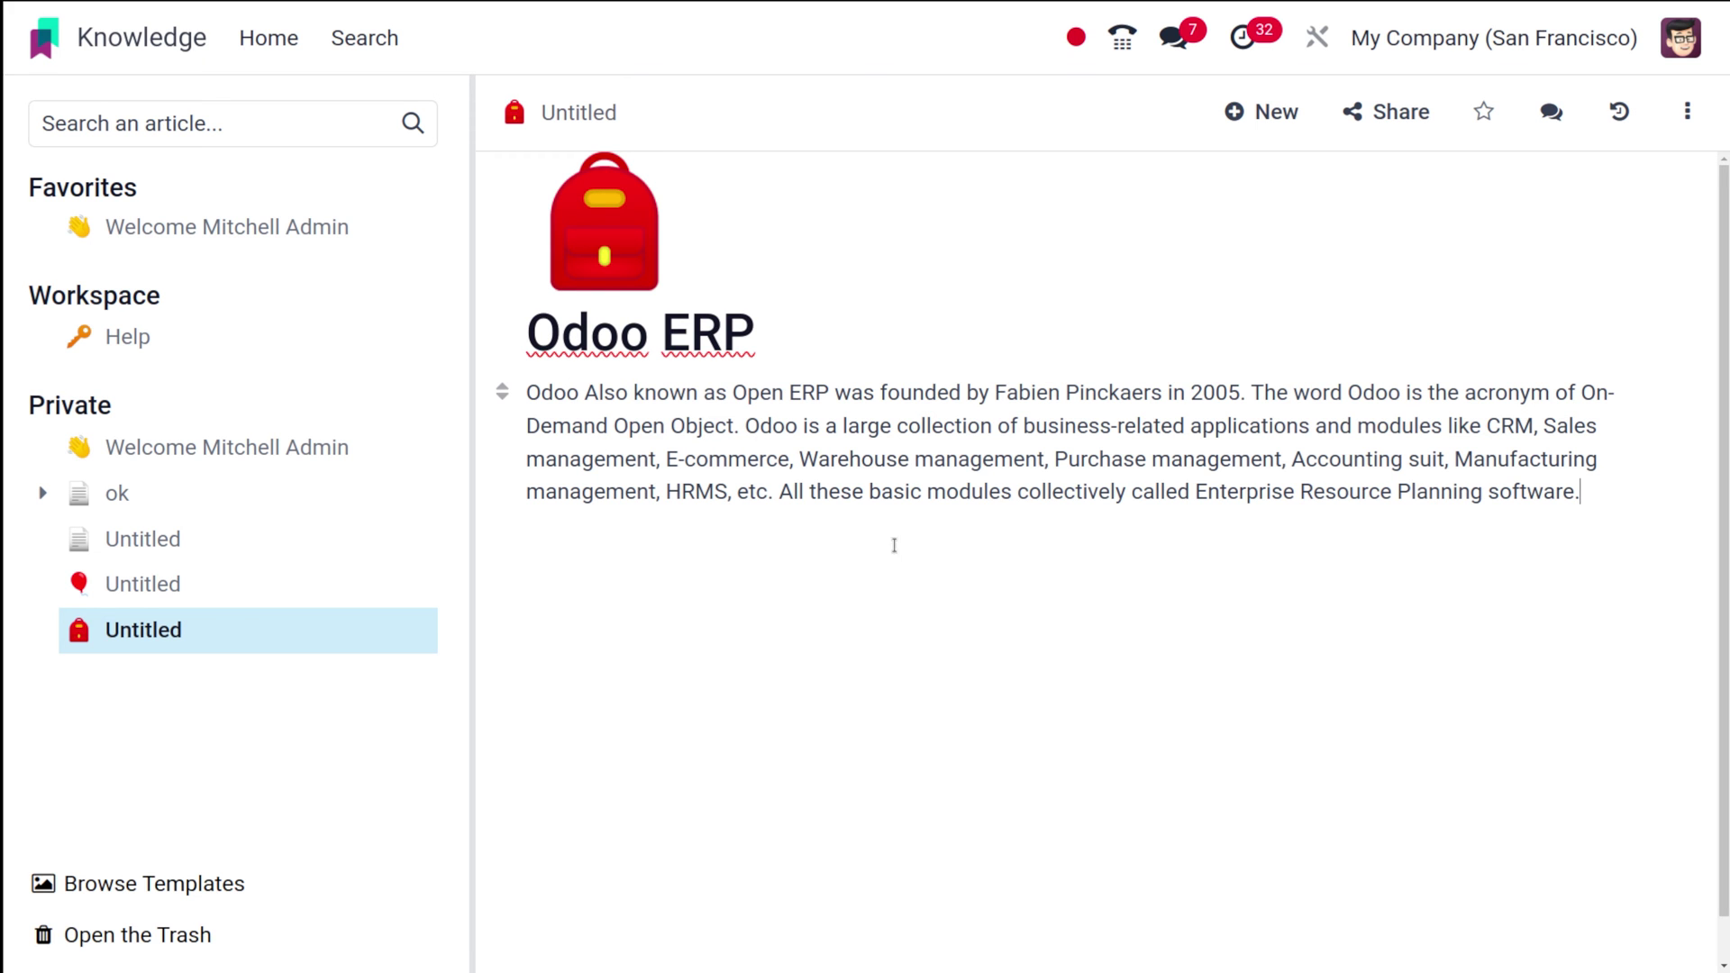
left_click_drag(501, 391, 504, 512)
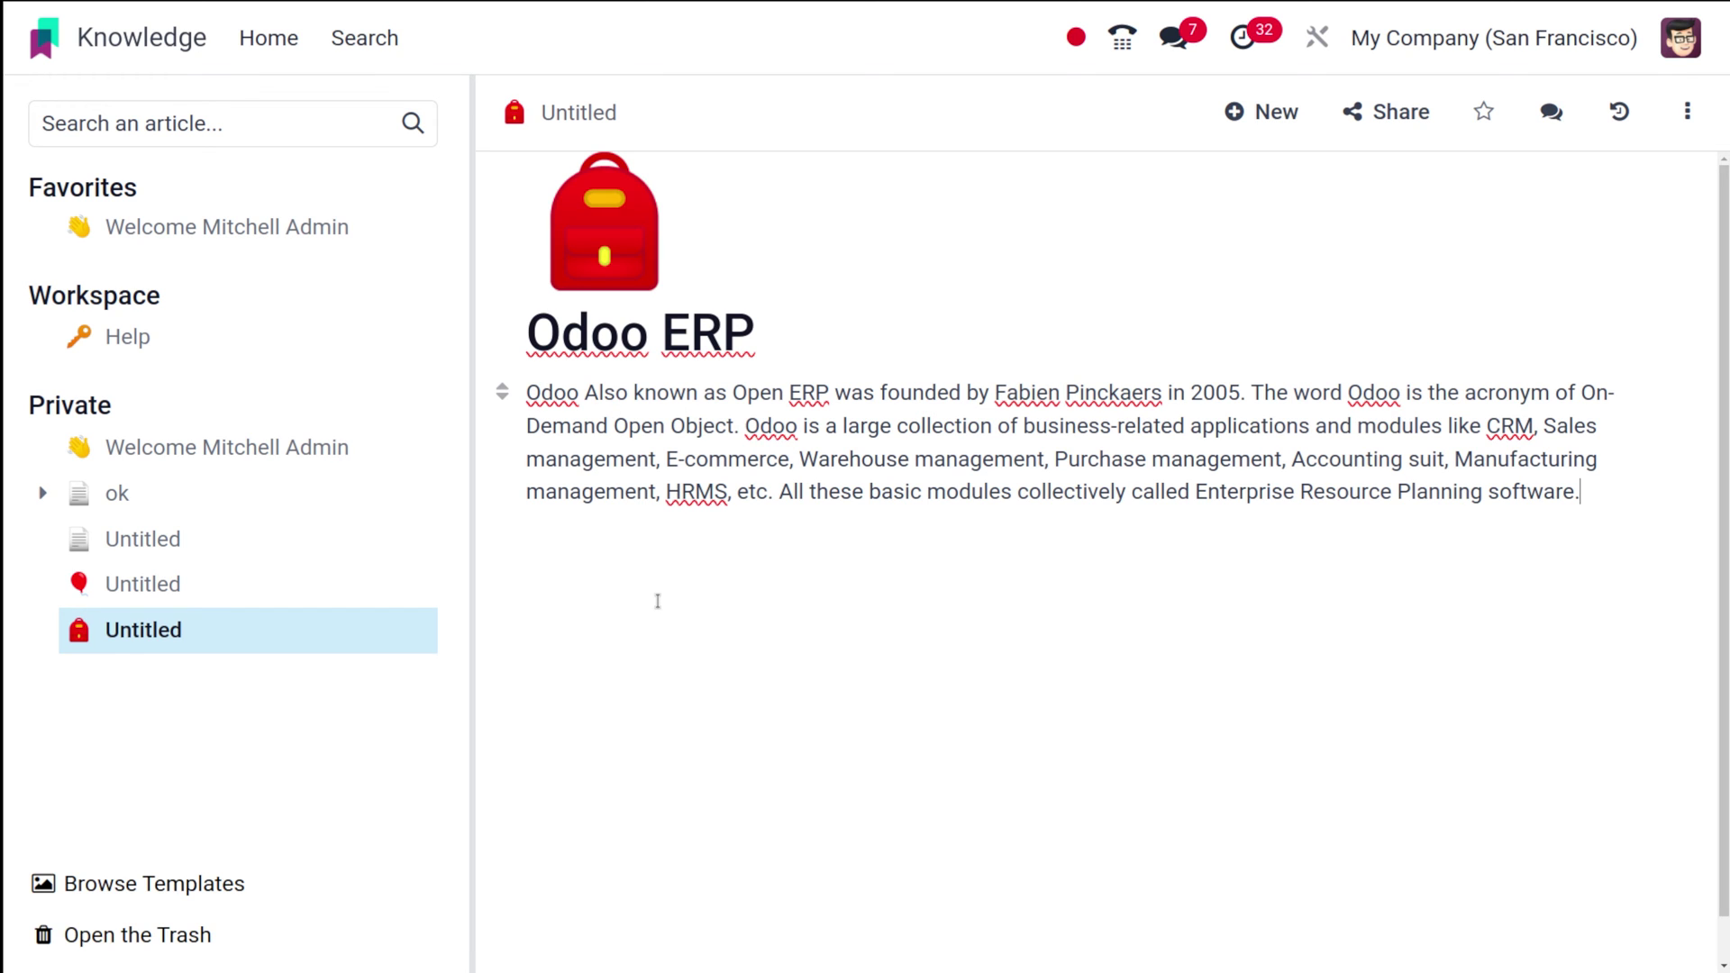
- Insert a bulleted list on a new line below the introductory paragraph
key("Return")
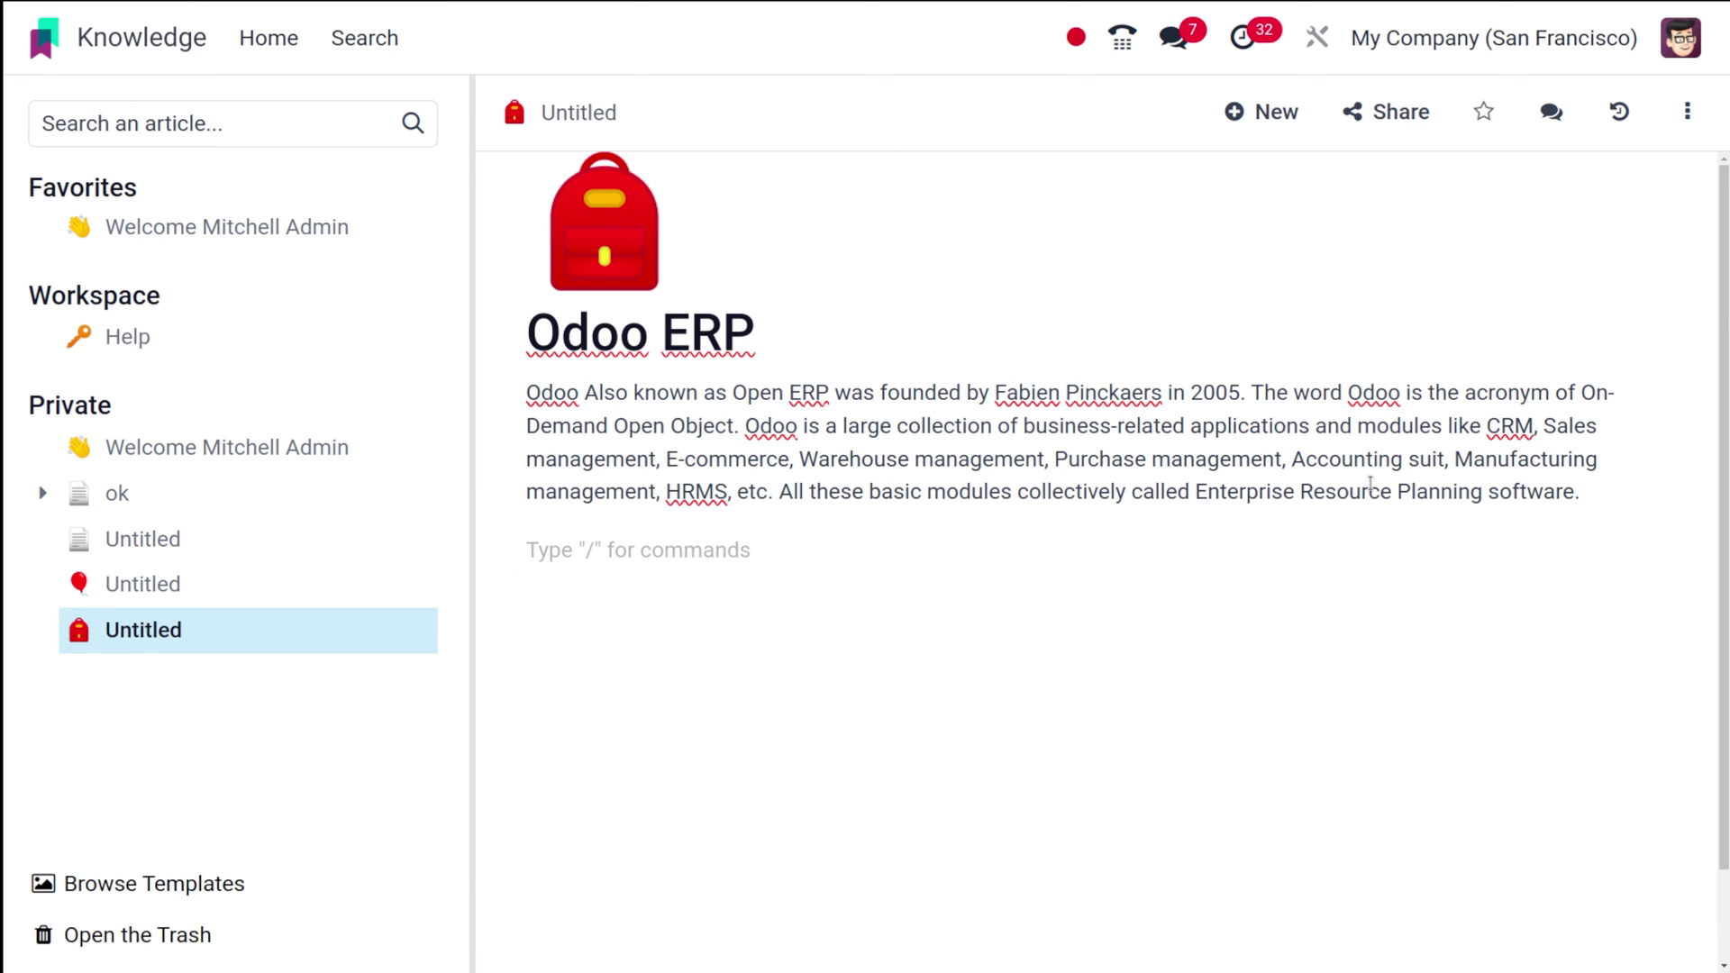
type("/")
scroll(991, 669, "down", 3)
scroll(991, 668, "up", 10)
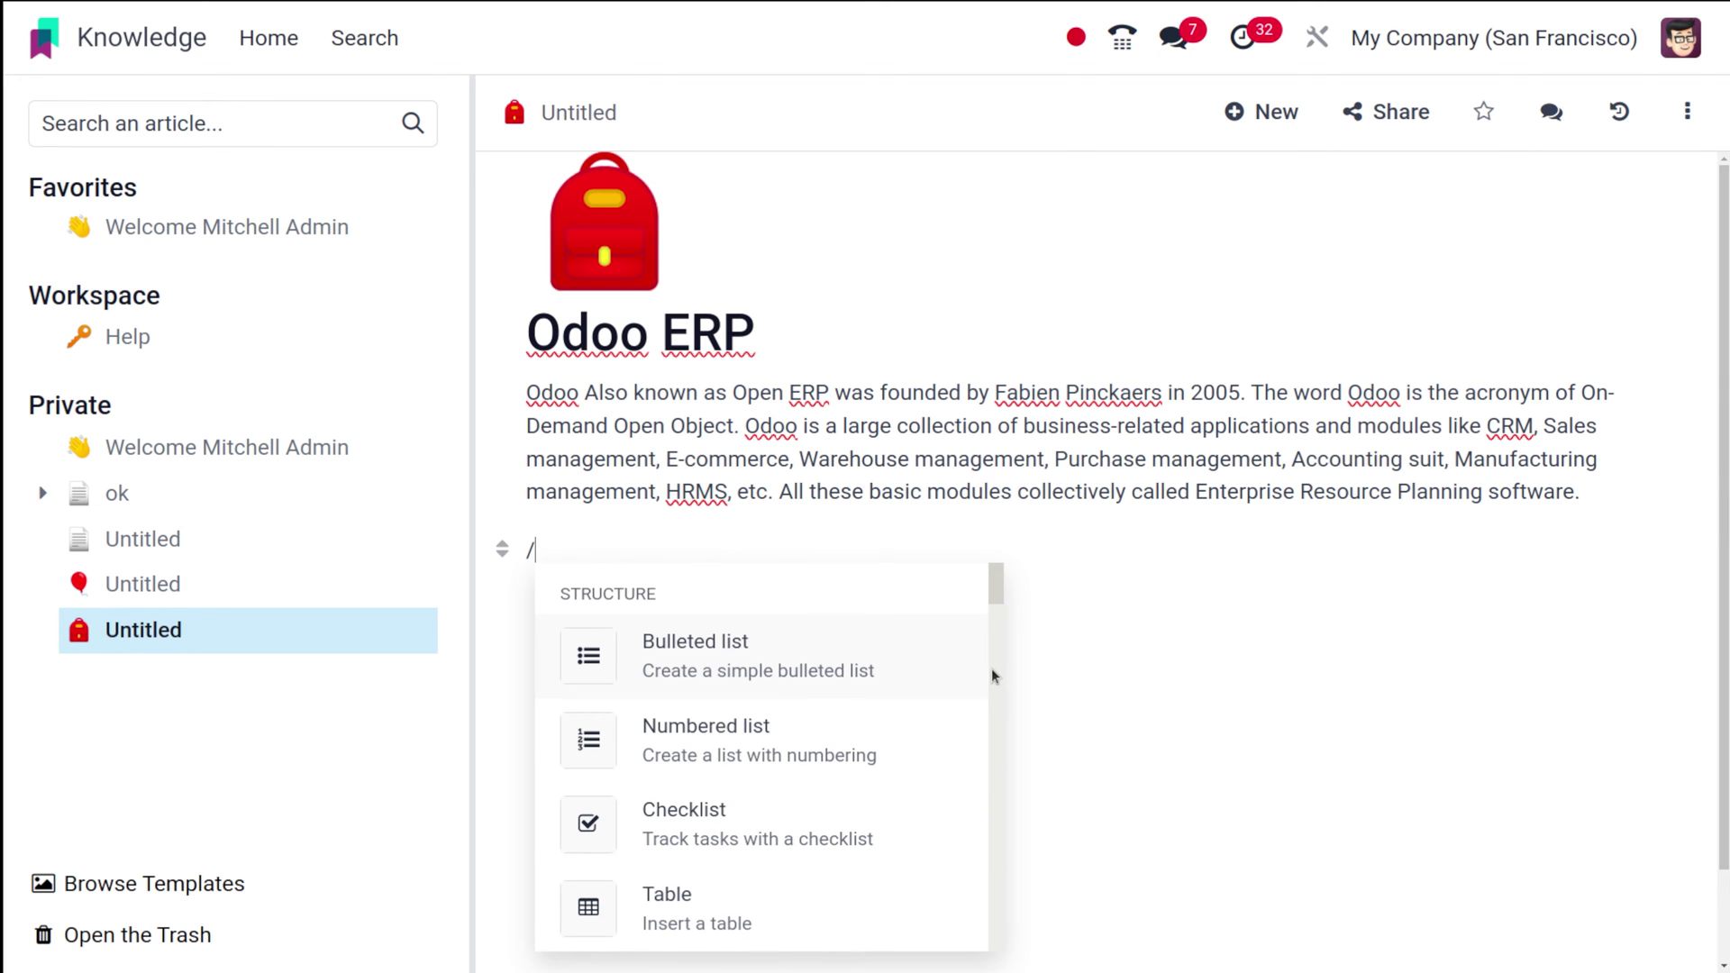
left_click(727, 650)
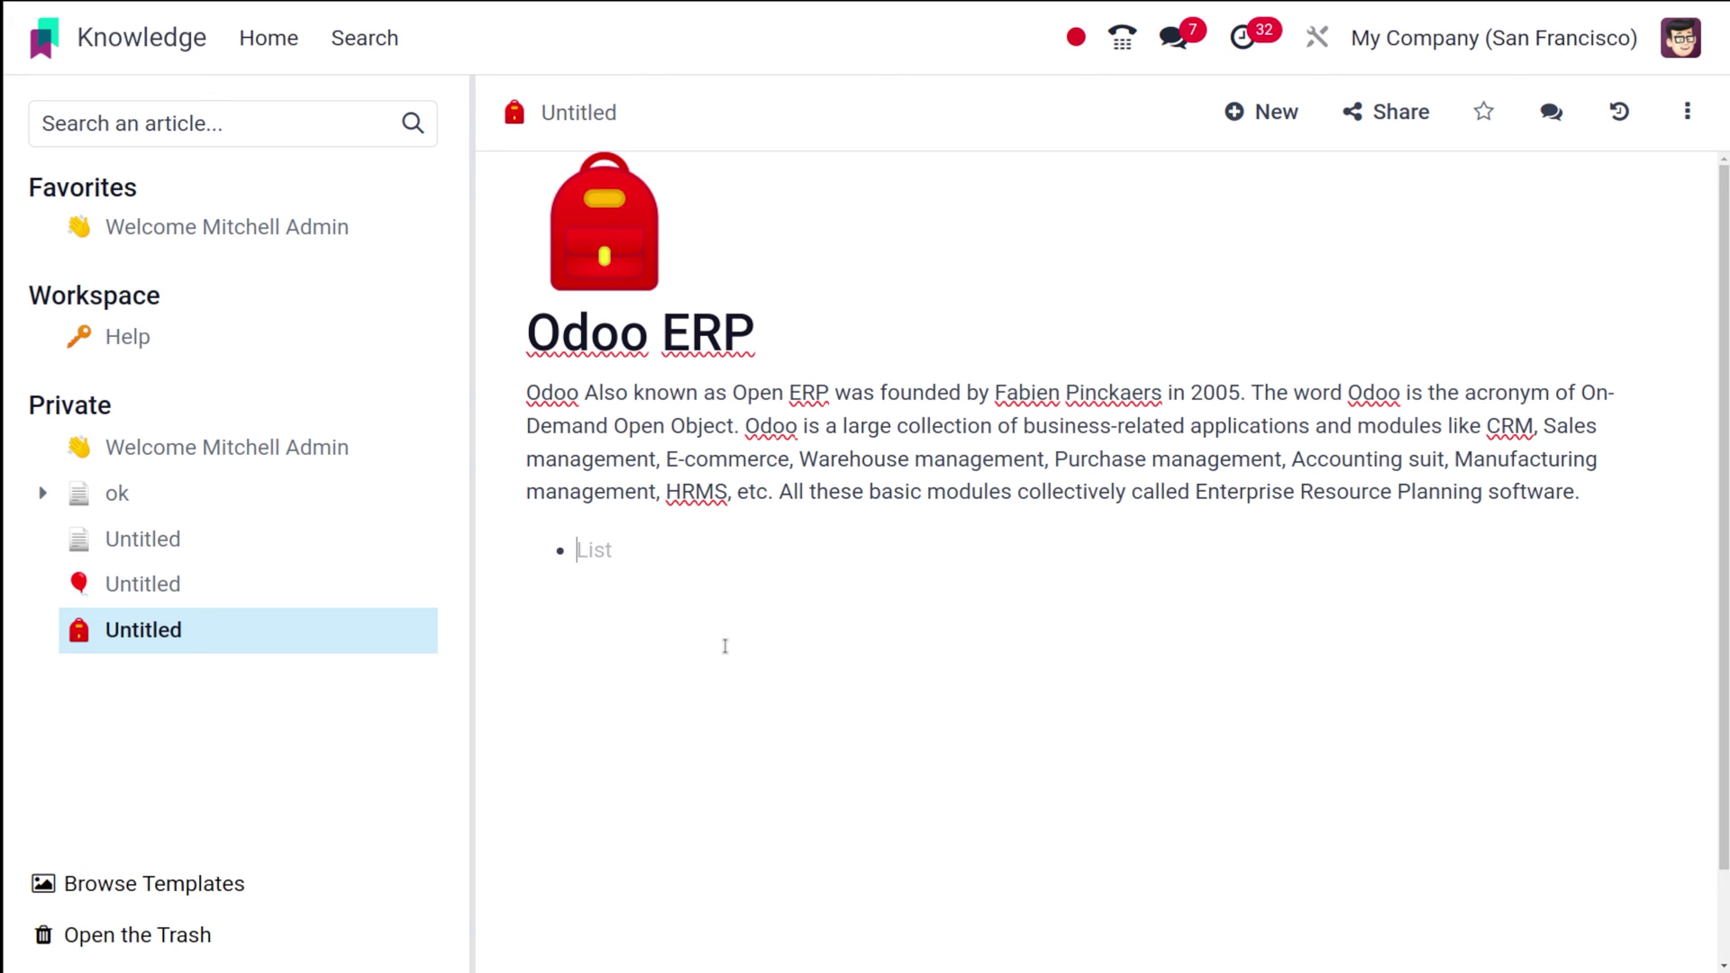
- Fill the bulleted list with the items sales, purchase and inventory, and end the list with an empty line below
type("sales")
key("Return")
type("purchase")
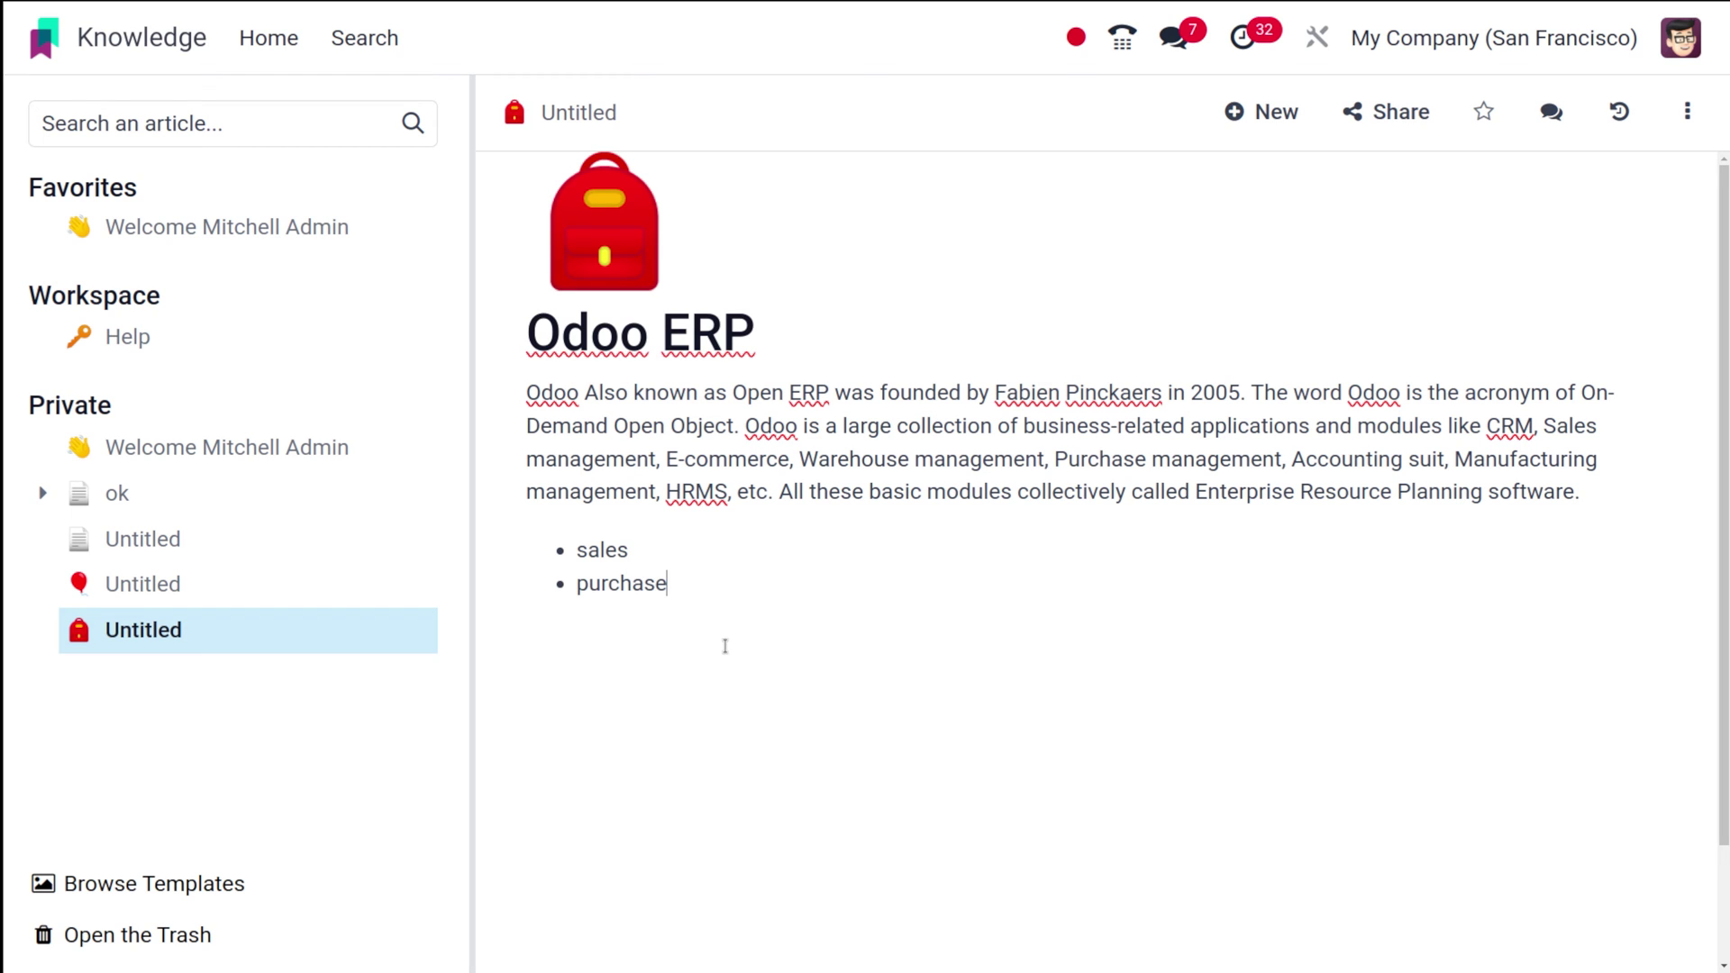
key("Return")
type("inventory")
key("Return")
key("Return")
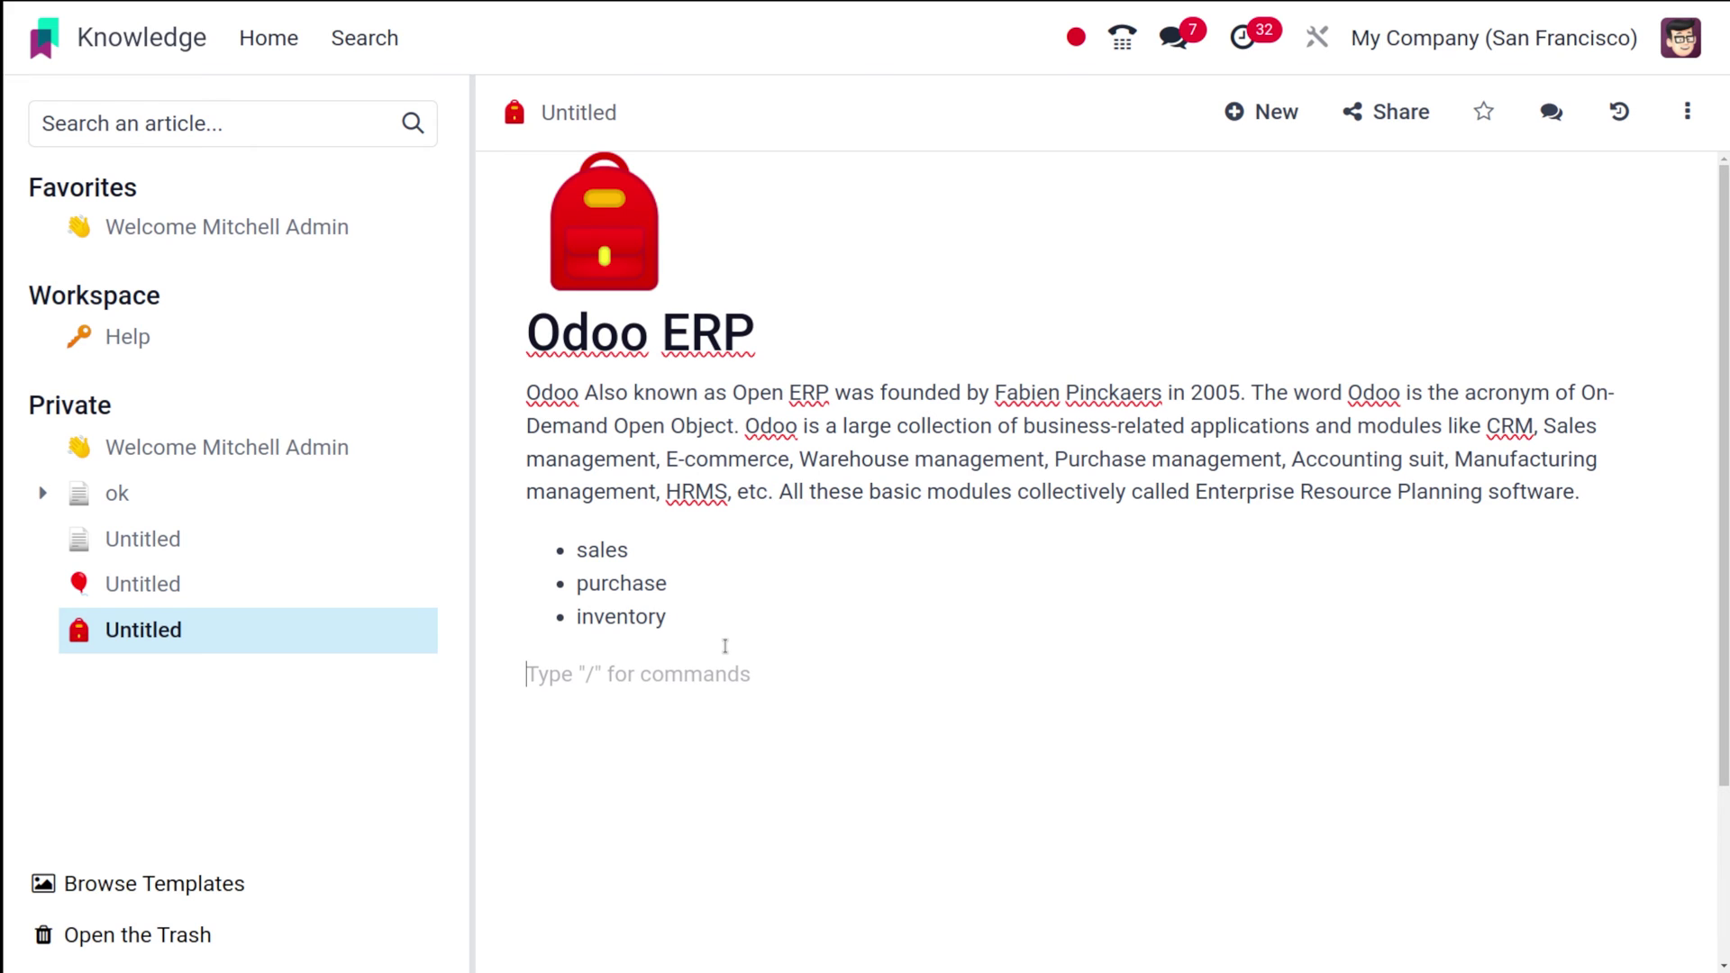
- Insert a numbered list on the empty line below the bulleted list
key("Return")
key("Return")
key("BackSpace")
key("BackSpace")
key("BackSpace")
key("Return")
key("Return")
type("/")
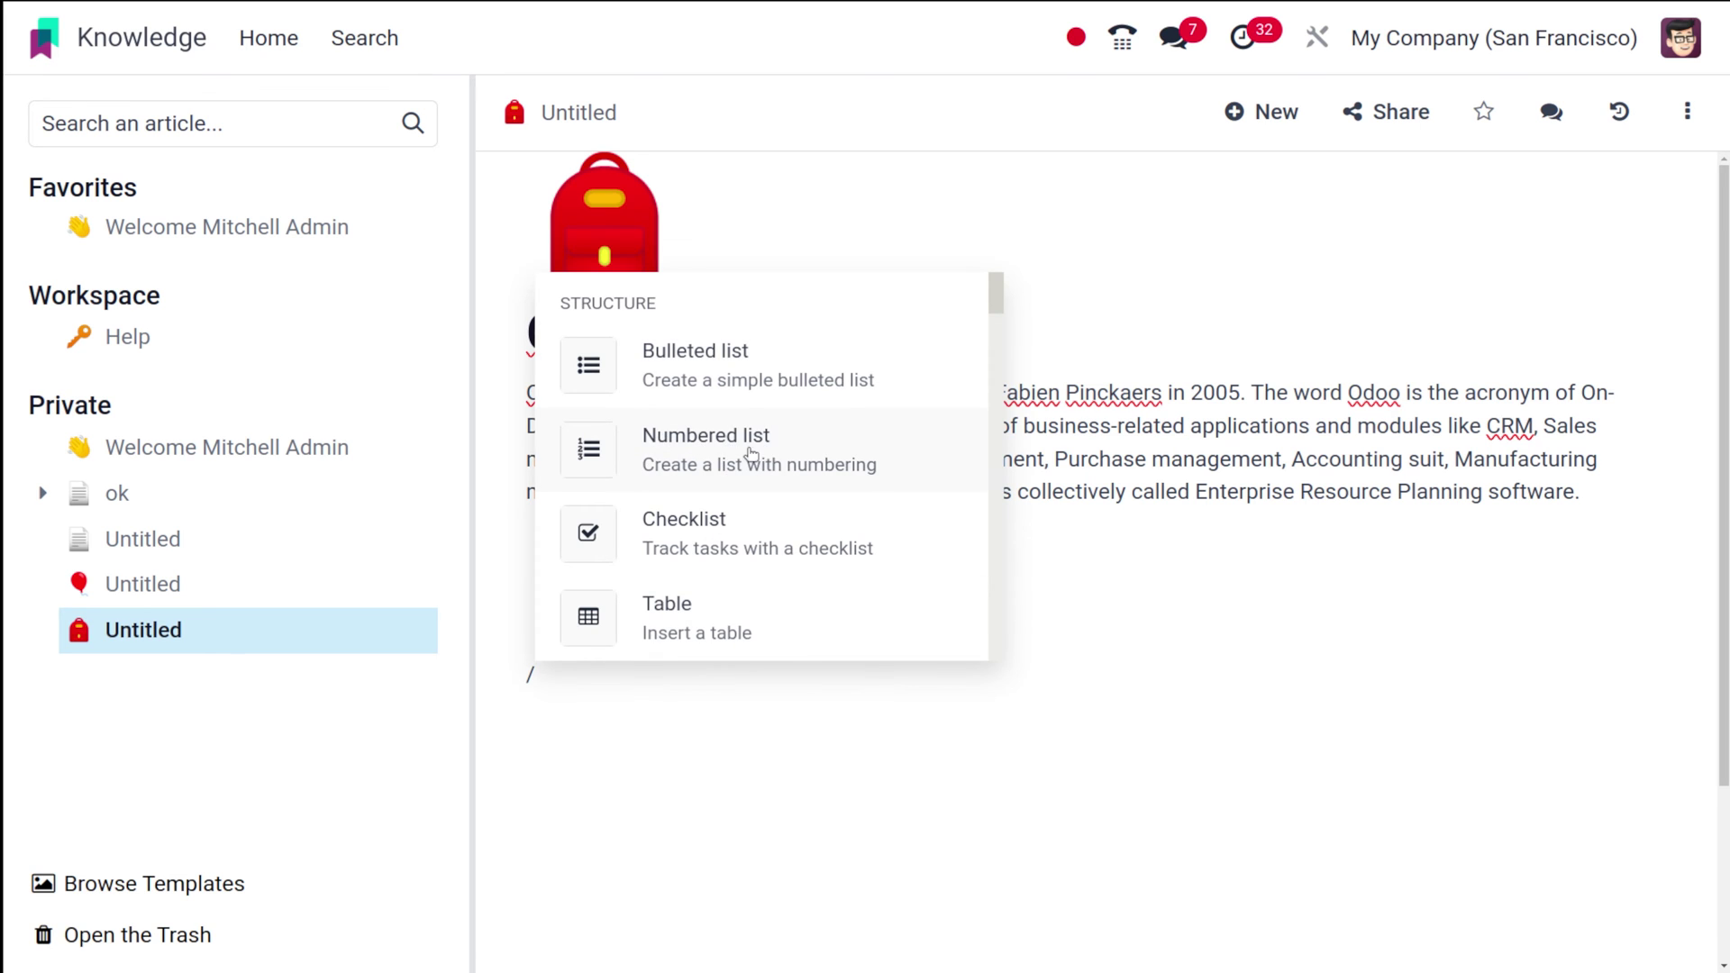
left_click(714, 453)
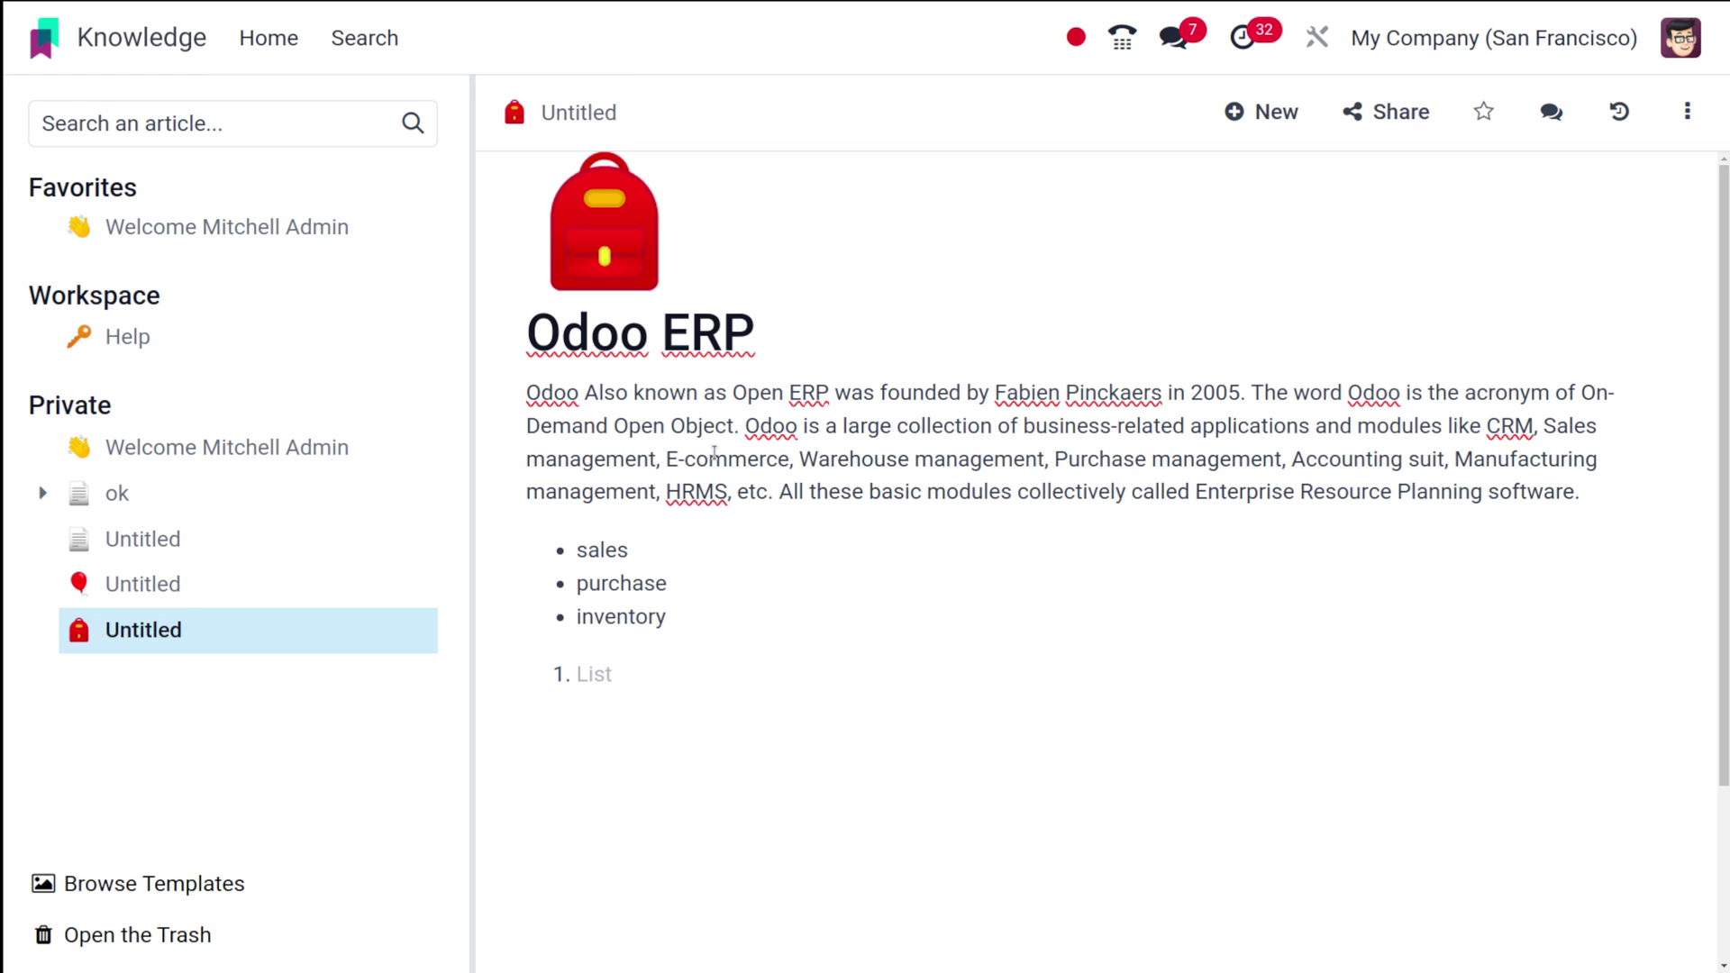
- Fill the numbered list with the items lunch, fleet and employee, and end the list with an empty line below
type("lus")
key("BackSpace")
type("nch")
key("Return")
type("fleet")
key("Return")
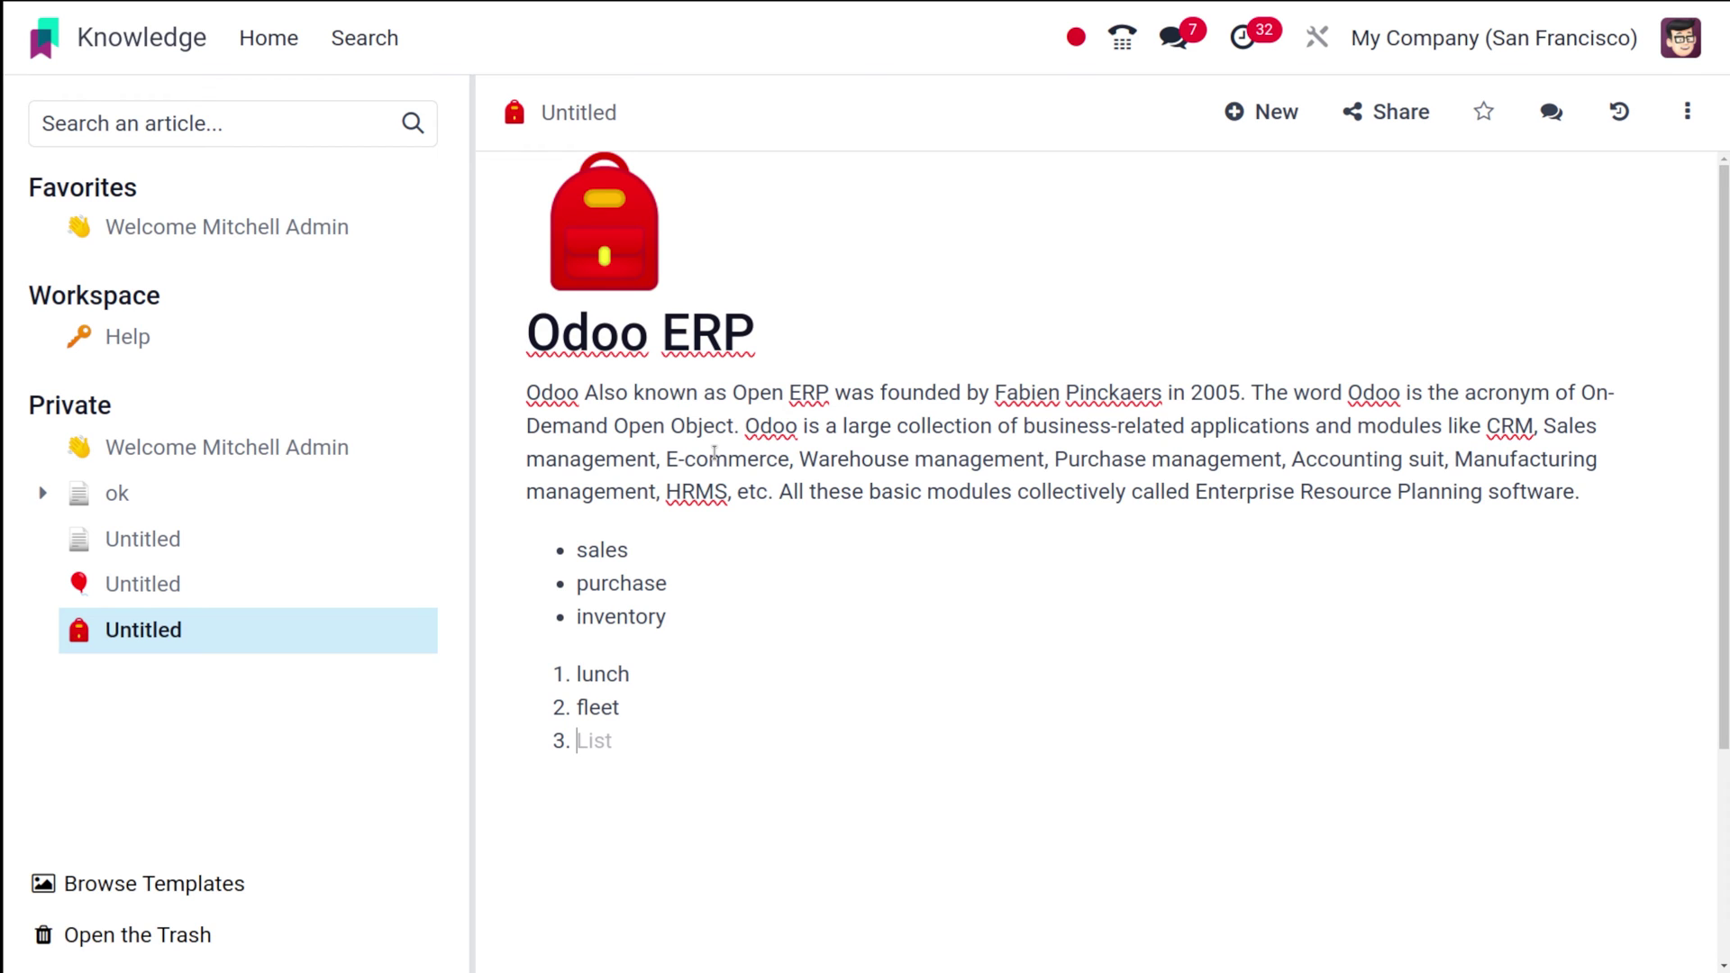
type("employee")
key("Return")
key("Return")
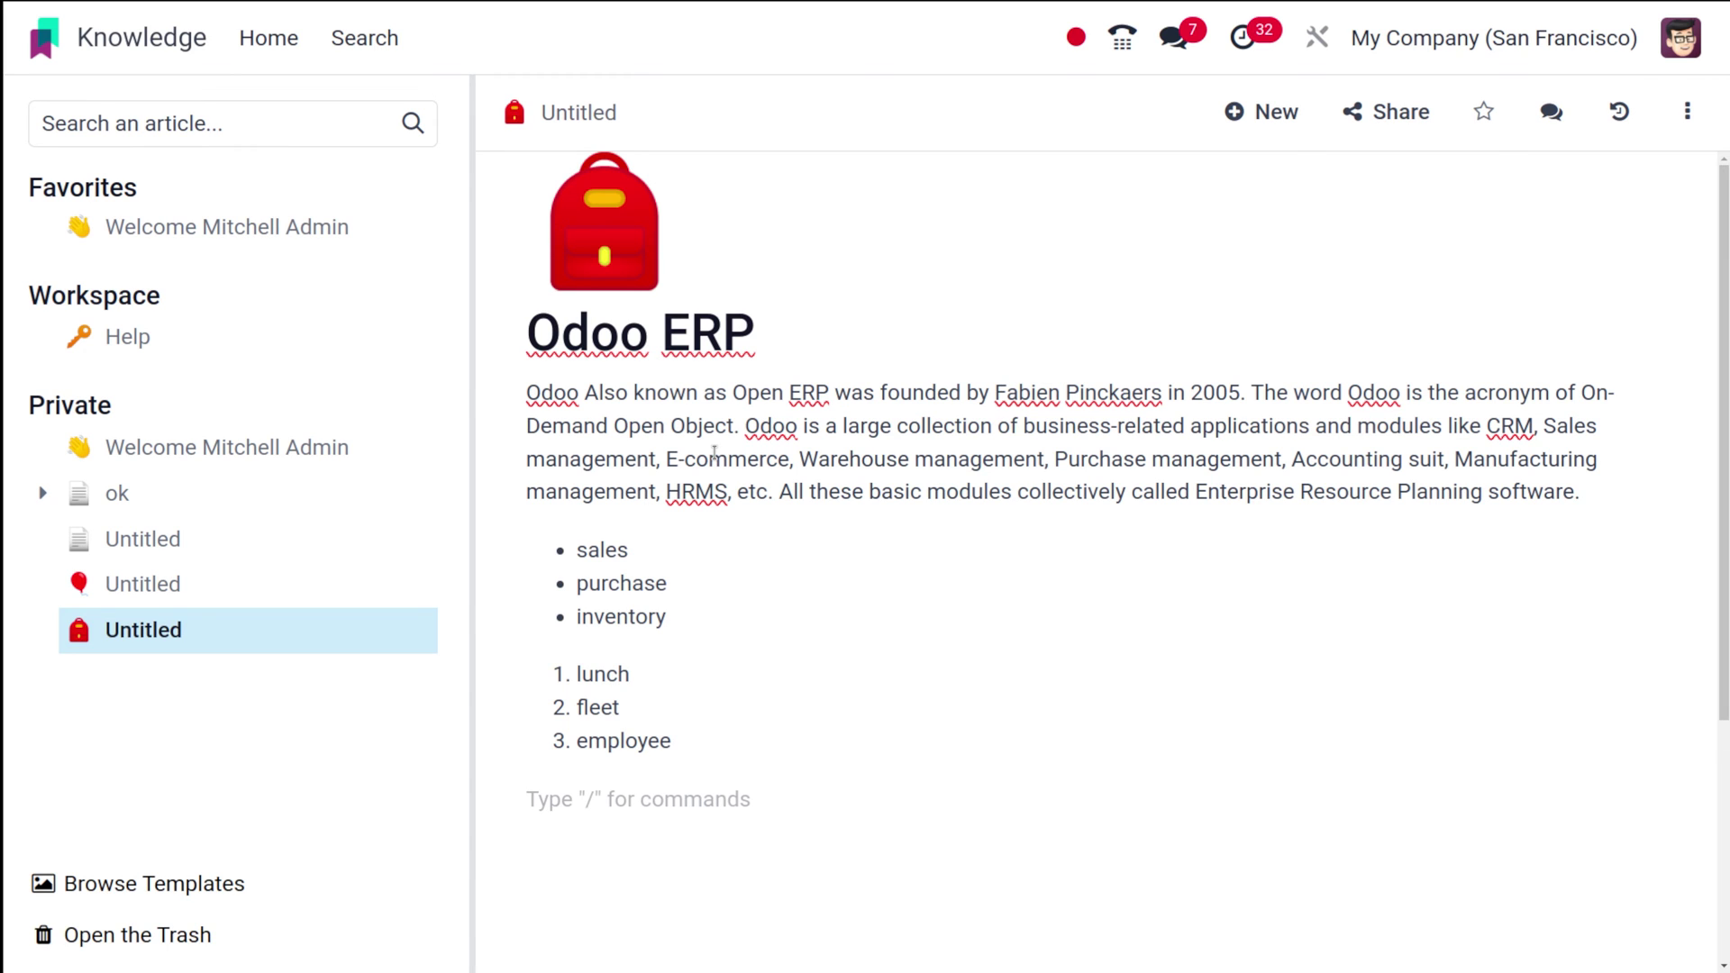
type("/")
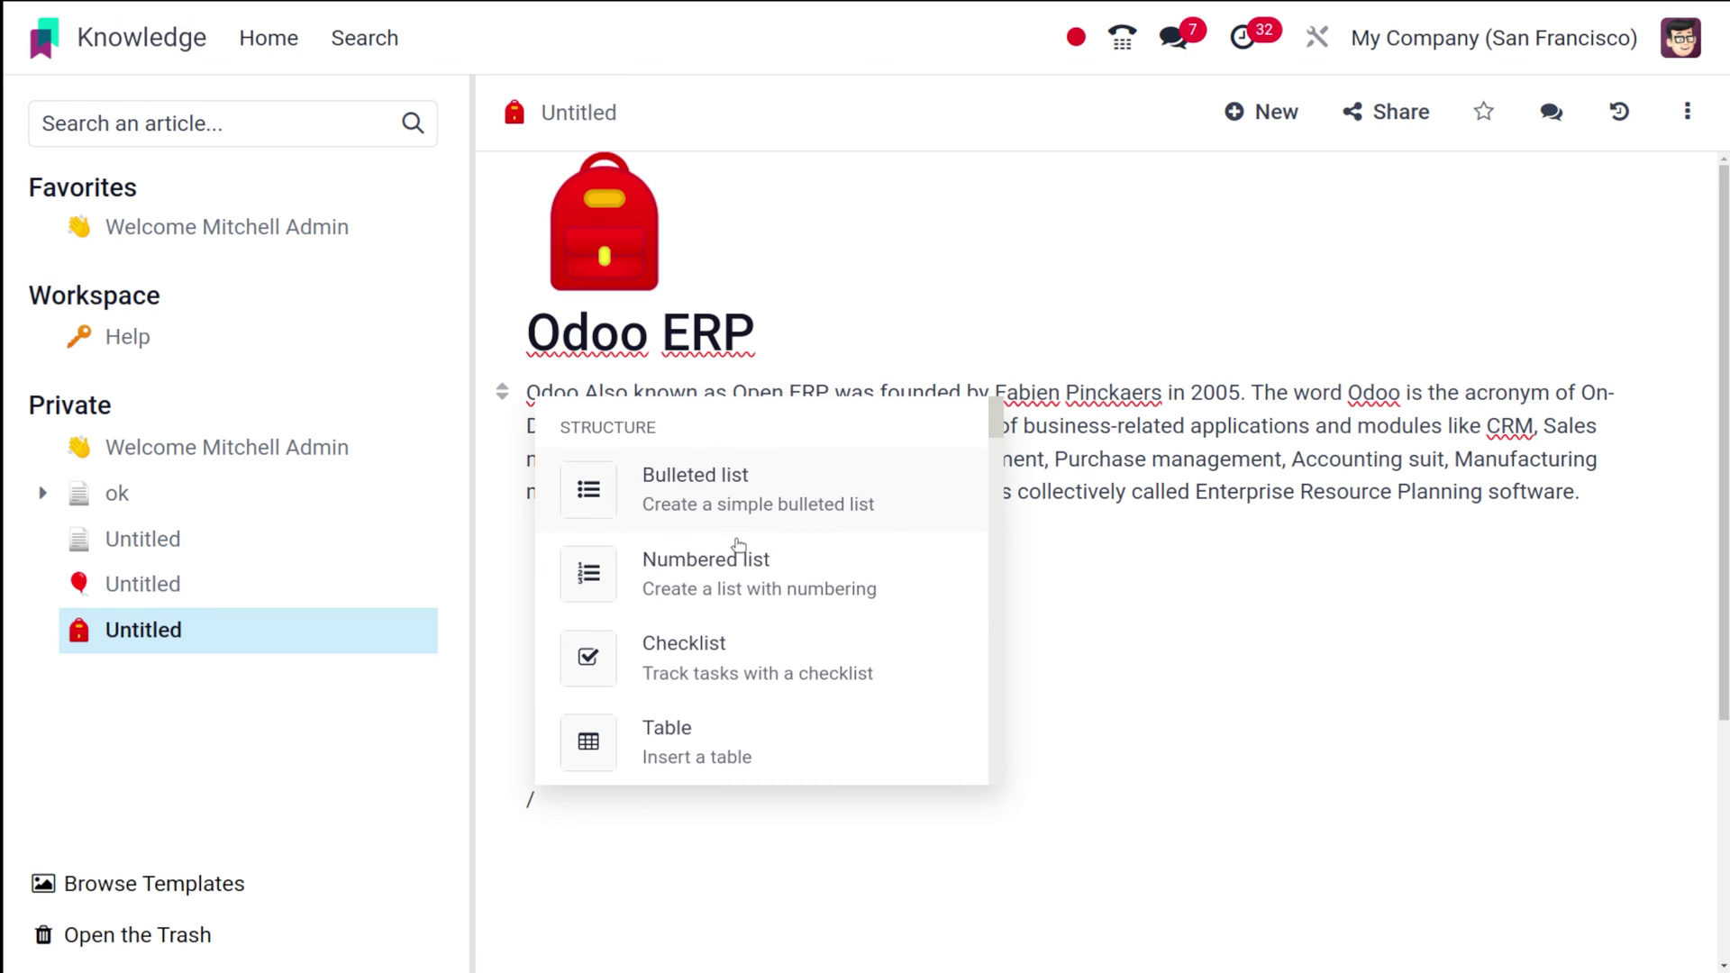
left_click(664, 669)
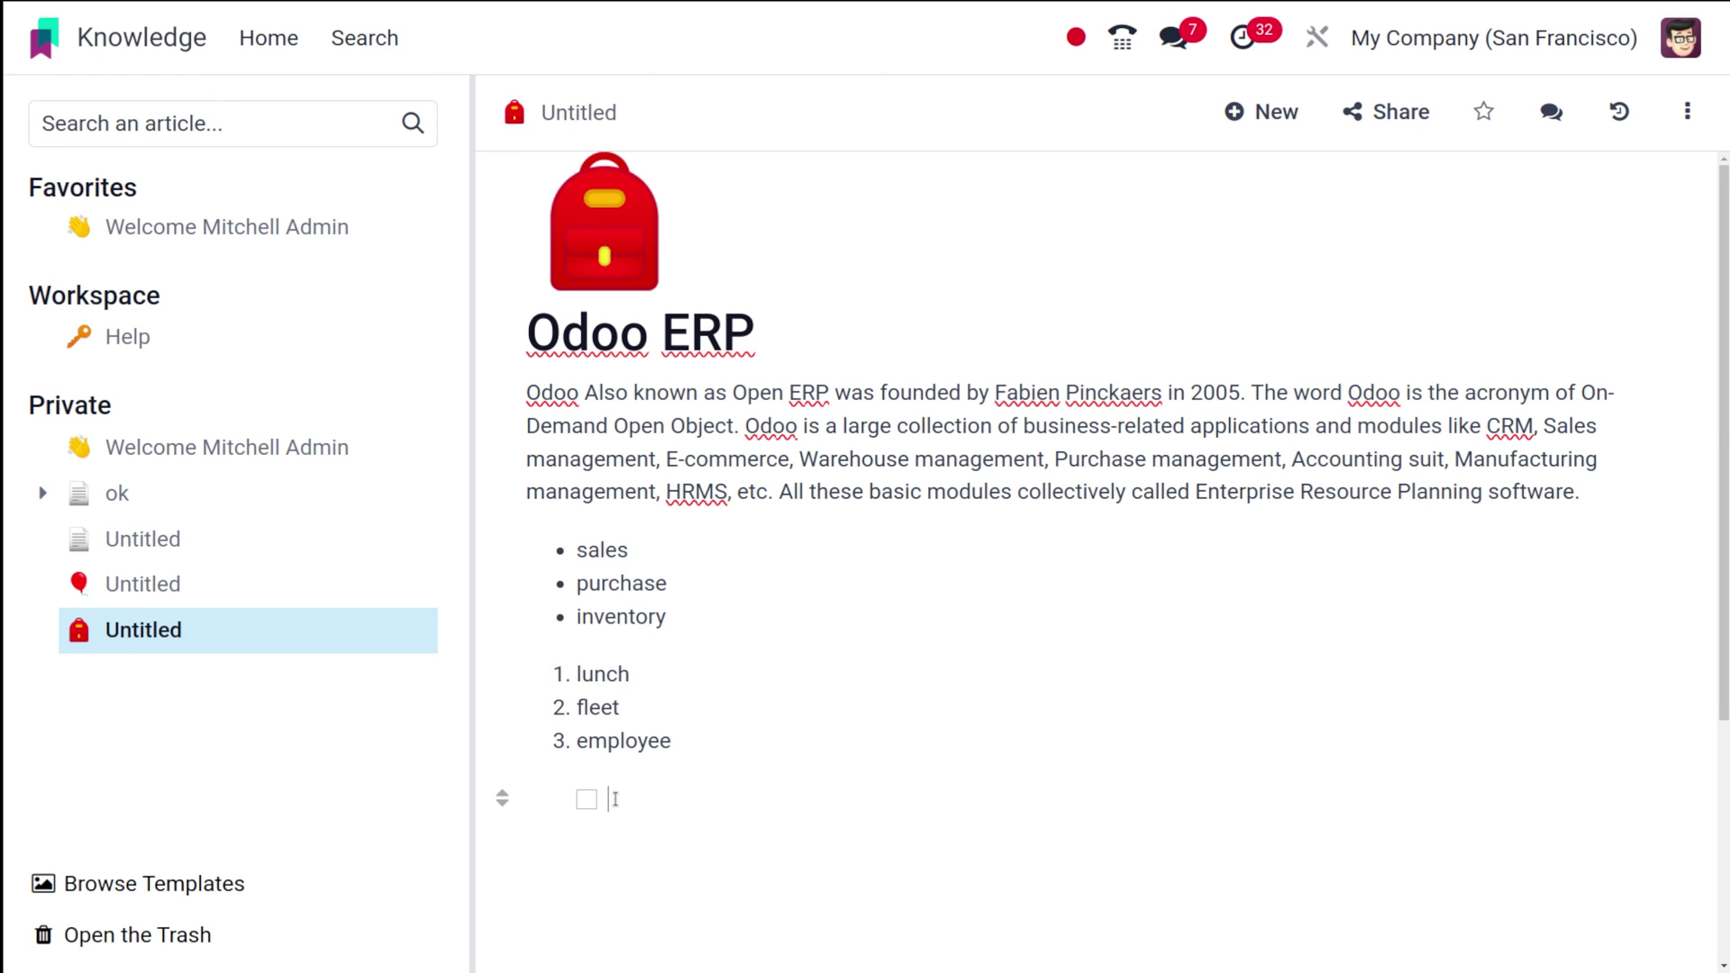
type("is there a ne")
key("BackSpace")
key("BackSpace")
key("BackSpace")
key("BackSpace")
key("BackSpace")
key("BackSpace")
key("BackSpace")
key("BackSpace")
key("BackSpace")
key("BackSpace")
key("BackSpace")
key("BackSpace")
key("BackSpace")
key("BackSpace")
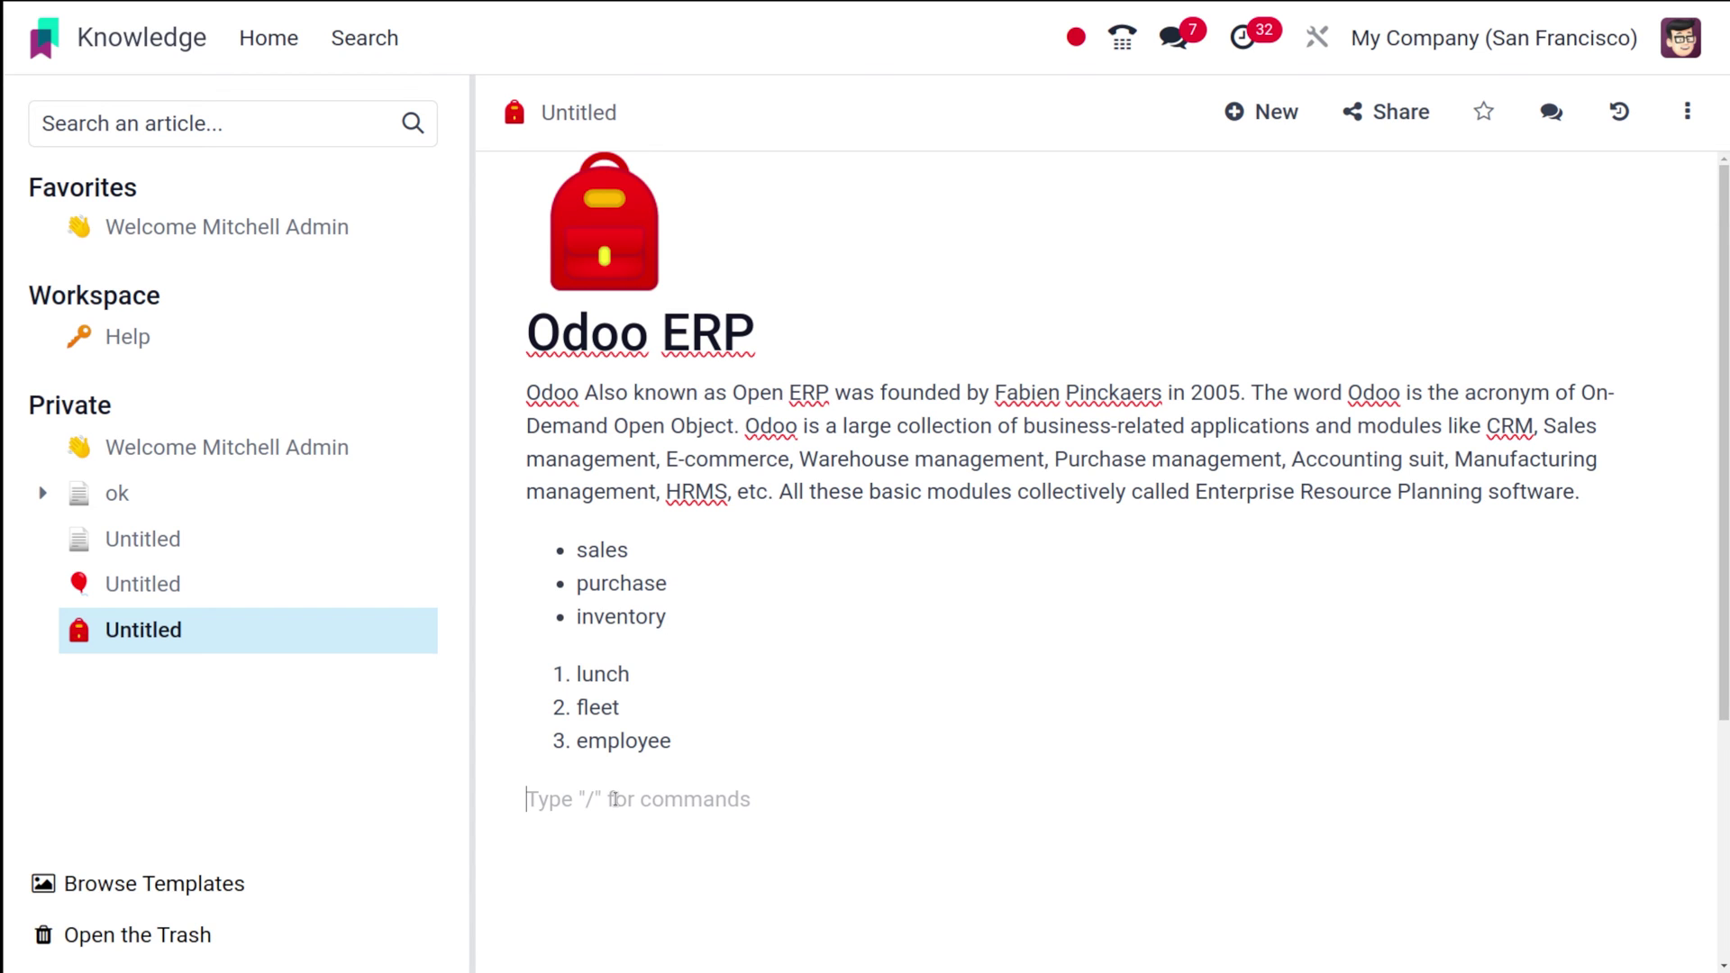
- Insert a checklist below the numbered list with the items easy and userfriendly
type("/")
left_click(693, 671)
type("easy")
key("Return")
type("userfriendly")
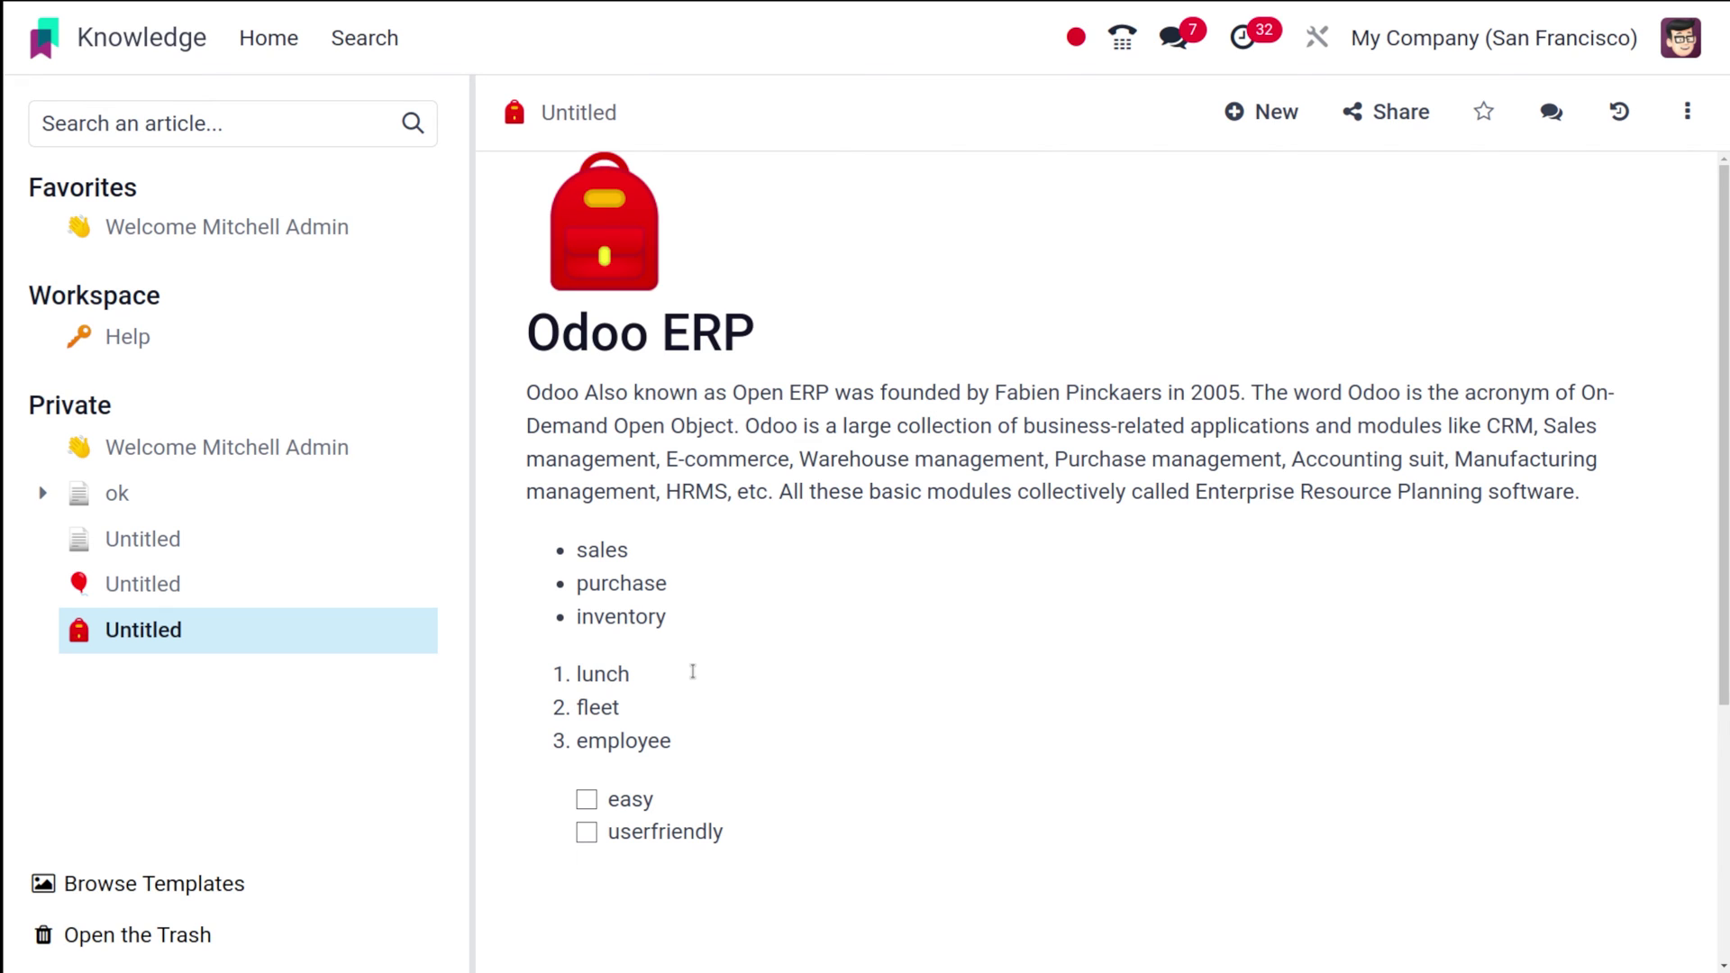
- Tick and untick both checklist items, and delete the whole checklist
left_click(586, 836)
left_click(587, 800)
left_click(587, 800)
left_click(587, 836)
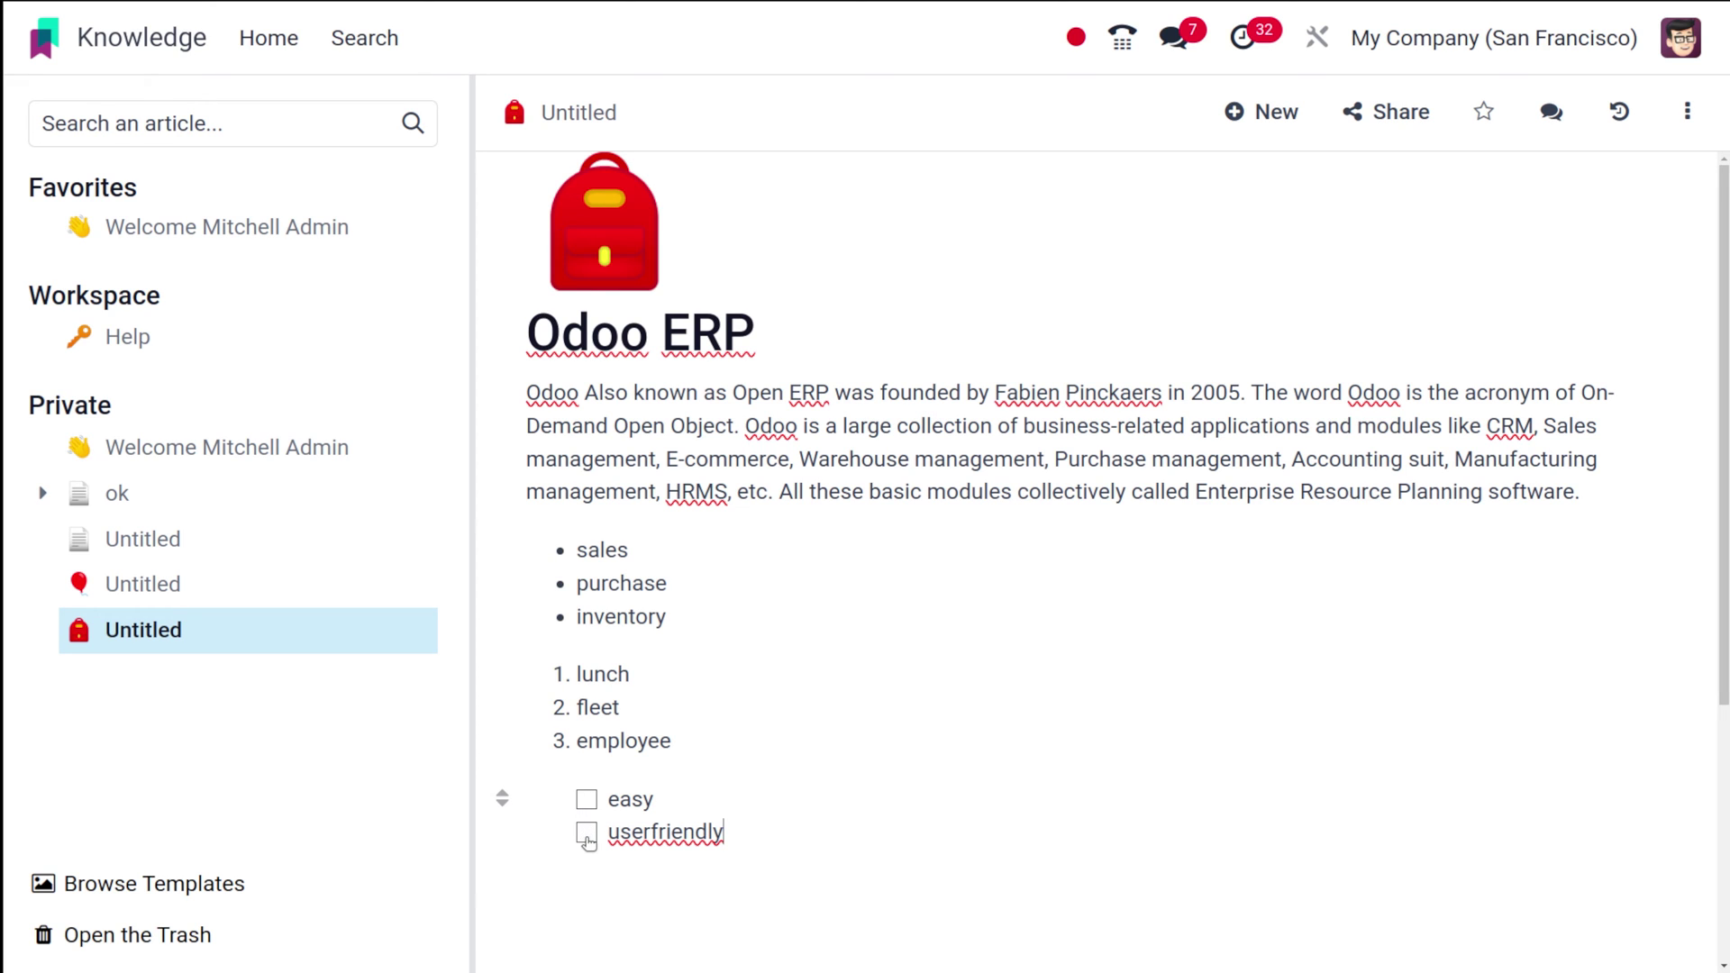
left_click_drag(724, 833, 579, 800)
key("BackSpace")
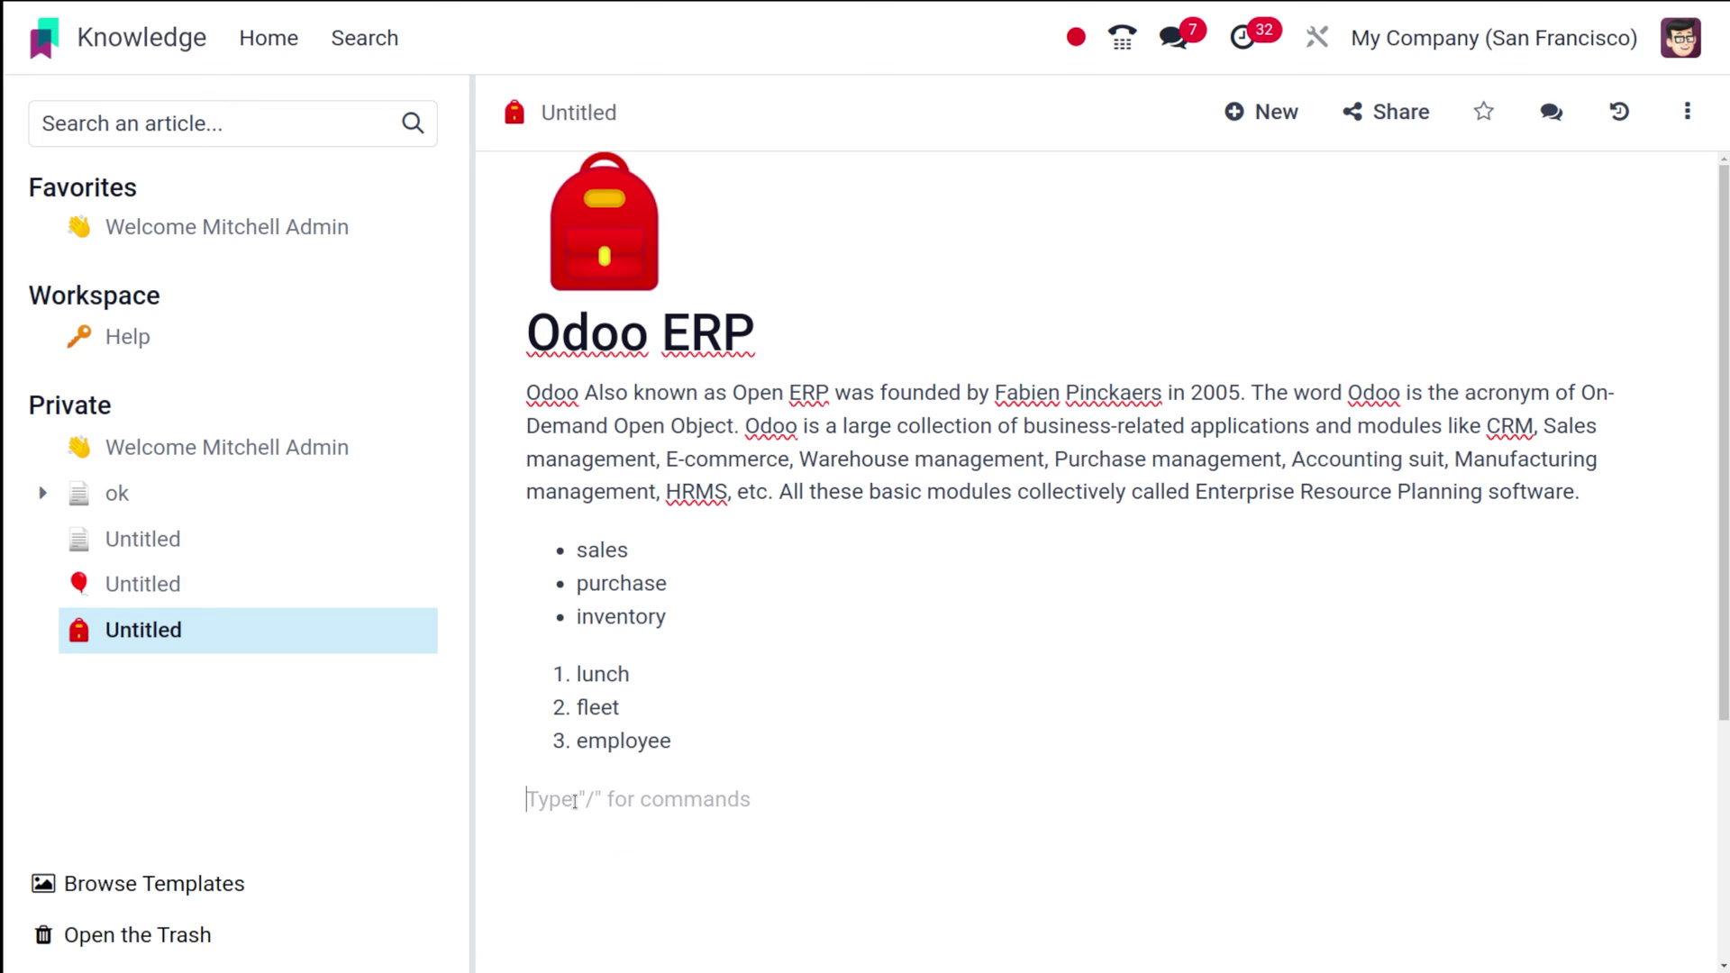
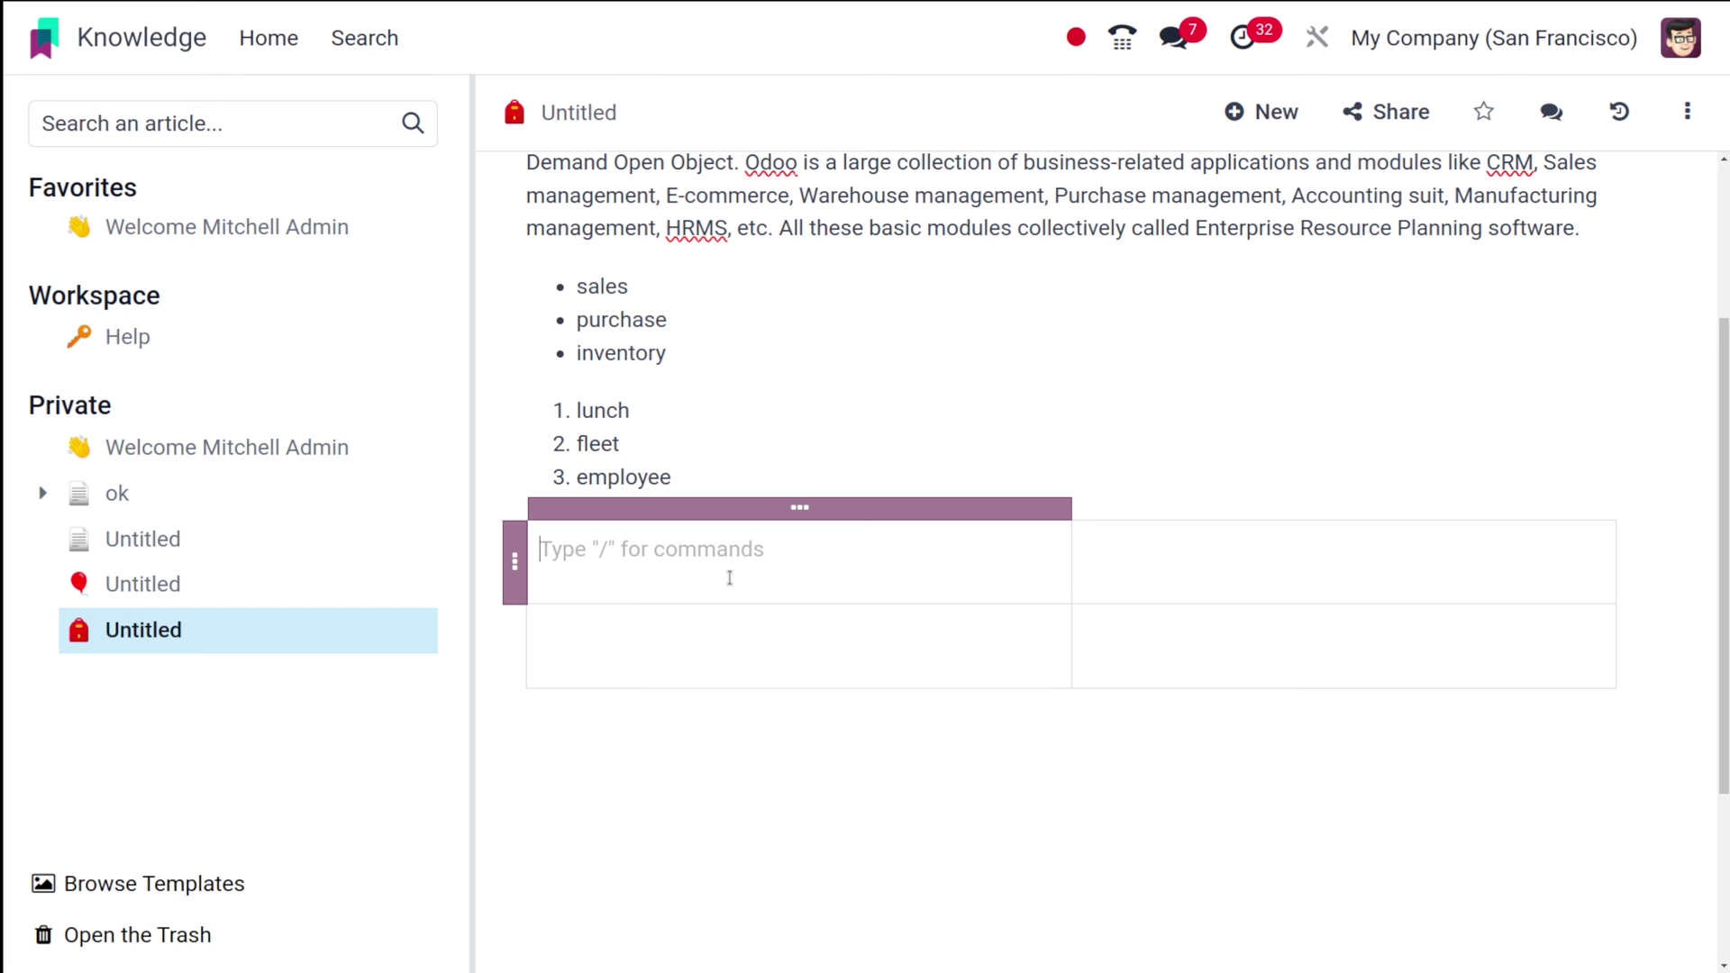
- Fill the table's first row with "HR module" in the first column and "Small module" in the second
key("BackSpace")
key("BackSpace")
type("H")
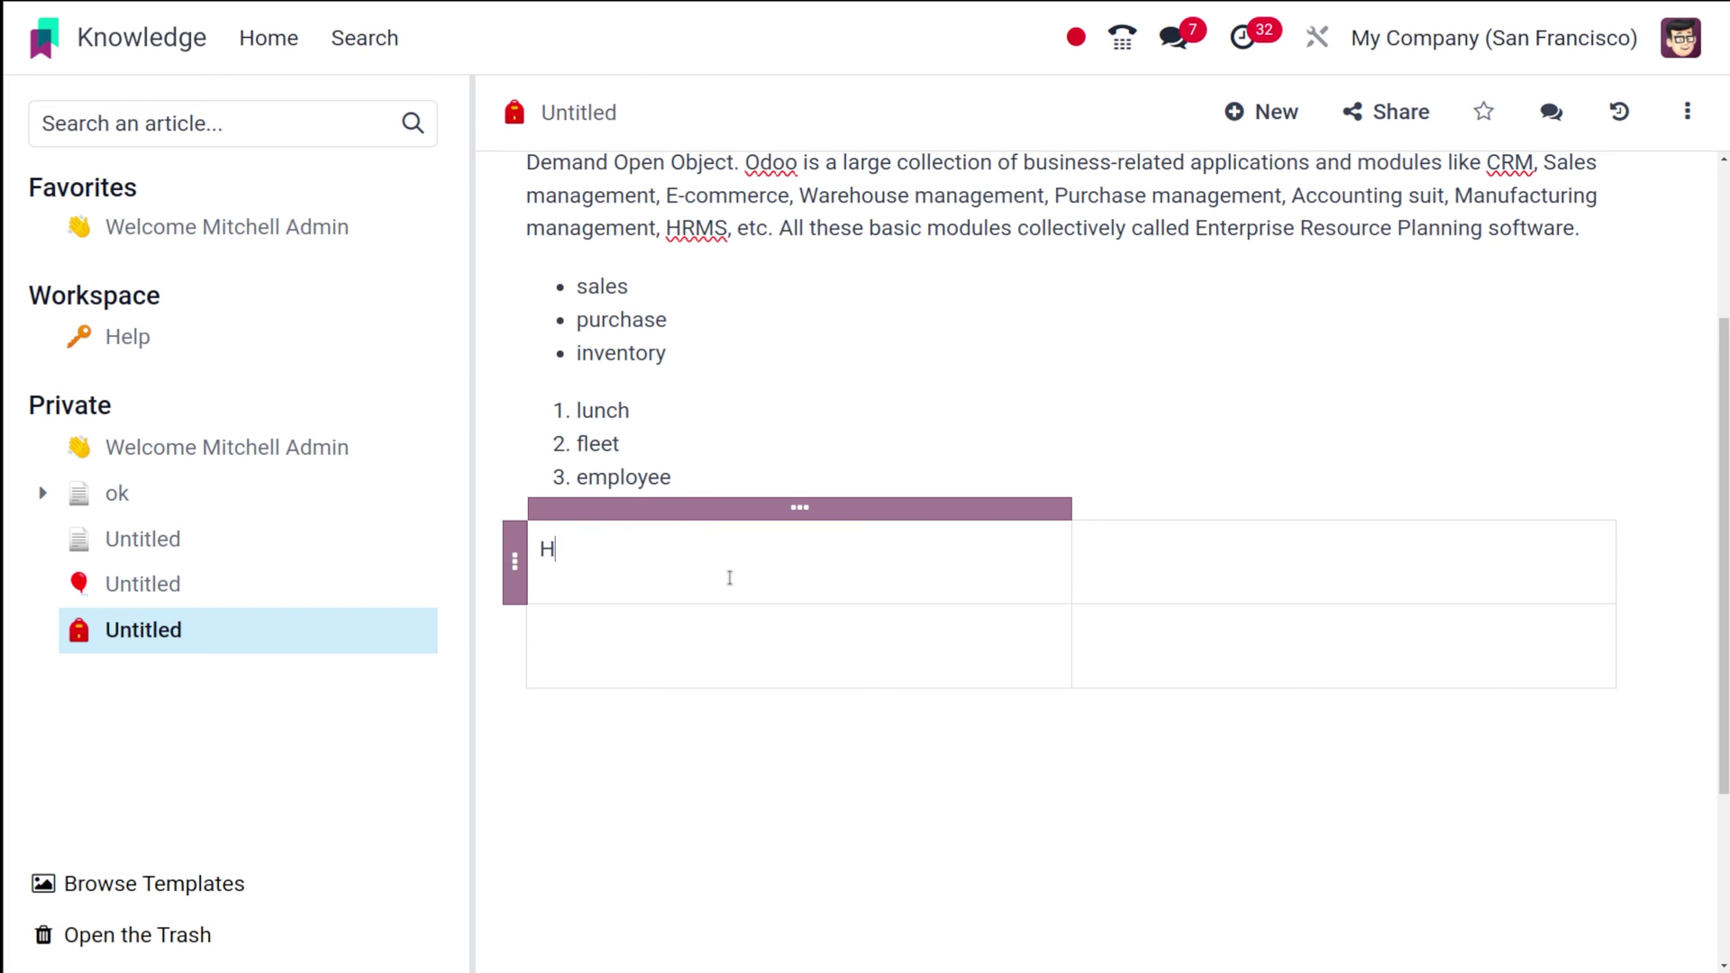
type("R module")
left_click(1127, 550)
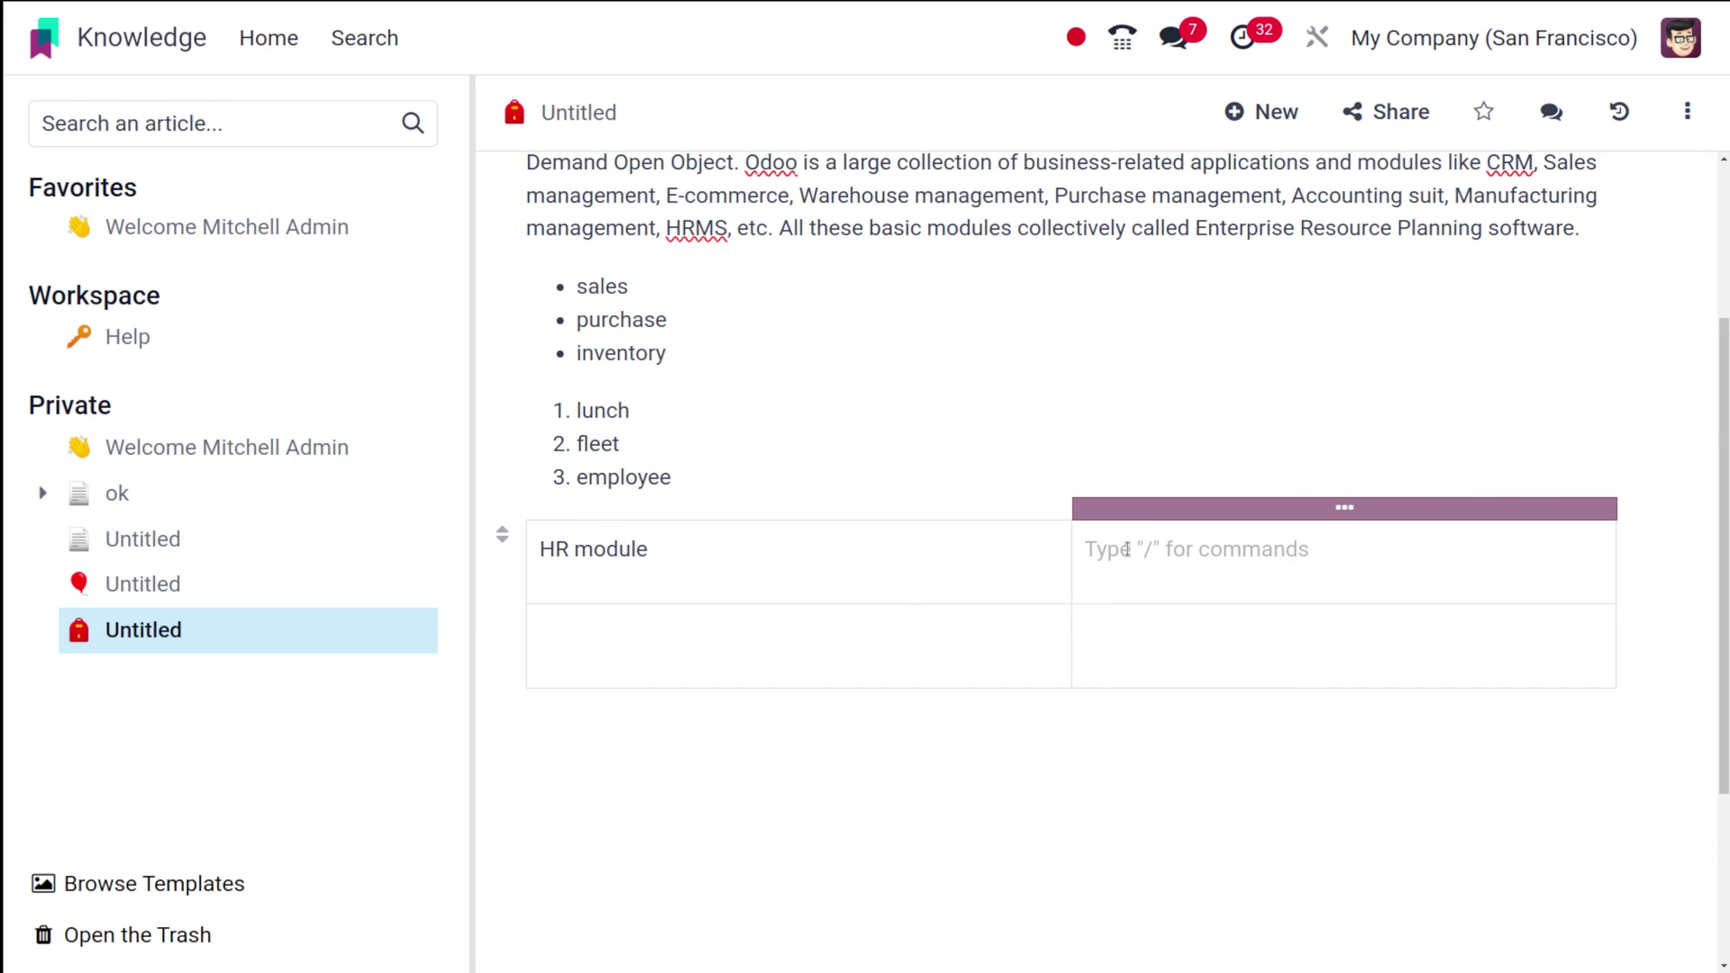
type("Samall")
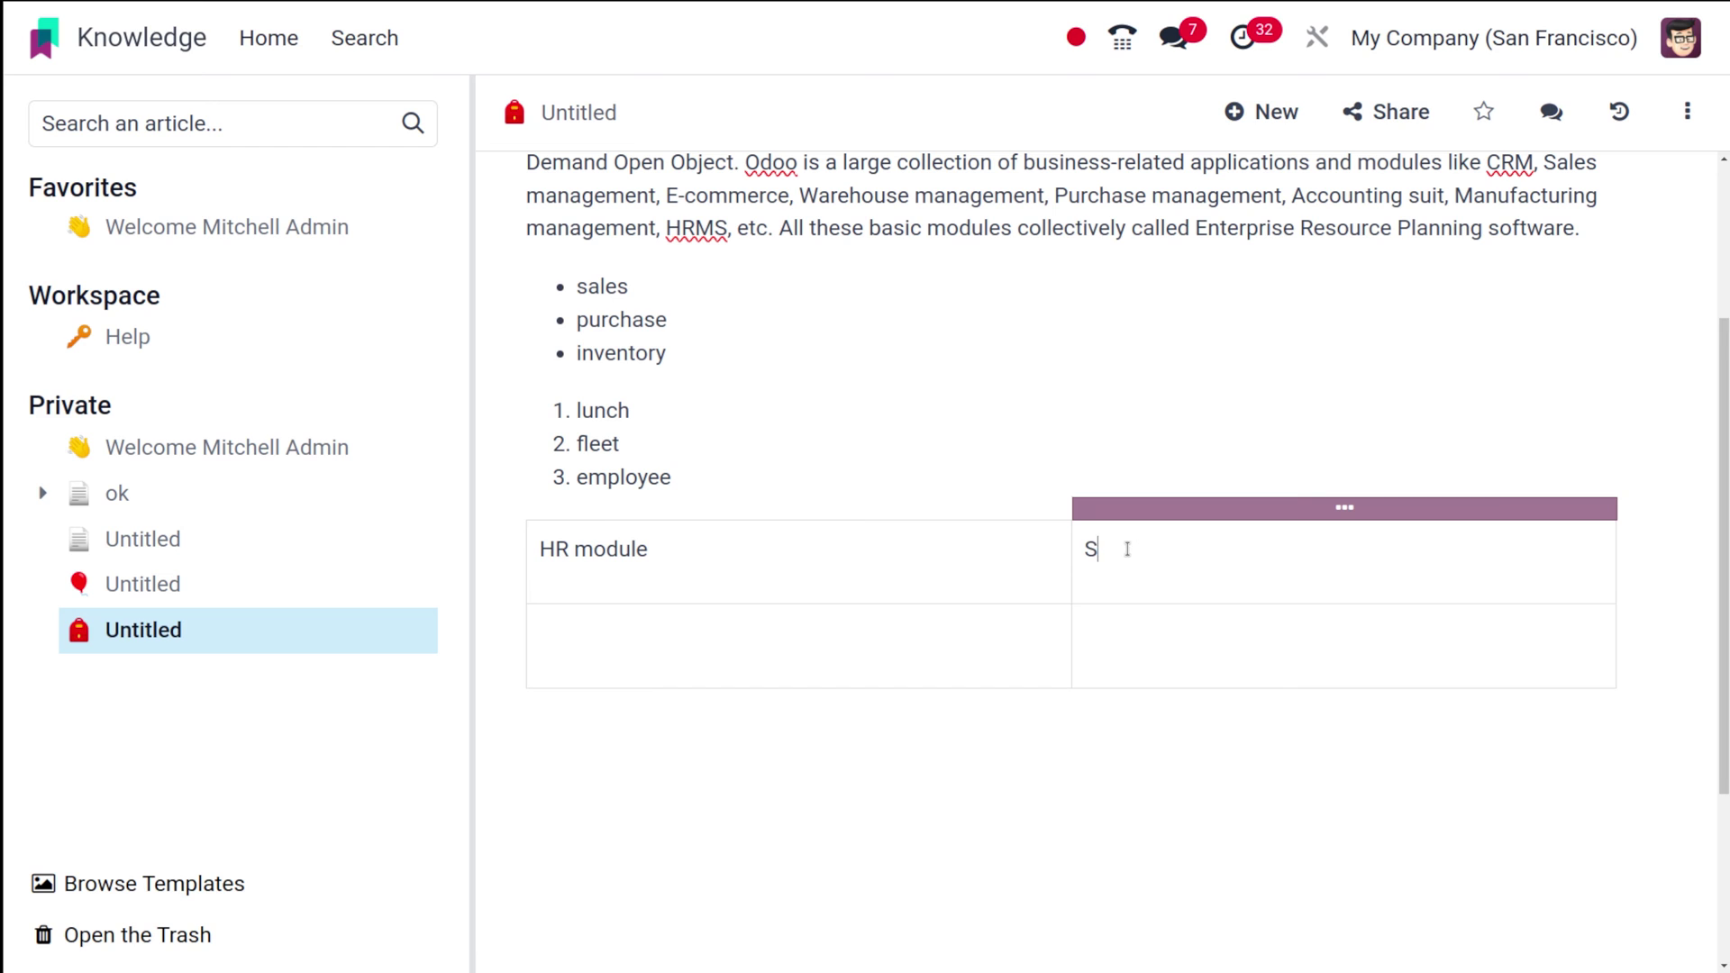
key("BackSpace")
key("BackSpace")
key("BackSpace")
key("BackSpace")
key("BackSpace")
type("mall module")
- Fill the table's second row with "employee, recruitment" under HR module and "iot , email marketing" under Small module
left_click(845, 649)
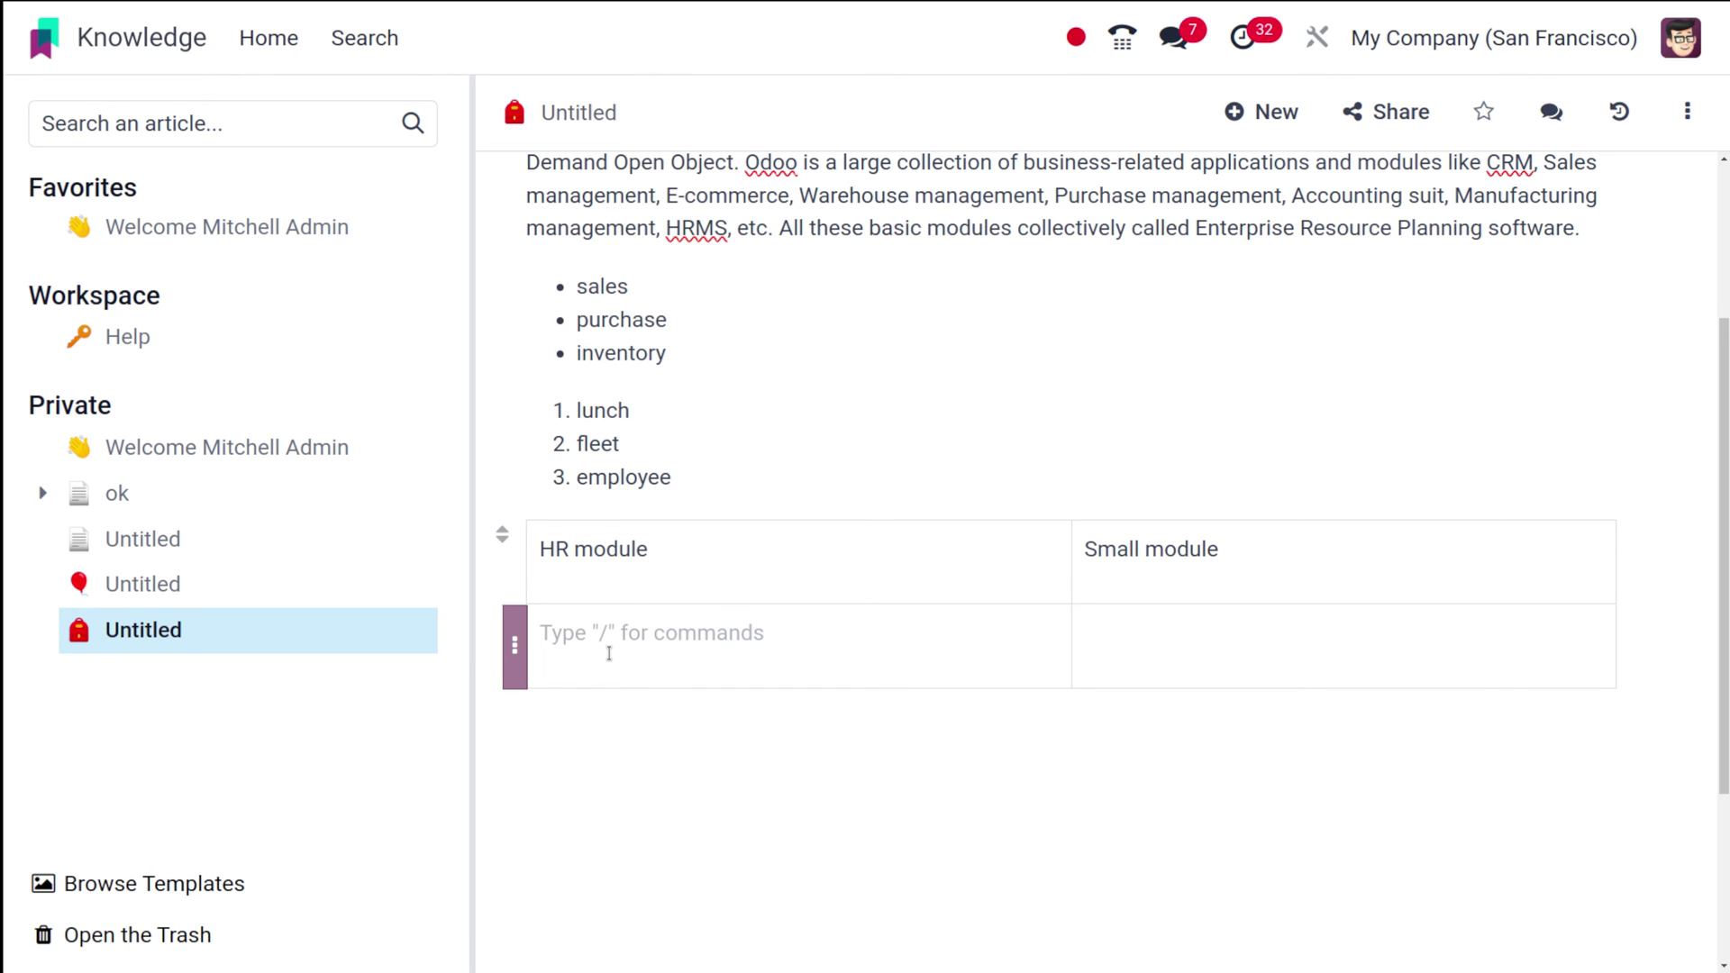
type("employee, recruitm")
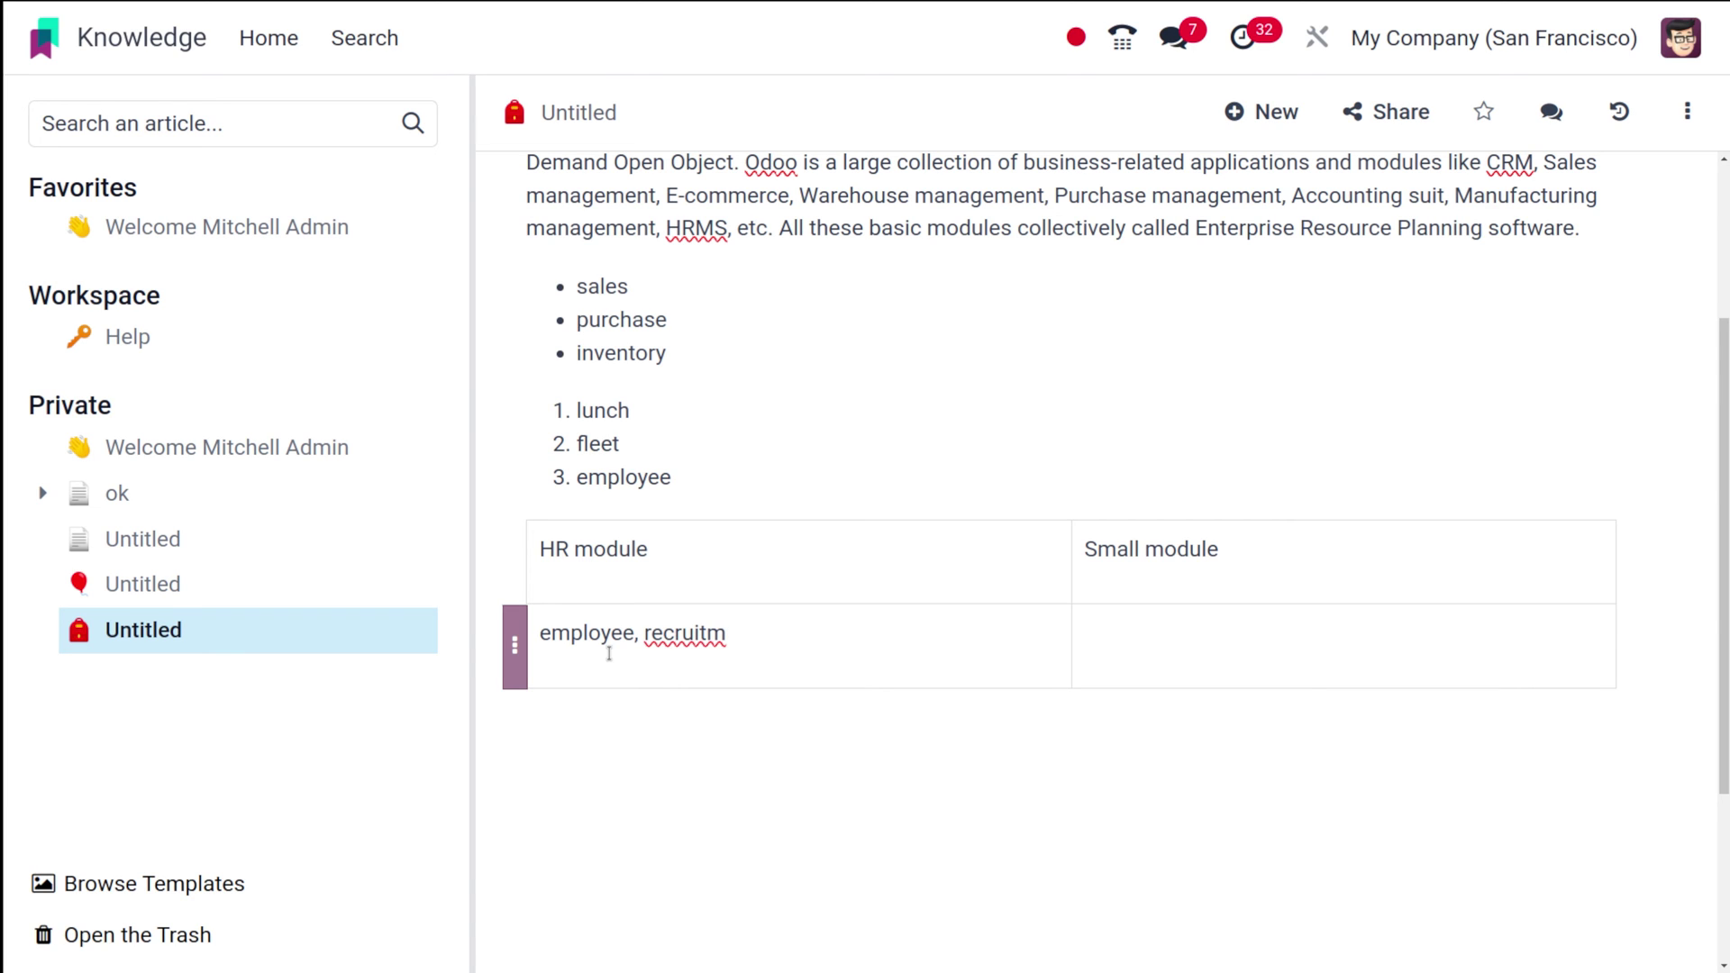
type("rnt")
key("BackSpace")
key("BackSpace")
key("BackSpace")
type("ent")
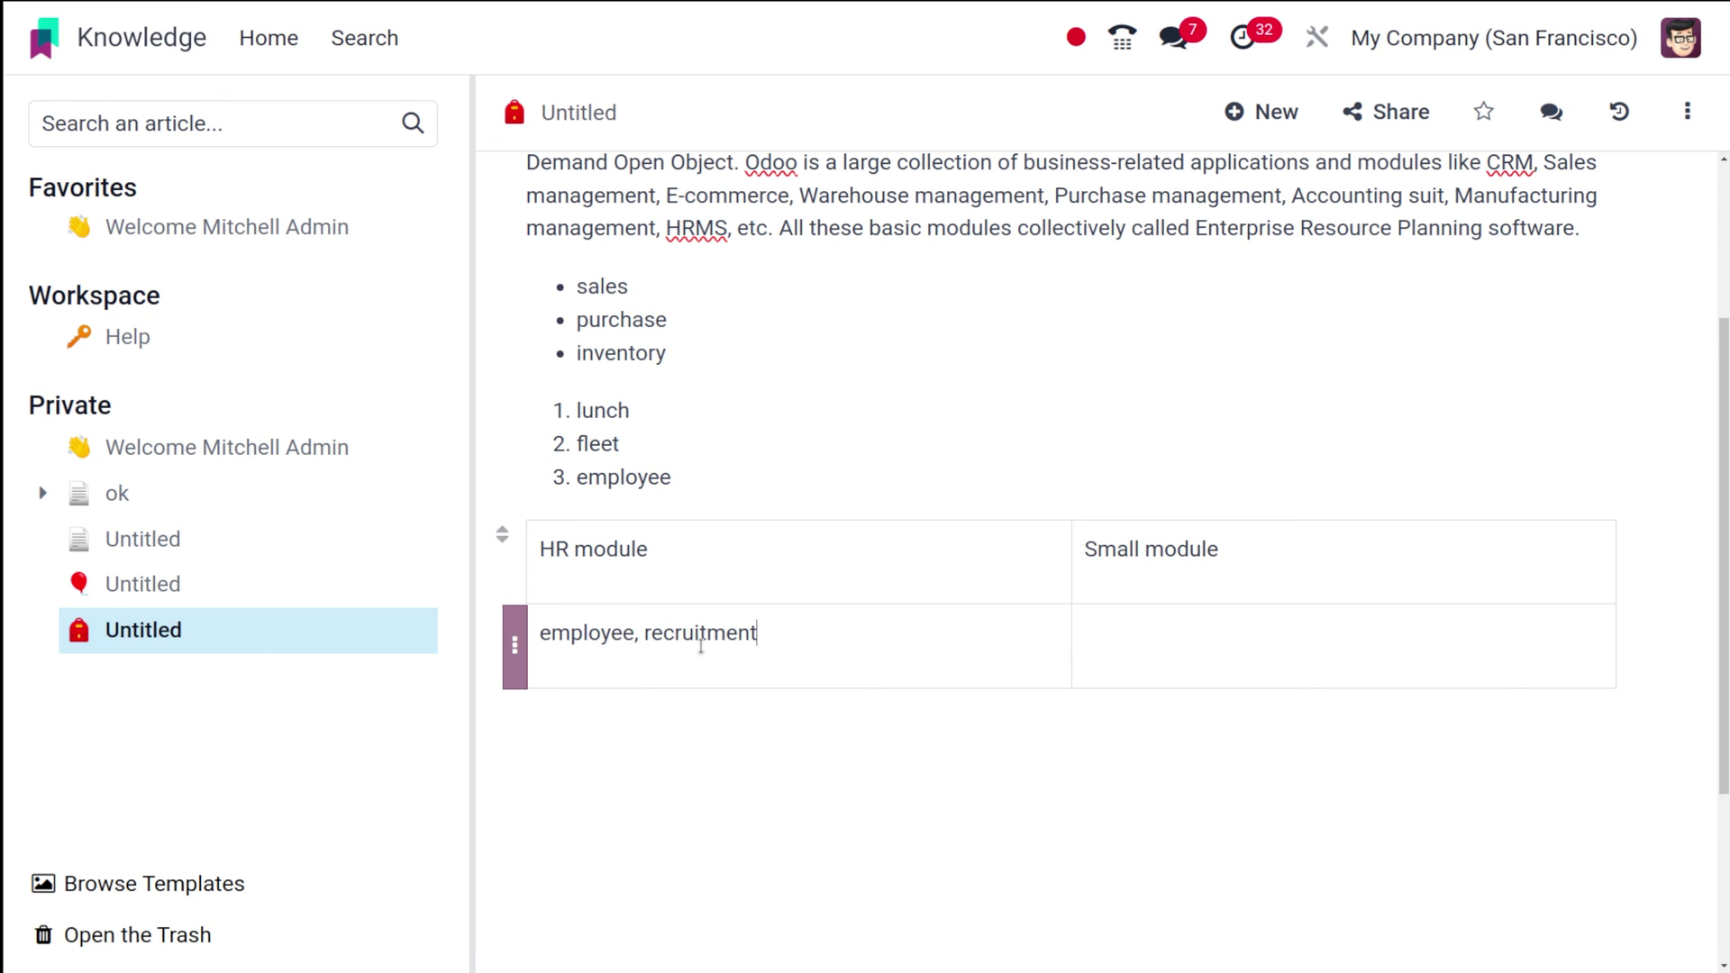
left_click(1120, 620)
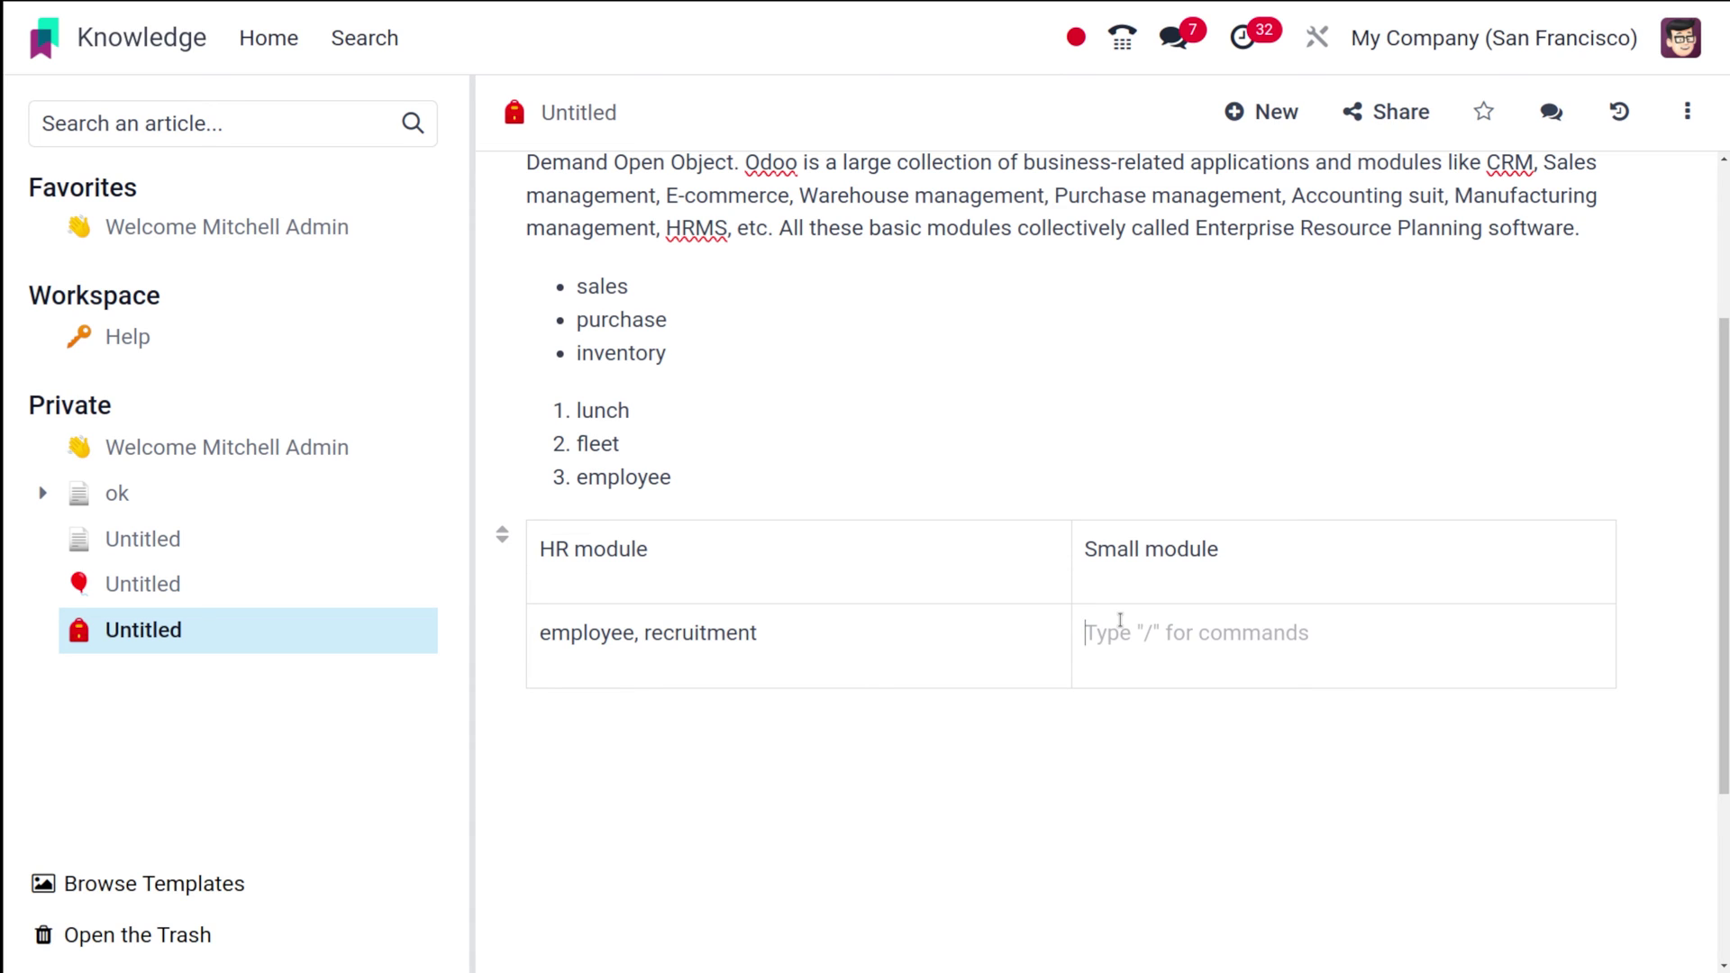
type("iot ")
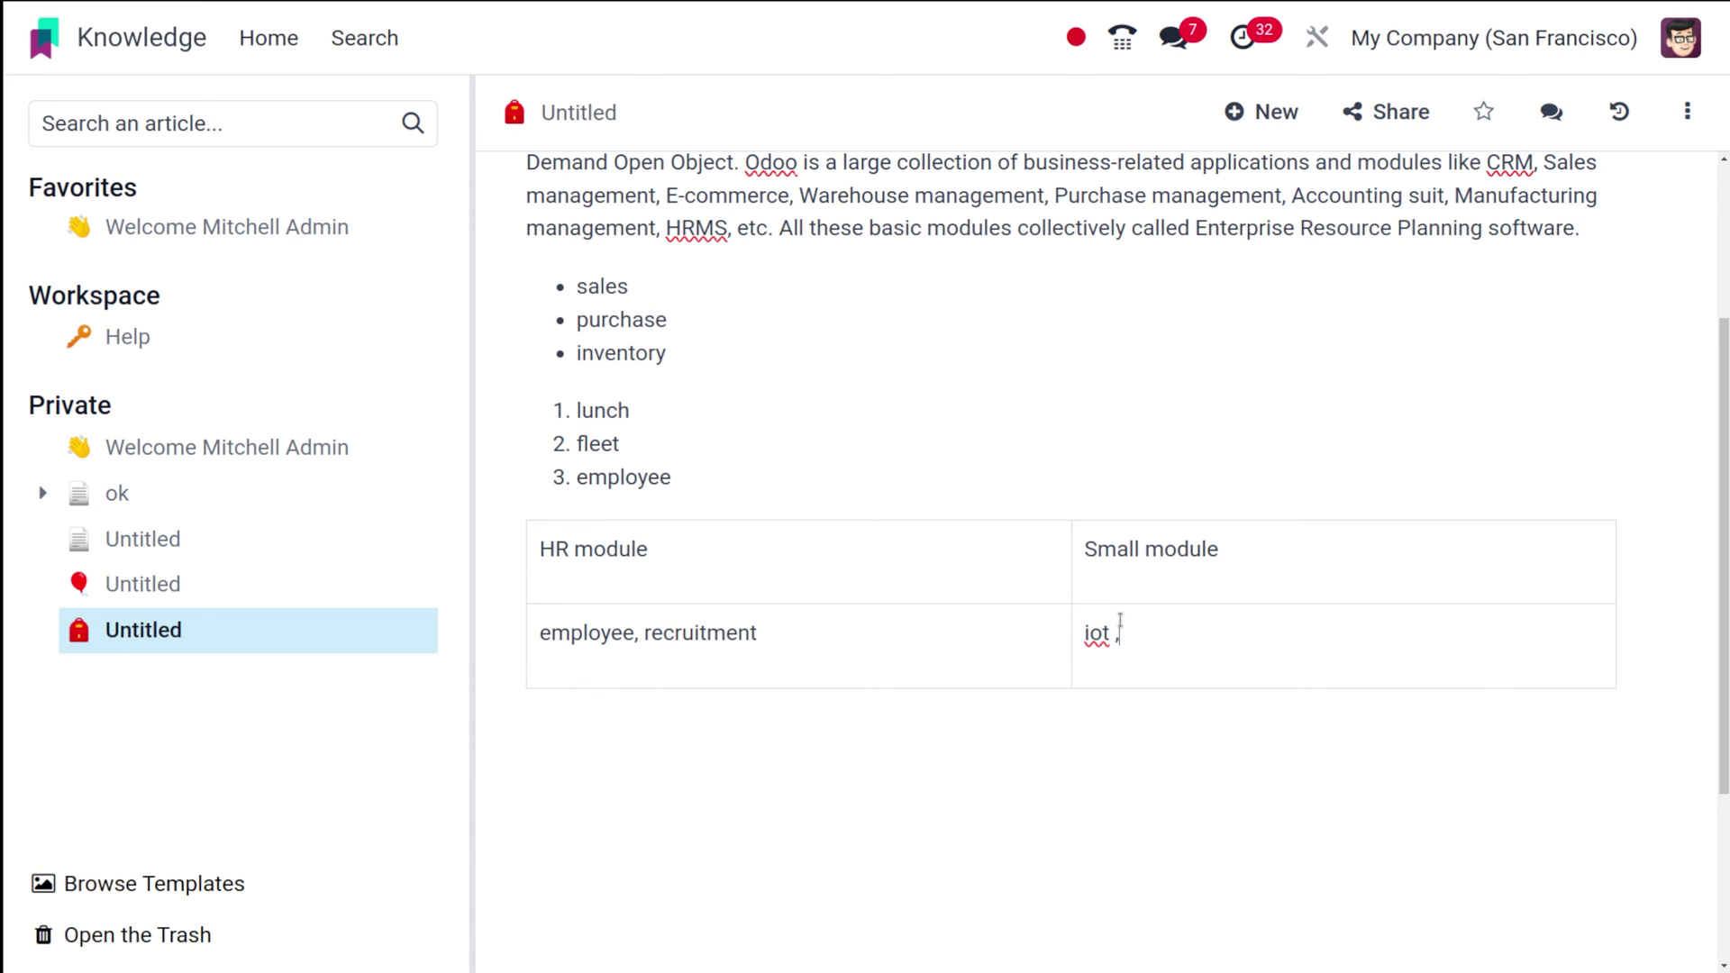
type(", email marketing")
- Insert a horizontal separator on the line below the table
left_click(1277, 761)
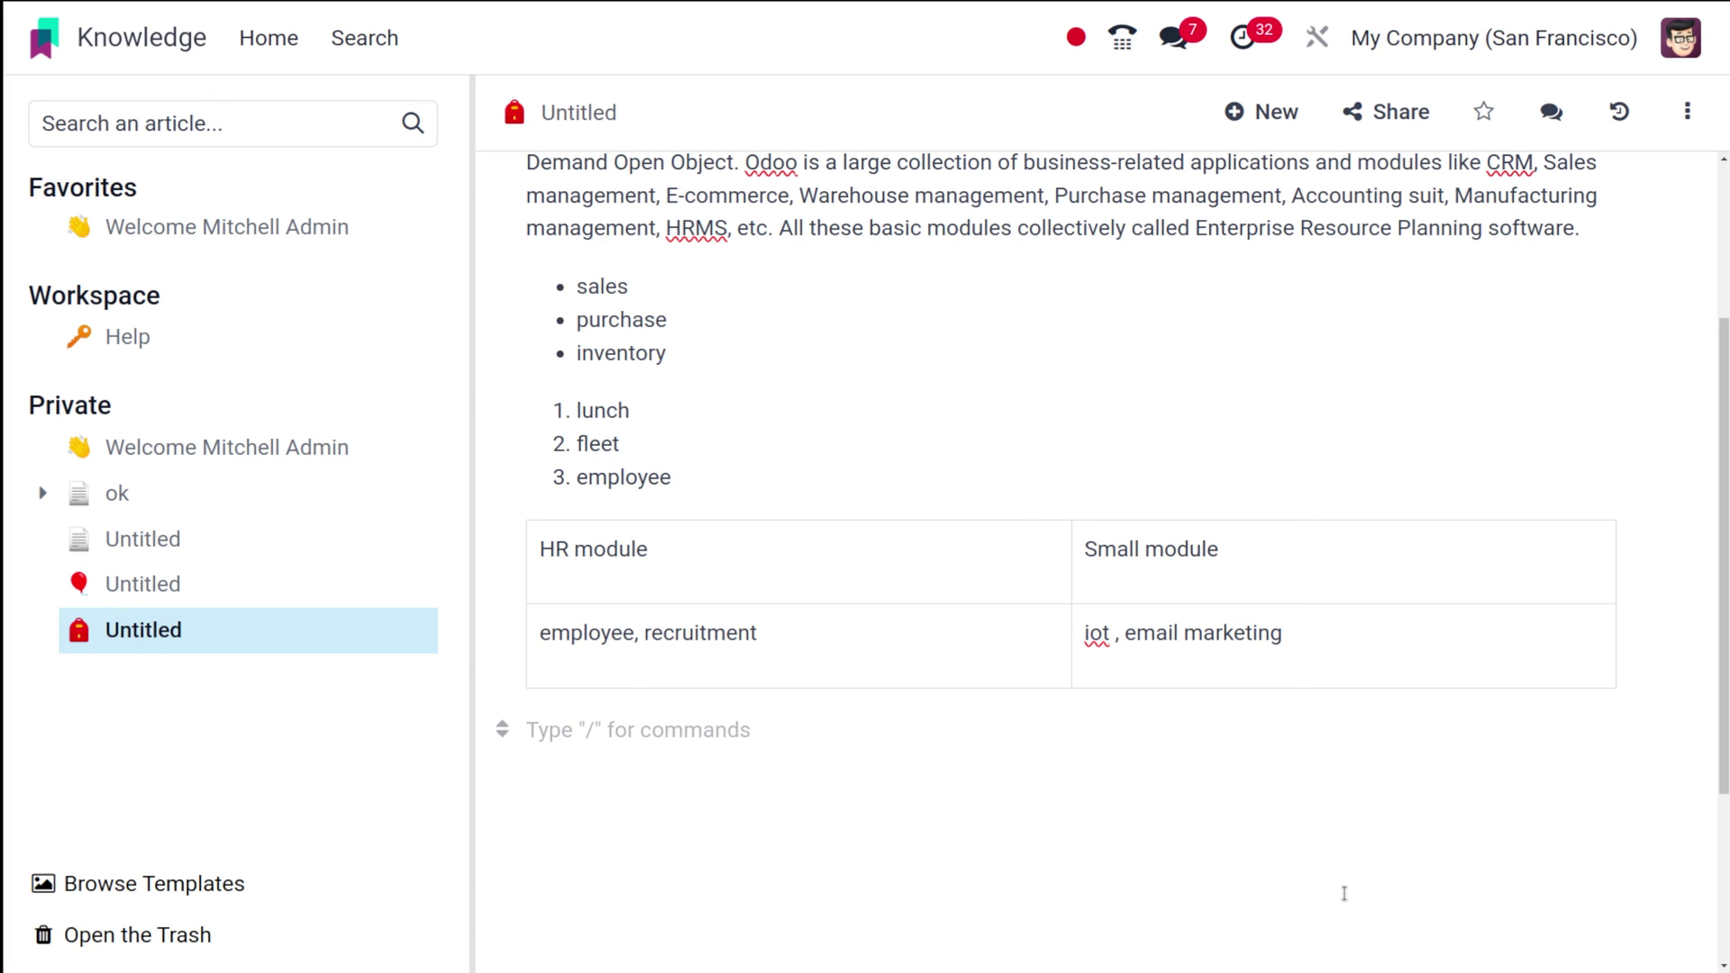
type("/")
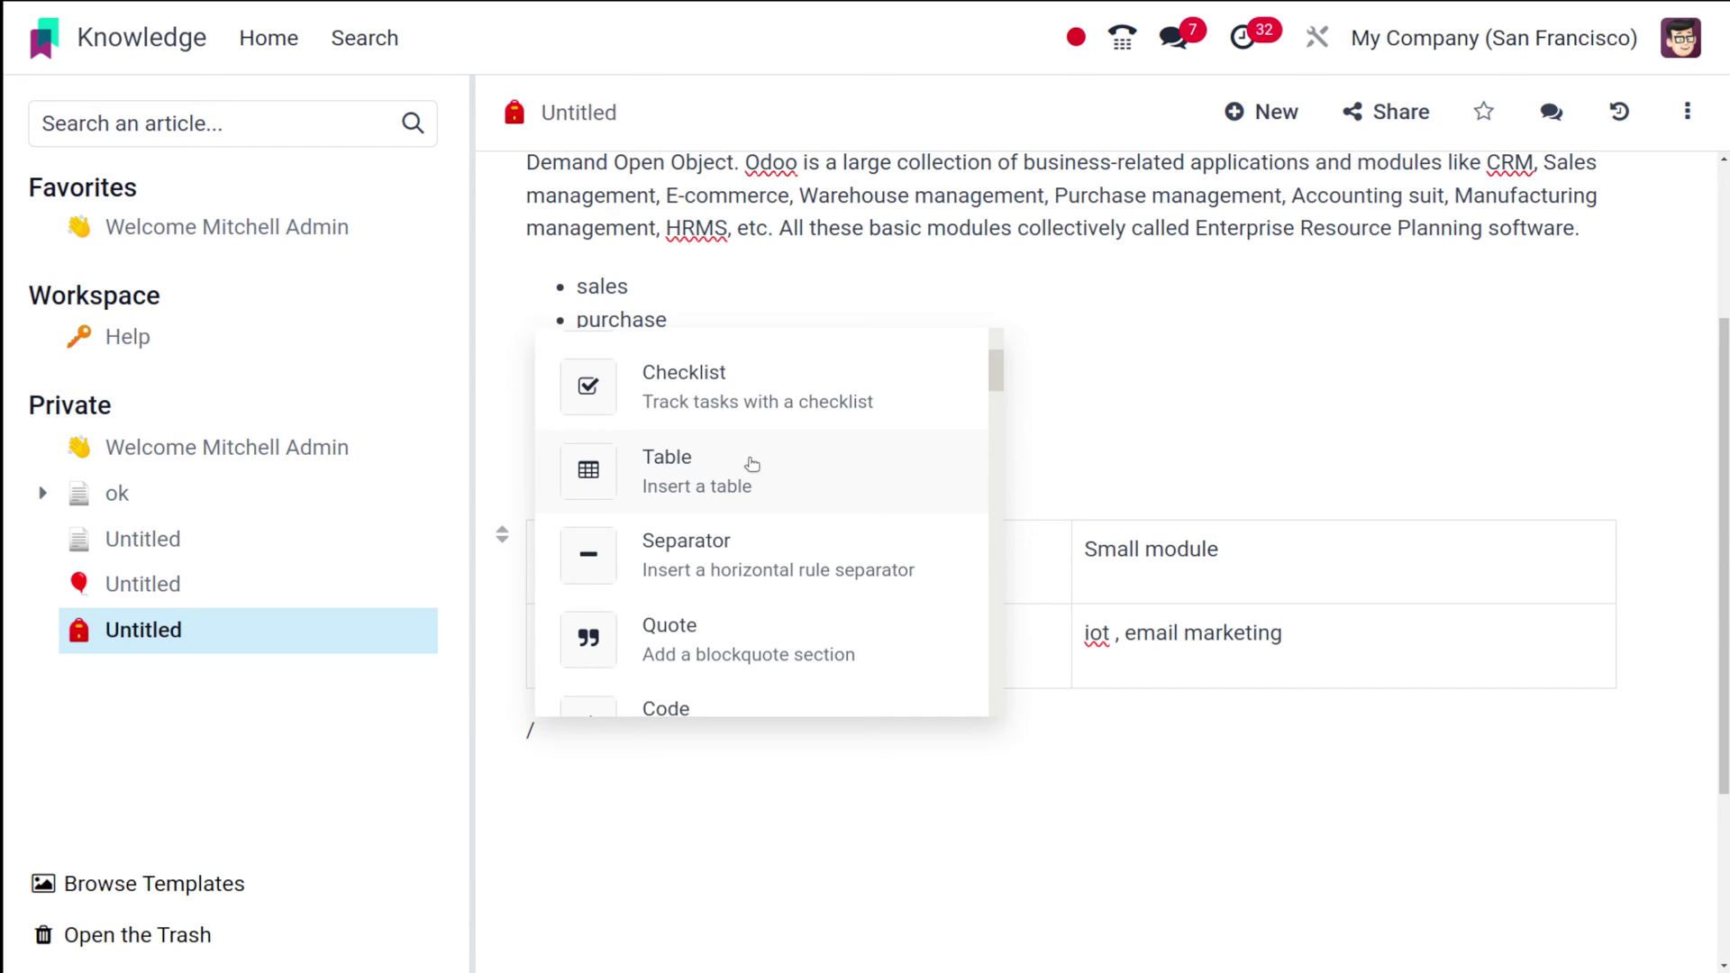
left_click(684, 552)
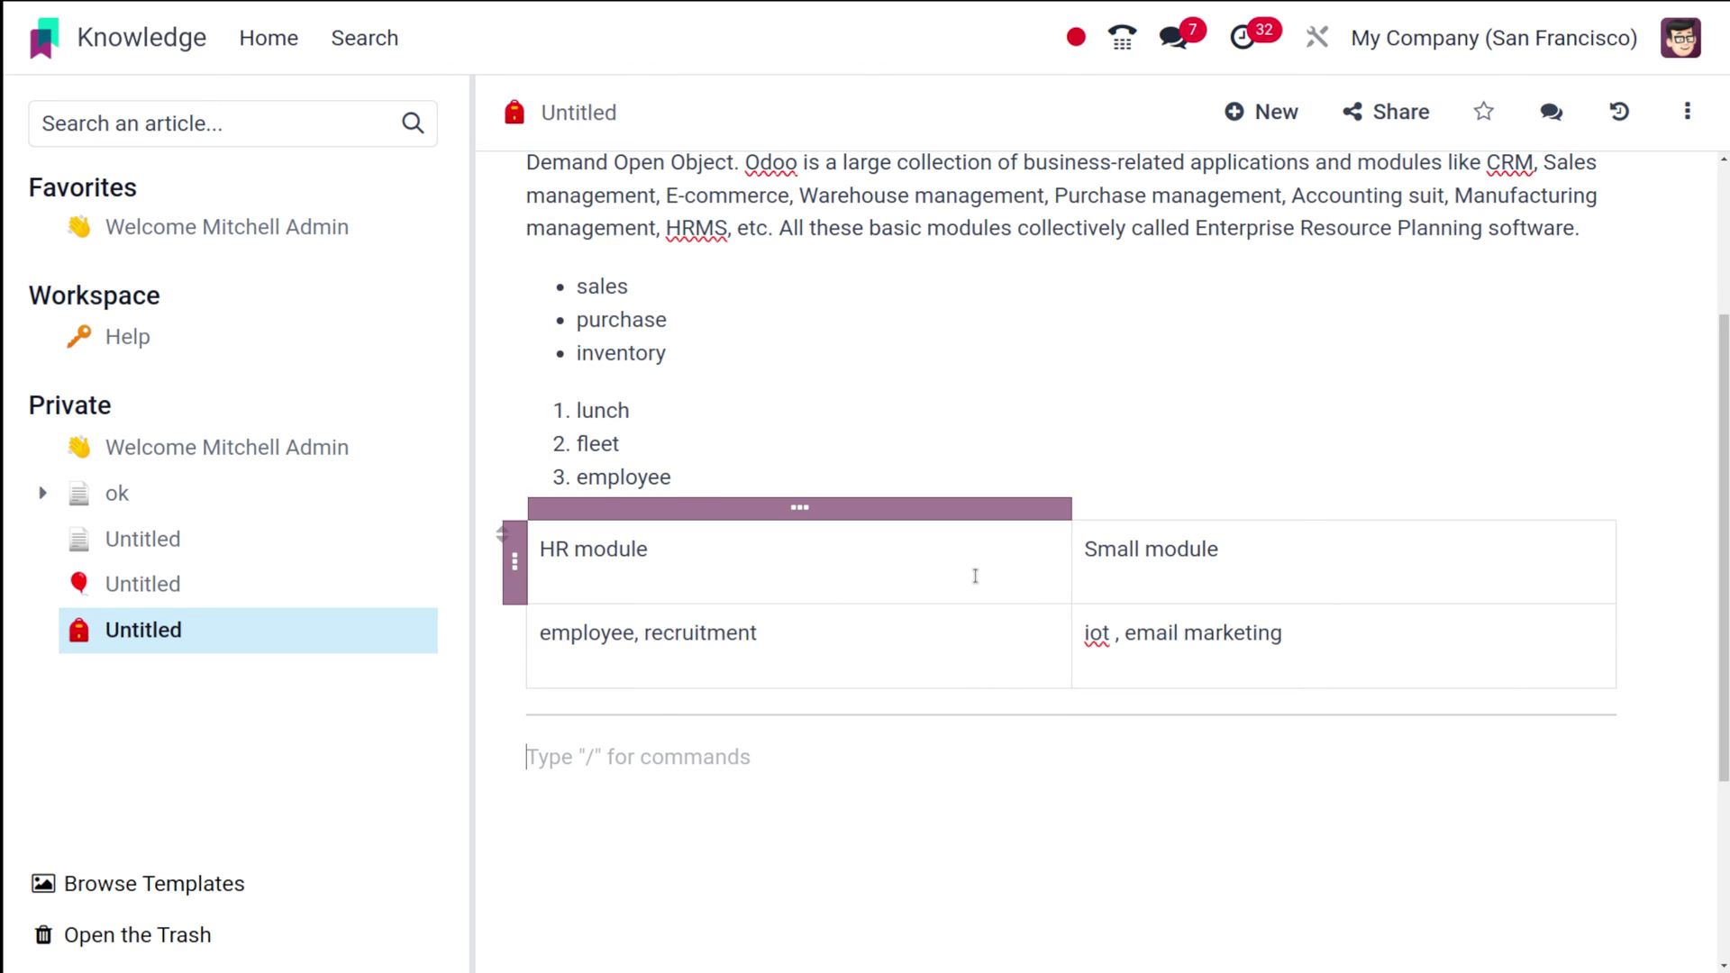
- Insert a new line above the bulleted list and place a horizontal separator there, below the introductory paragraph
right_click(1083, 392)
left_click(883, 334)
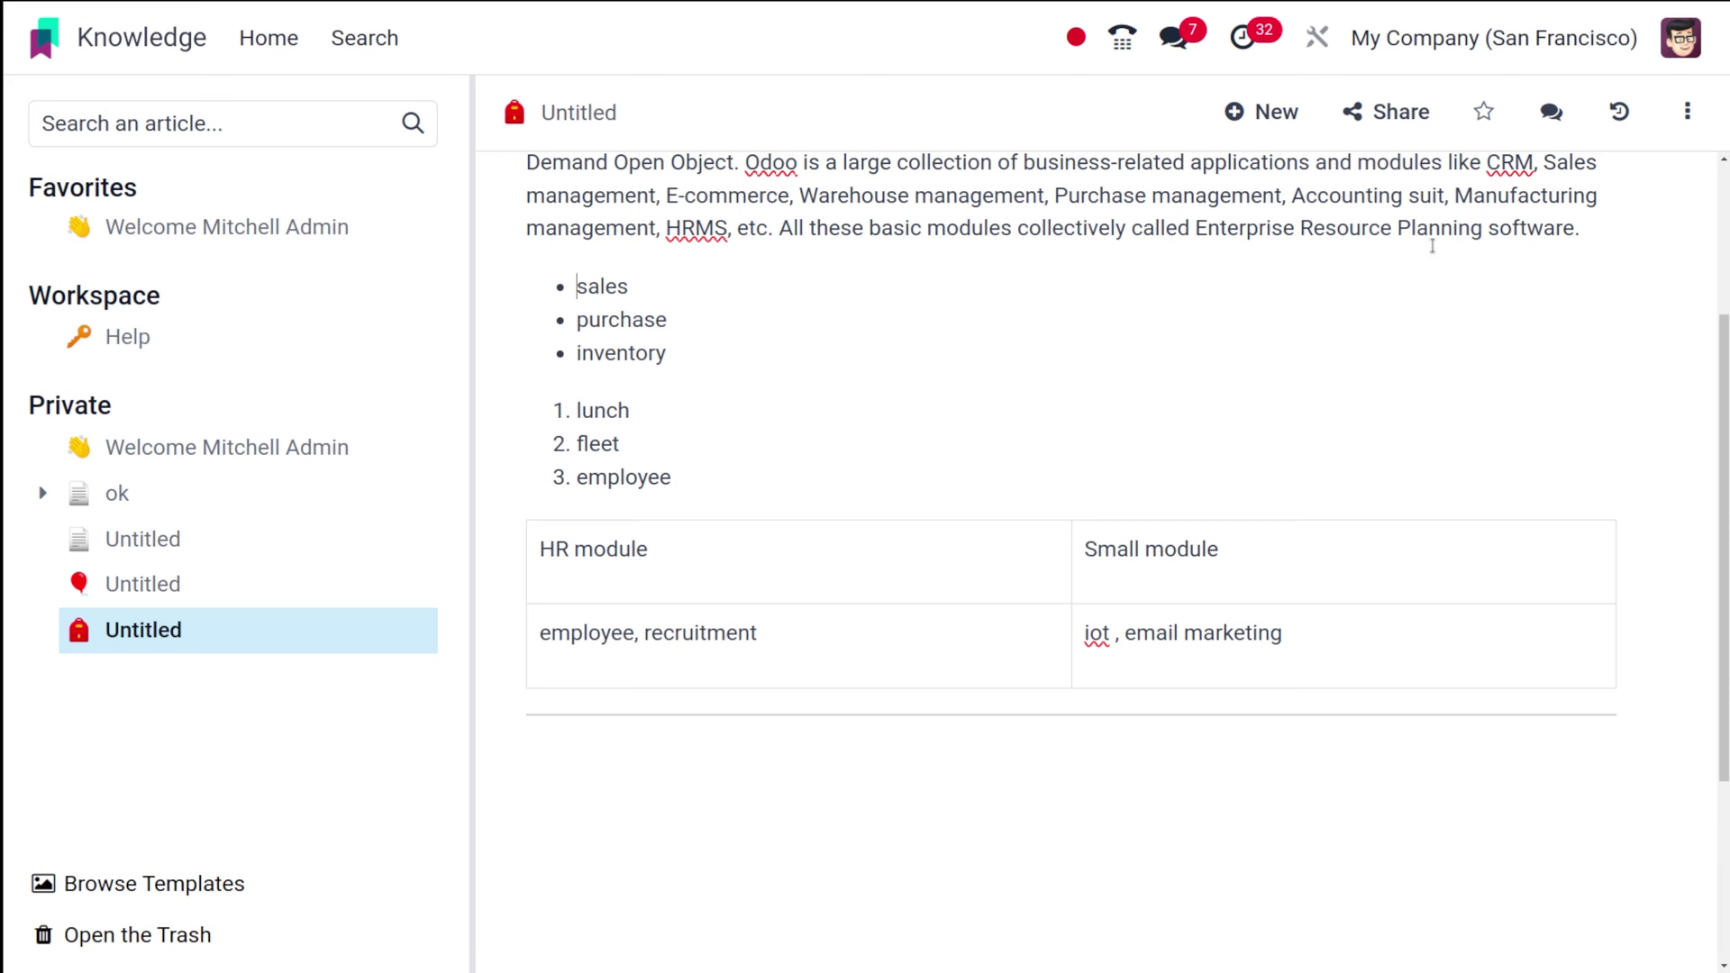
key("Return")
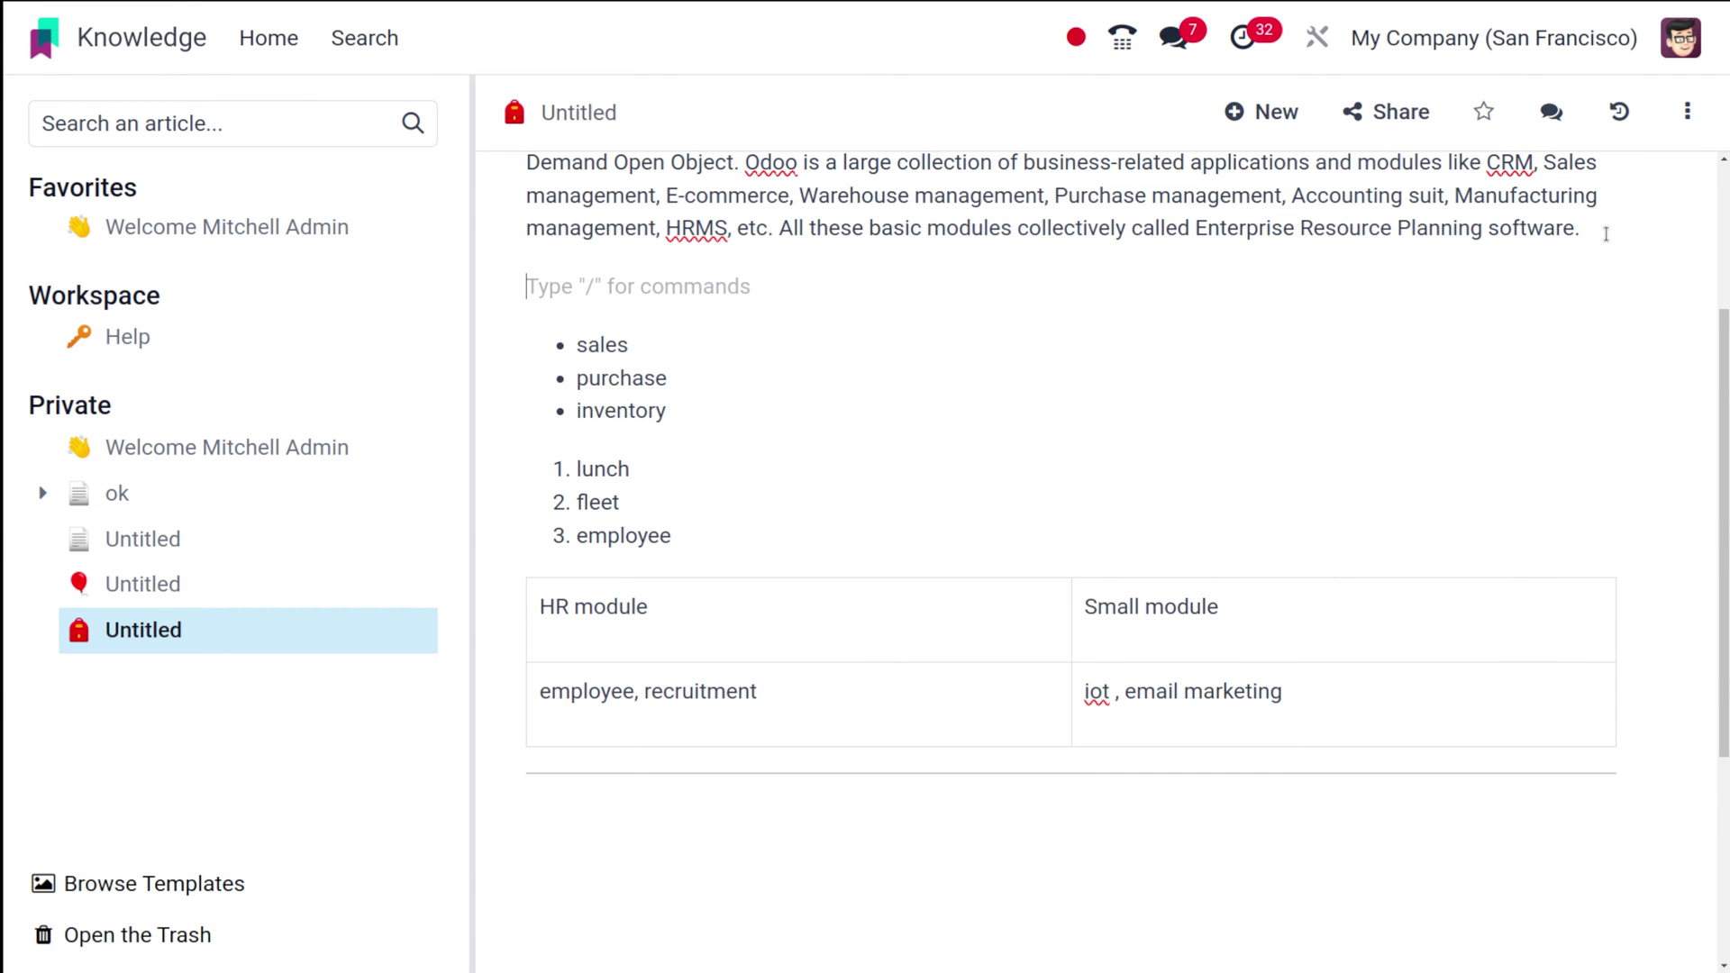
type("/")
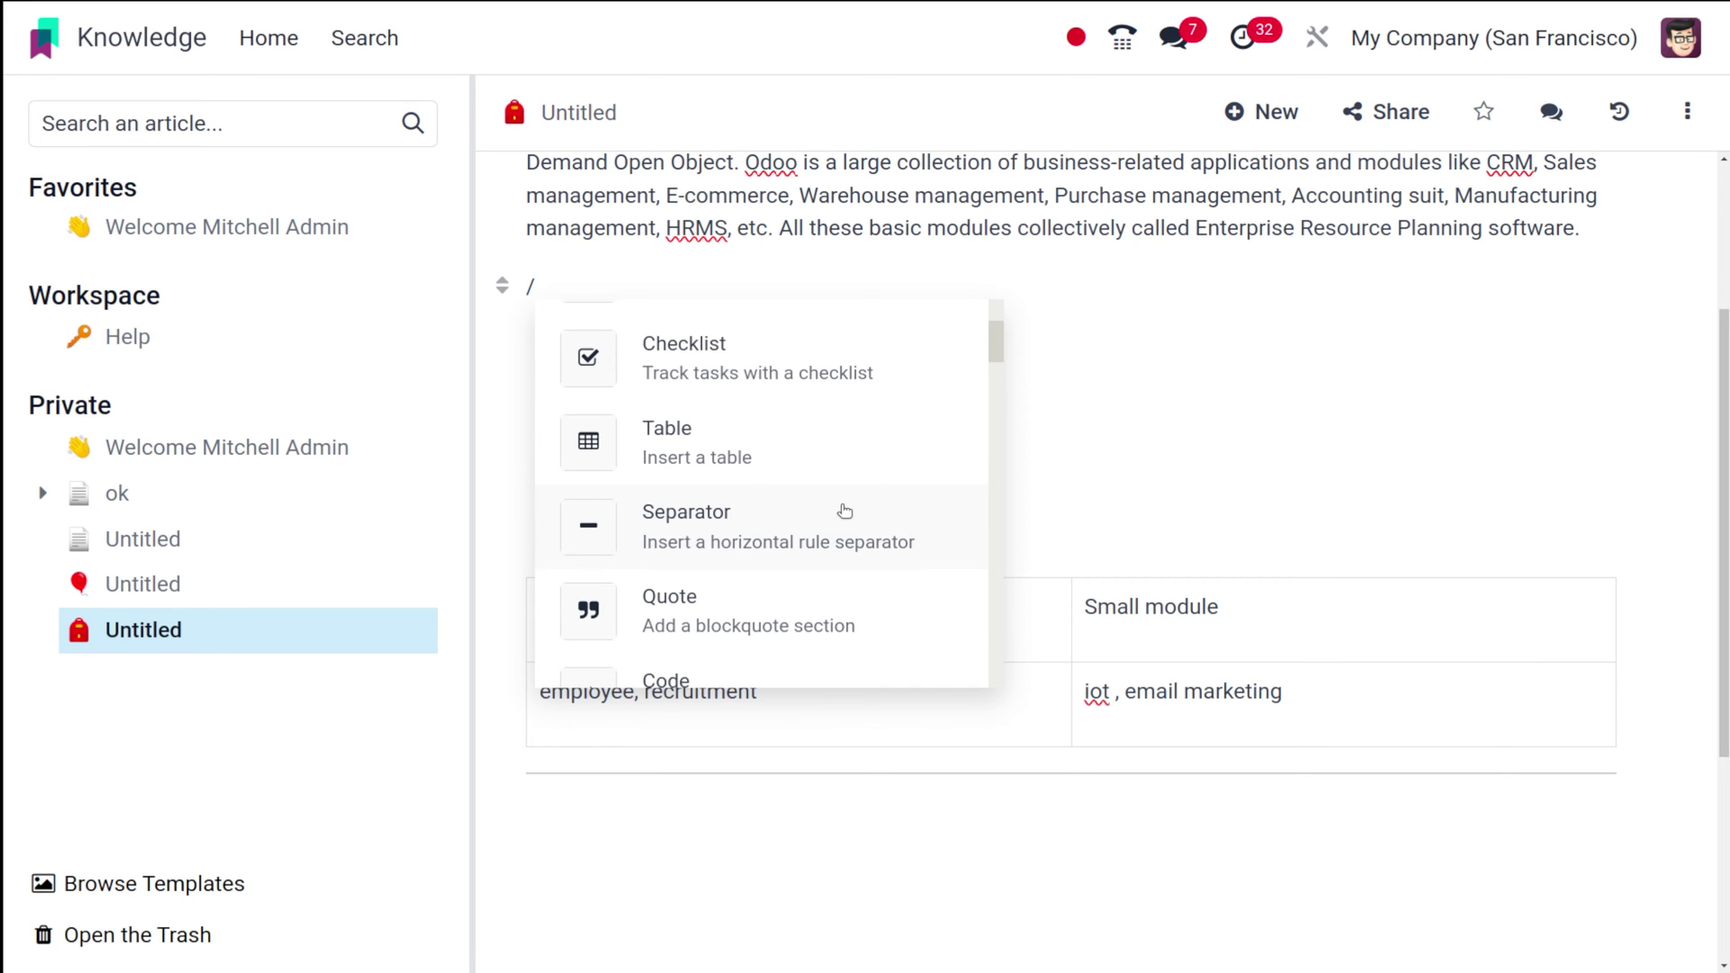
left_click(772, 527)
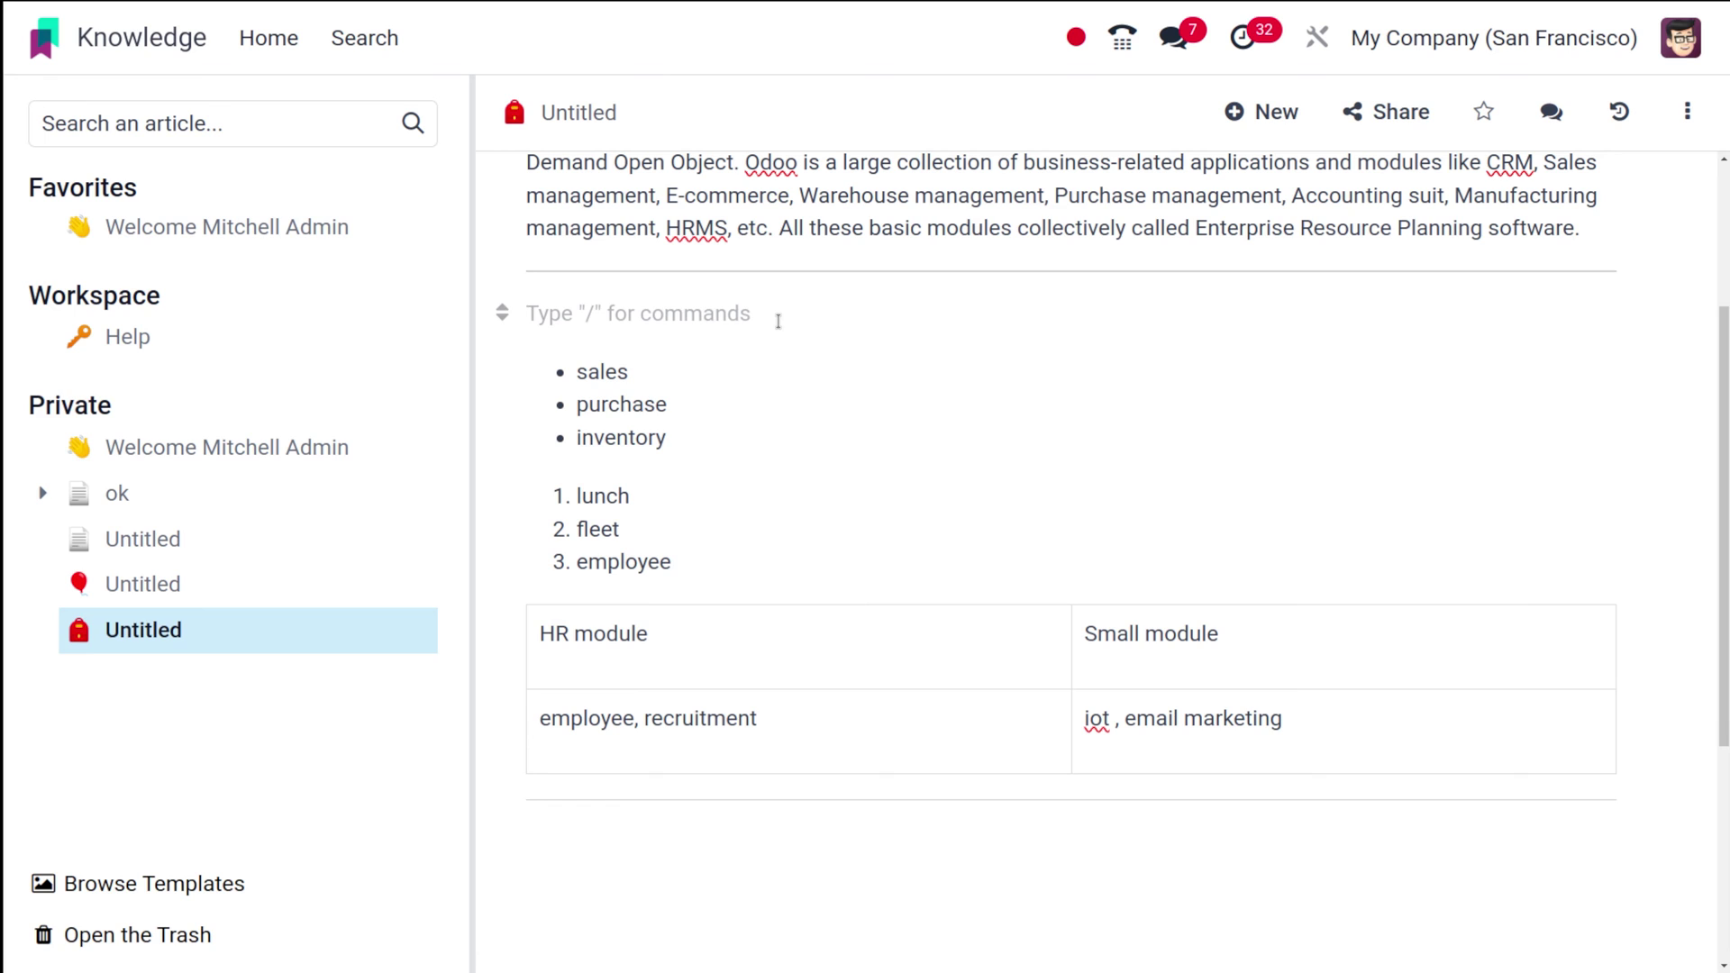
type("Module ")
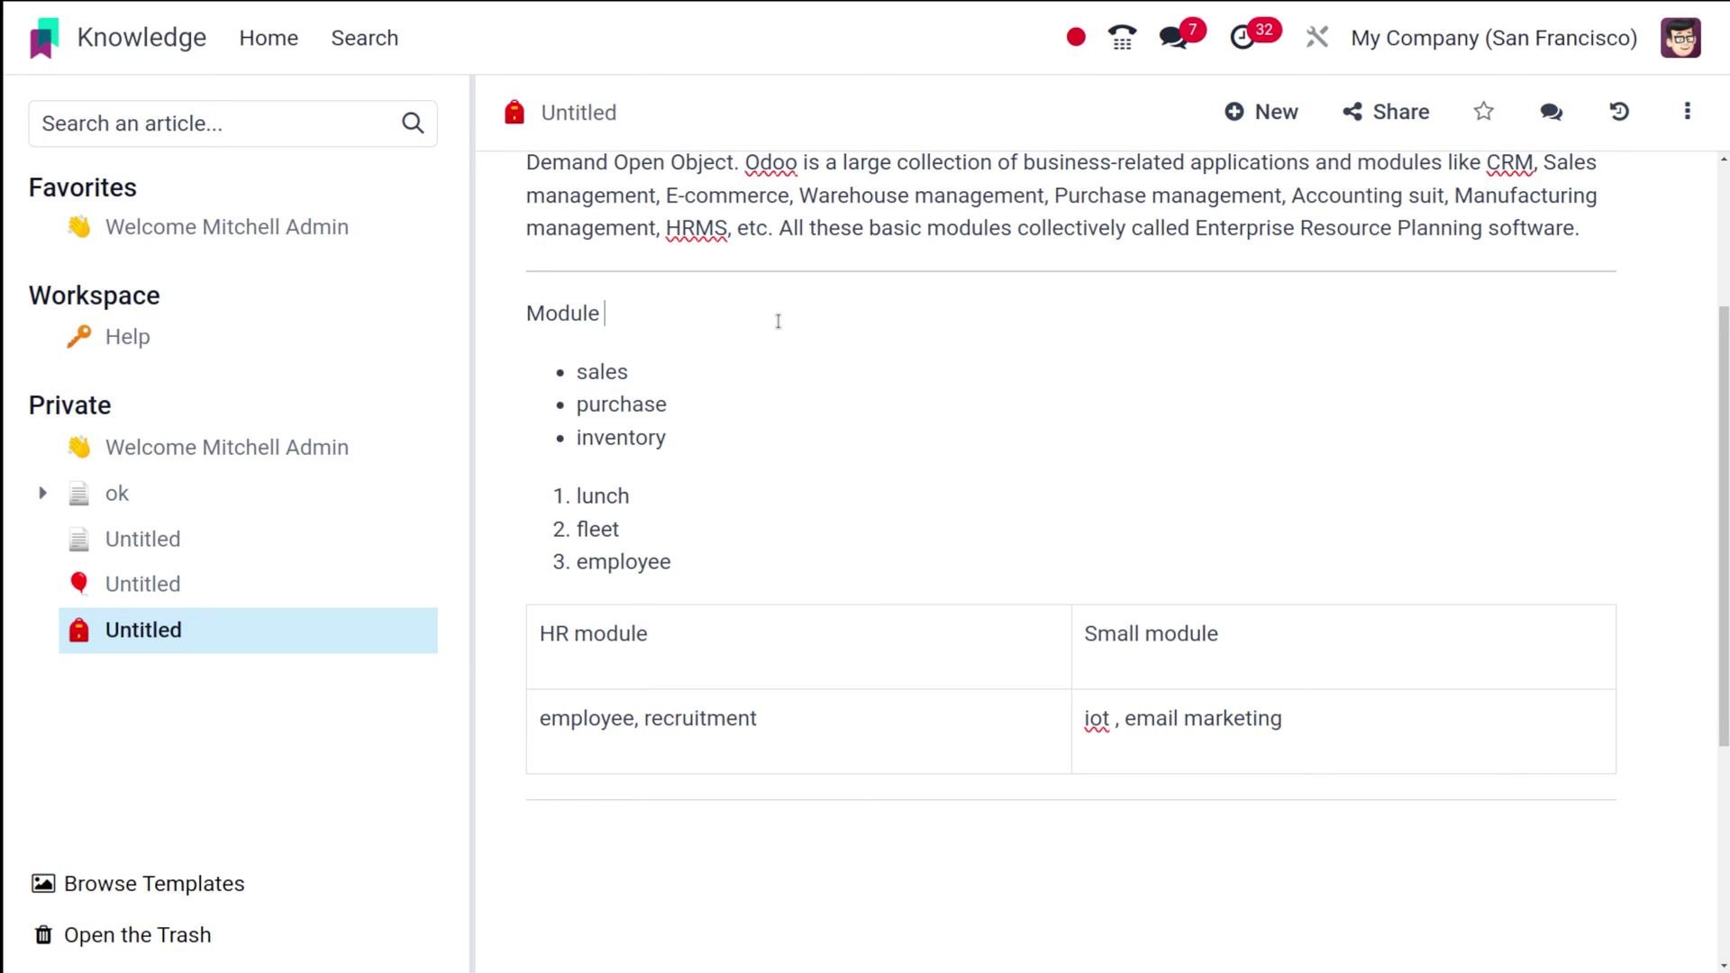
type("details")
left_click_drag(672, 316, 530, 311)
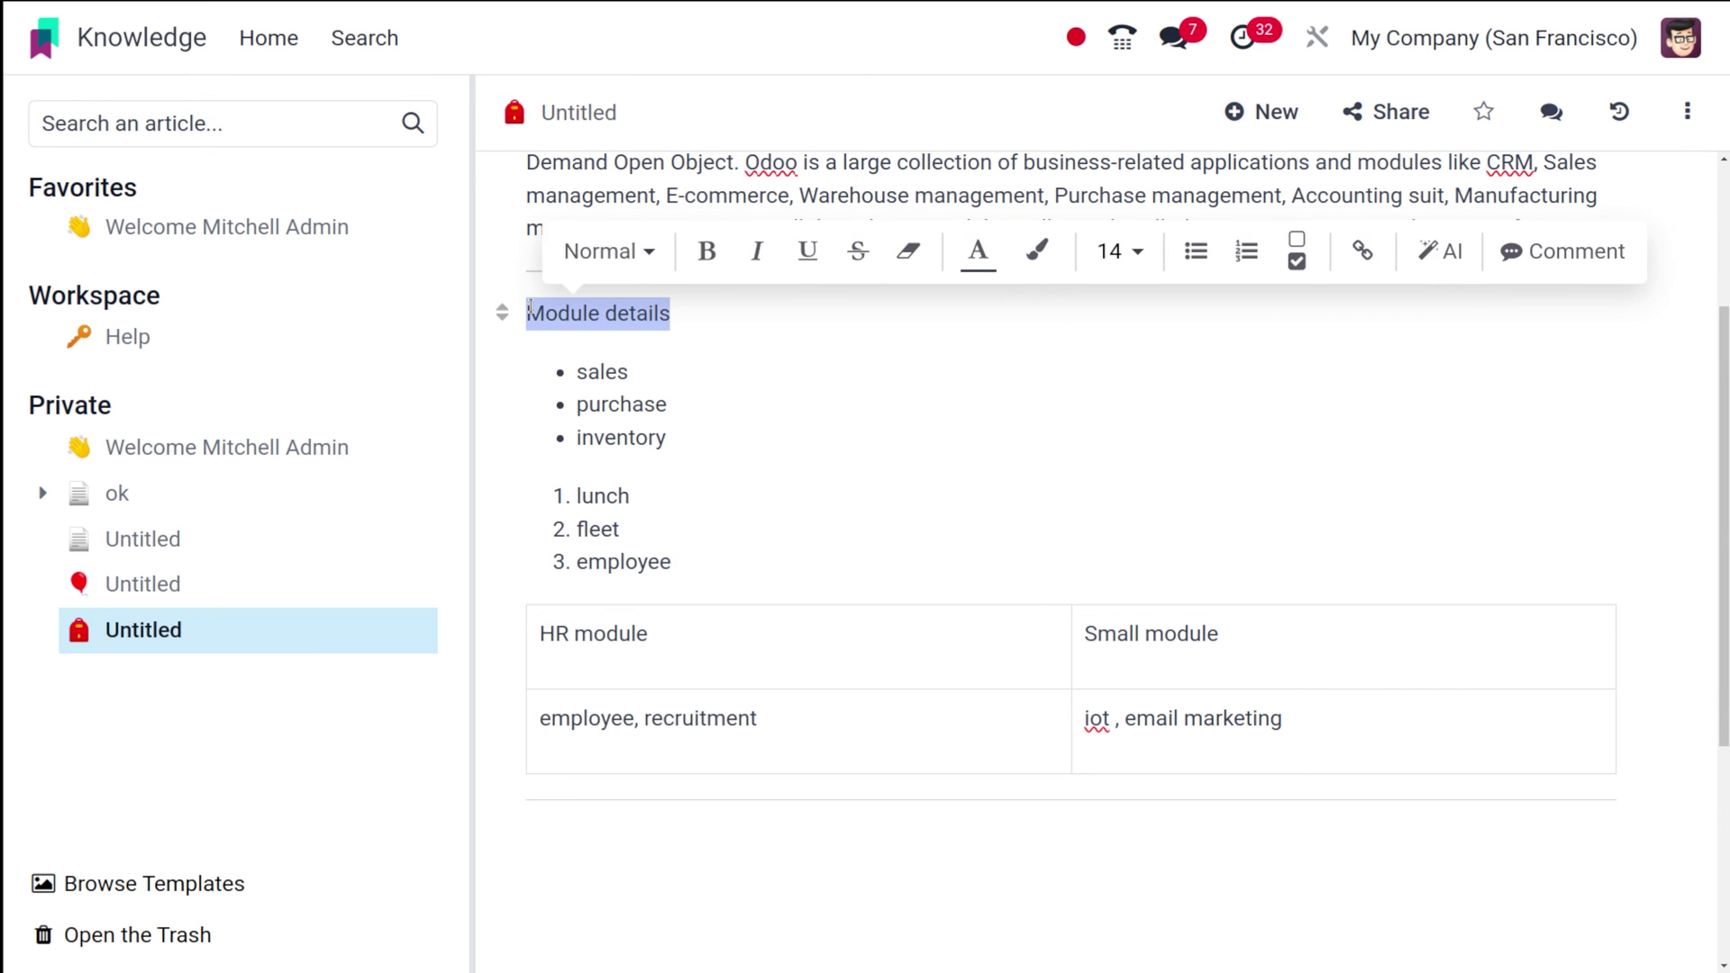
key("BackSpace")
- Add a Heading 2 reading "Module details" between the upper separator and the bulleted list
type("/")
scroll(779, 473, "down", 3)
scroll(780, 478, "down", 8)
scroll(777, 482, "up", 2)
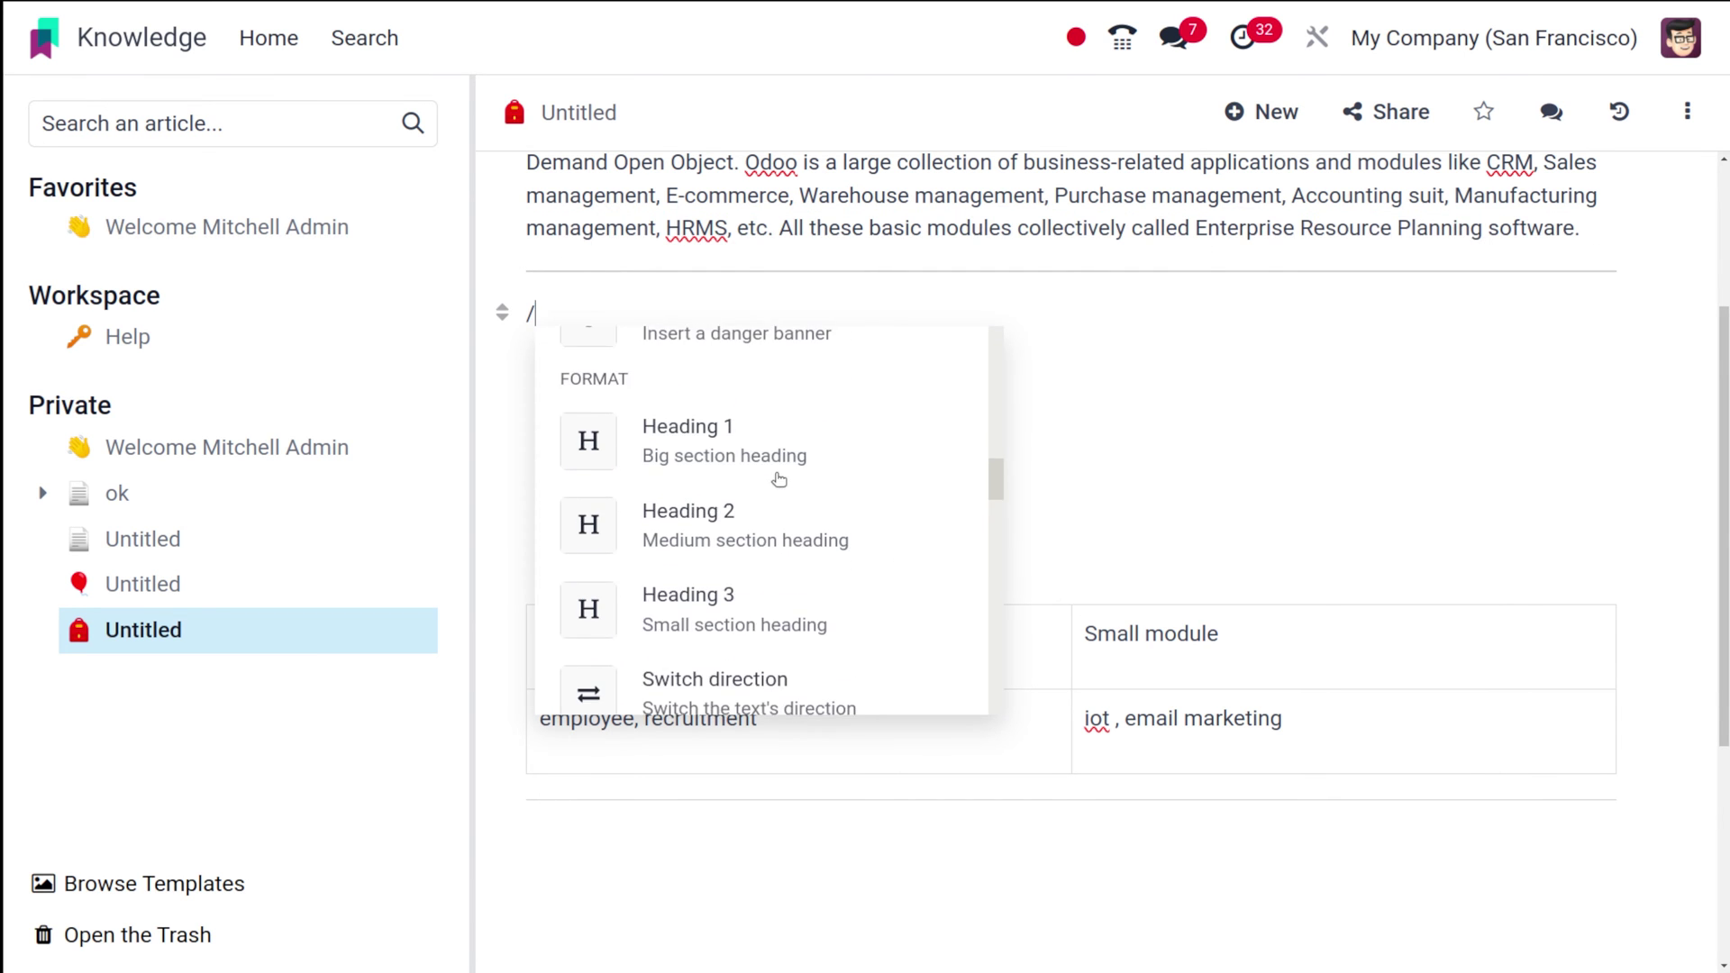
left_click(731, 526)
type("Mo")
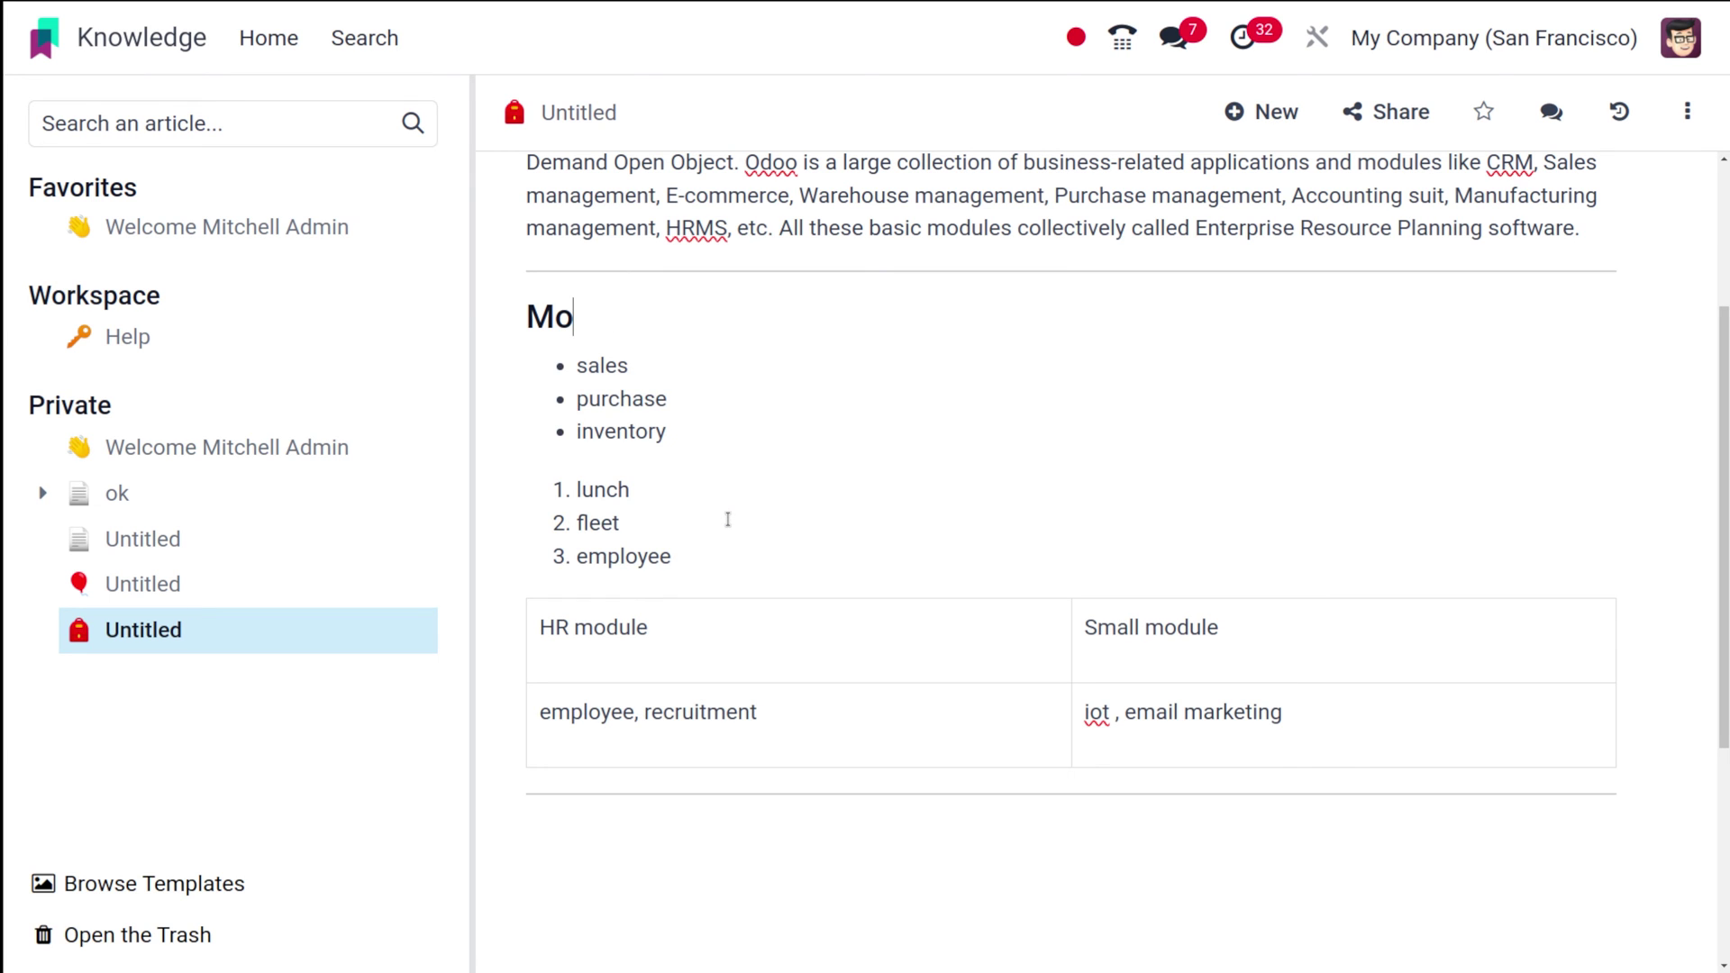
type("dule details")
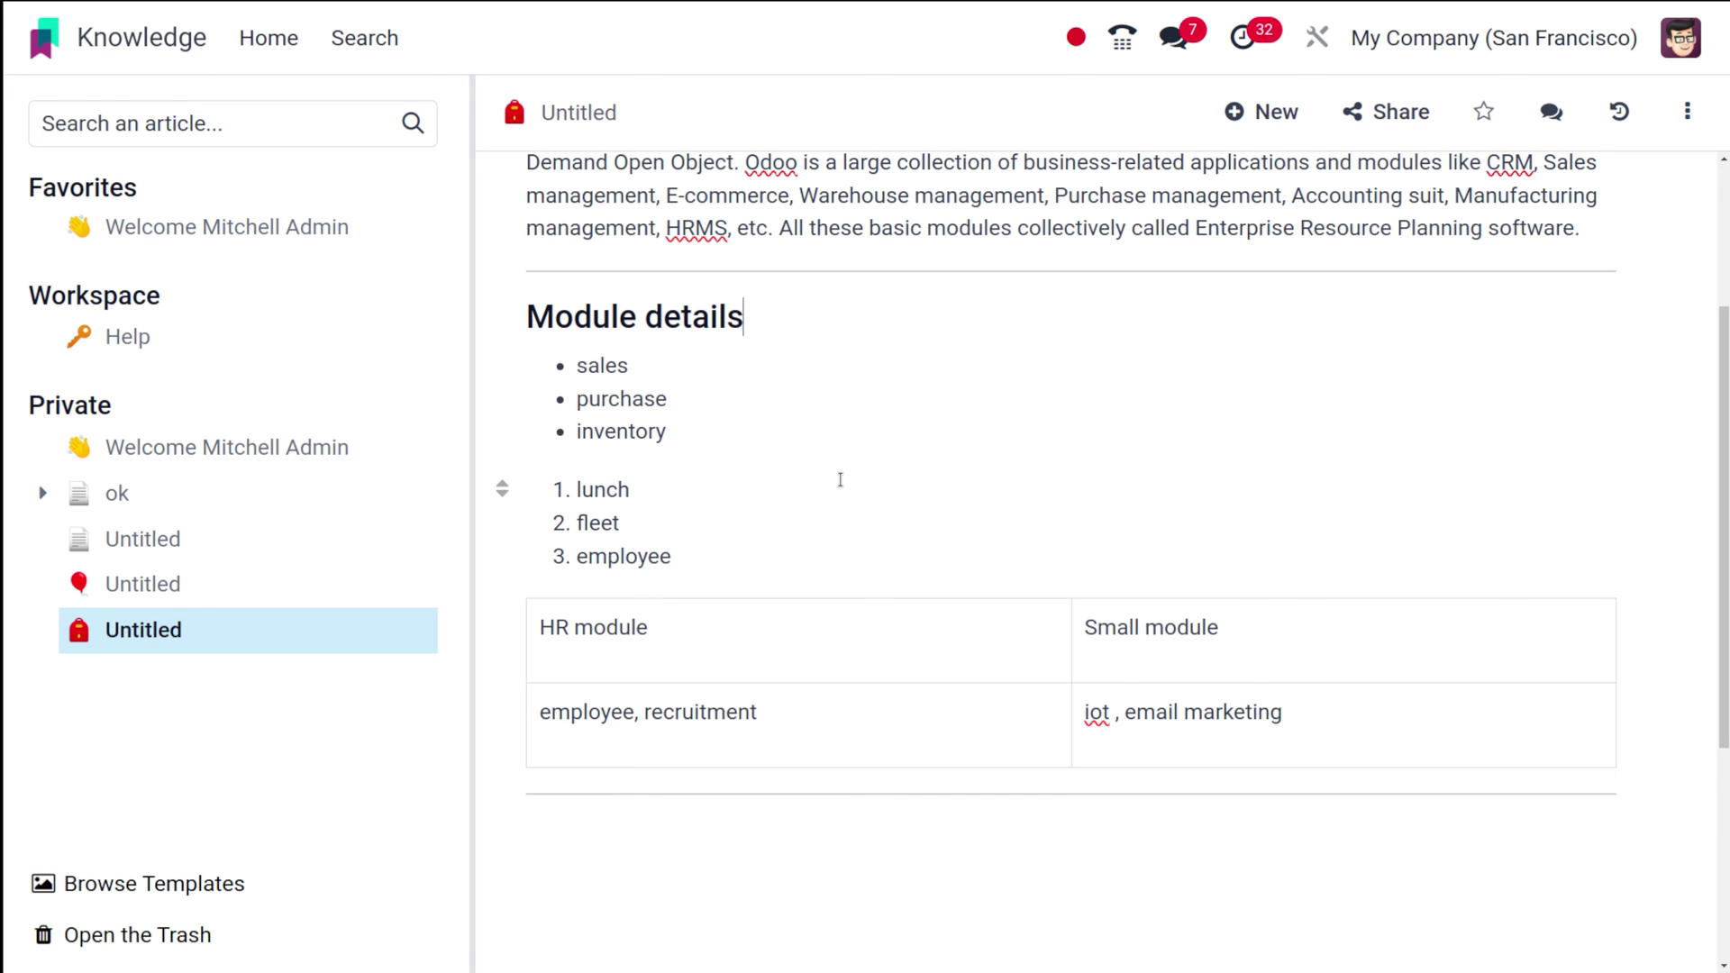
type("/")
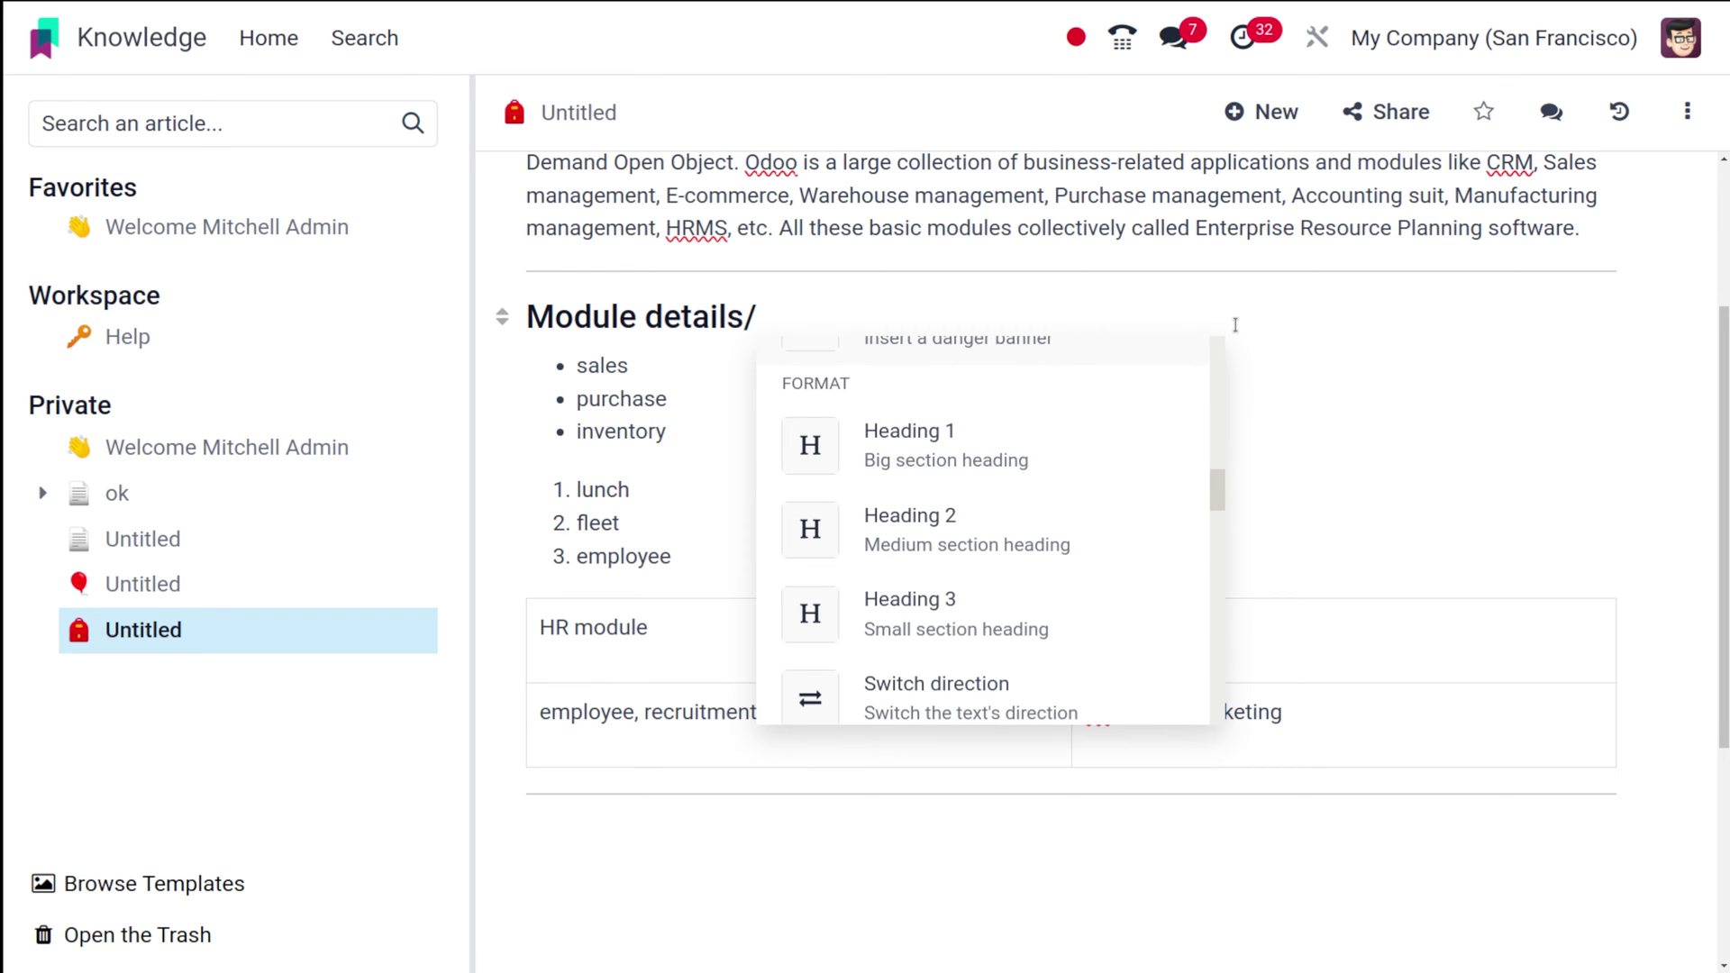
key("BackSpace")
- Insert a blockquote section on the empty line below the separator under the table
left_click(1004, 832)
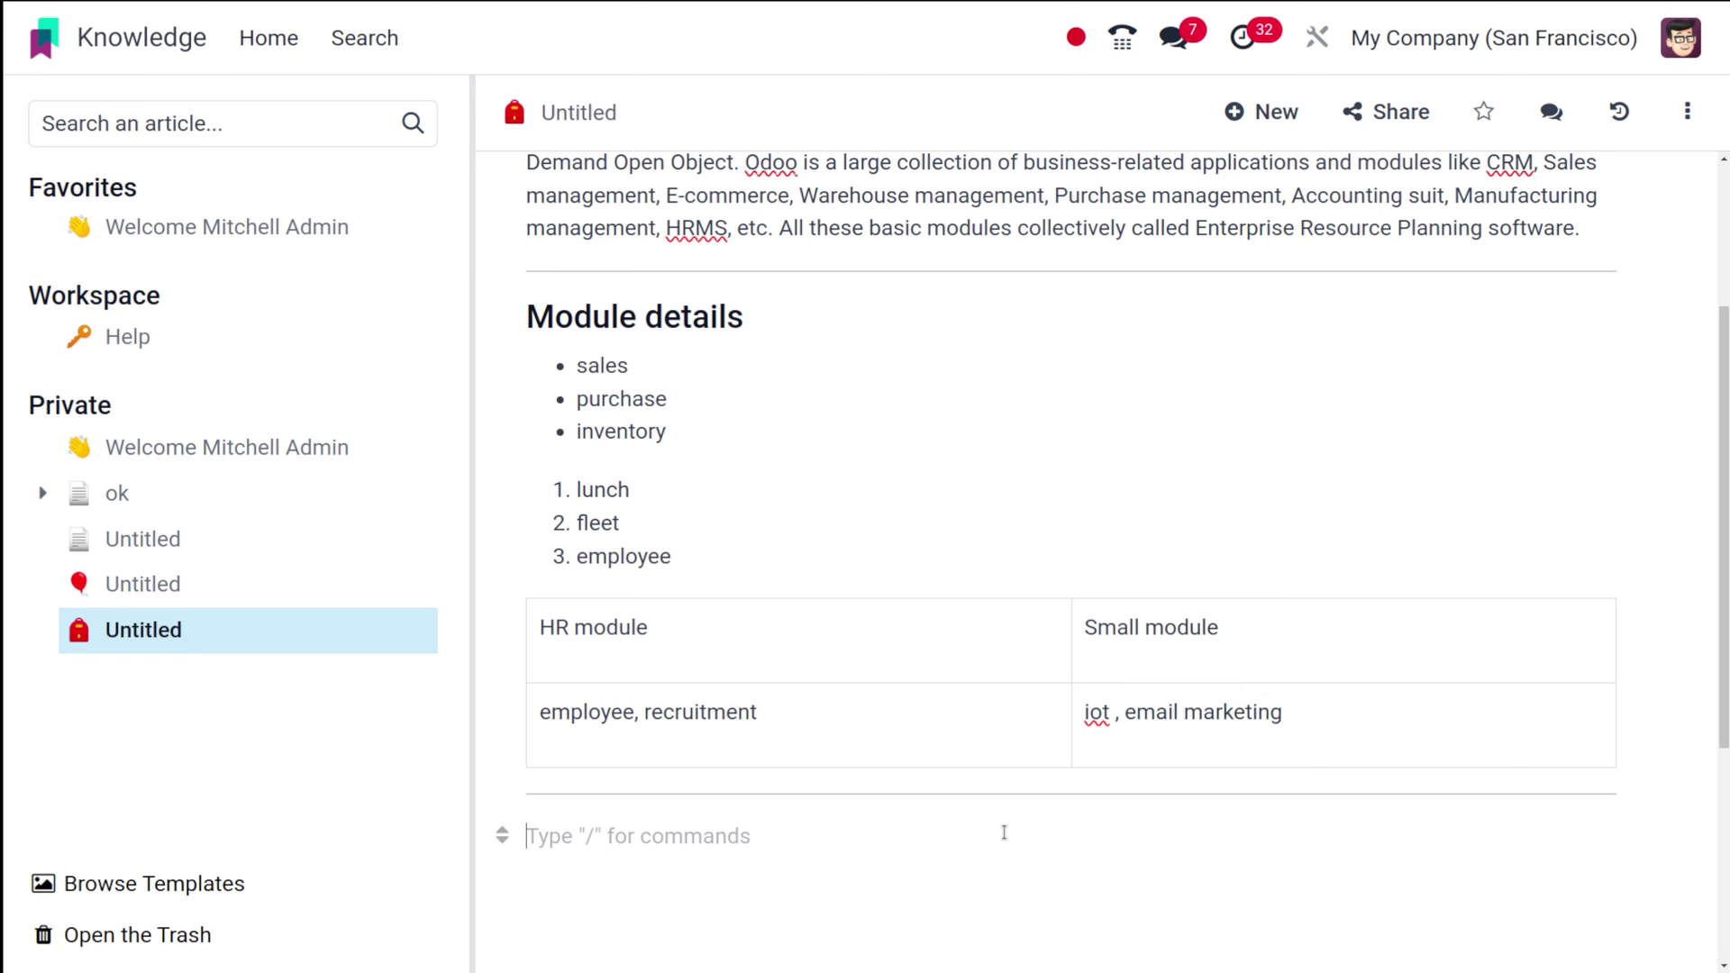
type(".")
key("BackSpace")
type("/")
scroll(825, 692, "down", 3)
scroll(826, 692, "up", 5)
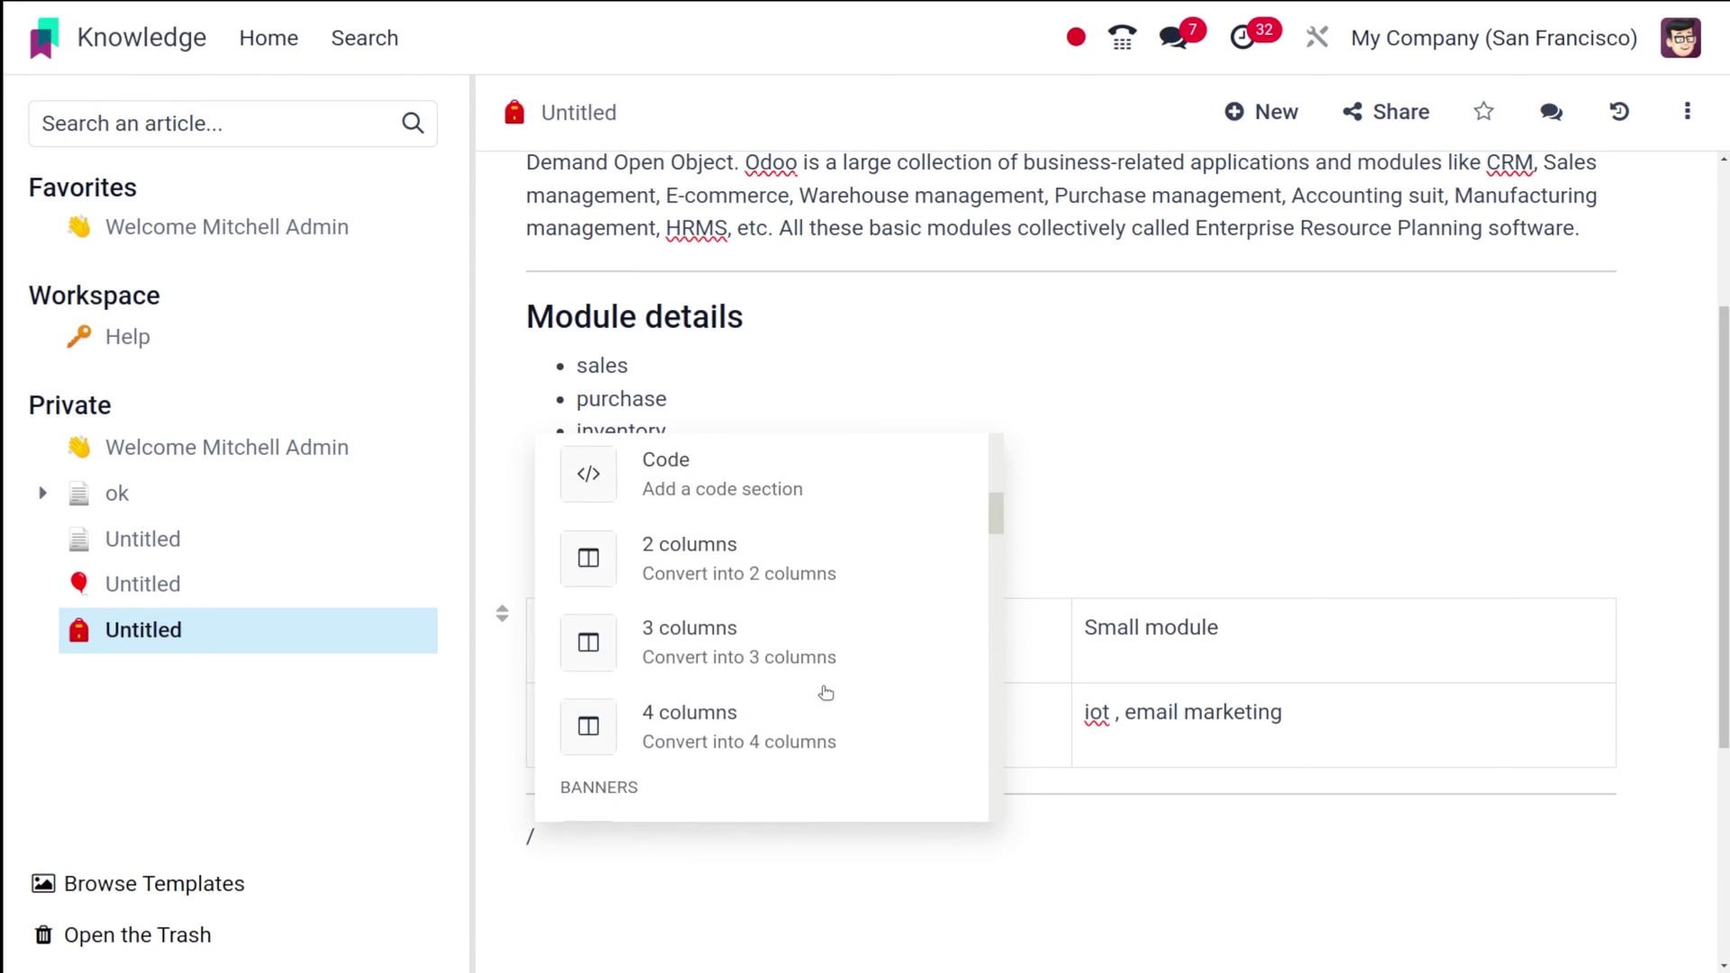
scroll(825, 692, "down", 2)
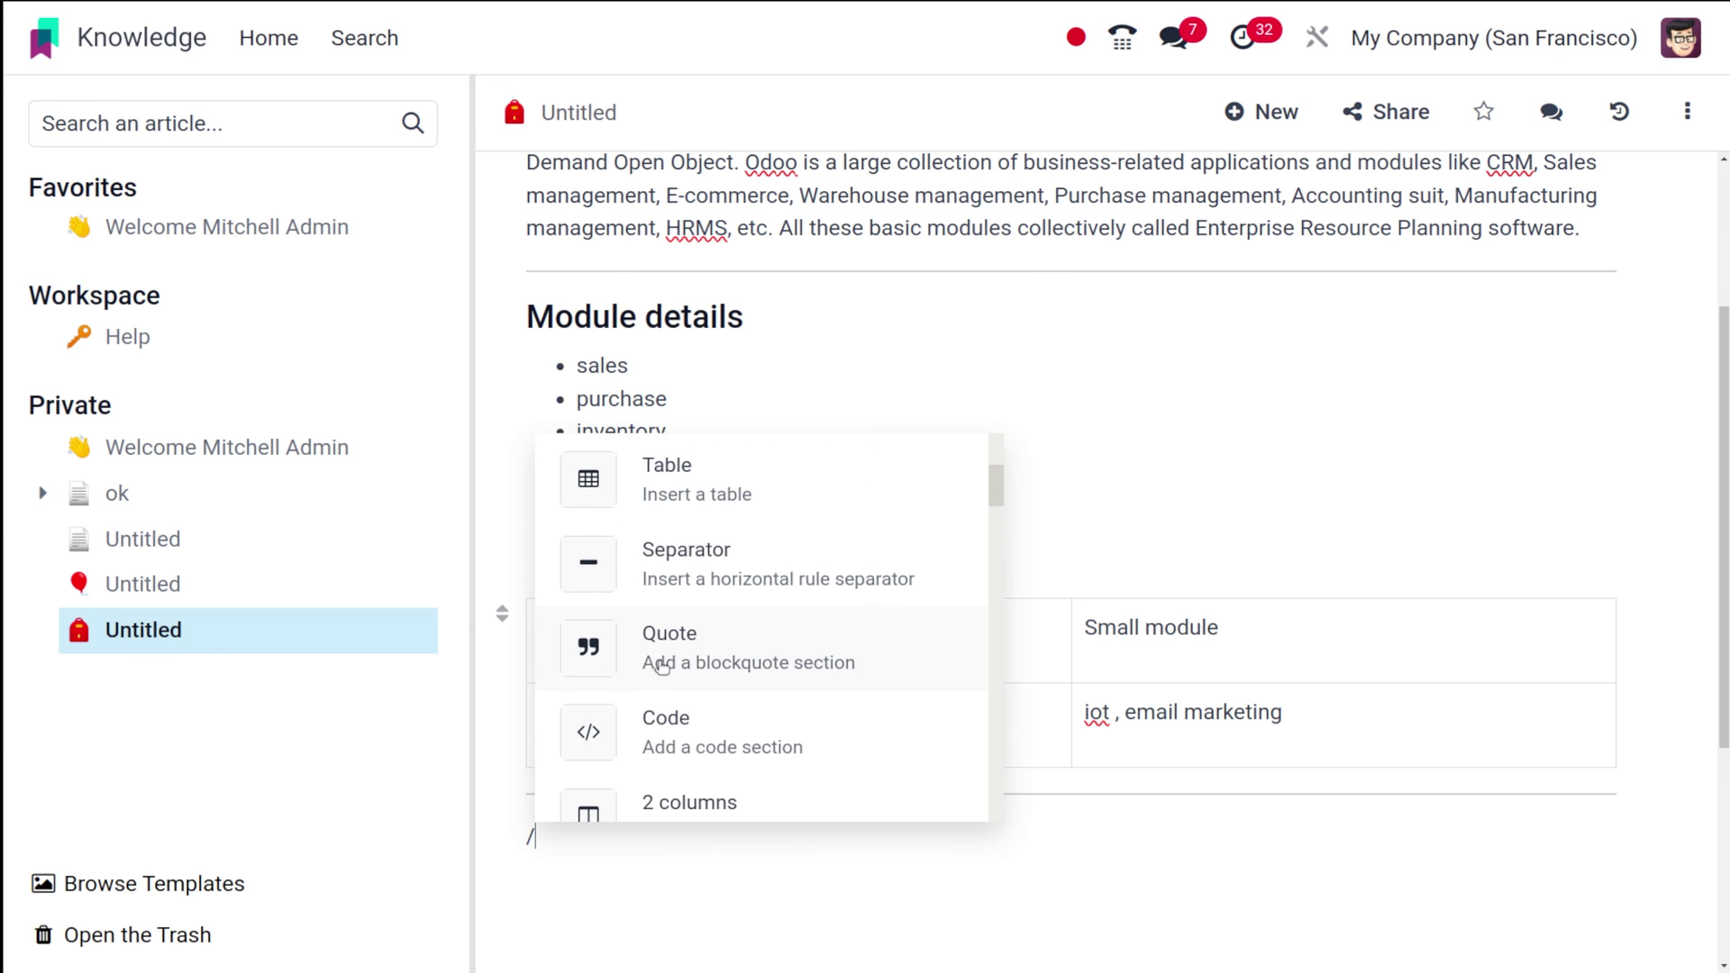
left_click(747, 637)
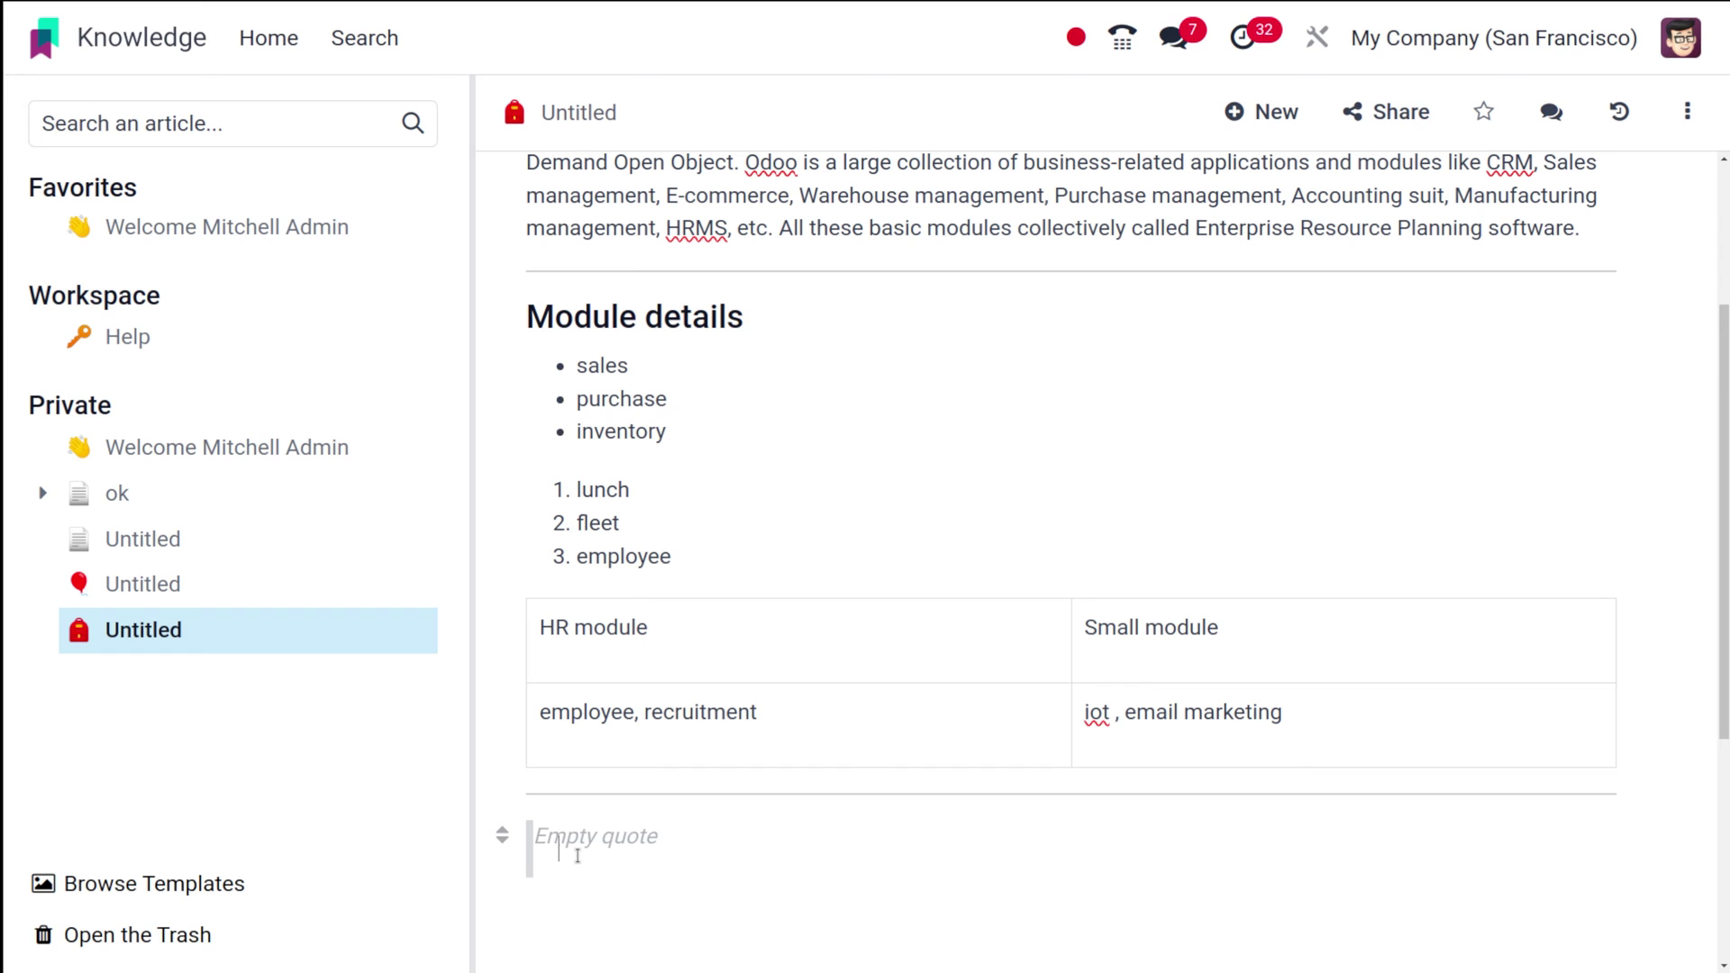
- Fill the quote with "odoo is a fully intergrated software with 100% proven products." and start a new line below it
type("od")
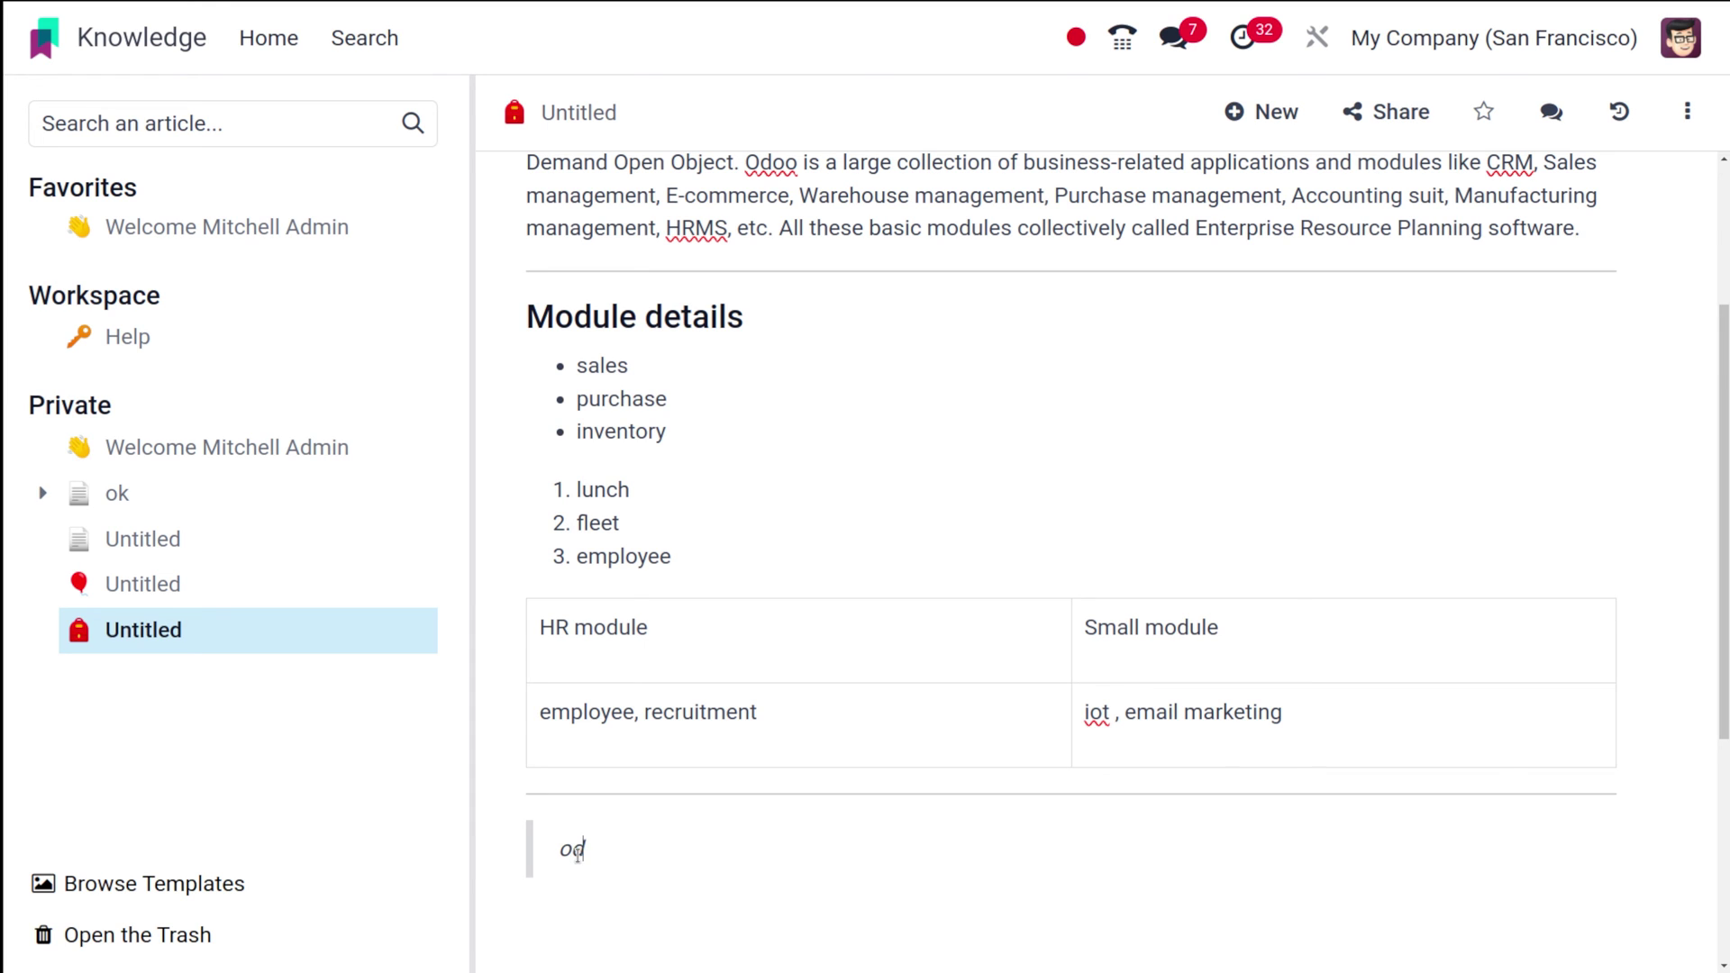
type("oo is a fully intergra")
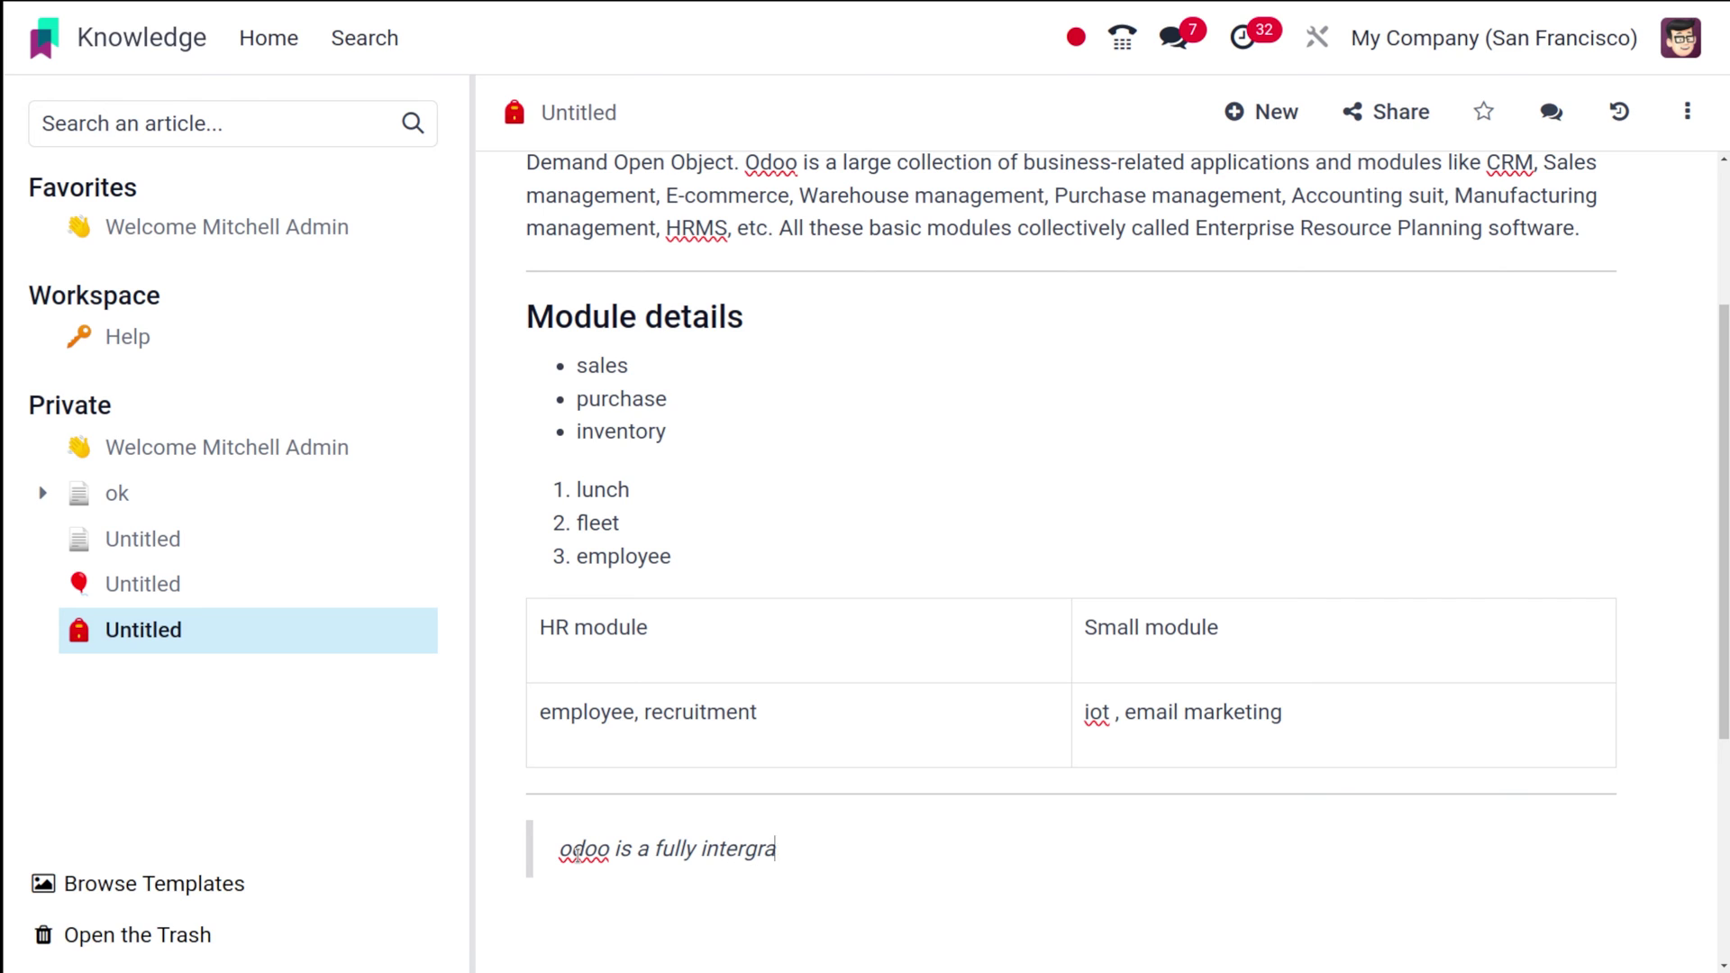
type("ted software with 100")
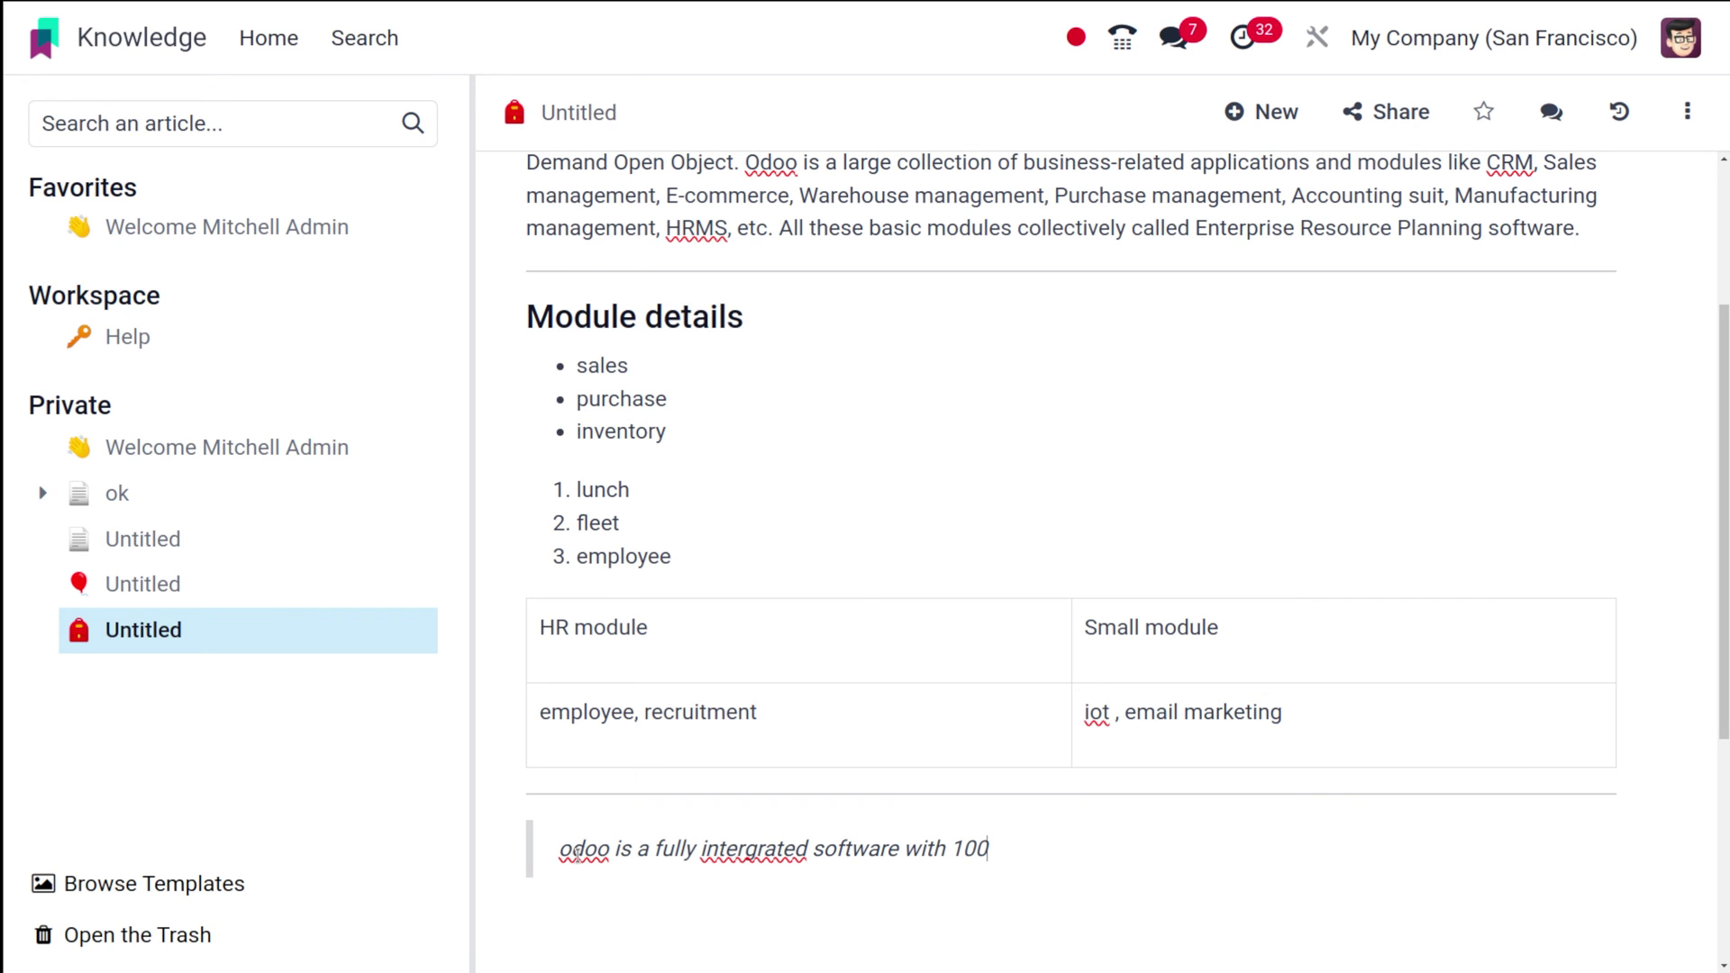
type("% proven pro")
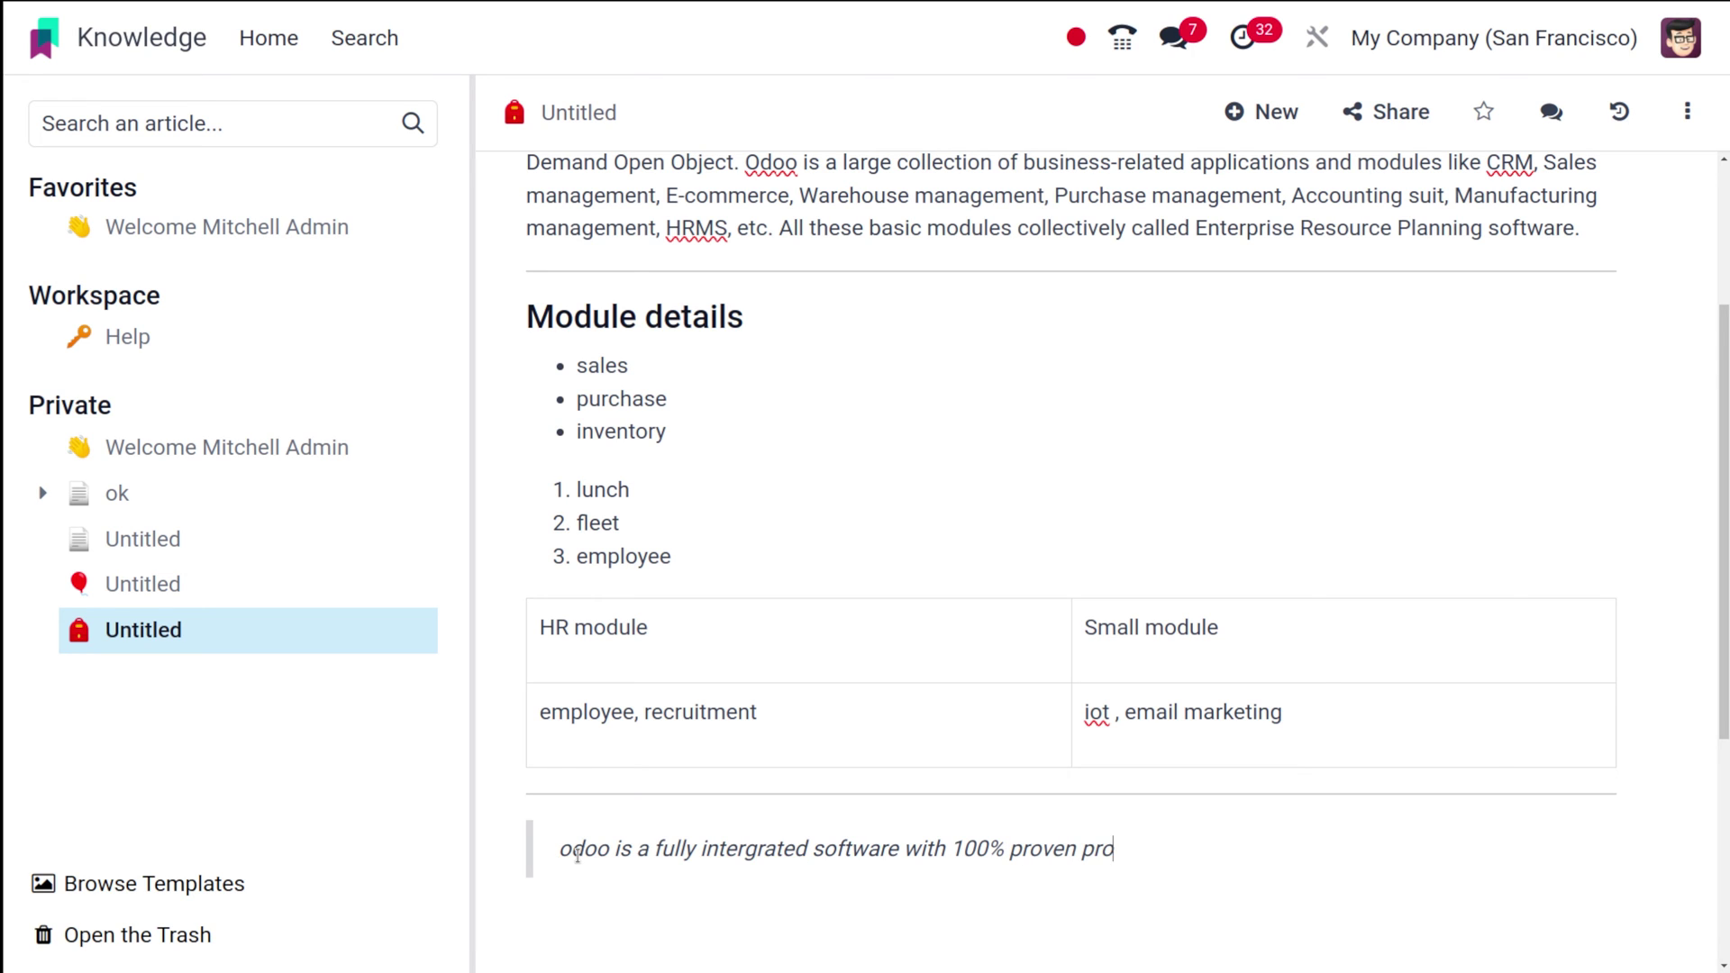
type("ducts.")
key("Return")
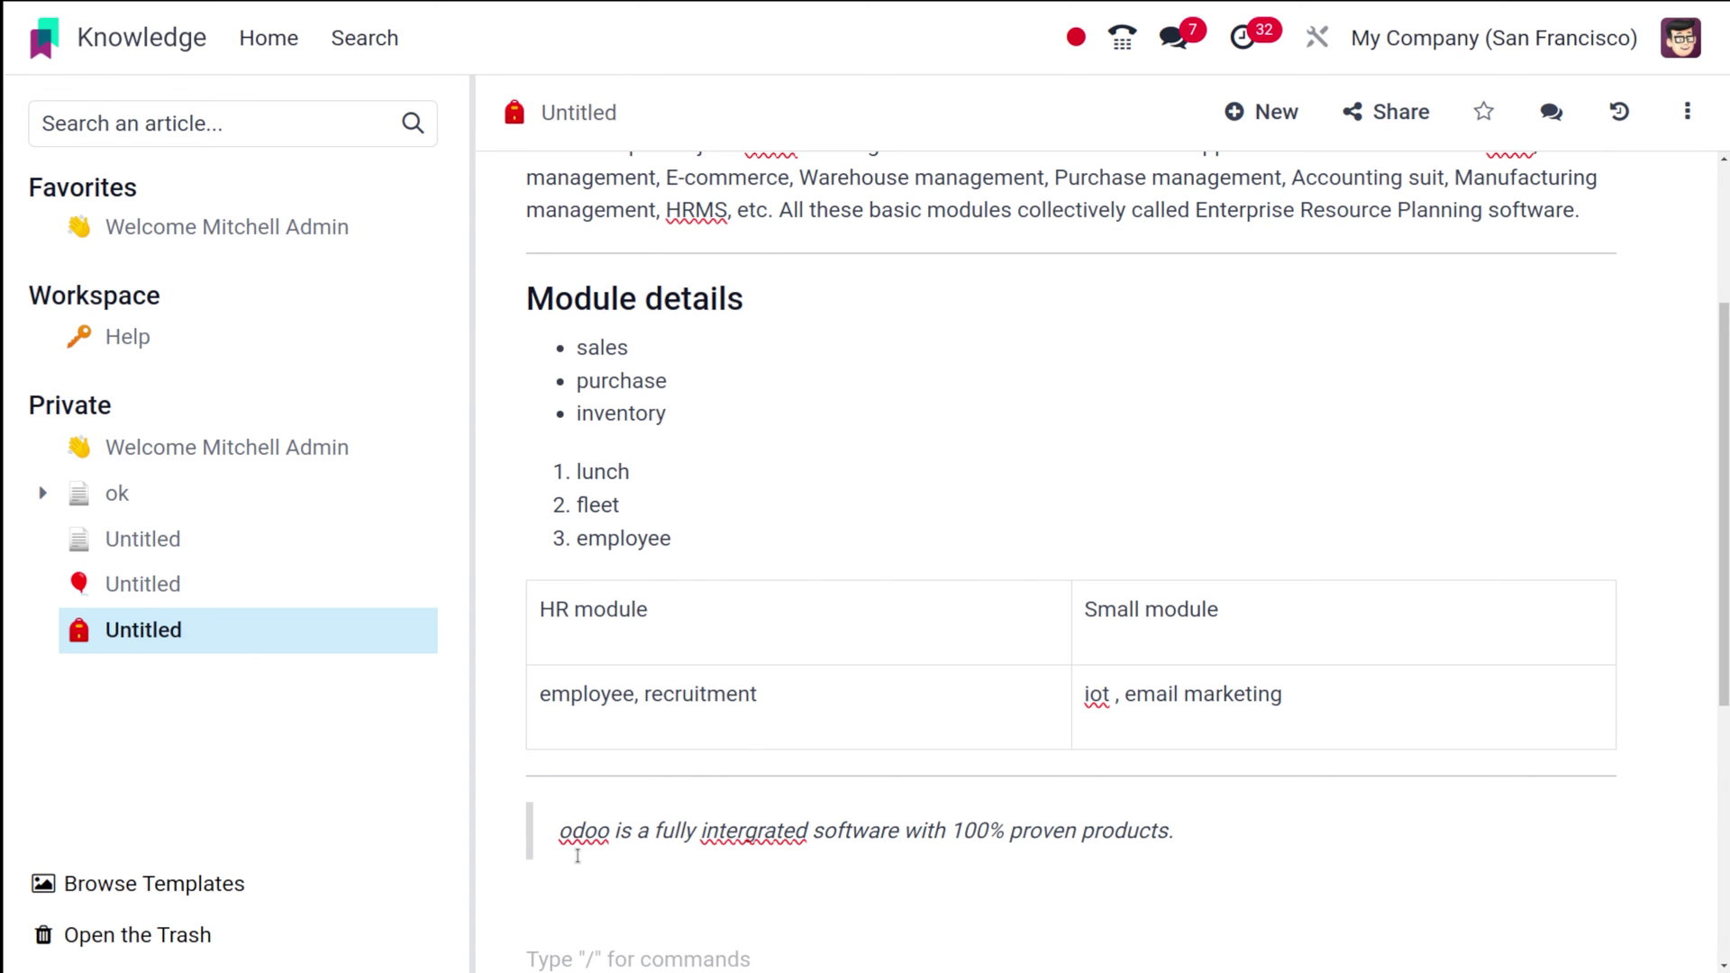
- Insert a code section on the new line below the quote
scroll(577, 855, "down", 5)
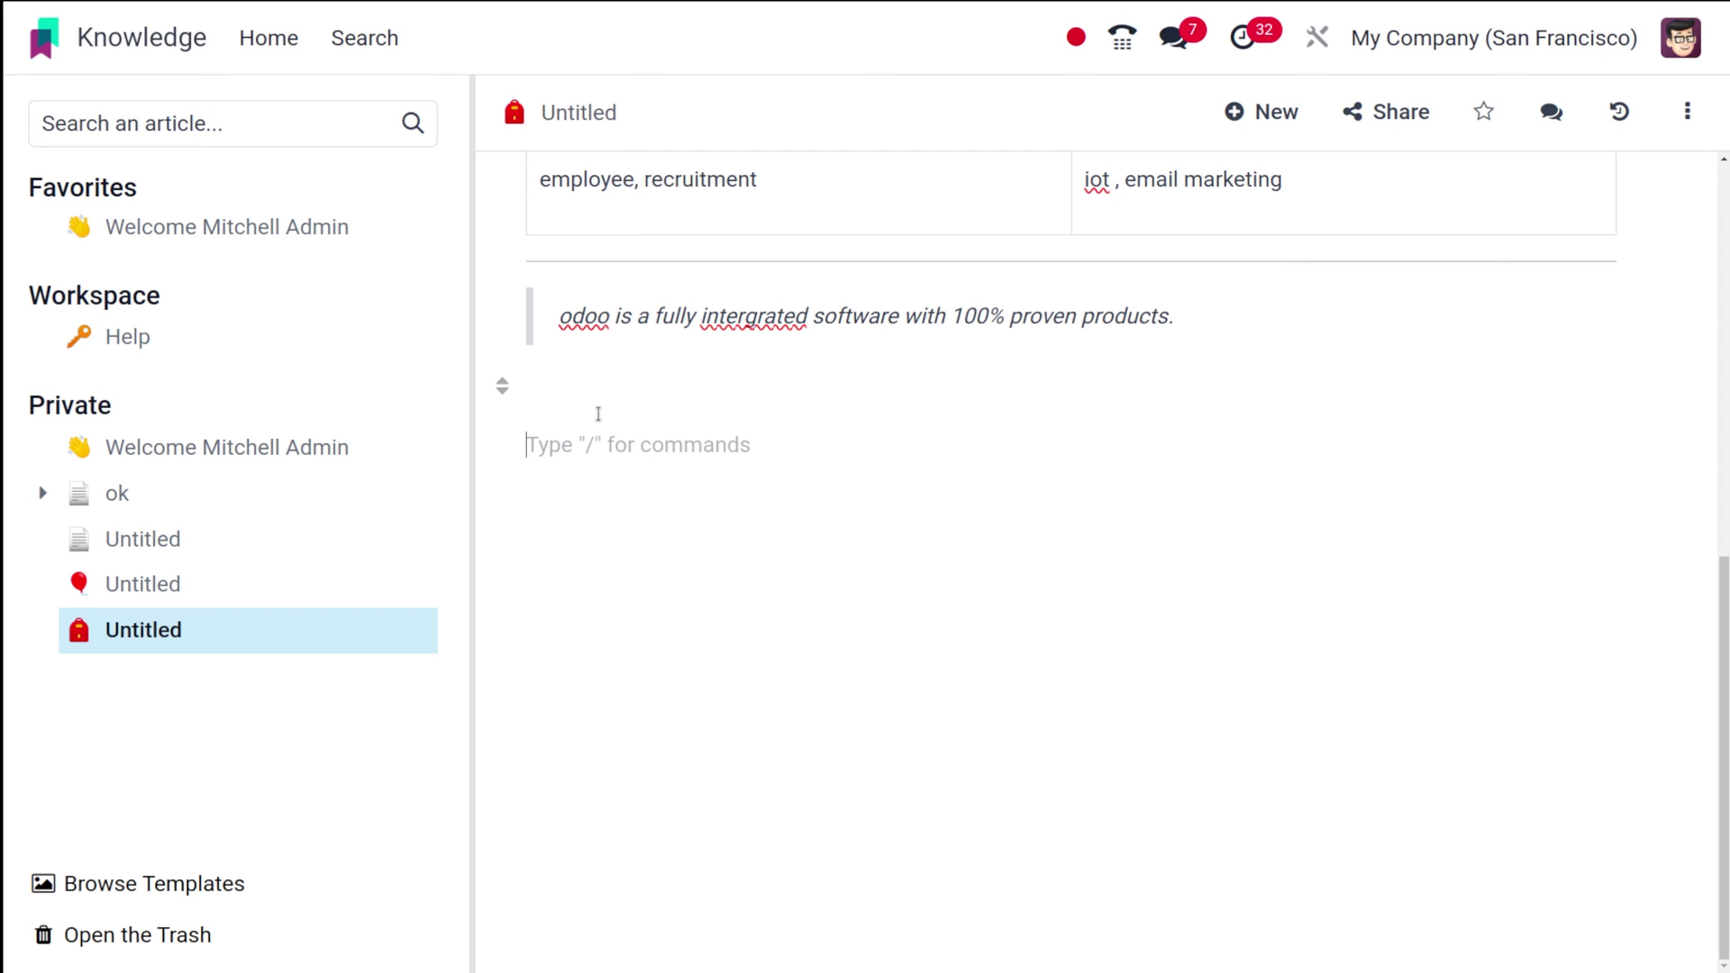
type("/")
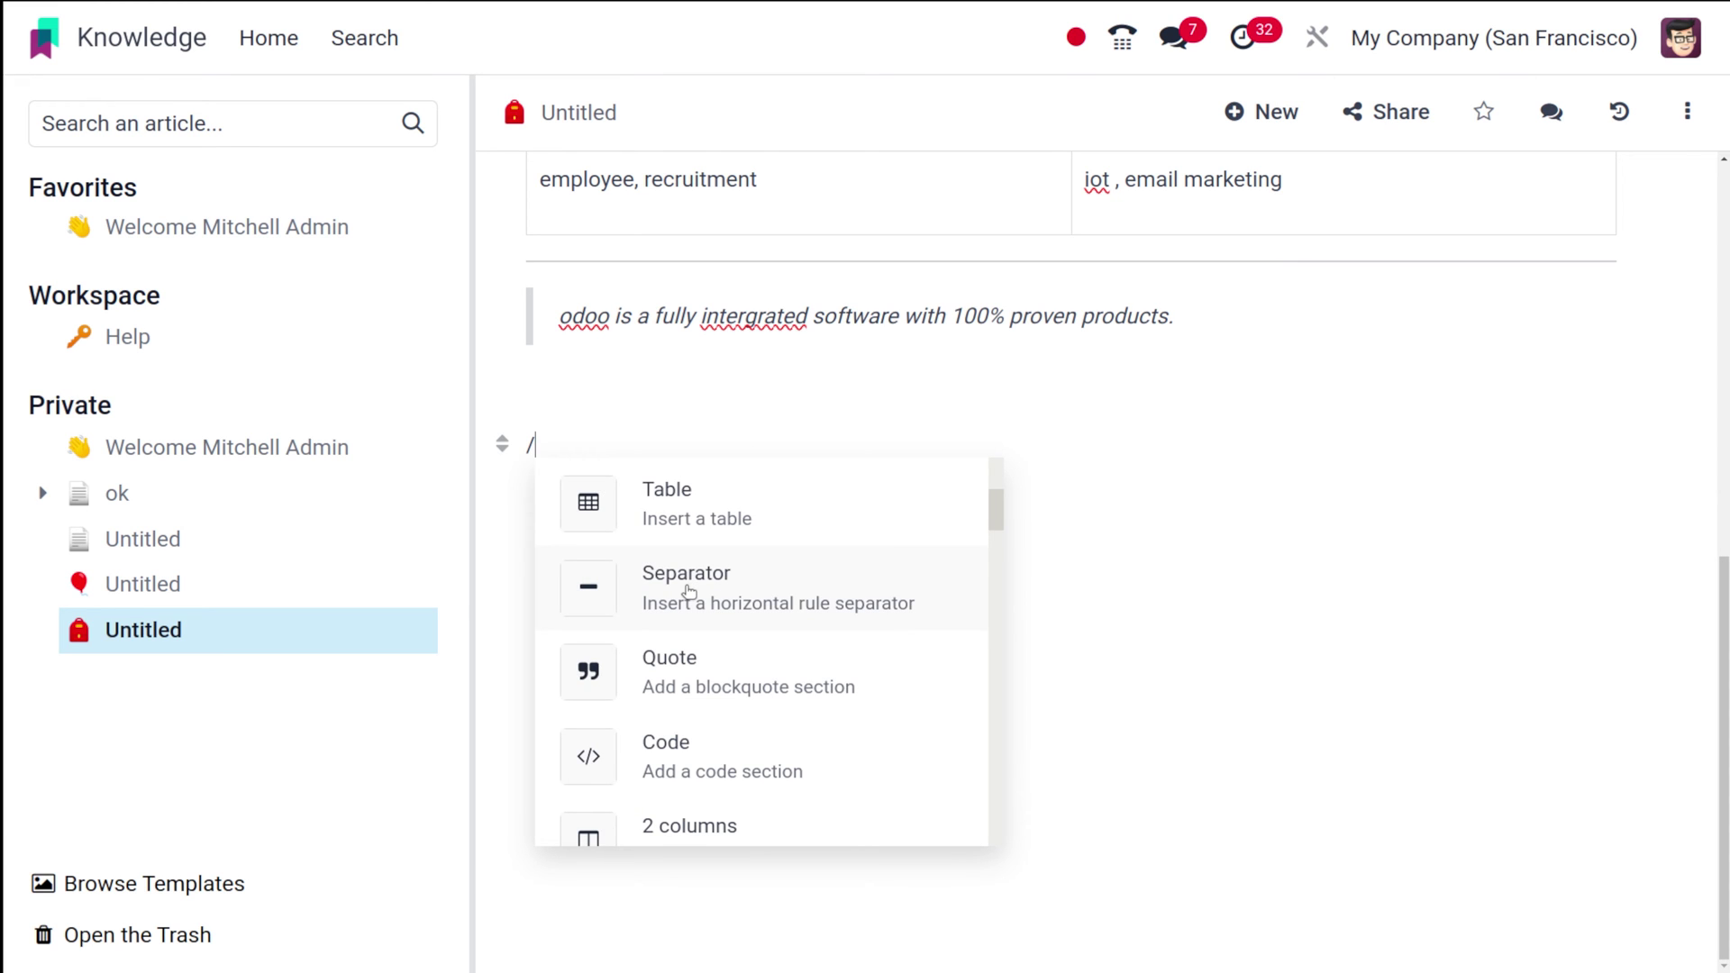
scroll(689, 592, "down", 2)
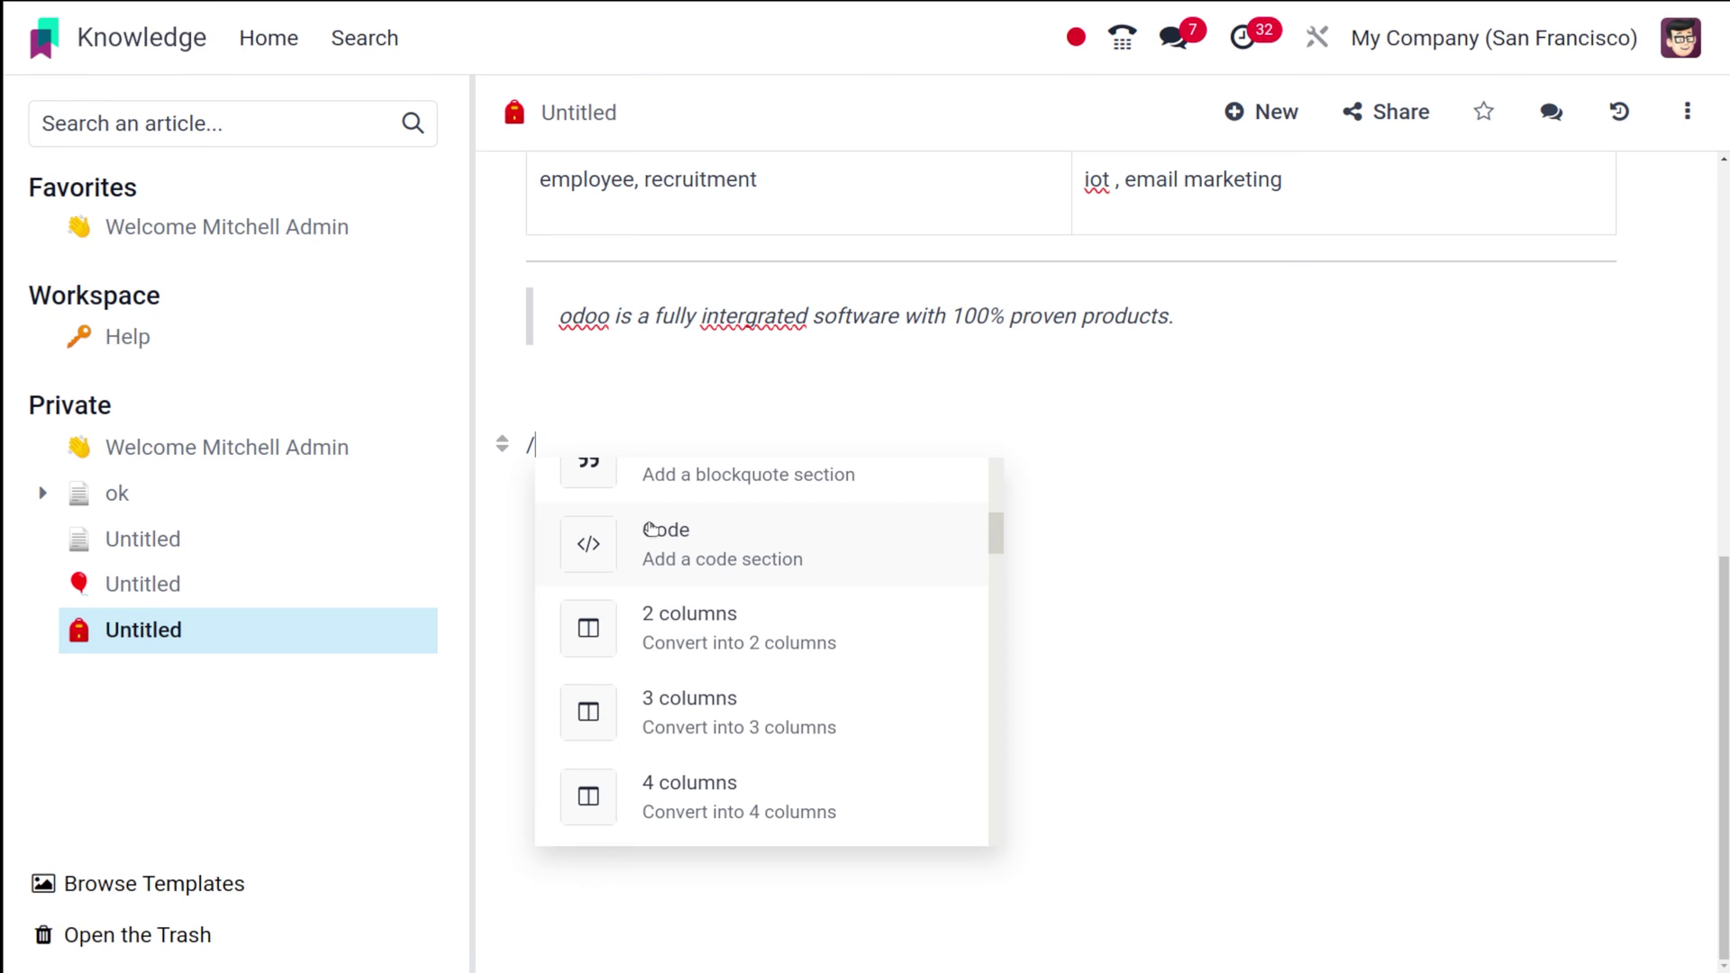
key("BackSpace")
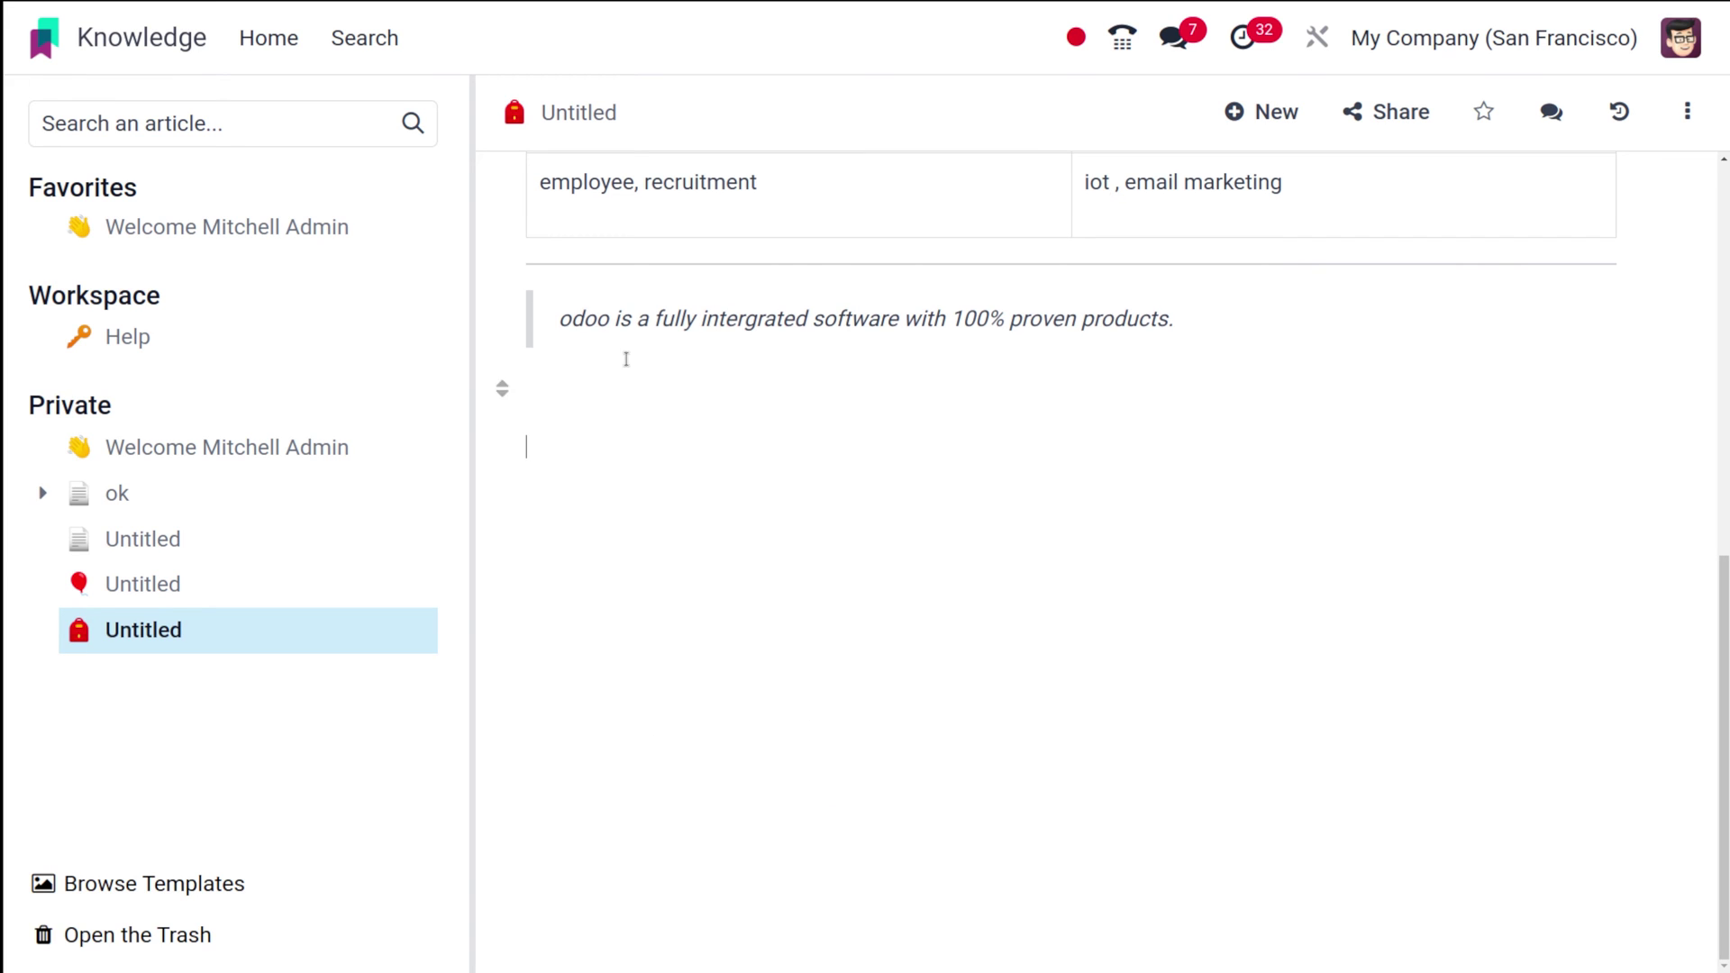
type("fhgygrg")
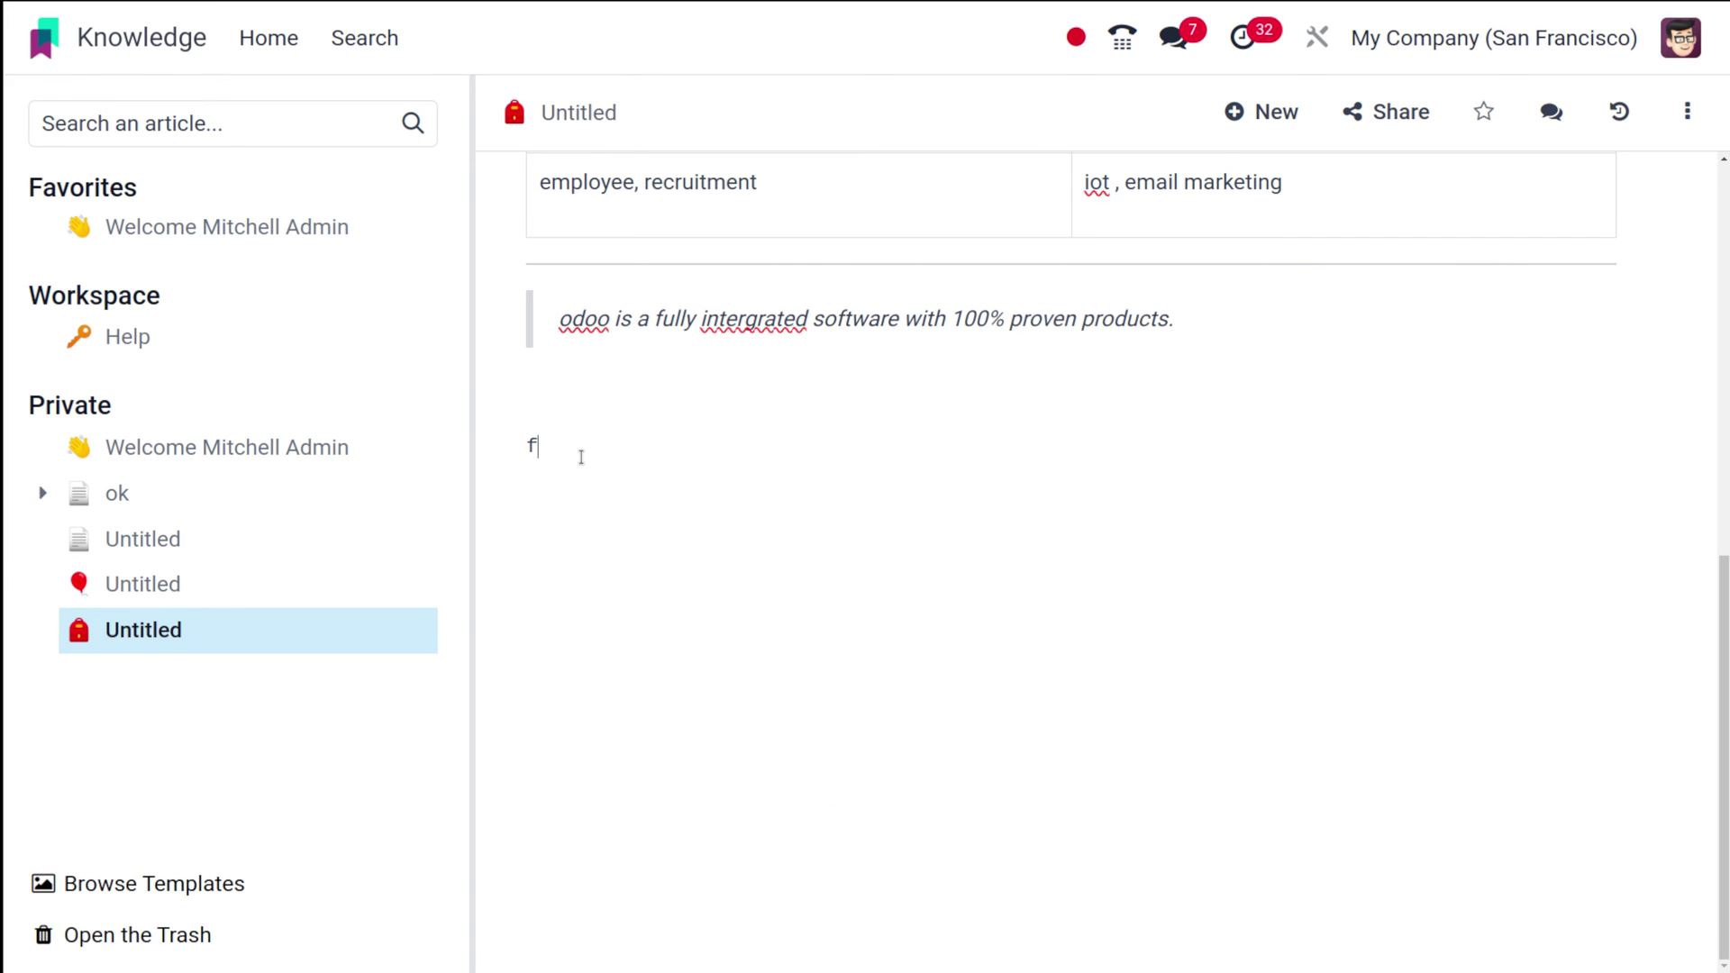
key("BackSpace")
key("BackSpace")
key("BackSpace")
key("BackSpace")
key("BackSpace")
key("BackSpace")
key("BackSpace")
- Enter "hello world" with its quotation marks in the code section and start a new line below it
type("\"hello world")
key("Return")
key("BackSpace")
key("Return")
- Convert the line below the code section into 2 columns, with "hello" in the first and "odoo" in the second
type("/")
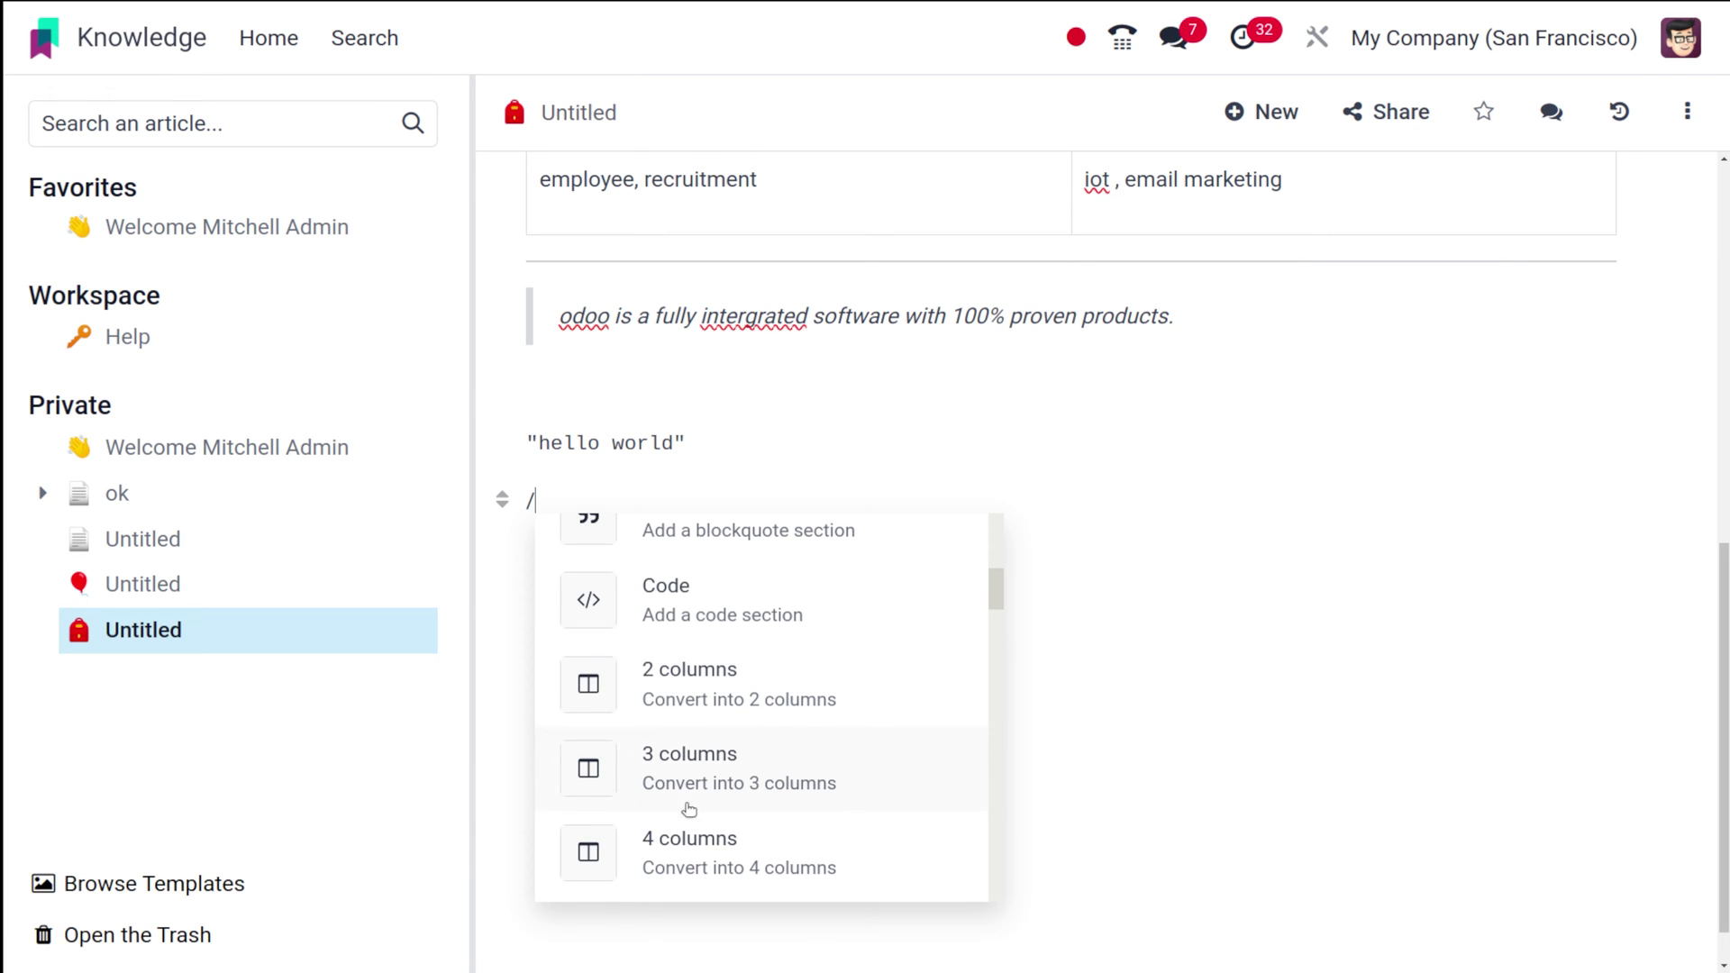
scroll(746, 808, "down", 2)
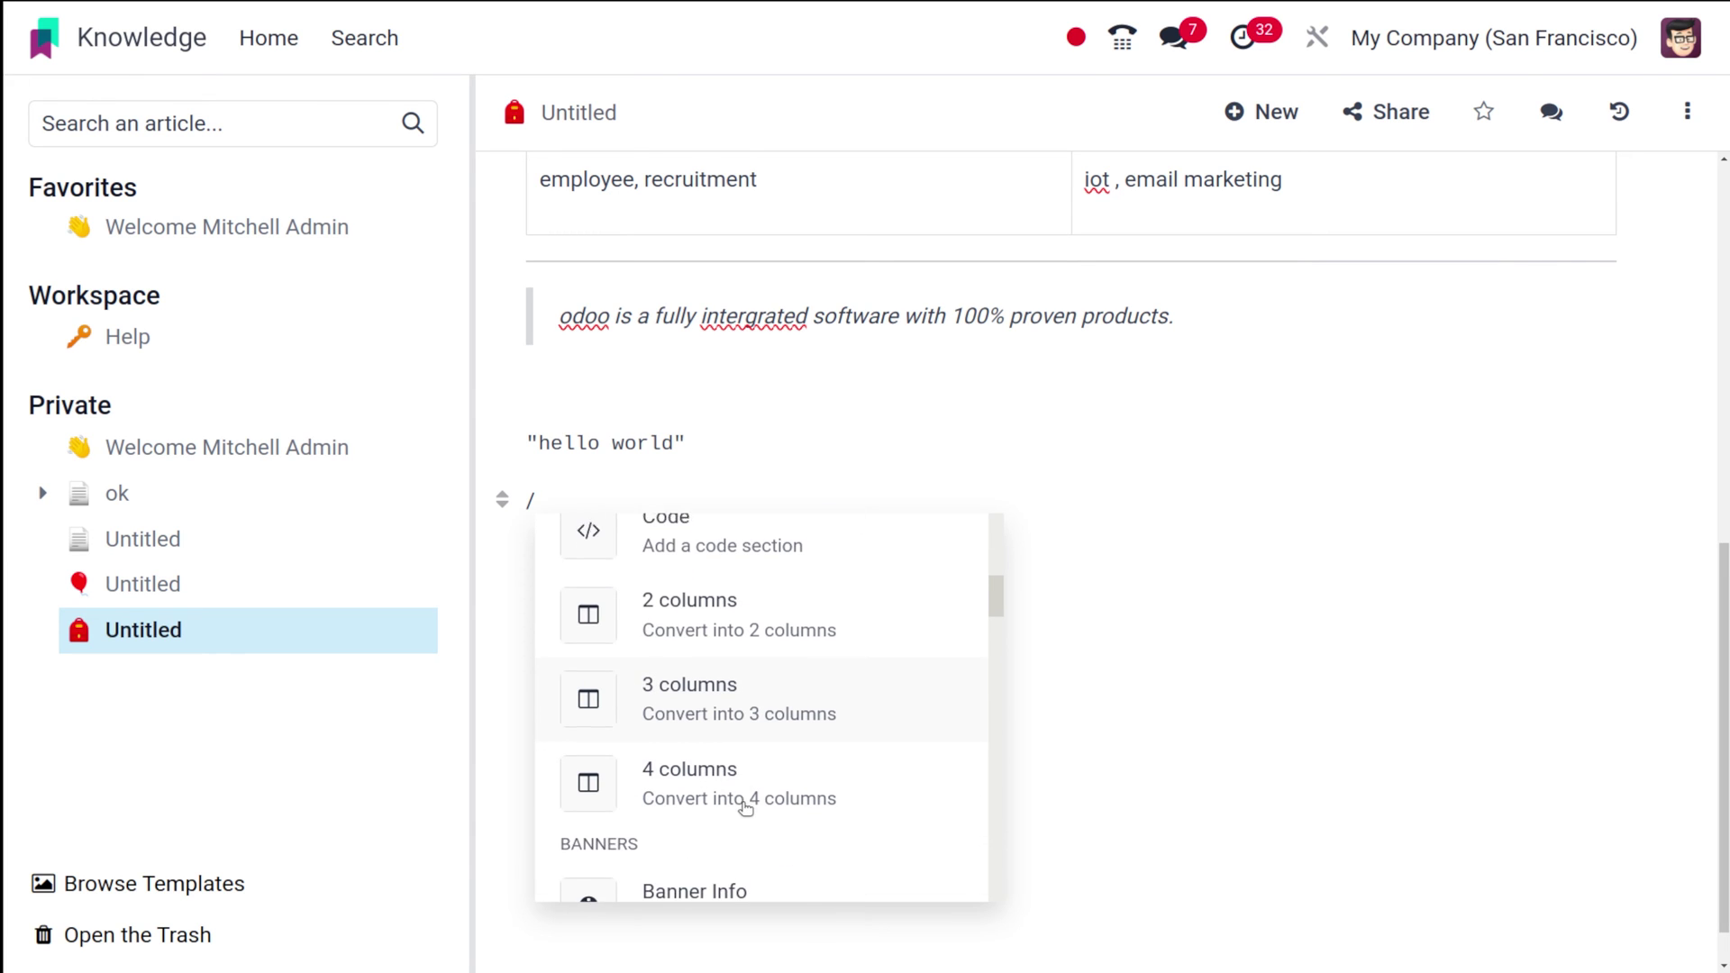
left_click(774, 579)
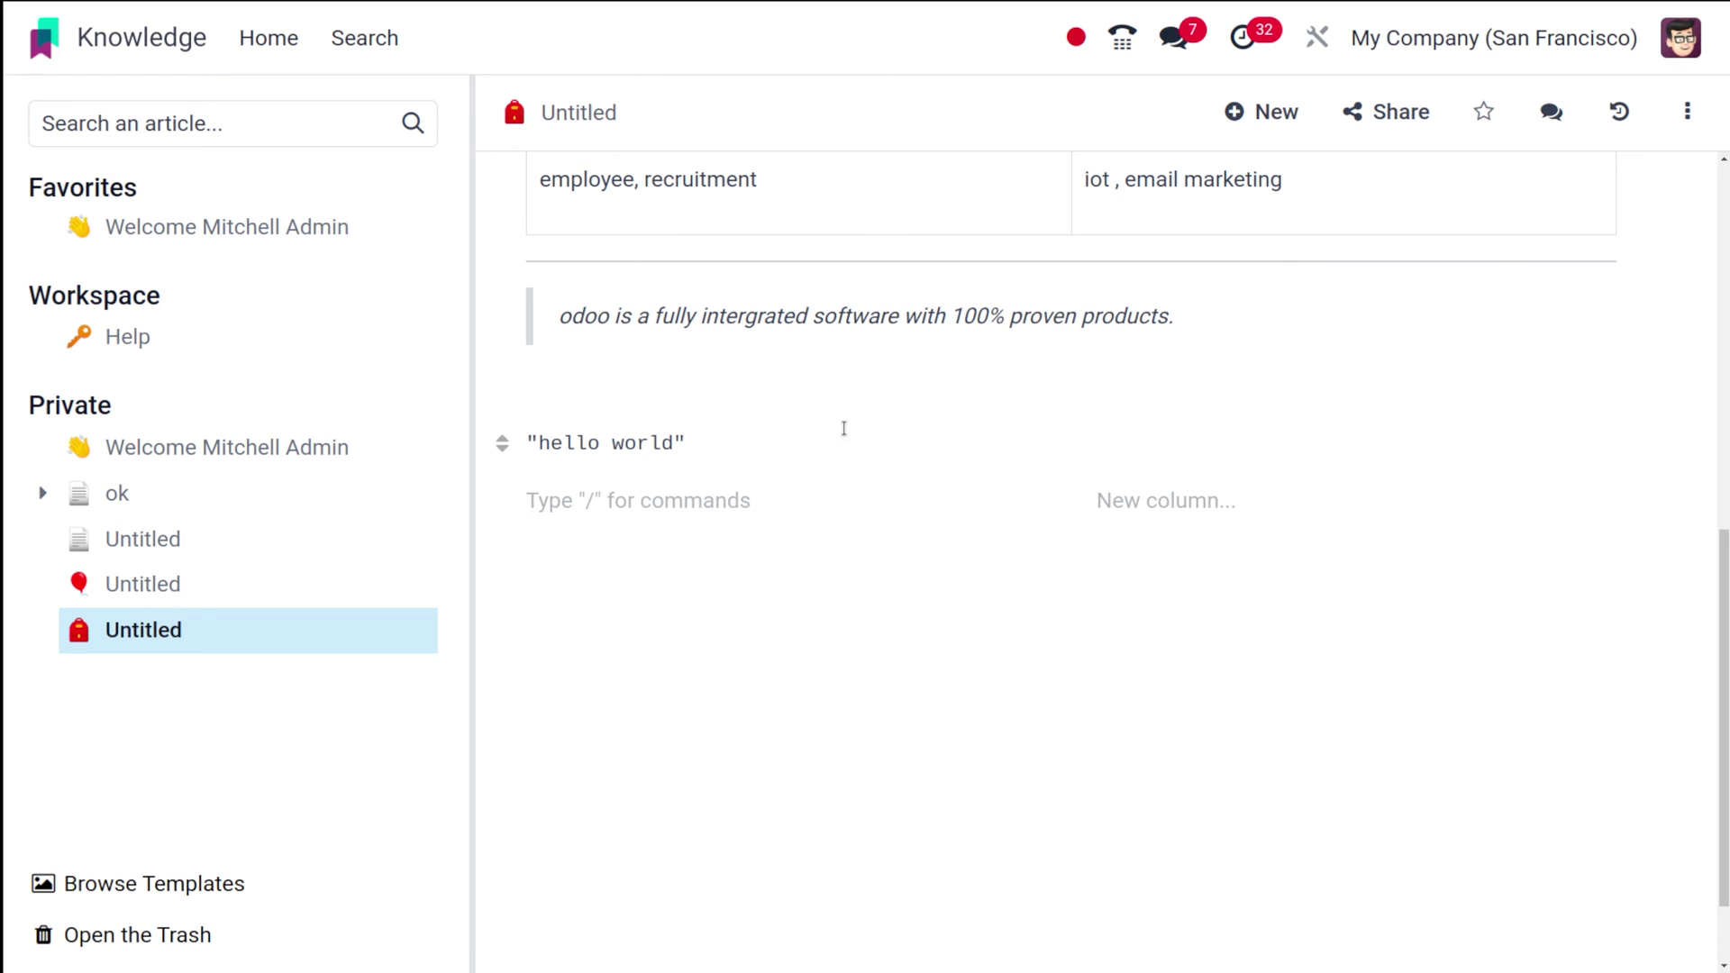
type("hello")
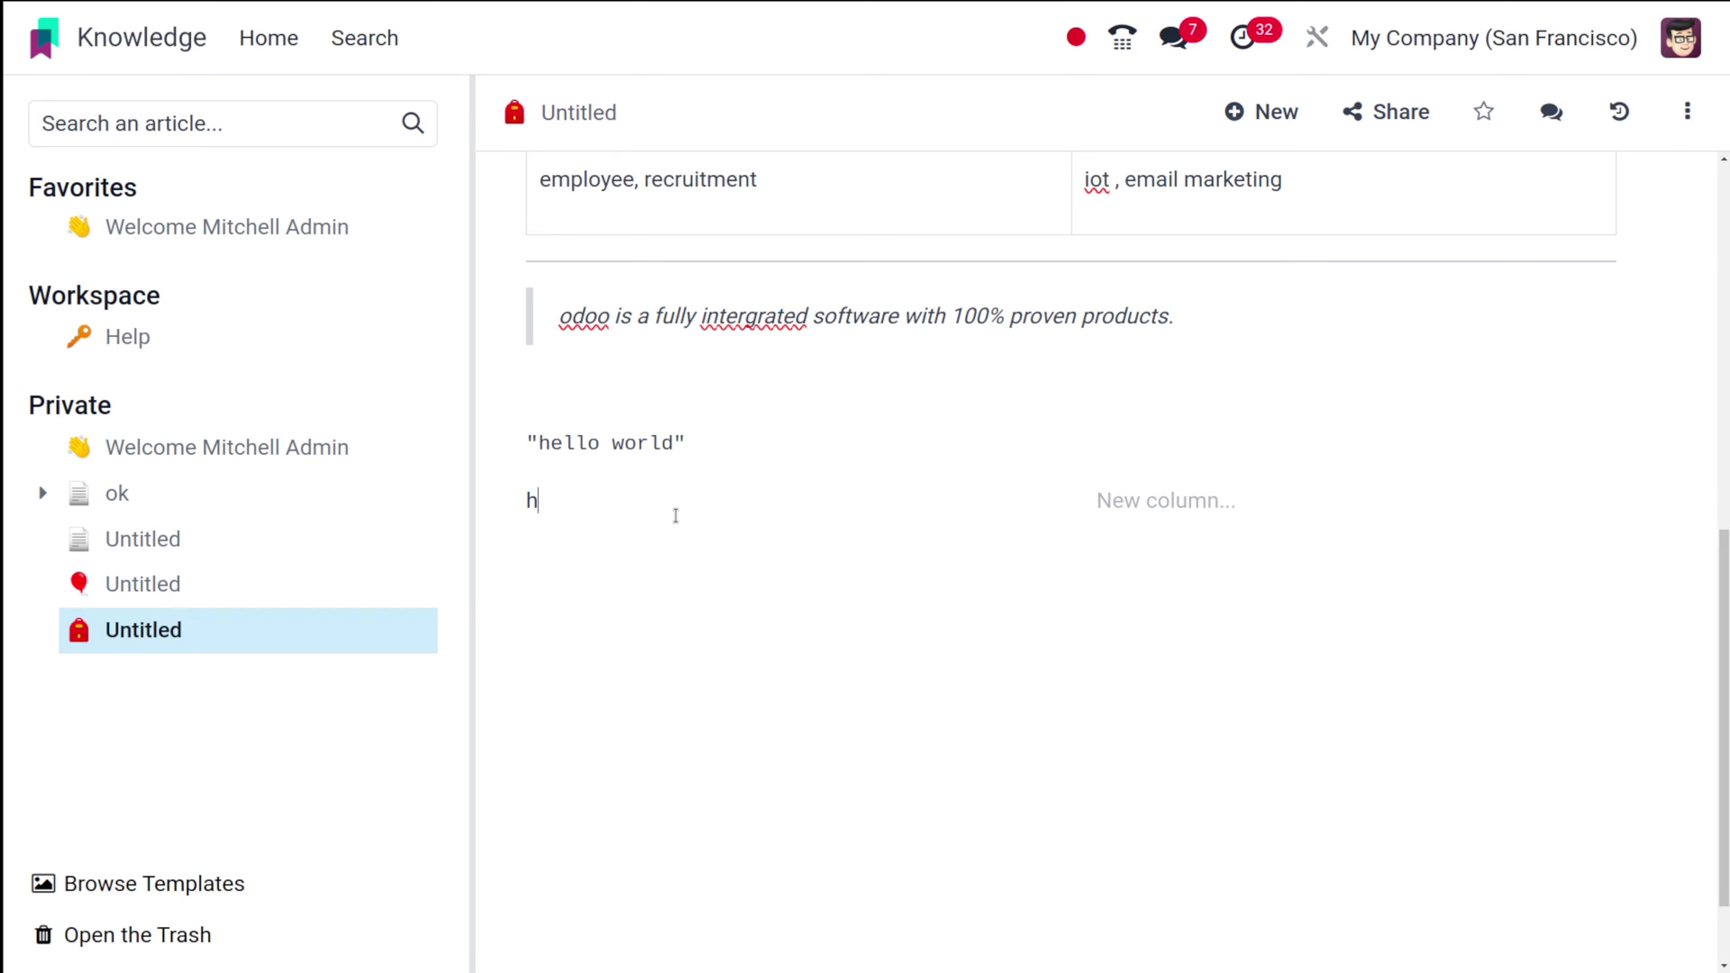
left_click(1236, 501)
type("odoo")
key("Return")
key("Return")
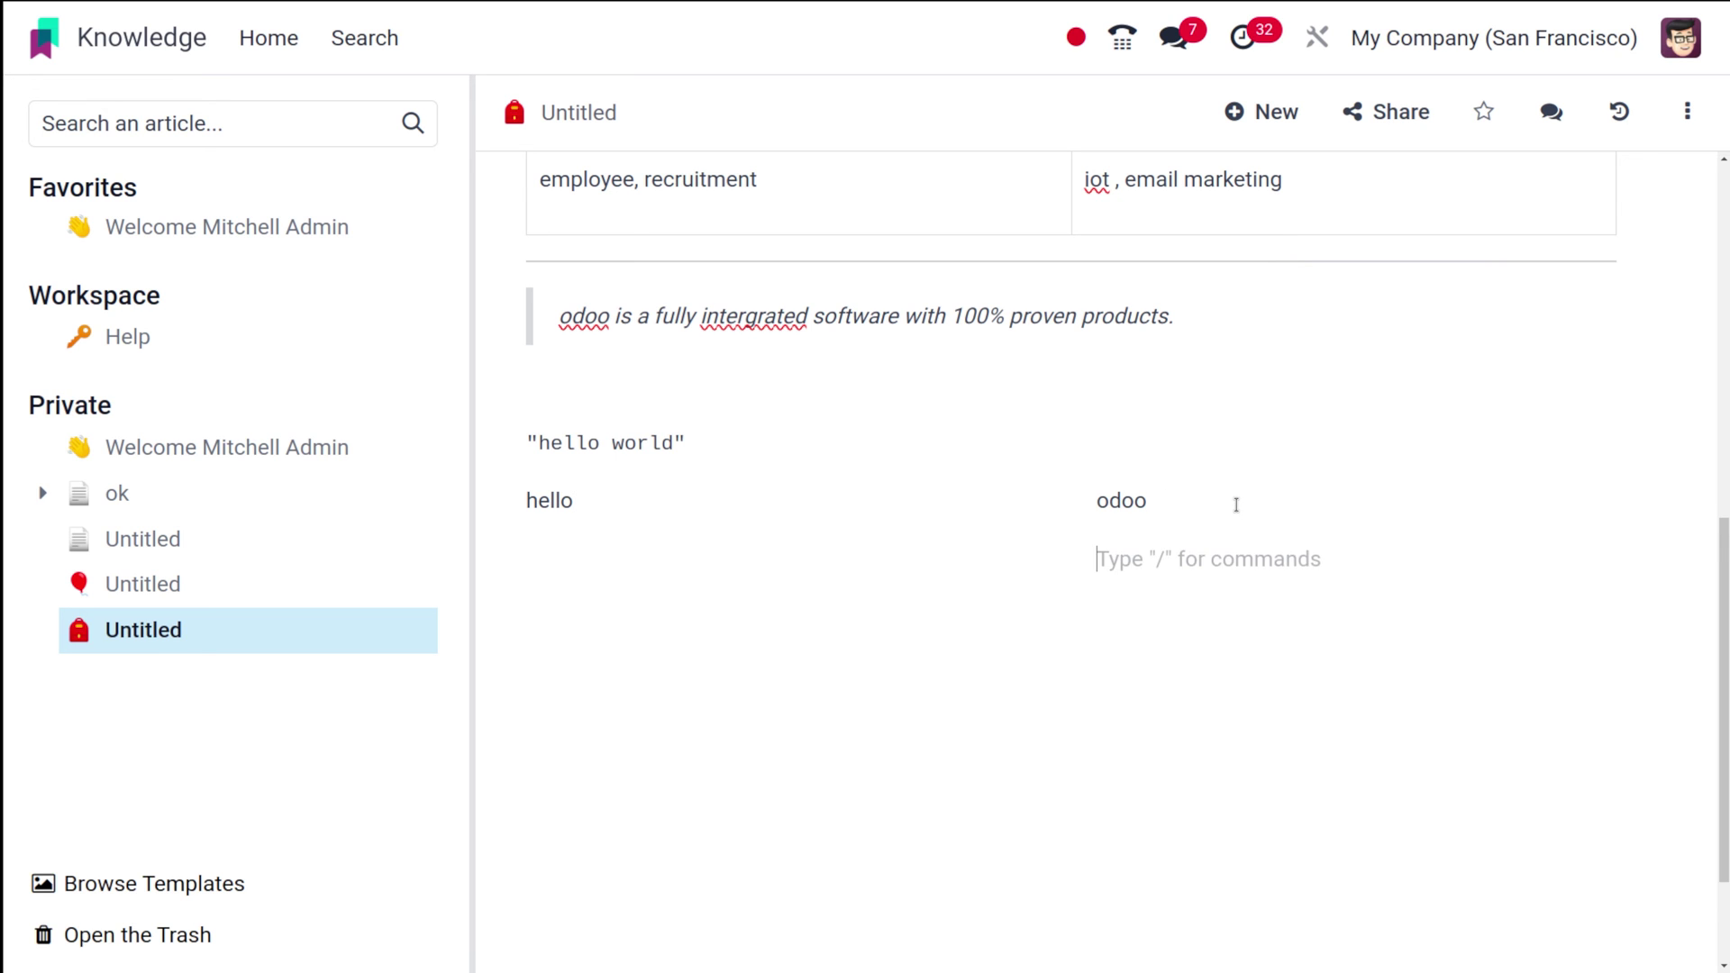
type("*")
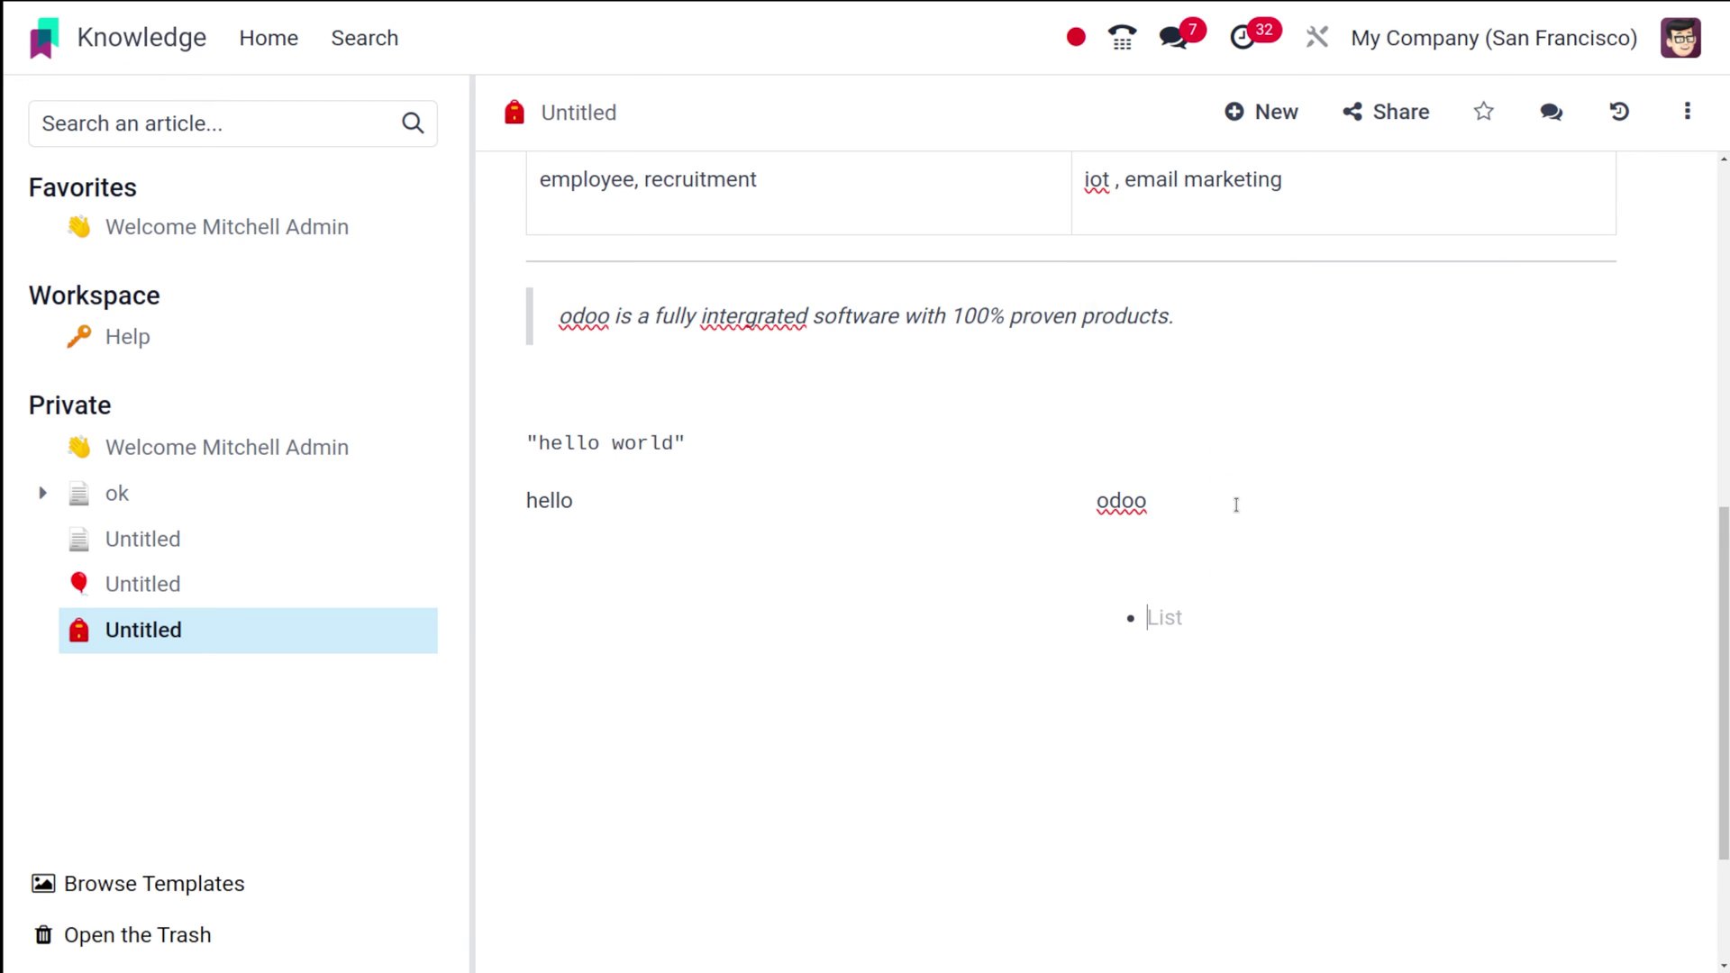
key("BackSpace")
key("BackSpace")
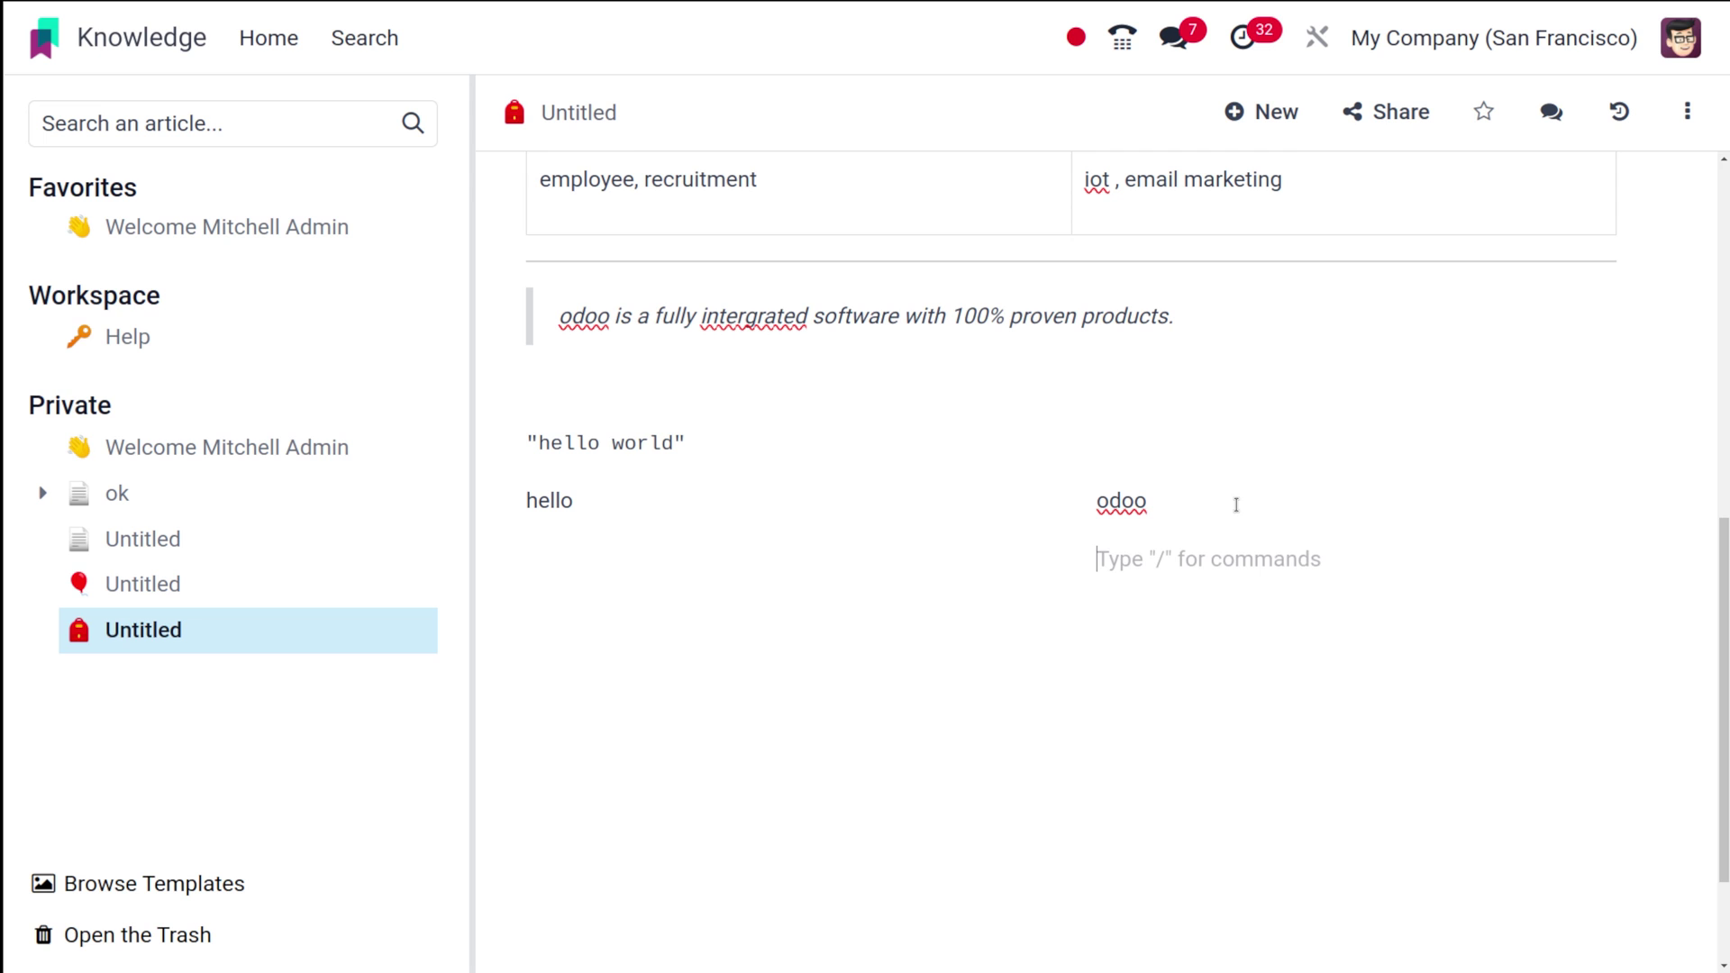
- Add three empty lines below "hello" in the first column
left_click(671, 539)
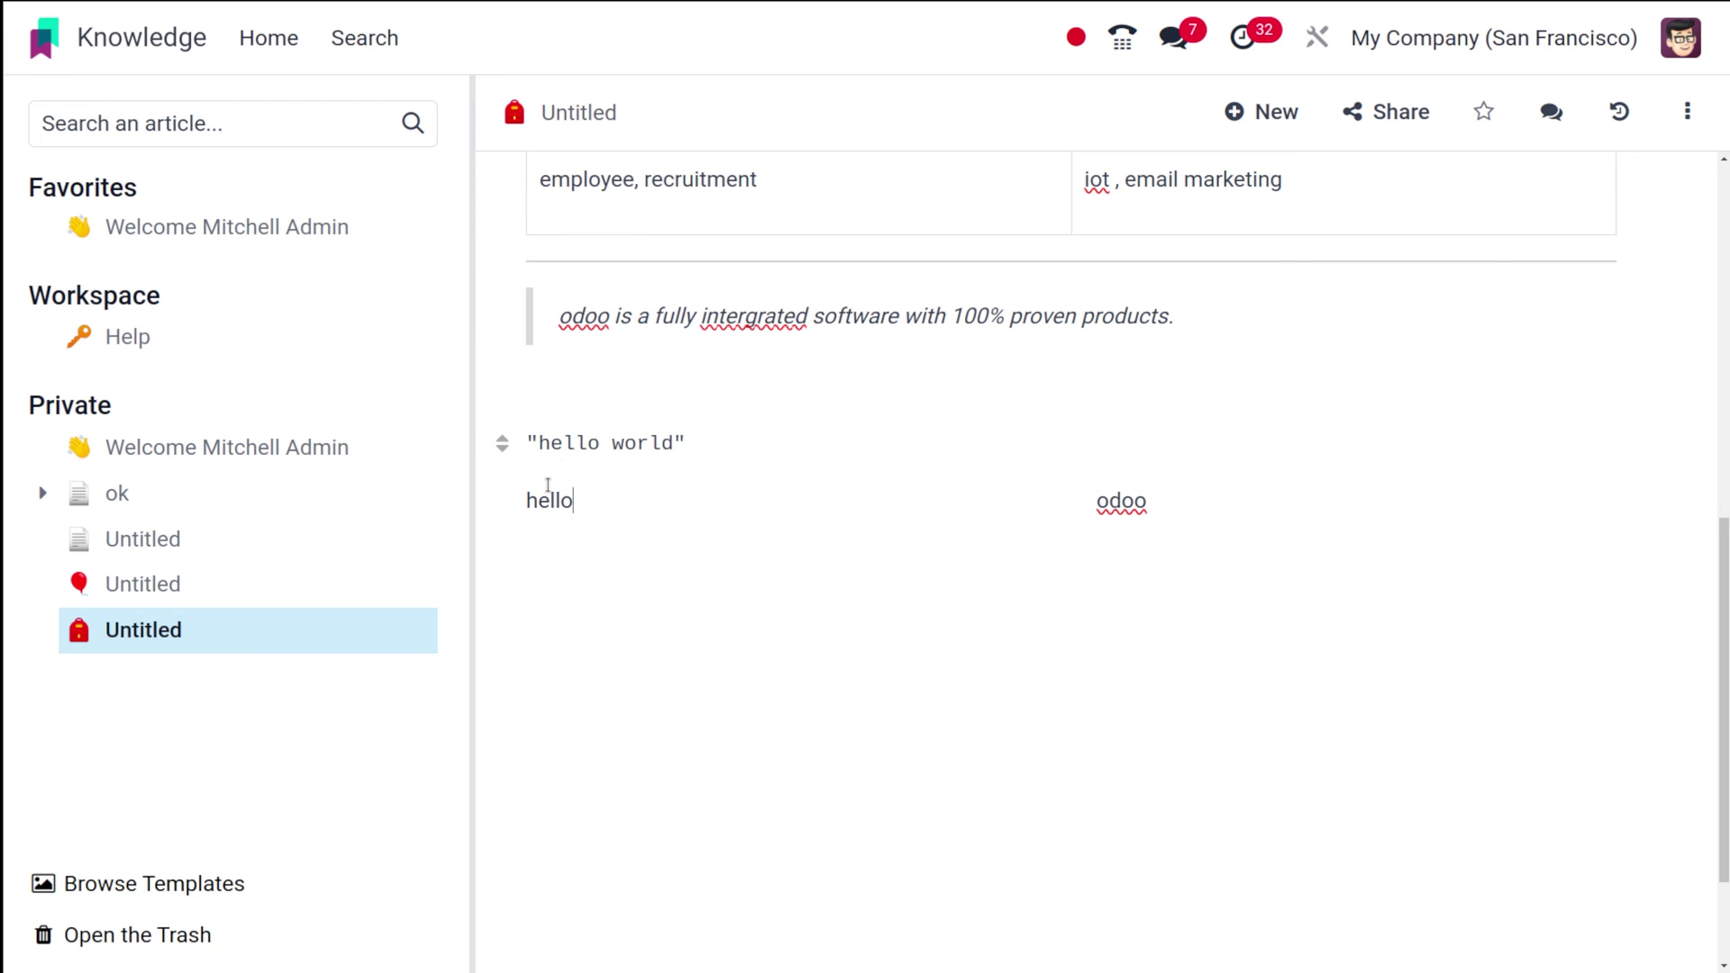
key("Return")
type("/")
key("BackSpace")
key("Return")
key("Return")
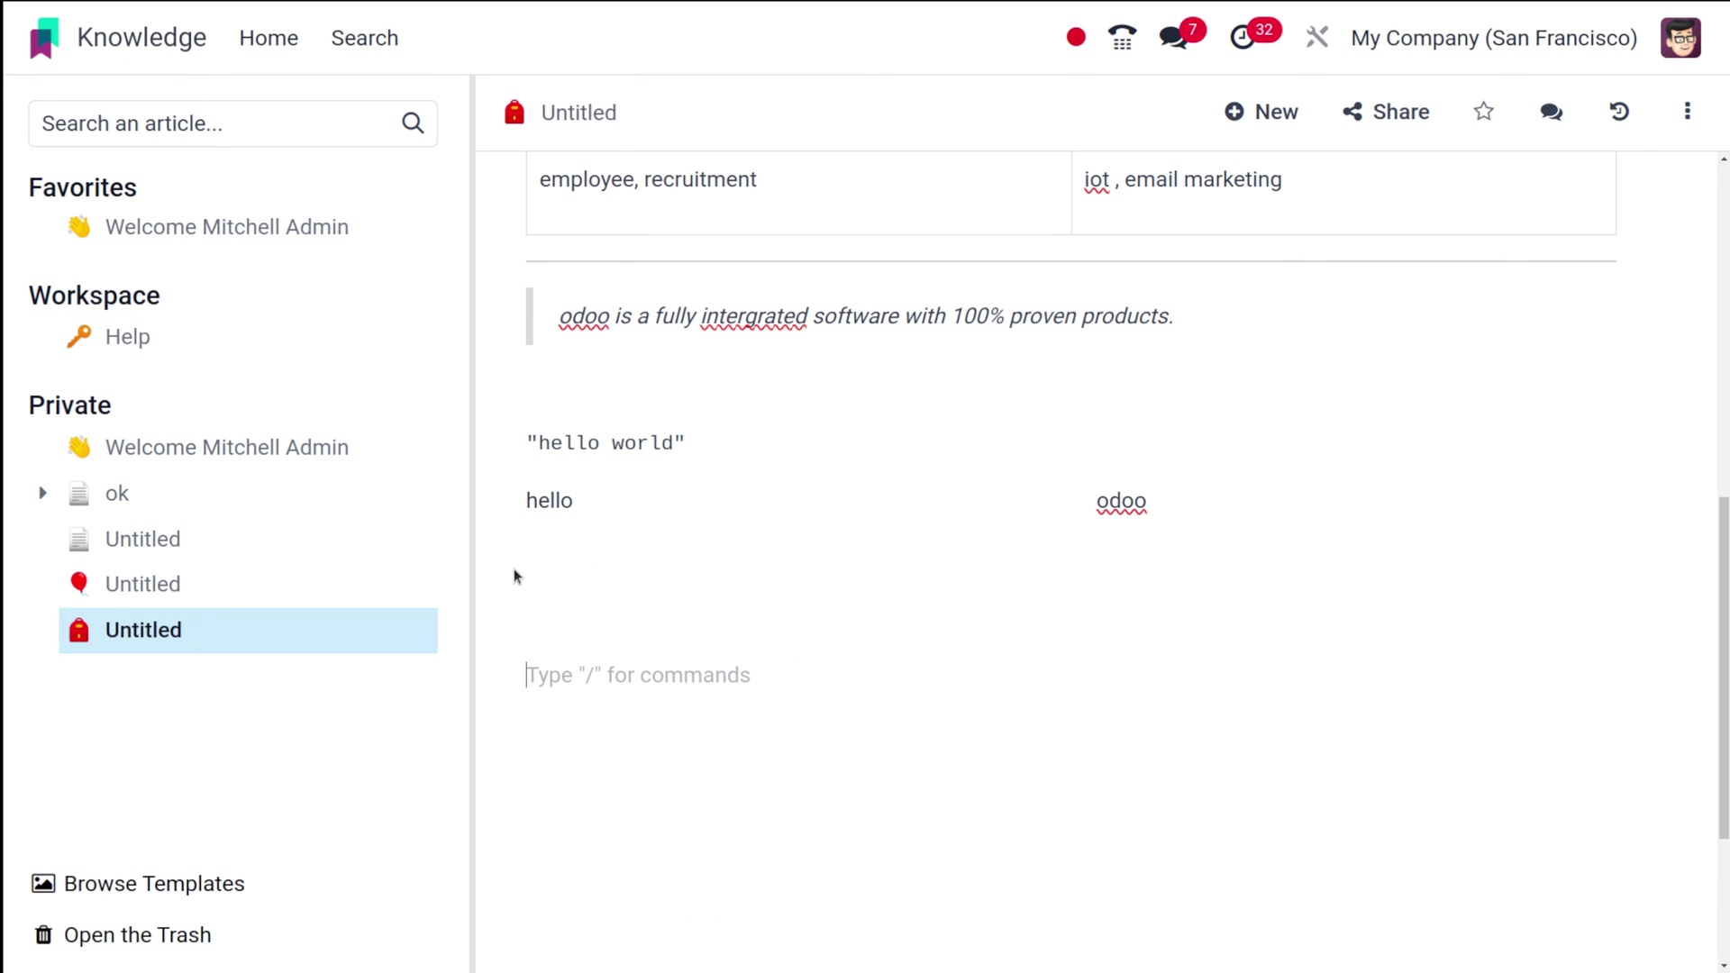
type("/")
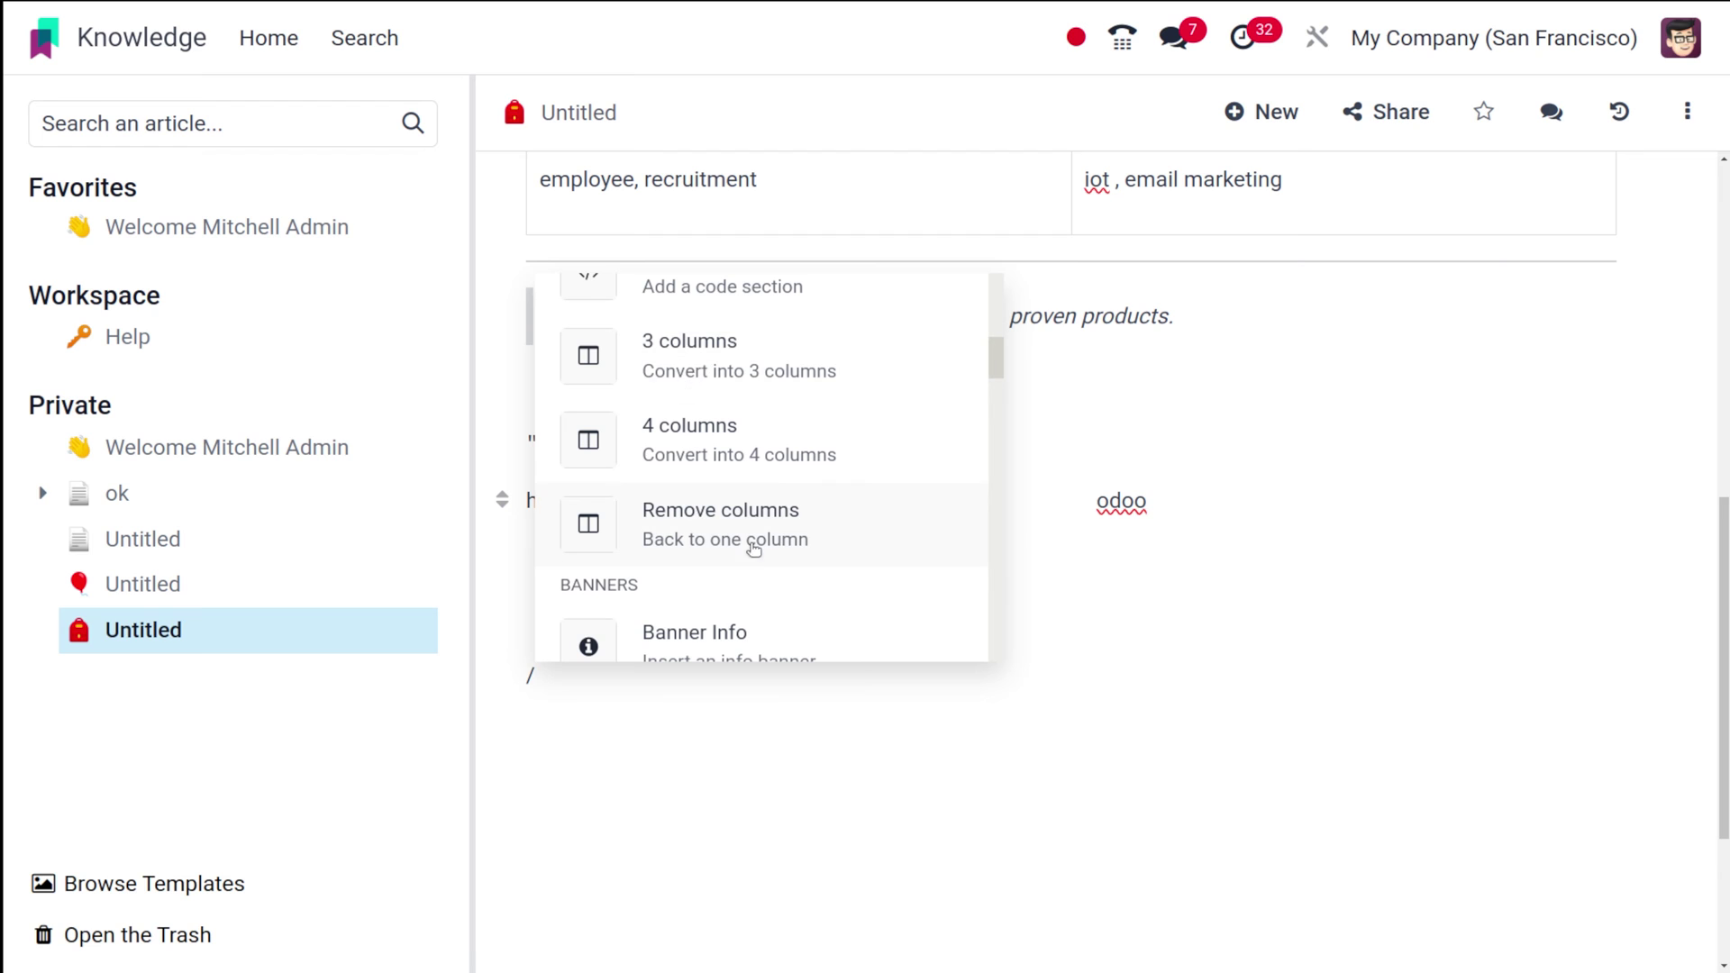
left_click(1176, 536)
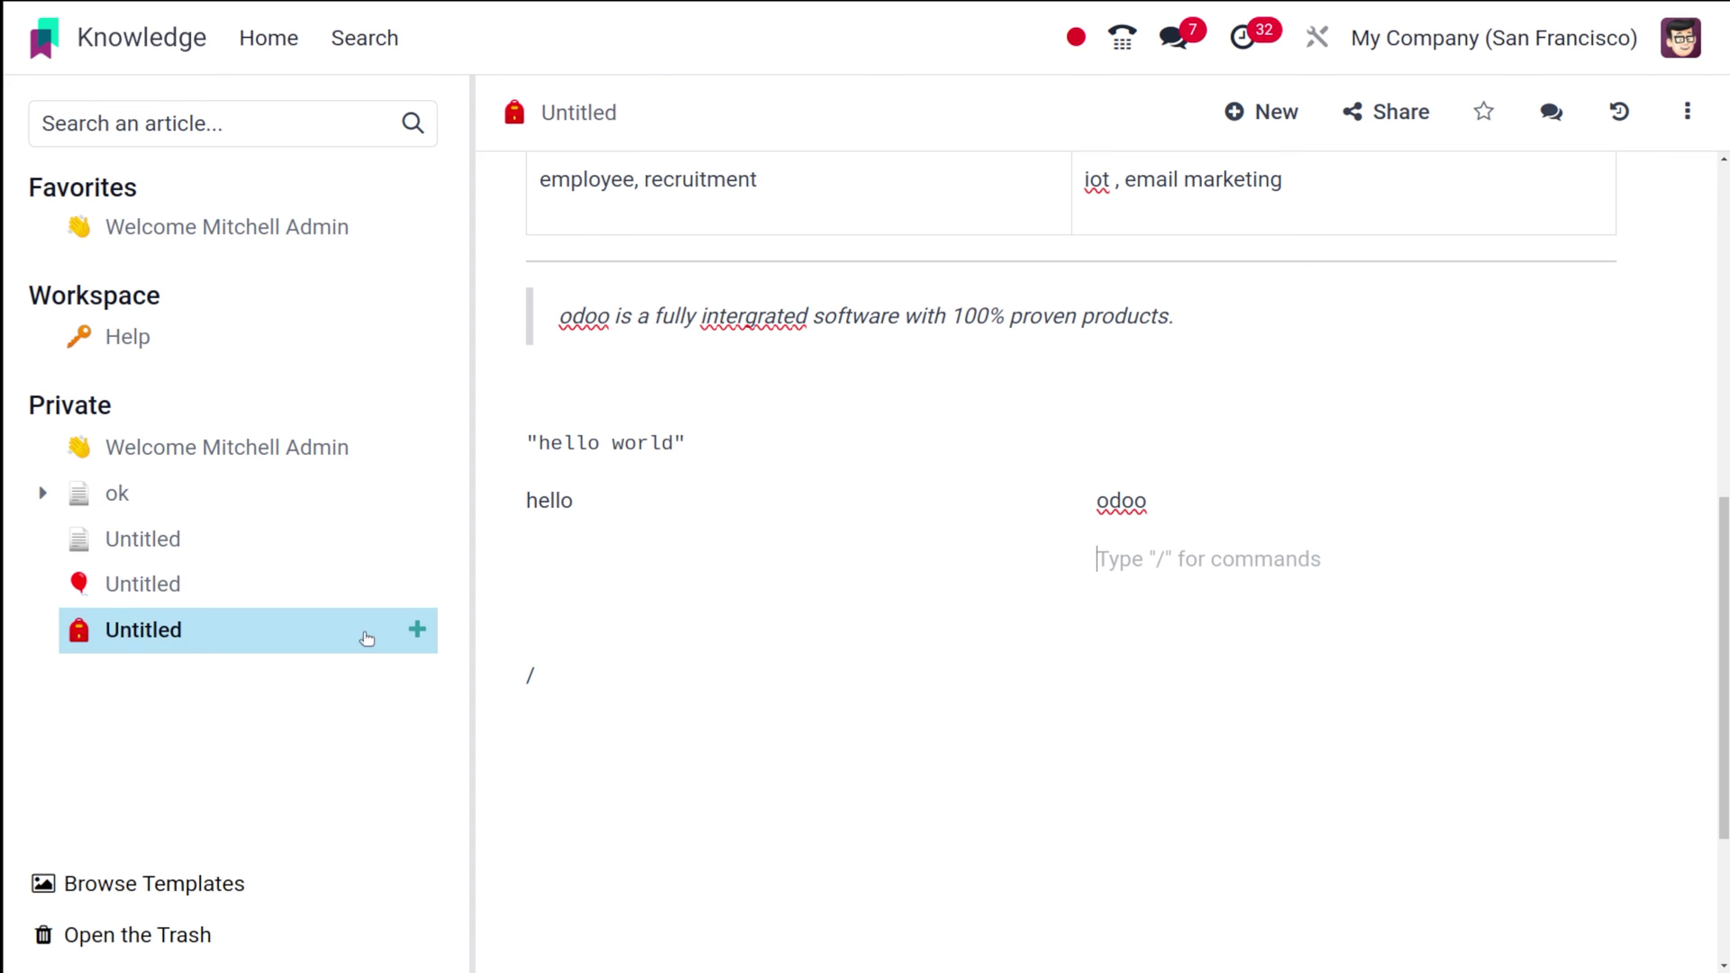
left_click(557, 668)
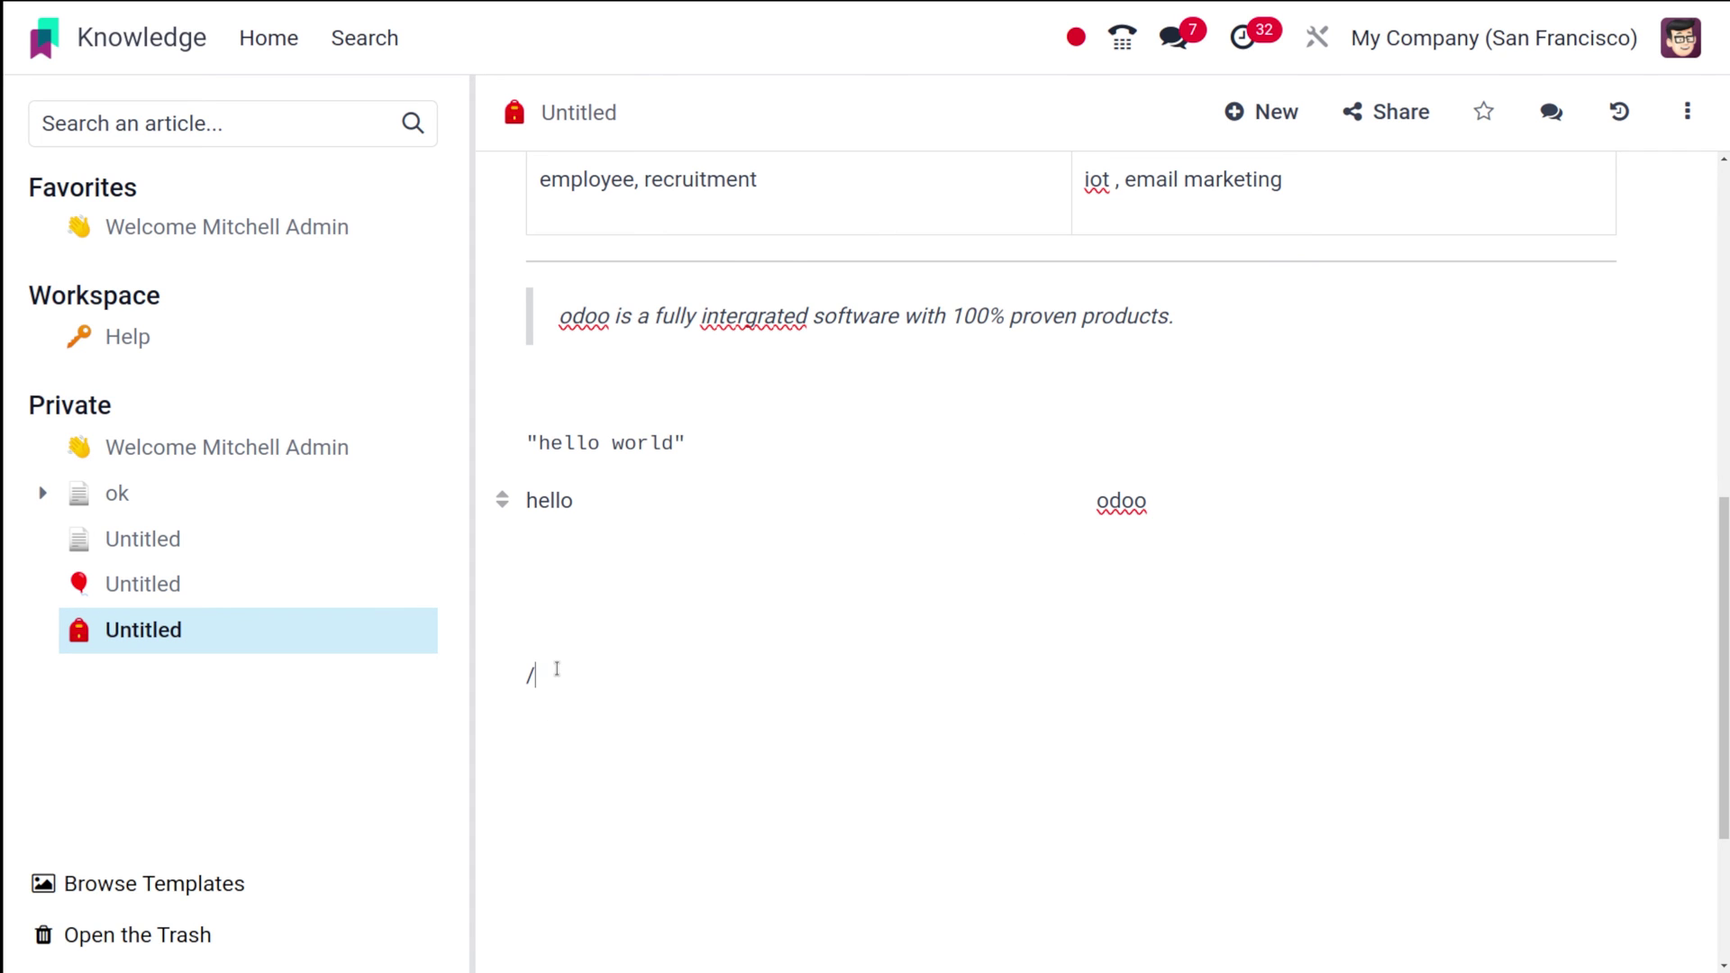
type("/")
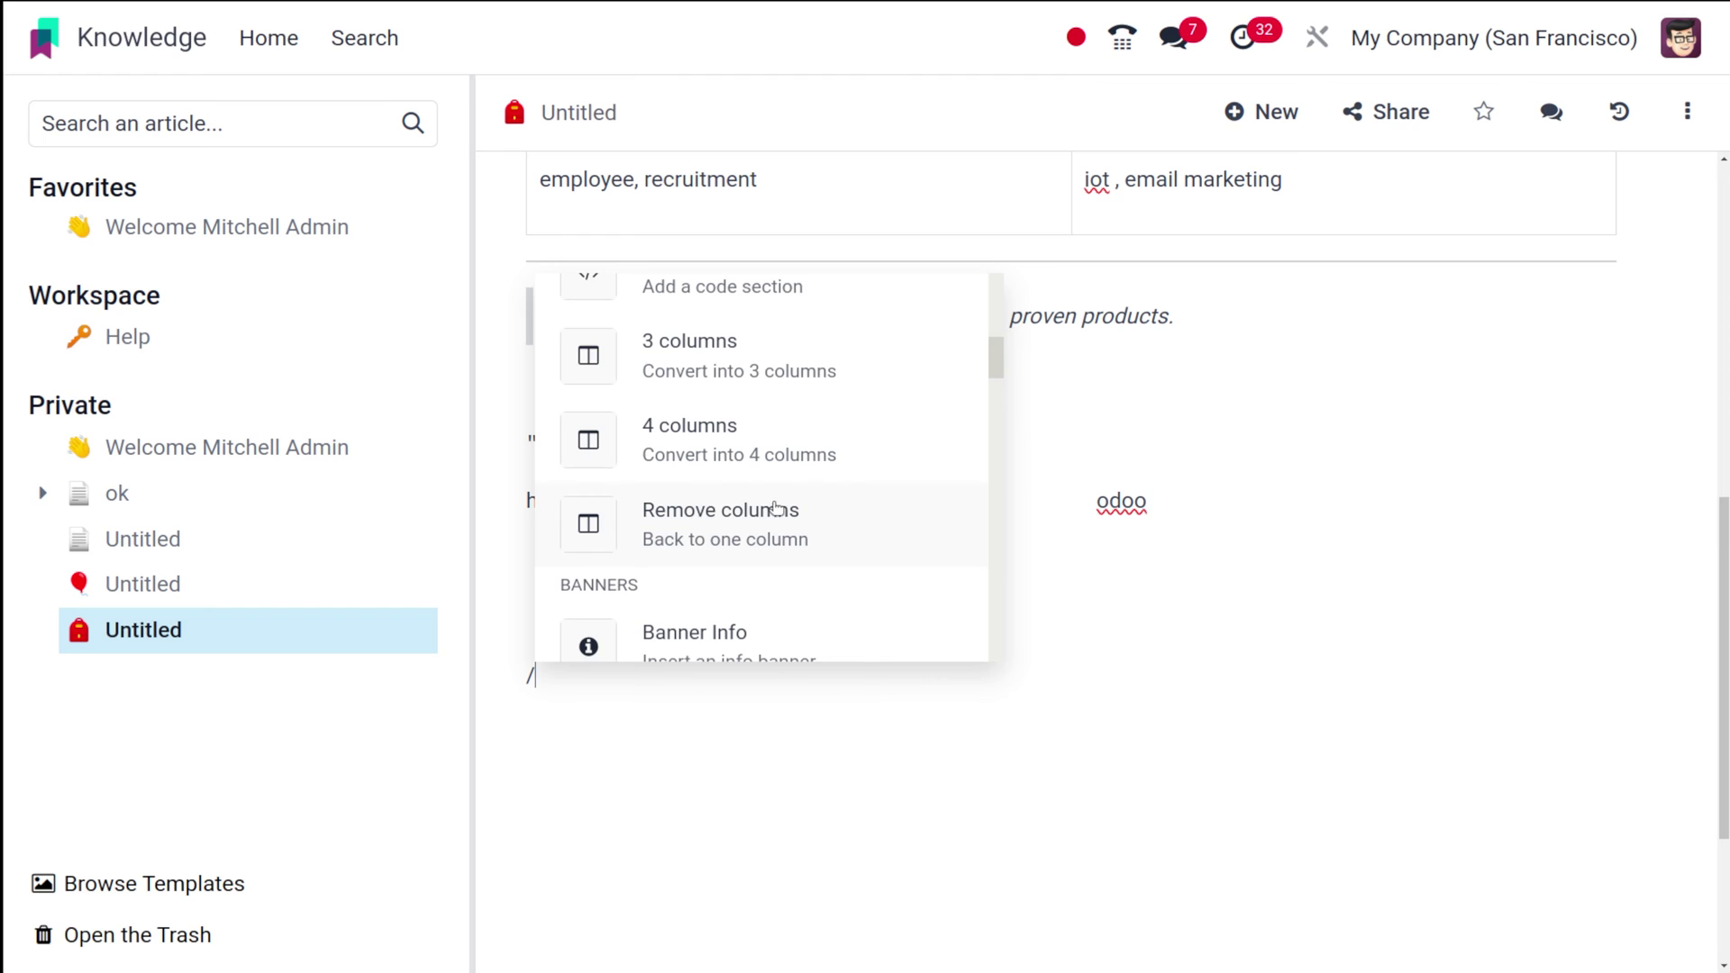
left_click(1041, 557)
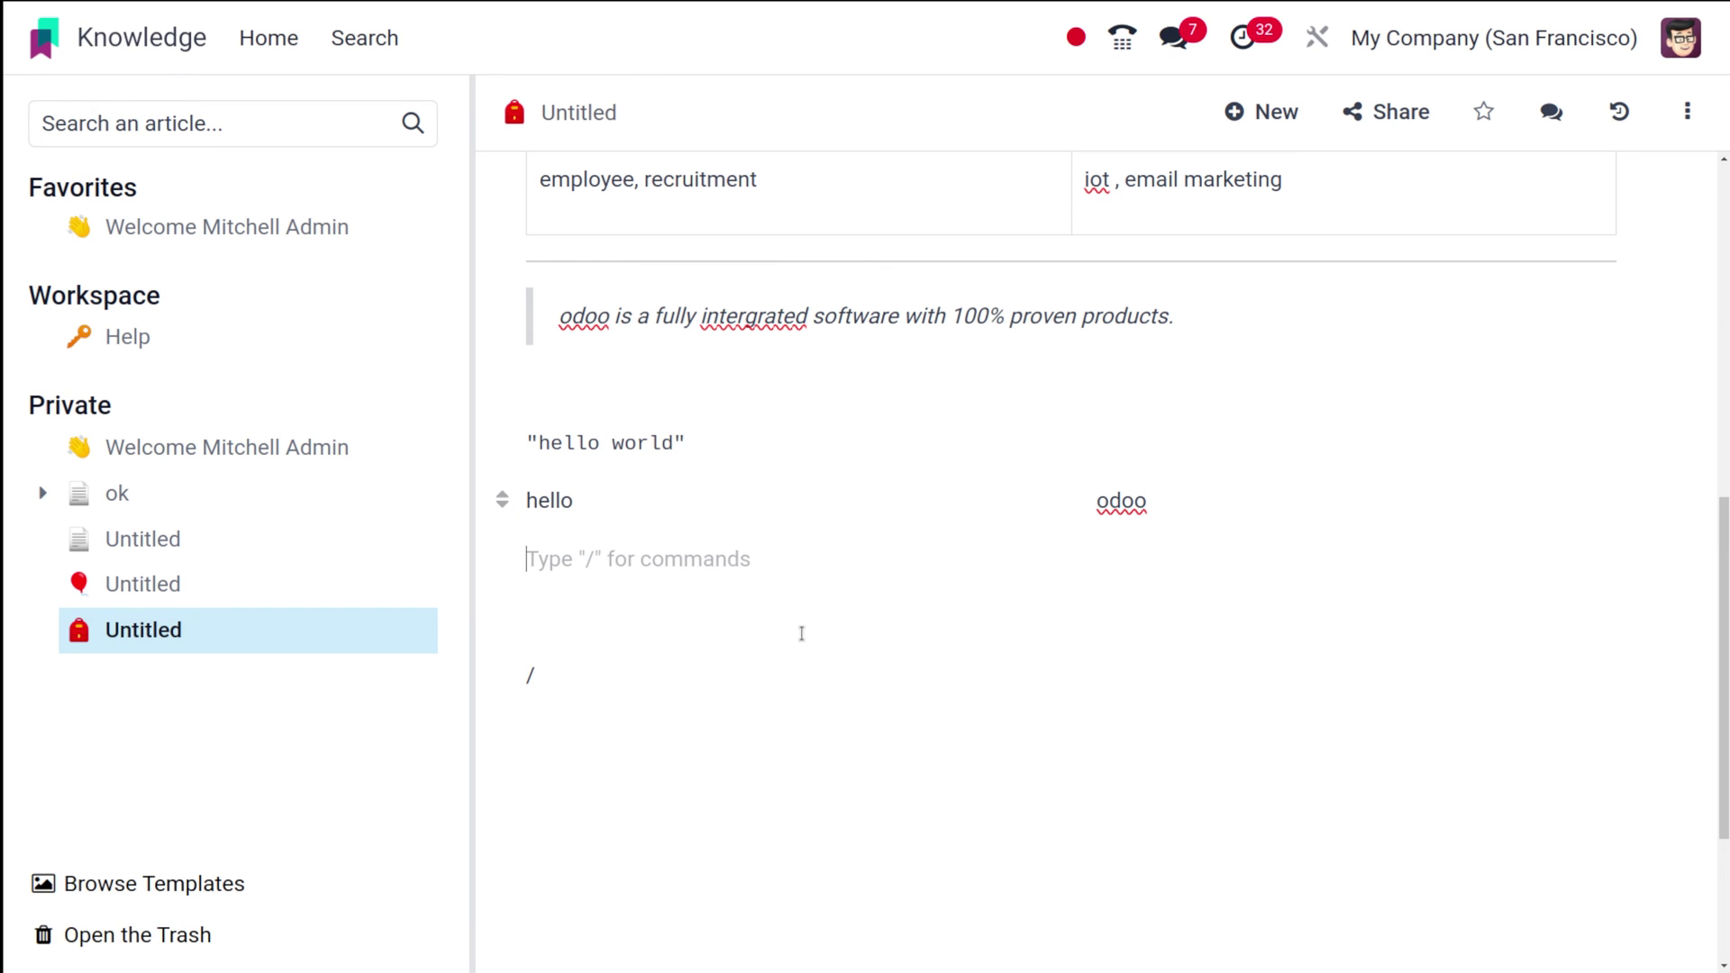
left_click(698, 679)
key("BackSpace")
key("BackSpace")
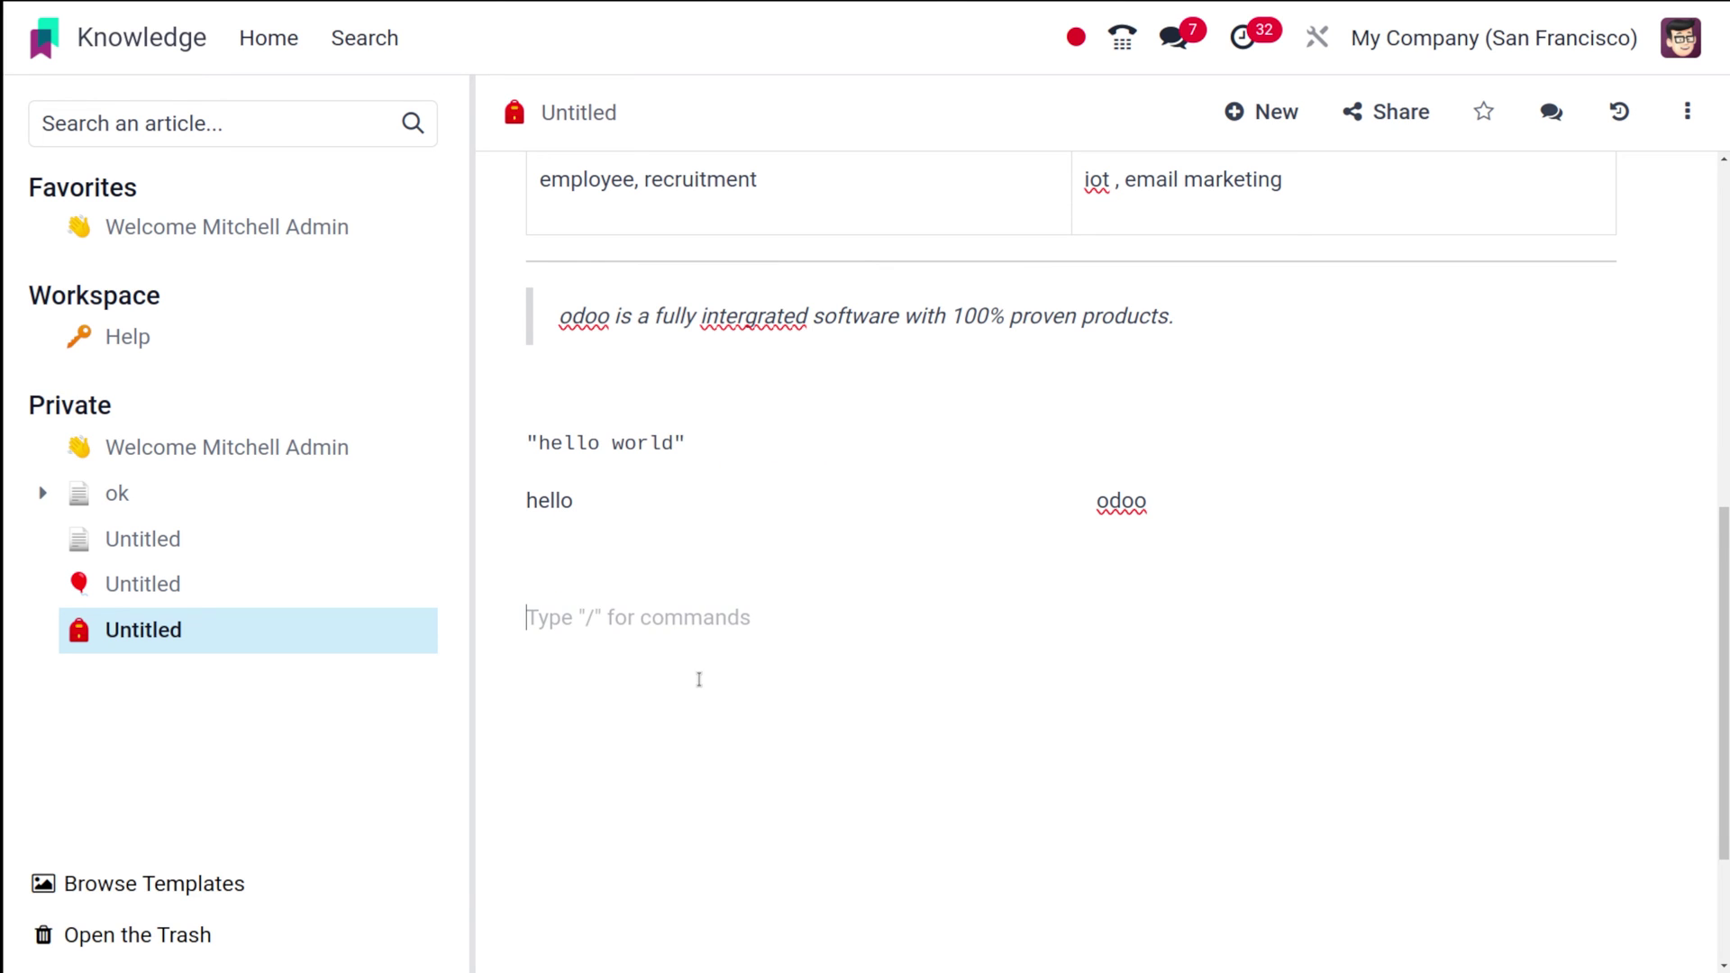
- Remove the columns so the text returns to one column, and delete an extra empty line between "hello" and "odoo"
type("/")
left_click(709, 468)
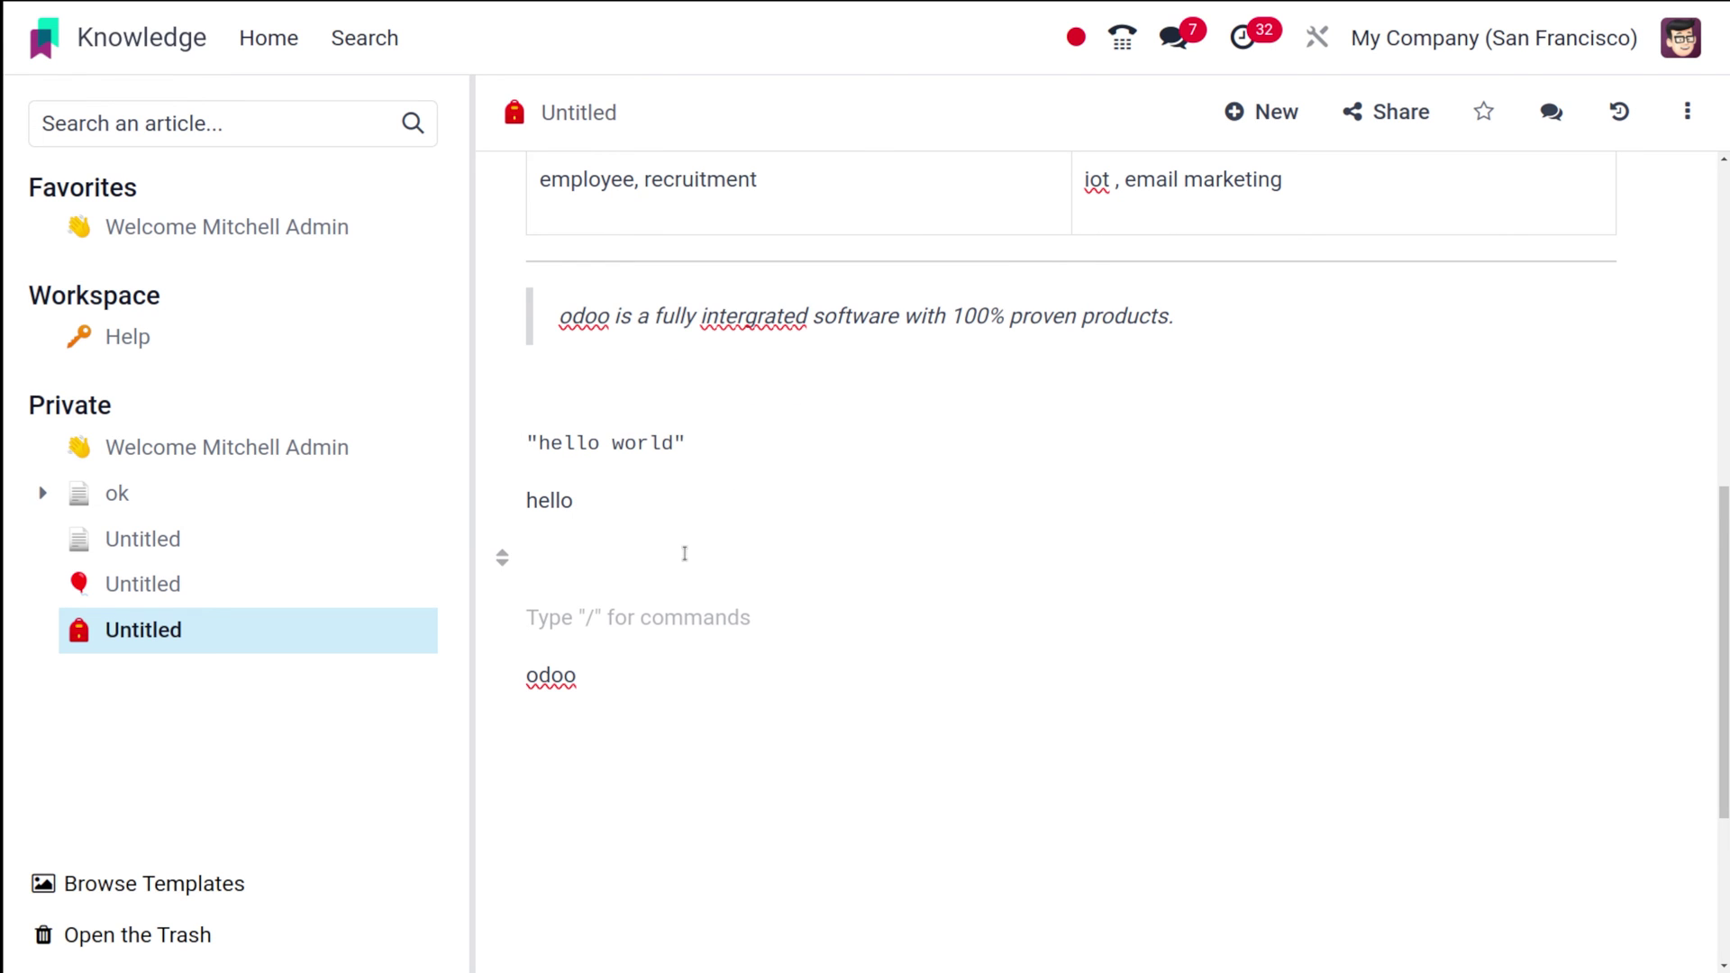
key("BackSpace")
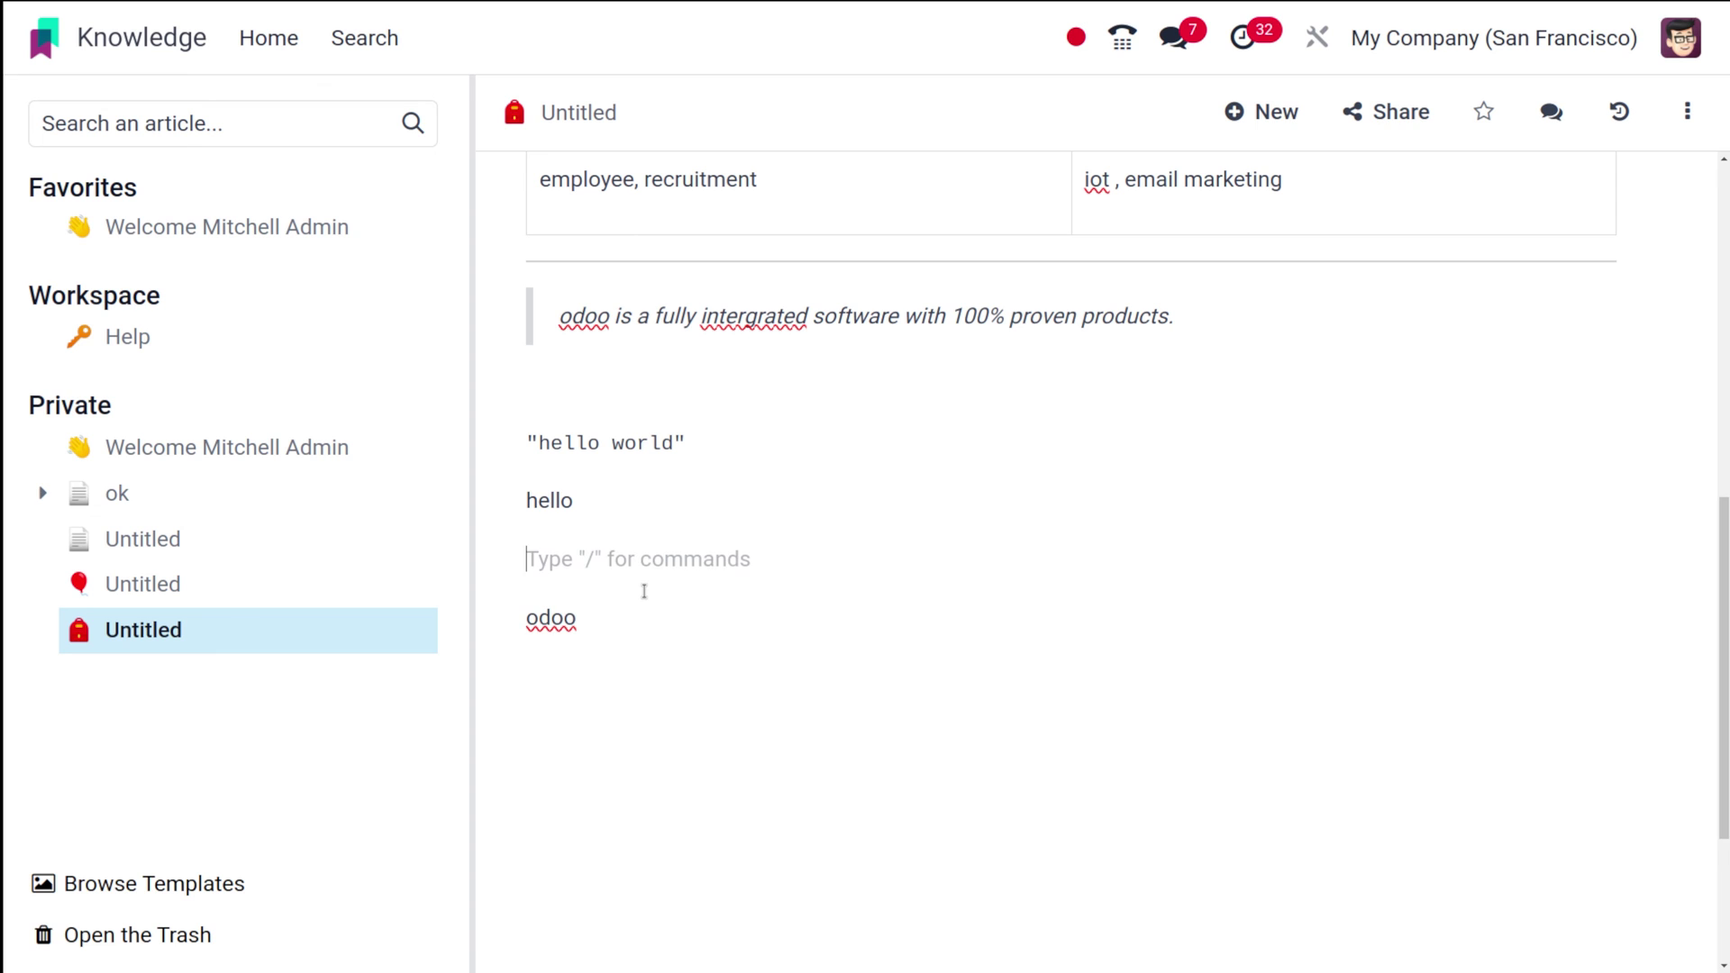
- Insert an info banner below the "odoo" line, reading "this is an article about Odoo"
left_click(640, 620)
key("Return")
type("/")
scroll(768, 554, "down", 3)
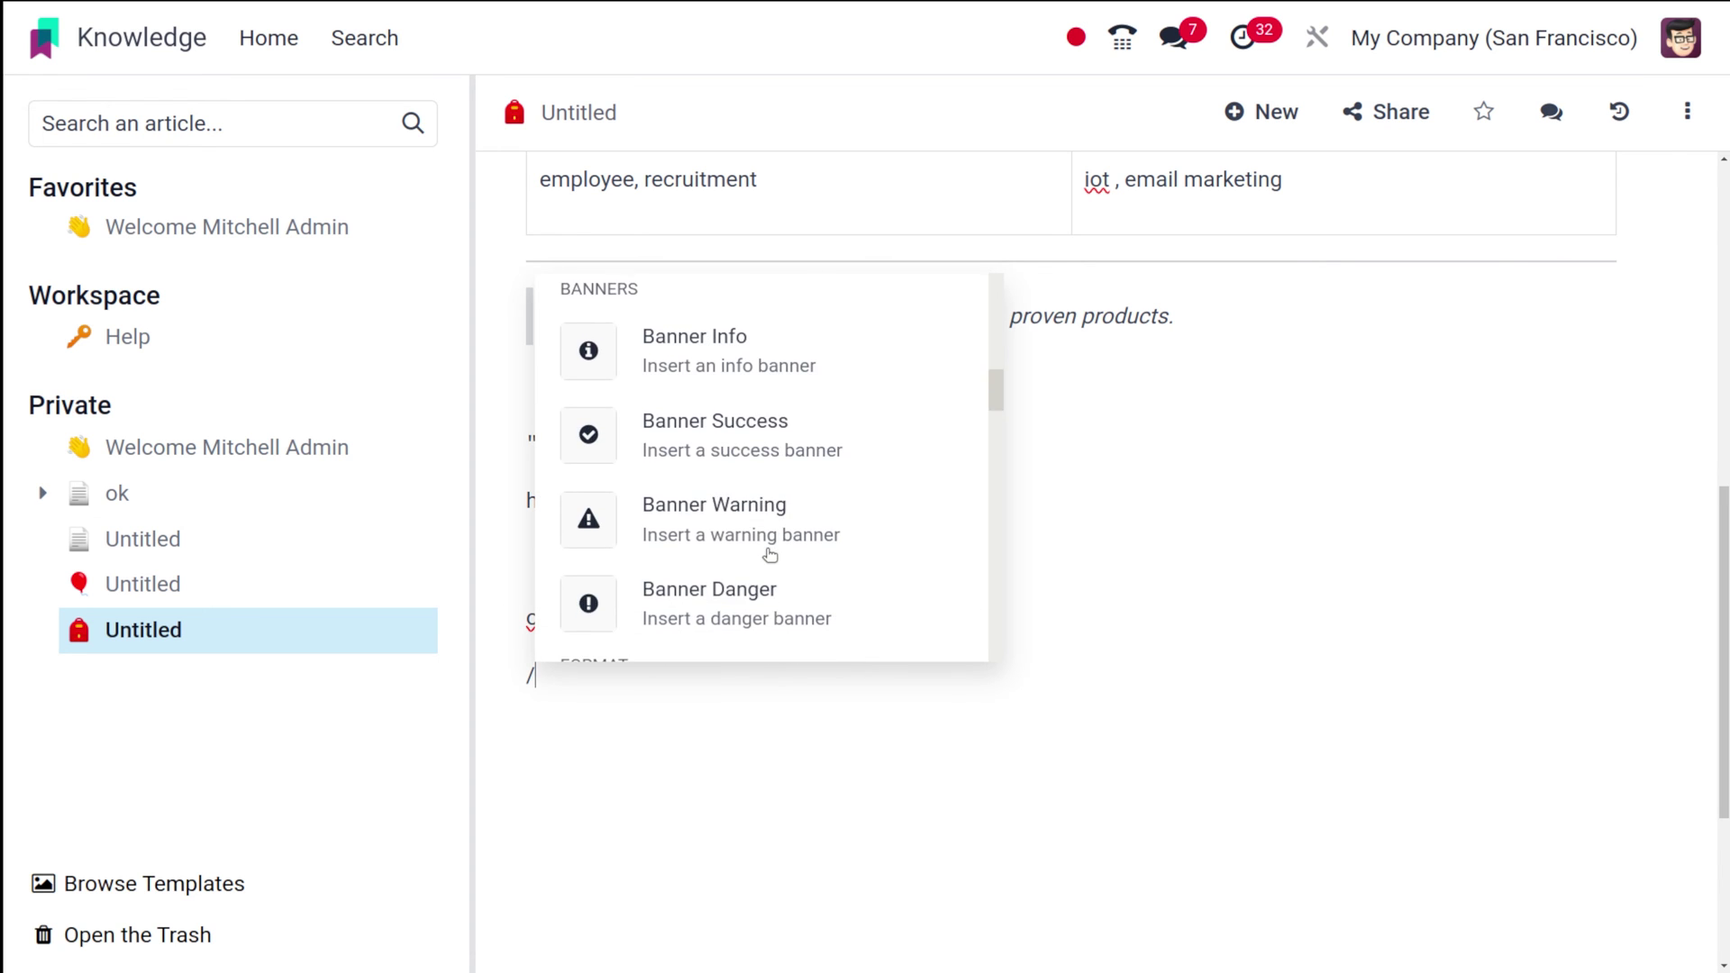
left_click(728, 352)
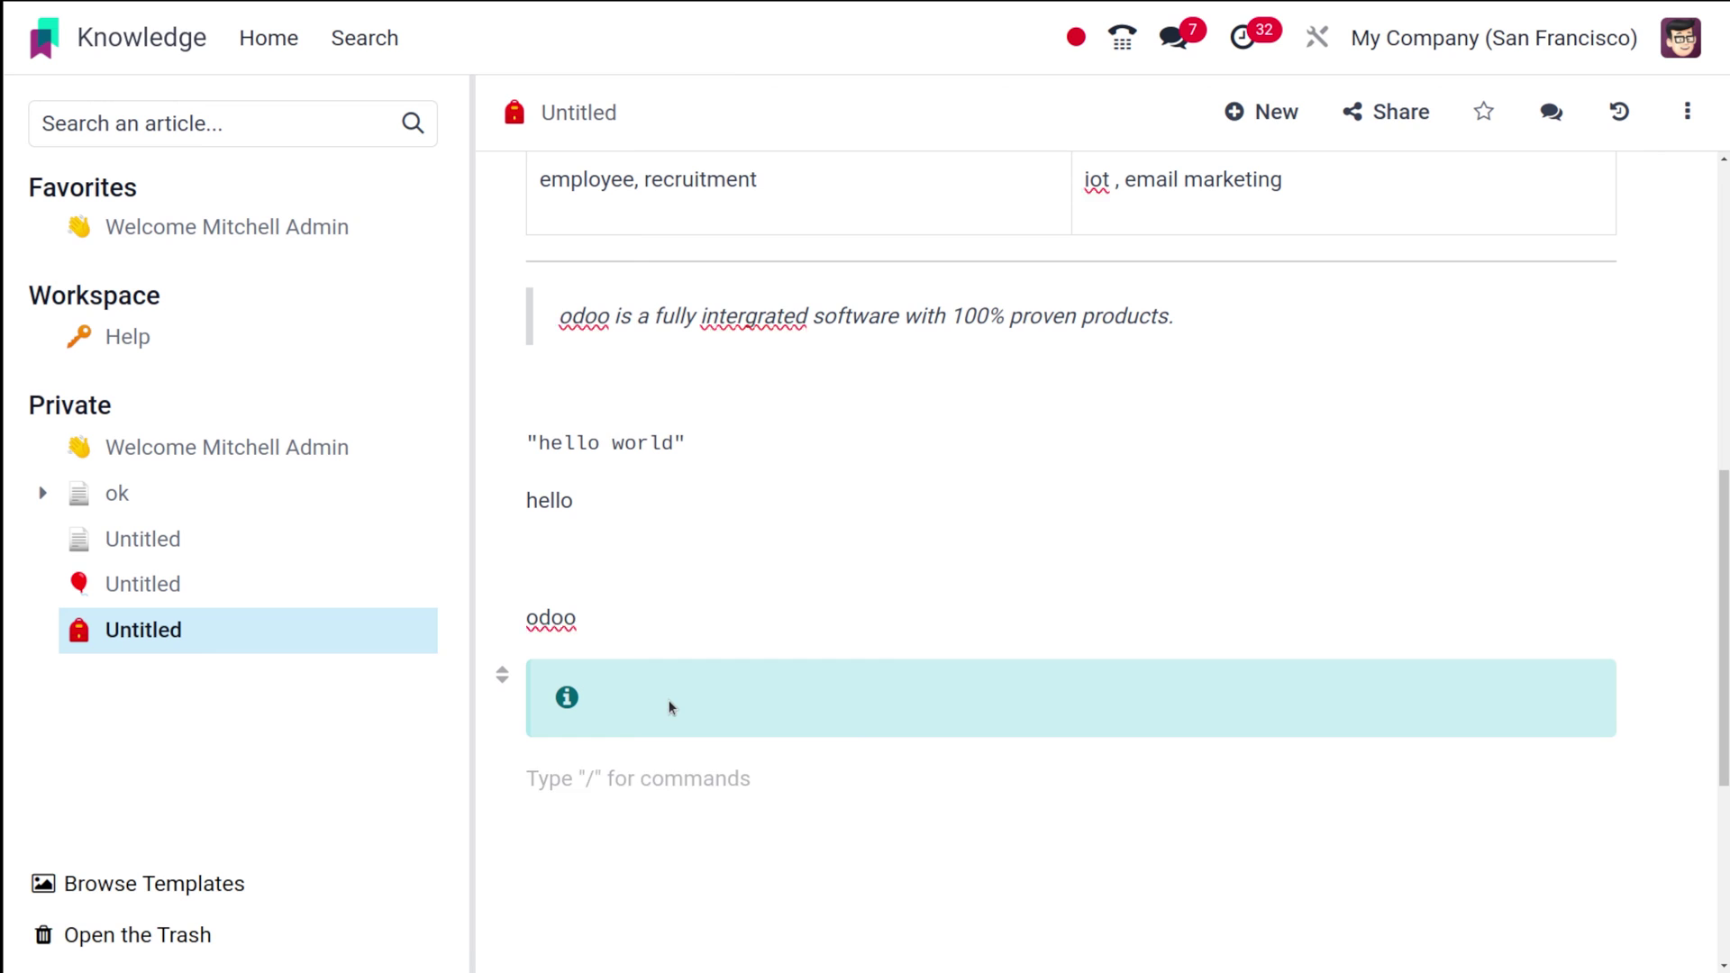
type("this is an ar")
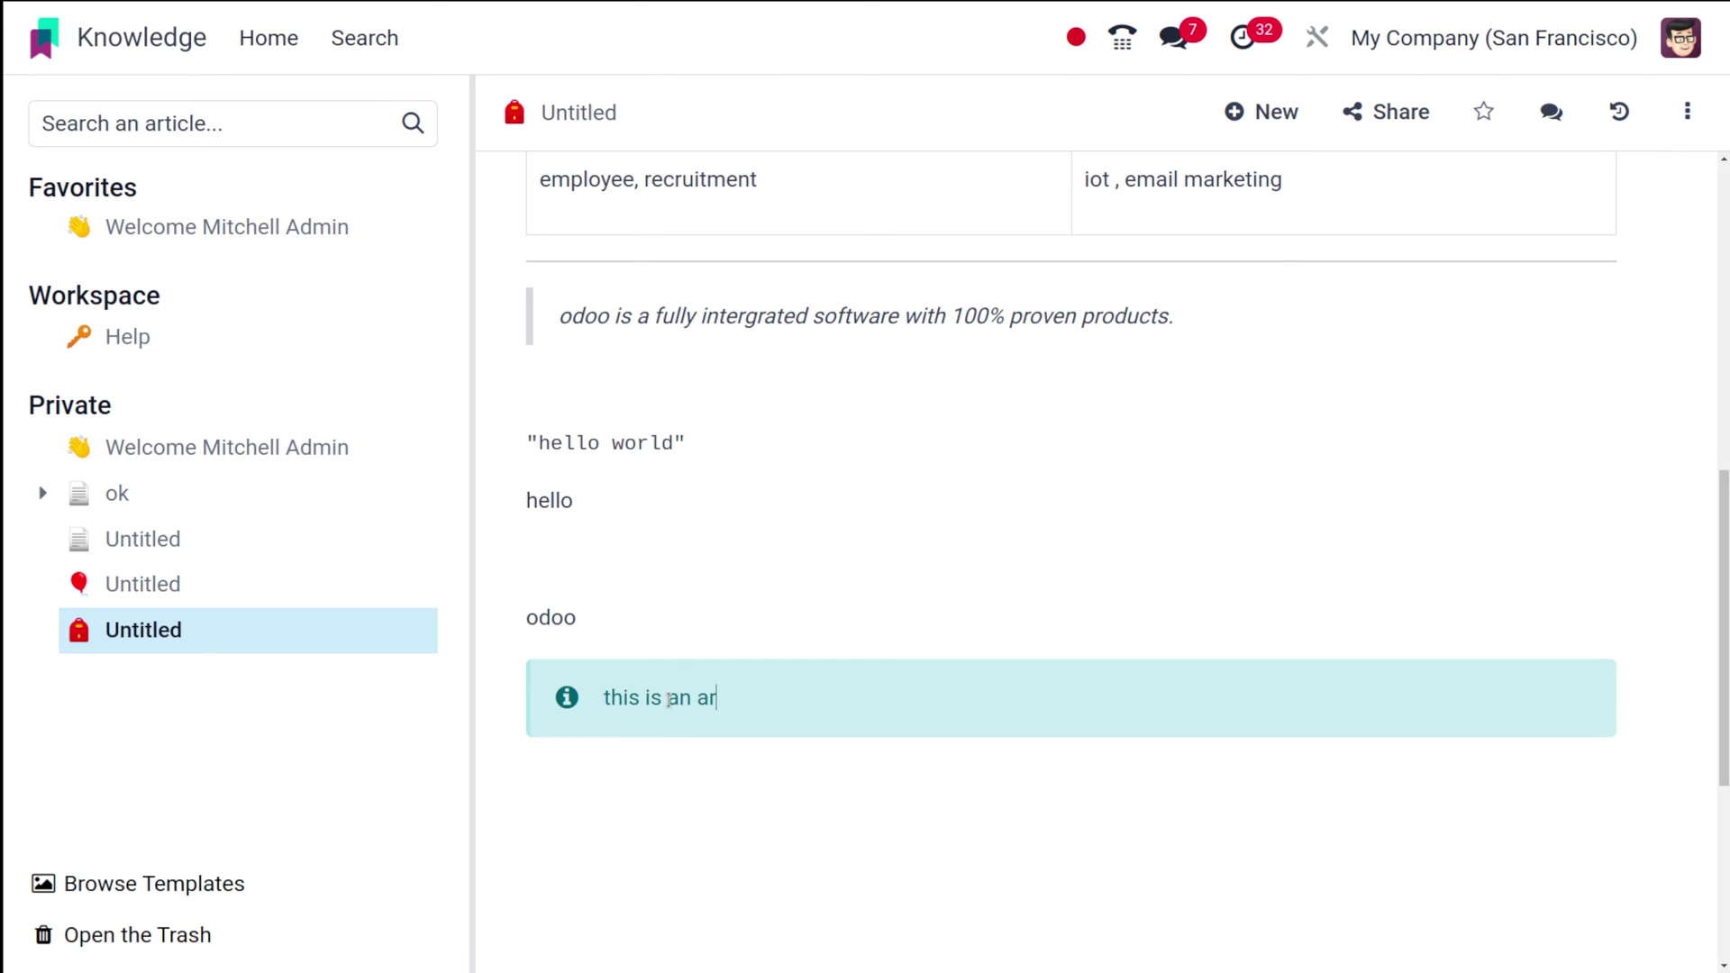
type("ticle about Odoo")
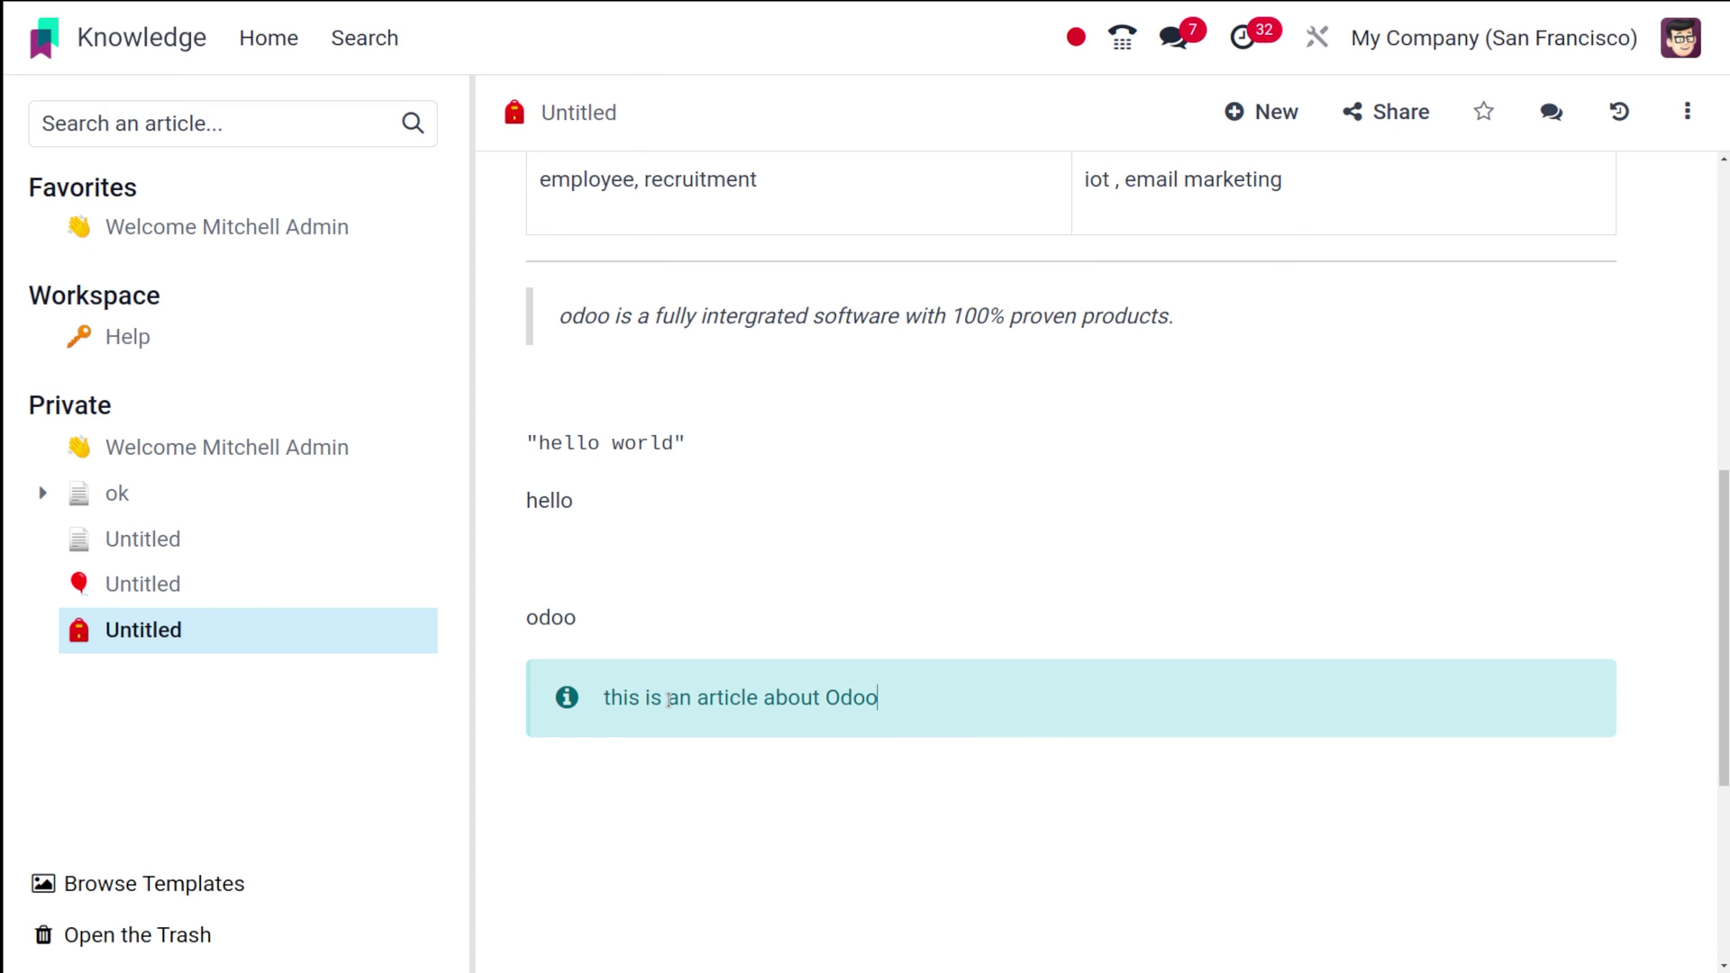
key("Return")
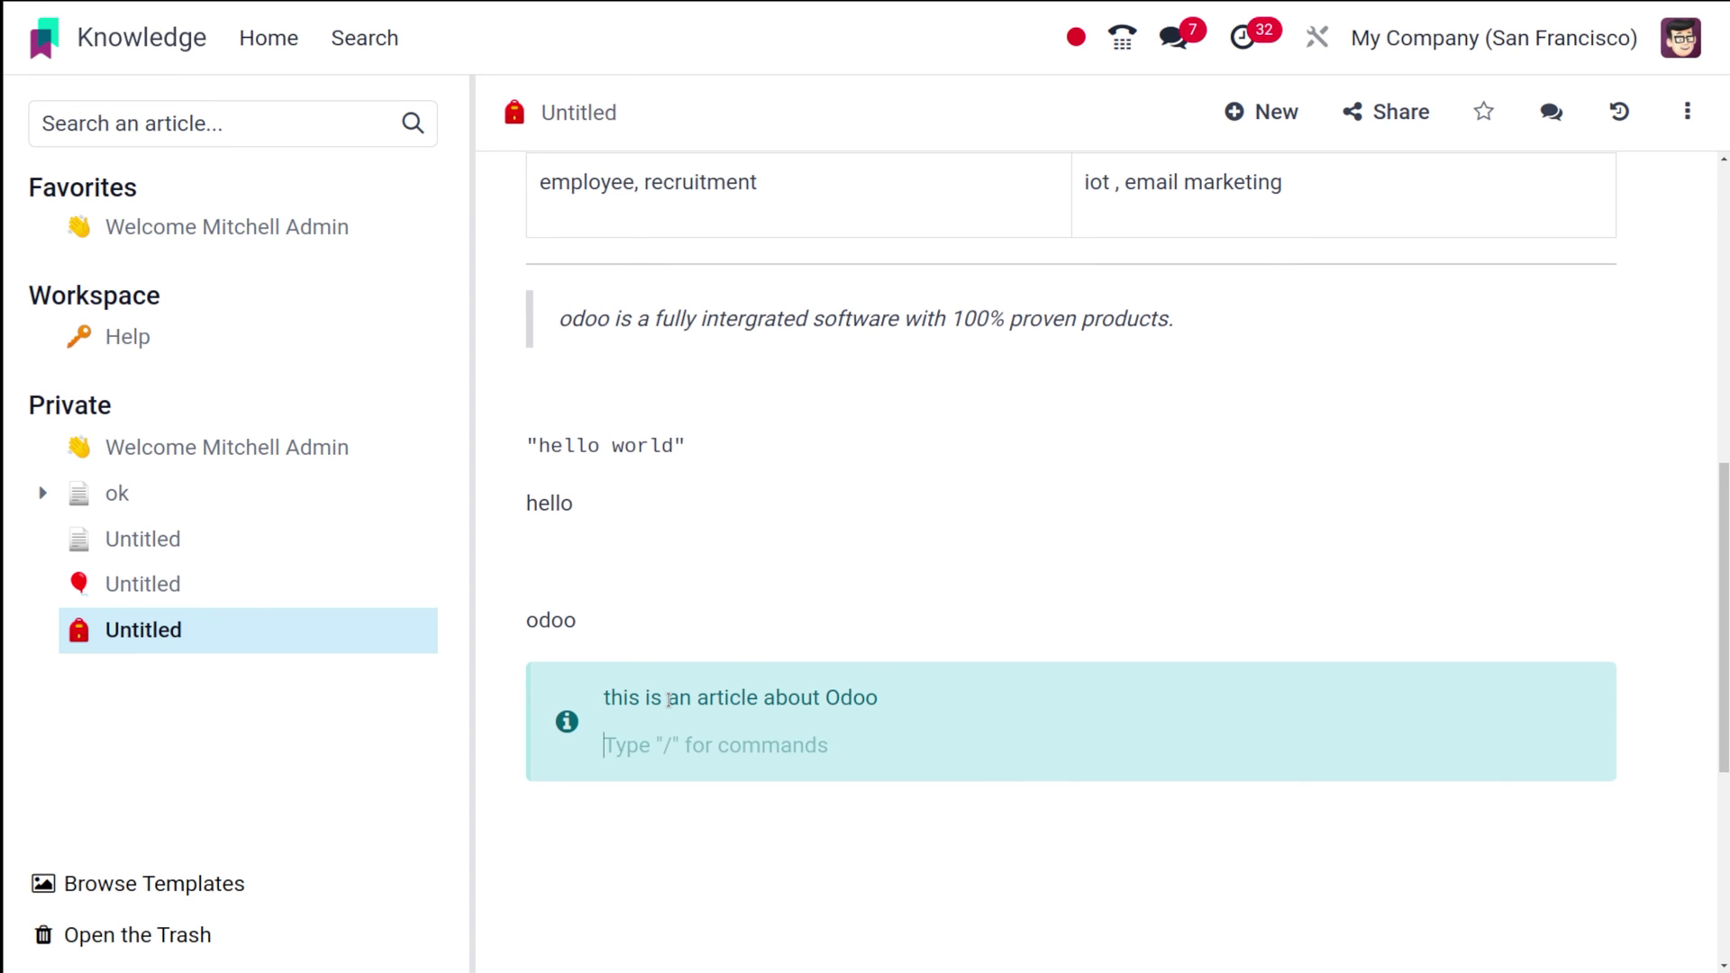
key("BackSpace")
key("Return")
key("Return")
key("BackSpace")
key("BackSpace")
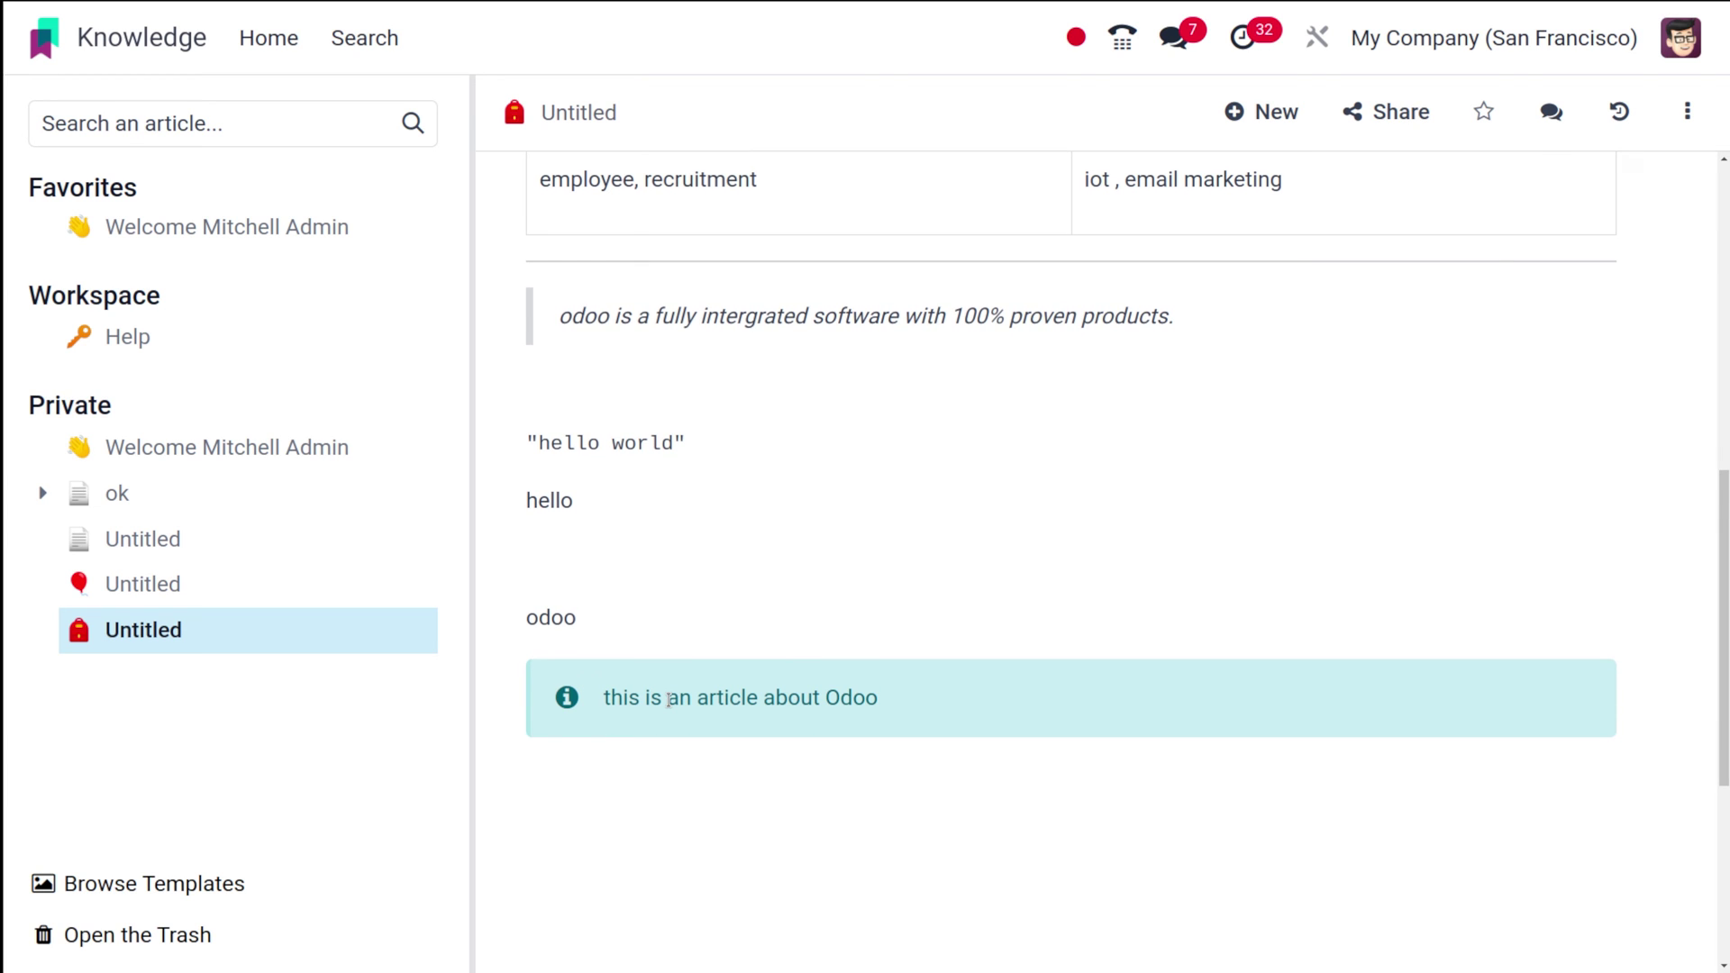
- Insert a success banner below the info banner, reading "you have completed the article"
left_click(582, 776)
type("/")
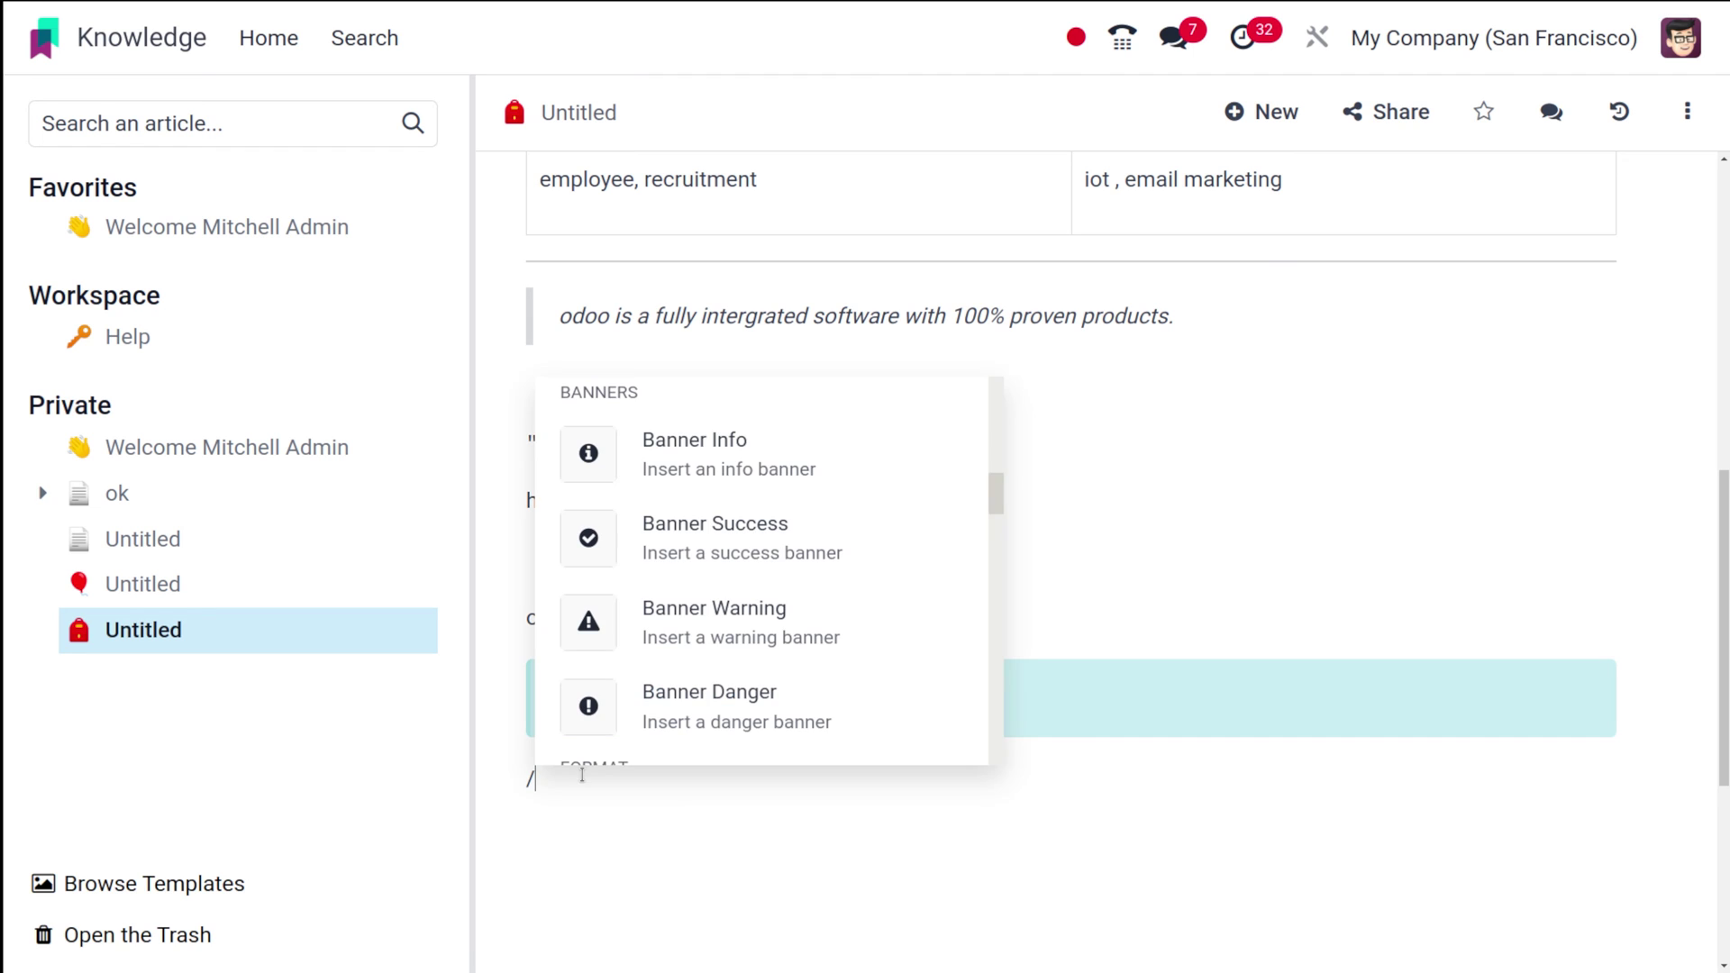
left_click(750, 544)
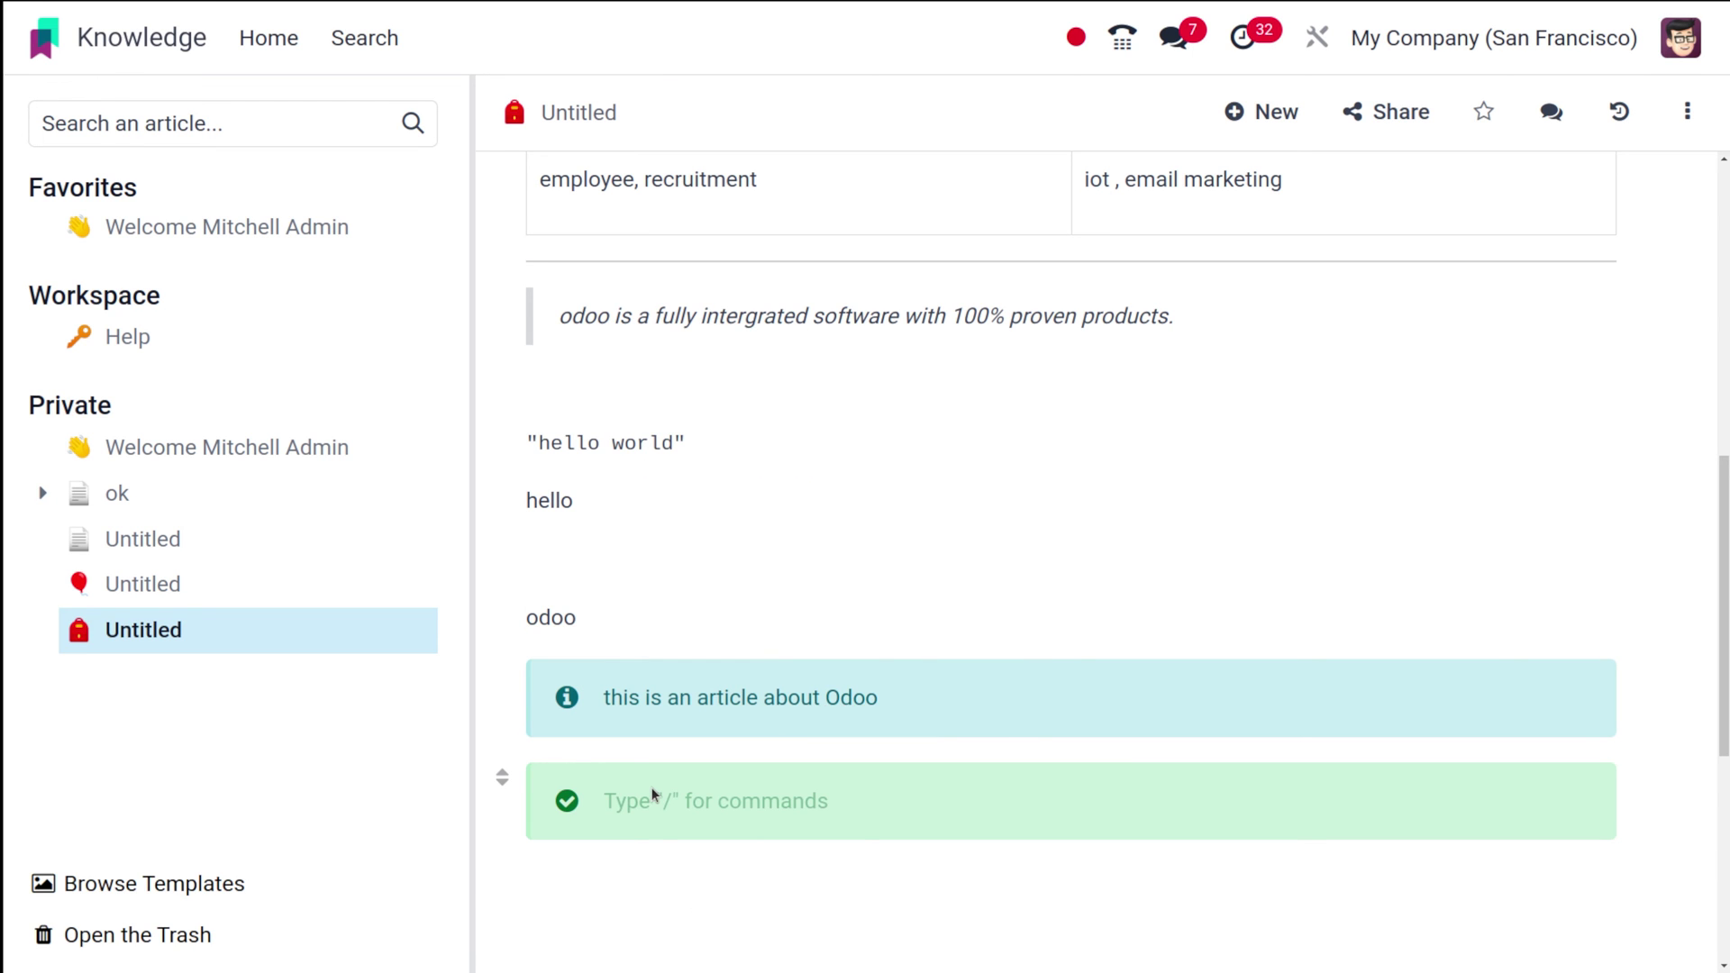
scroll(653, 794, "down", 3)
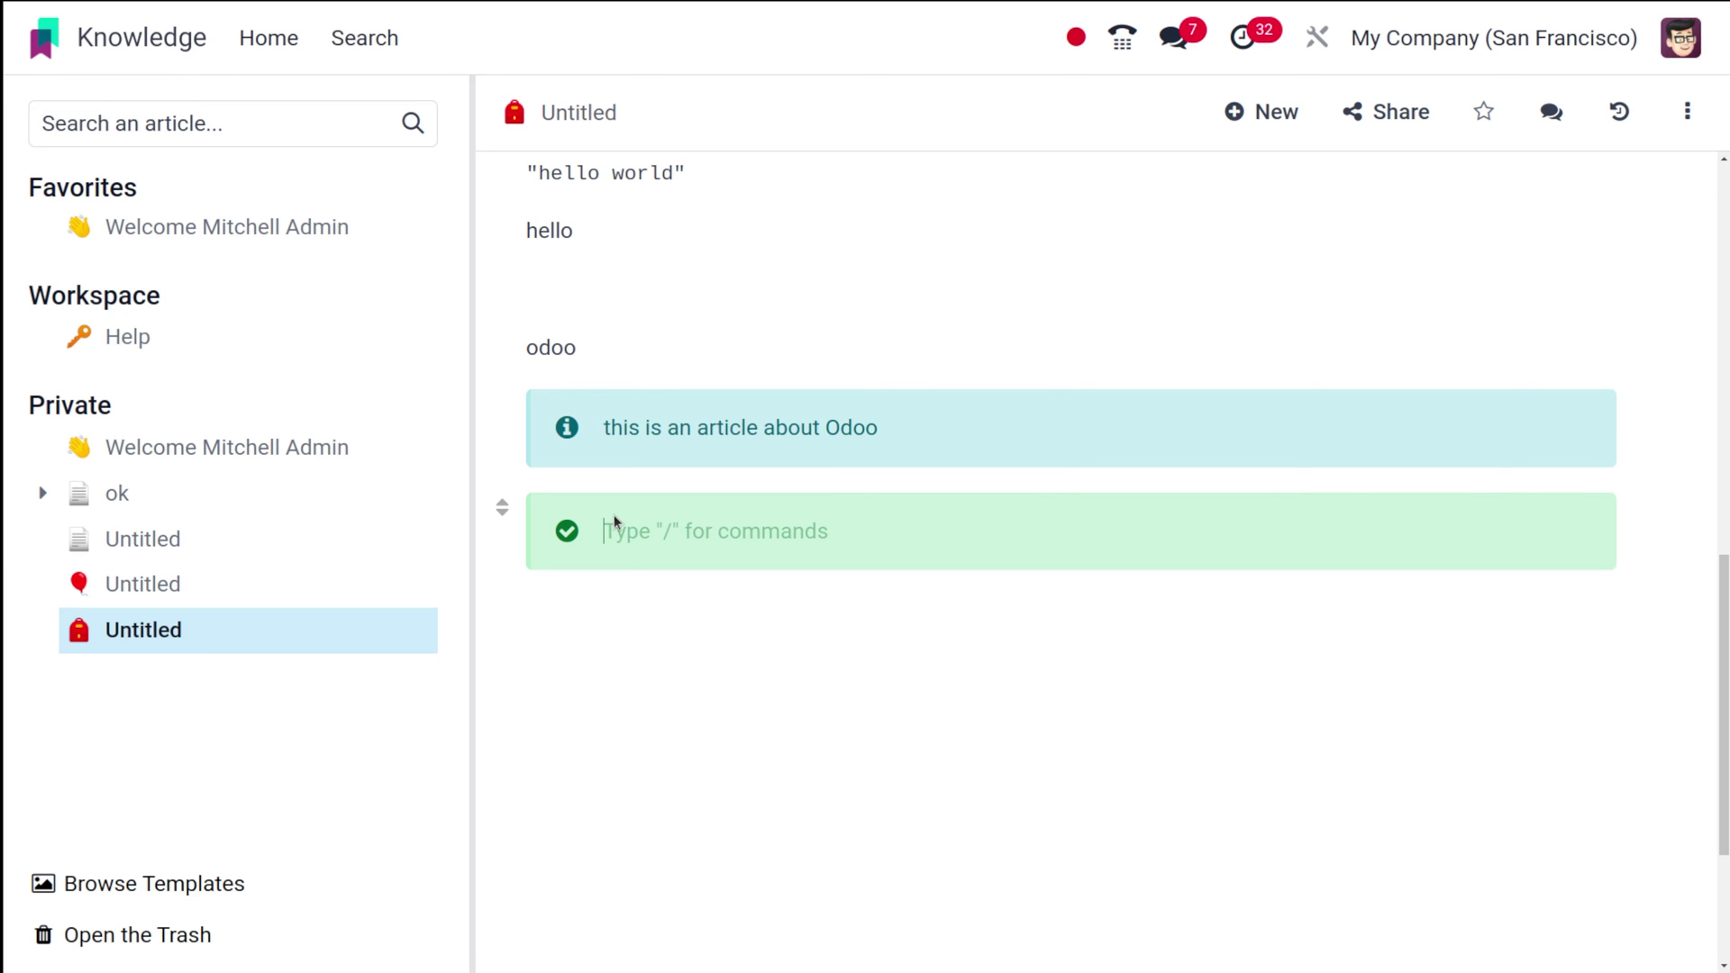
type("you")
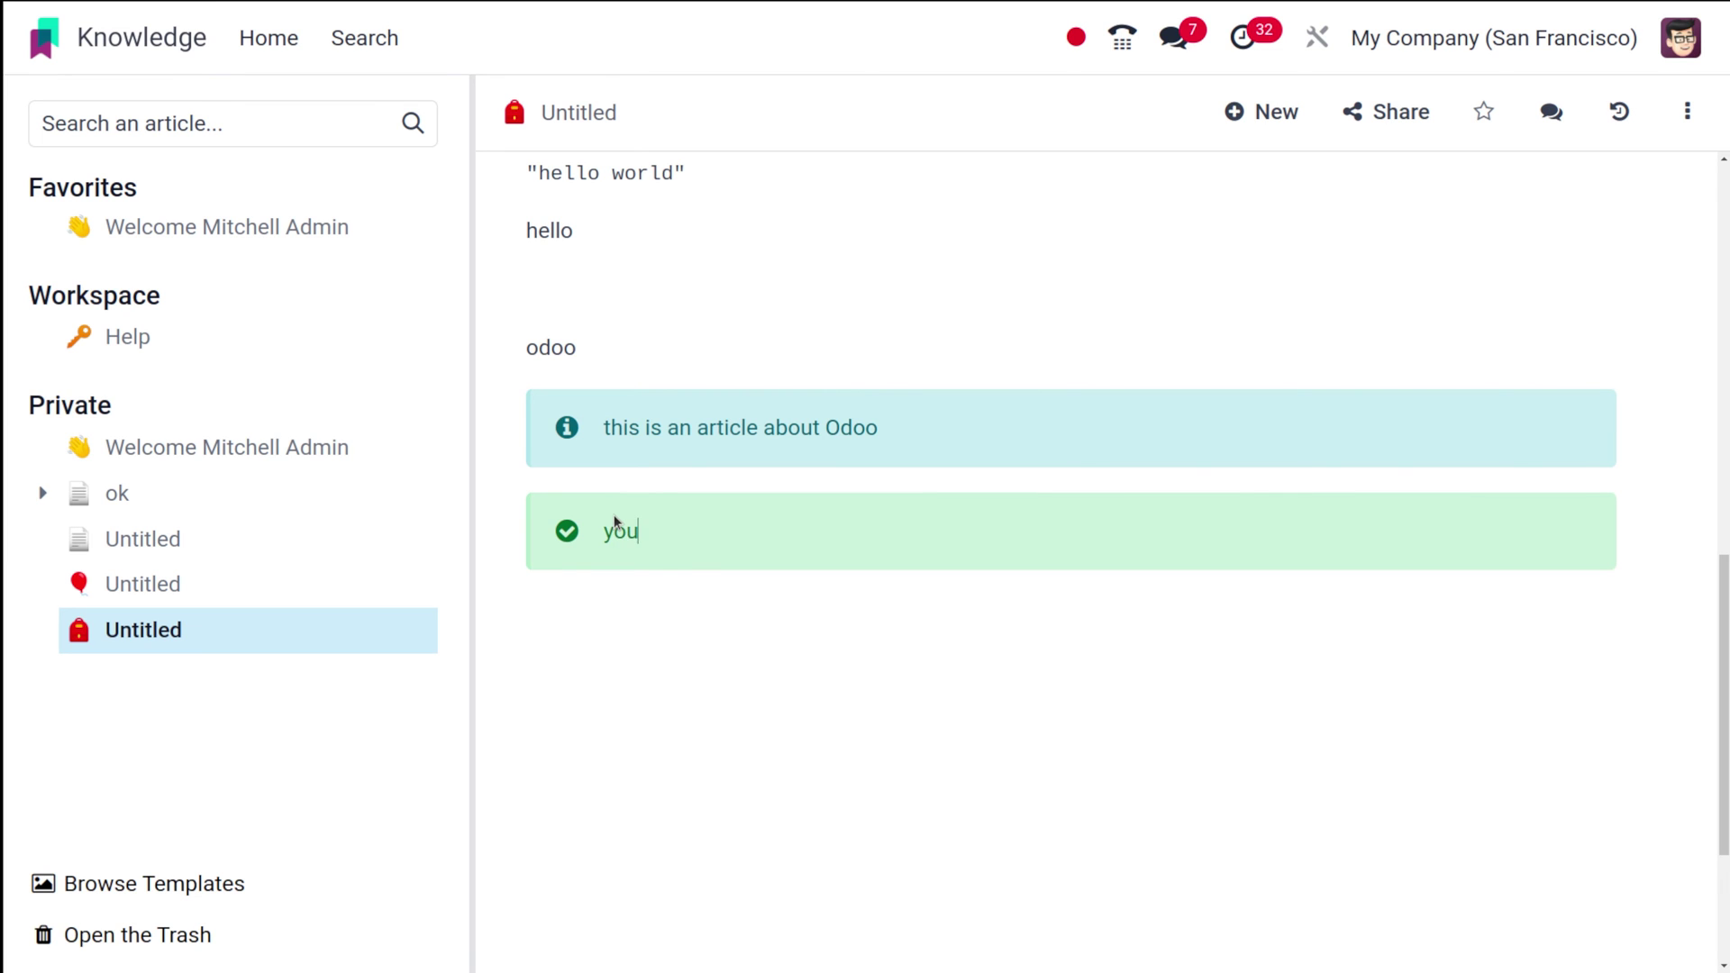
type(" have comple")
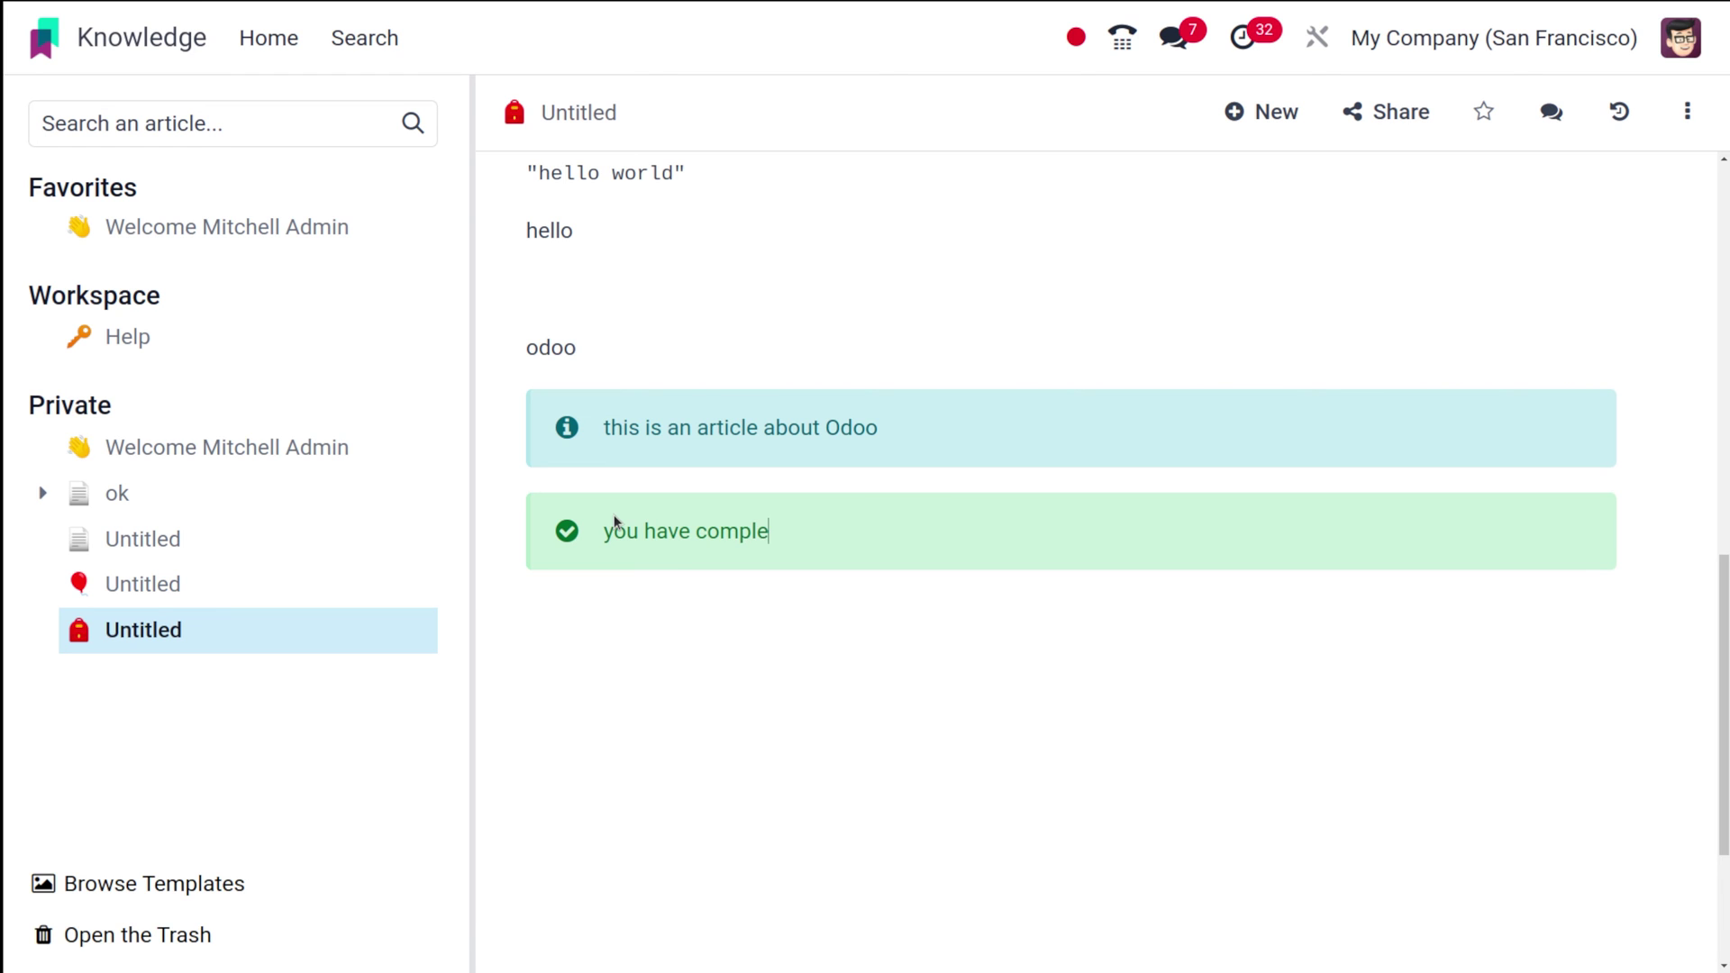
type("ted the article")
key("Return")
key("BackSpace")
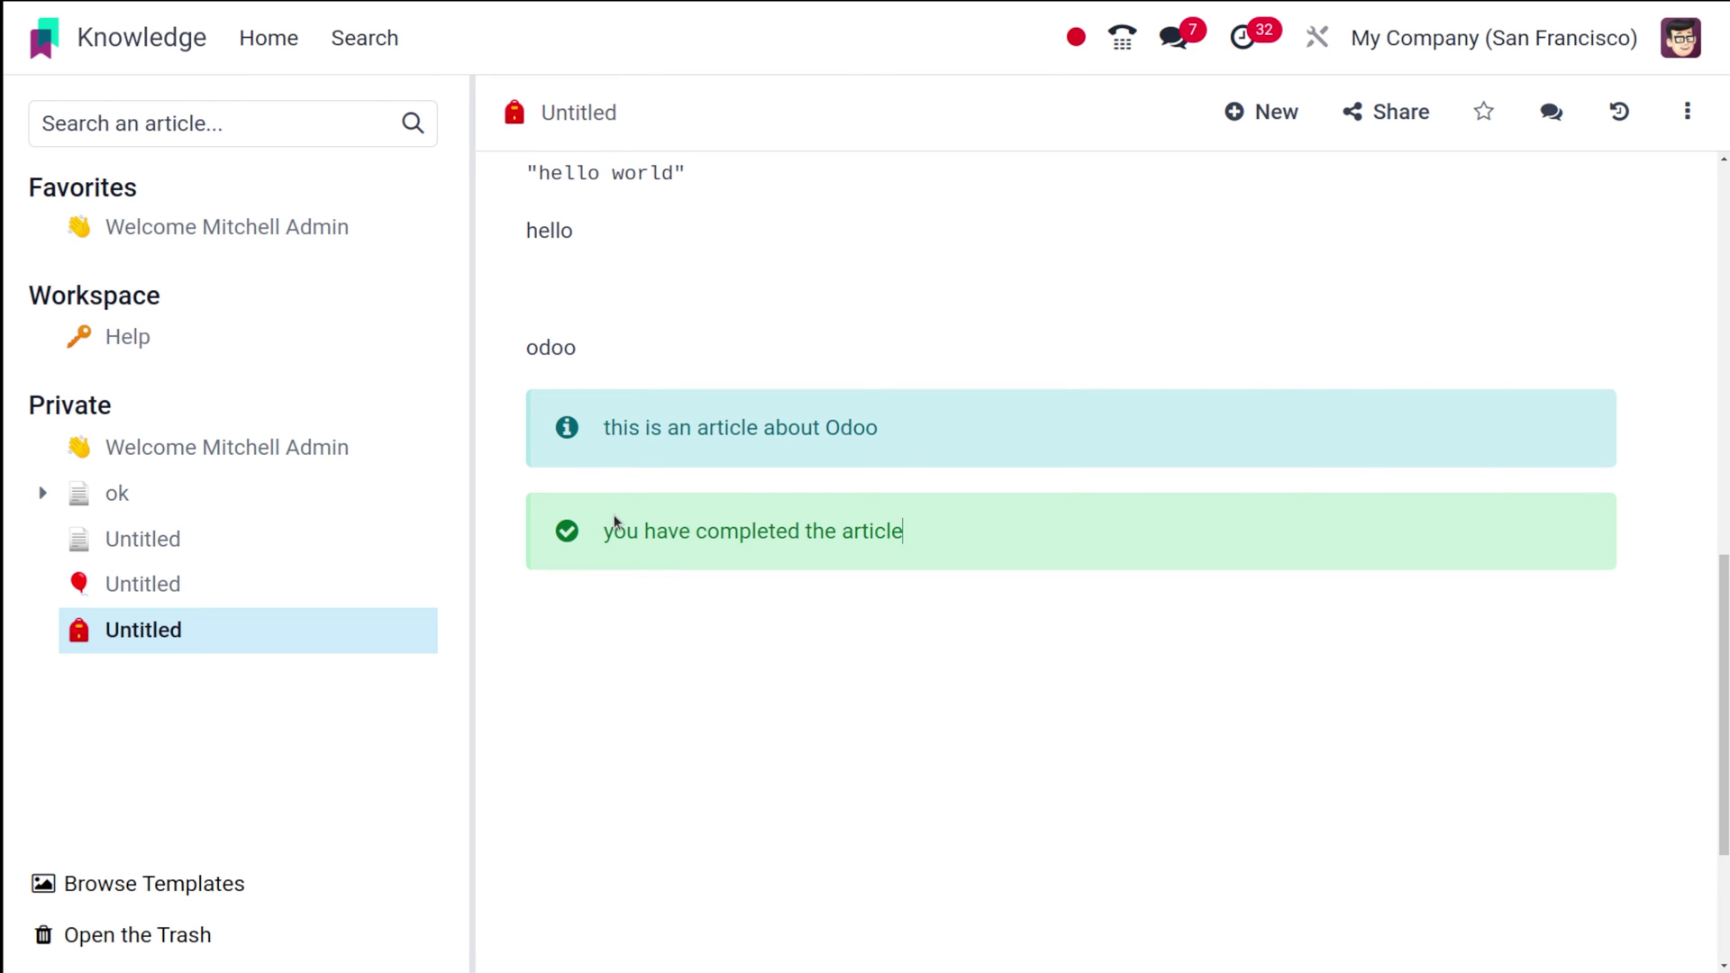
- Insert a warning banner below the success banner, reading "be careful about the data"
left_click(552, 613)
type("/")
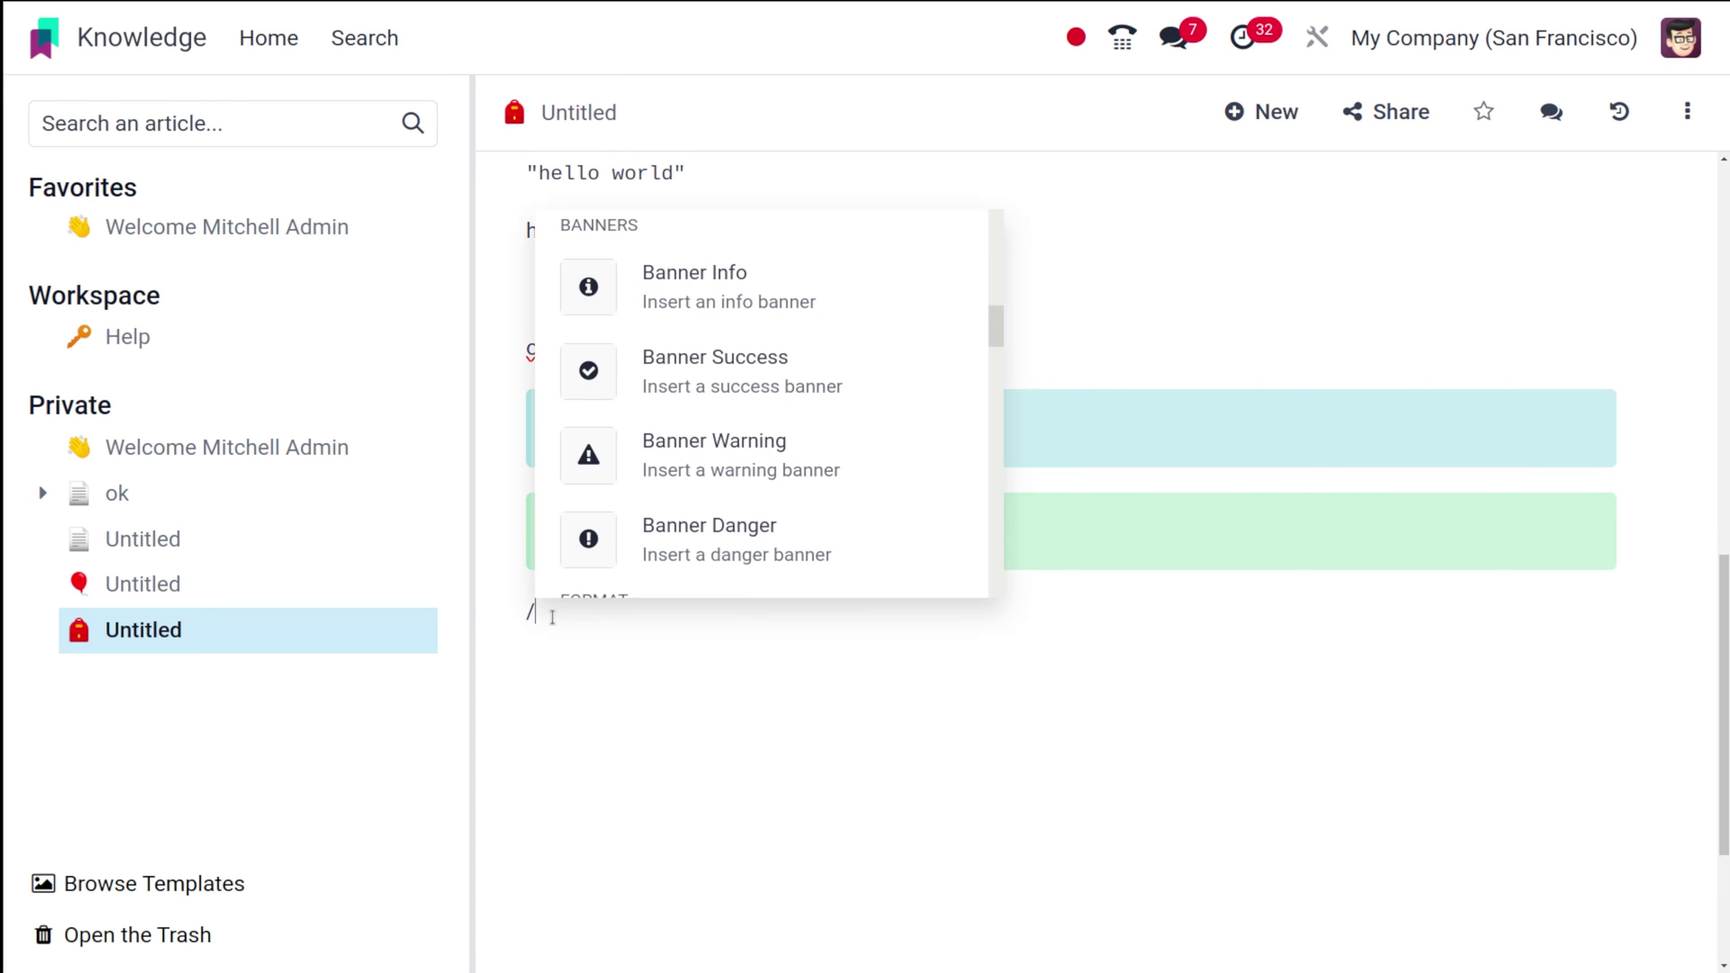
left_click(730, 453)
type("be")
key("BackSpace")
key("BackSpace")
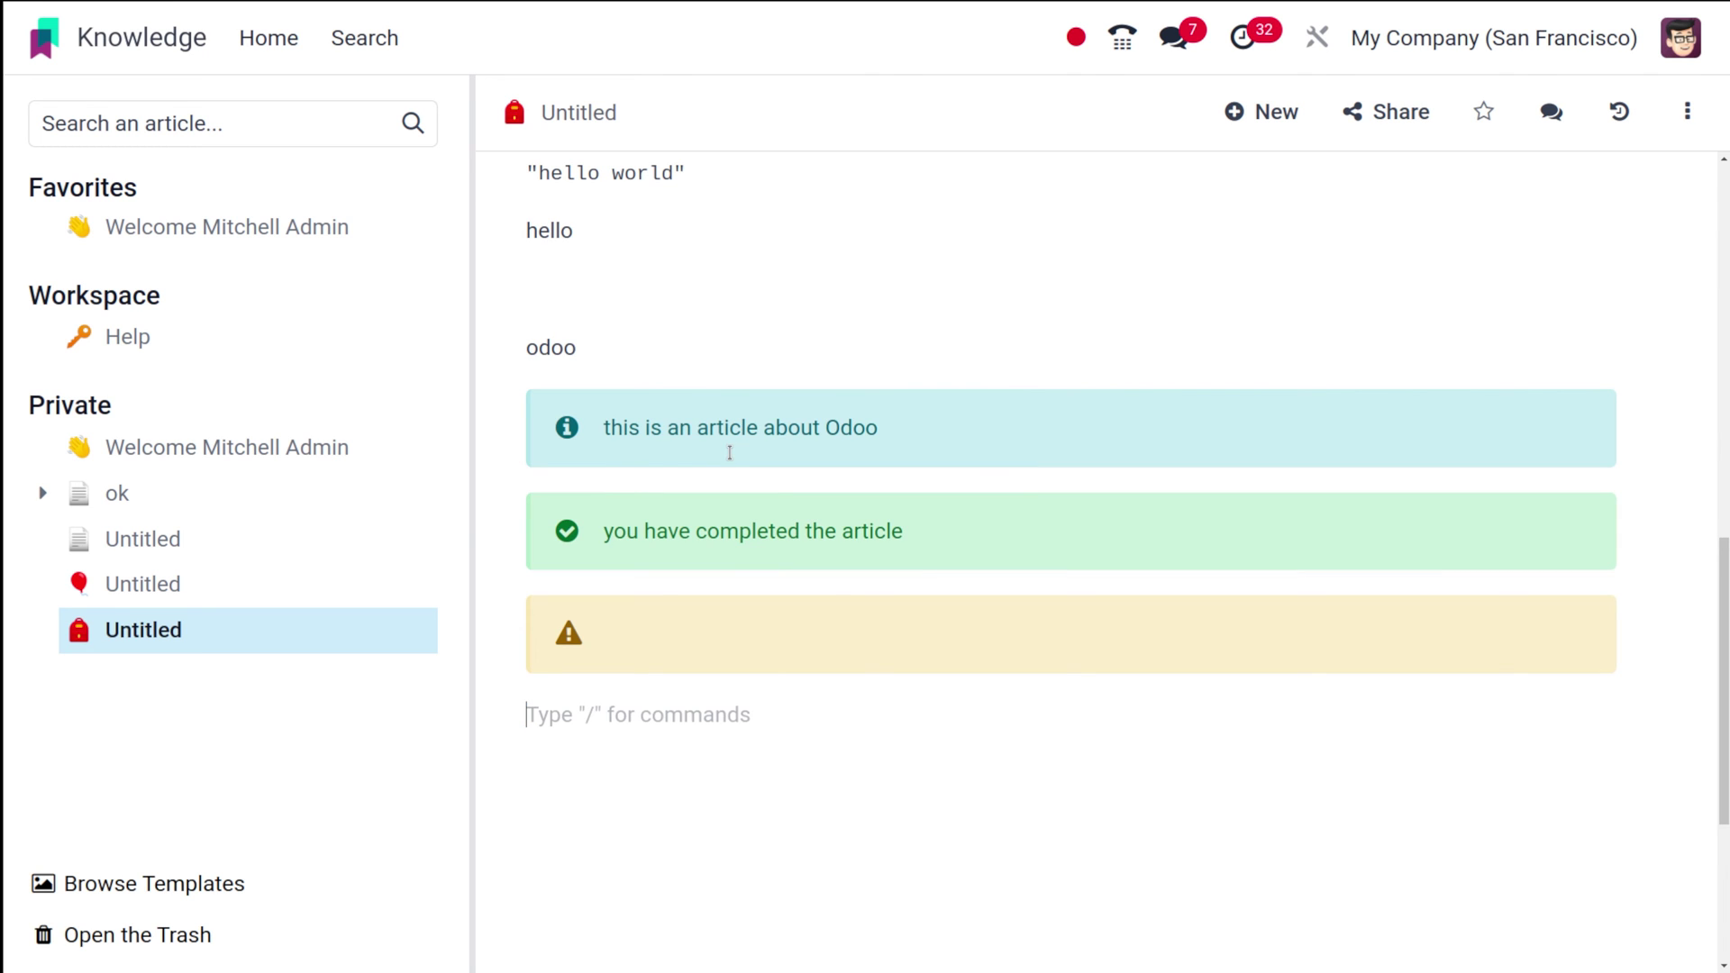
left_click(628, 613)
type("b")
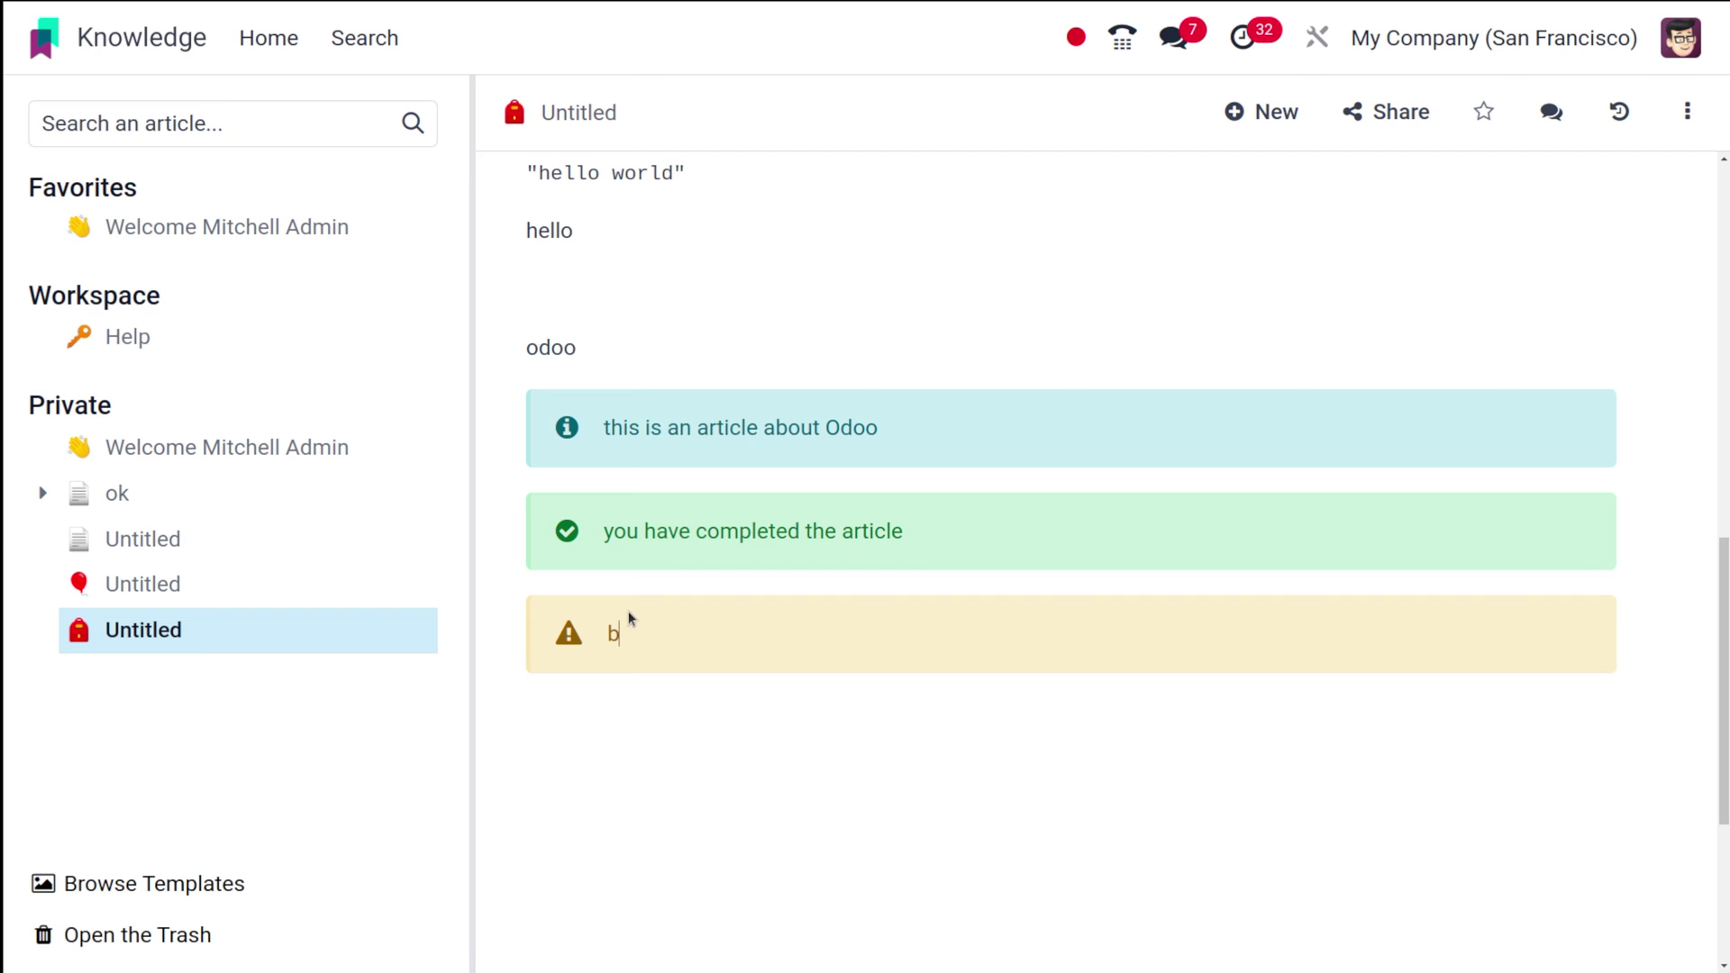
type("e careful about the data")
- Insert a danger banner below the warning banner, reading "this is an error"
left_click(581, 721)
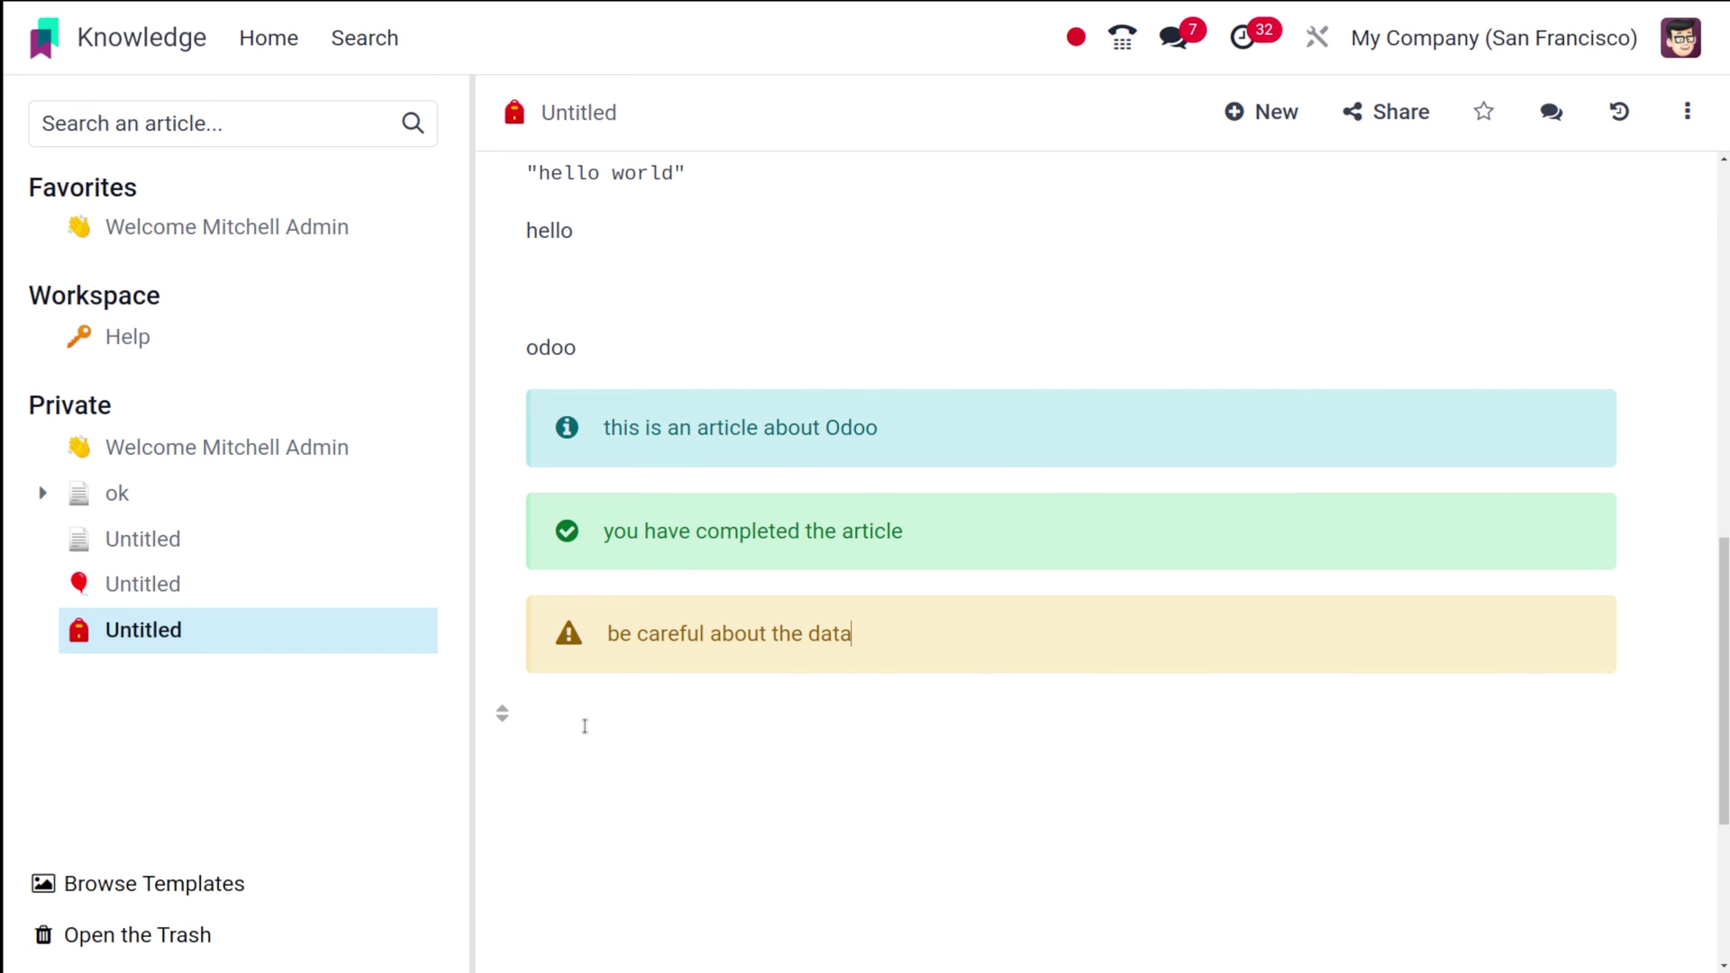
type("/")
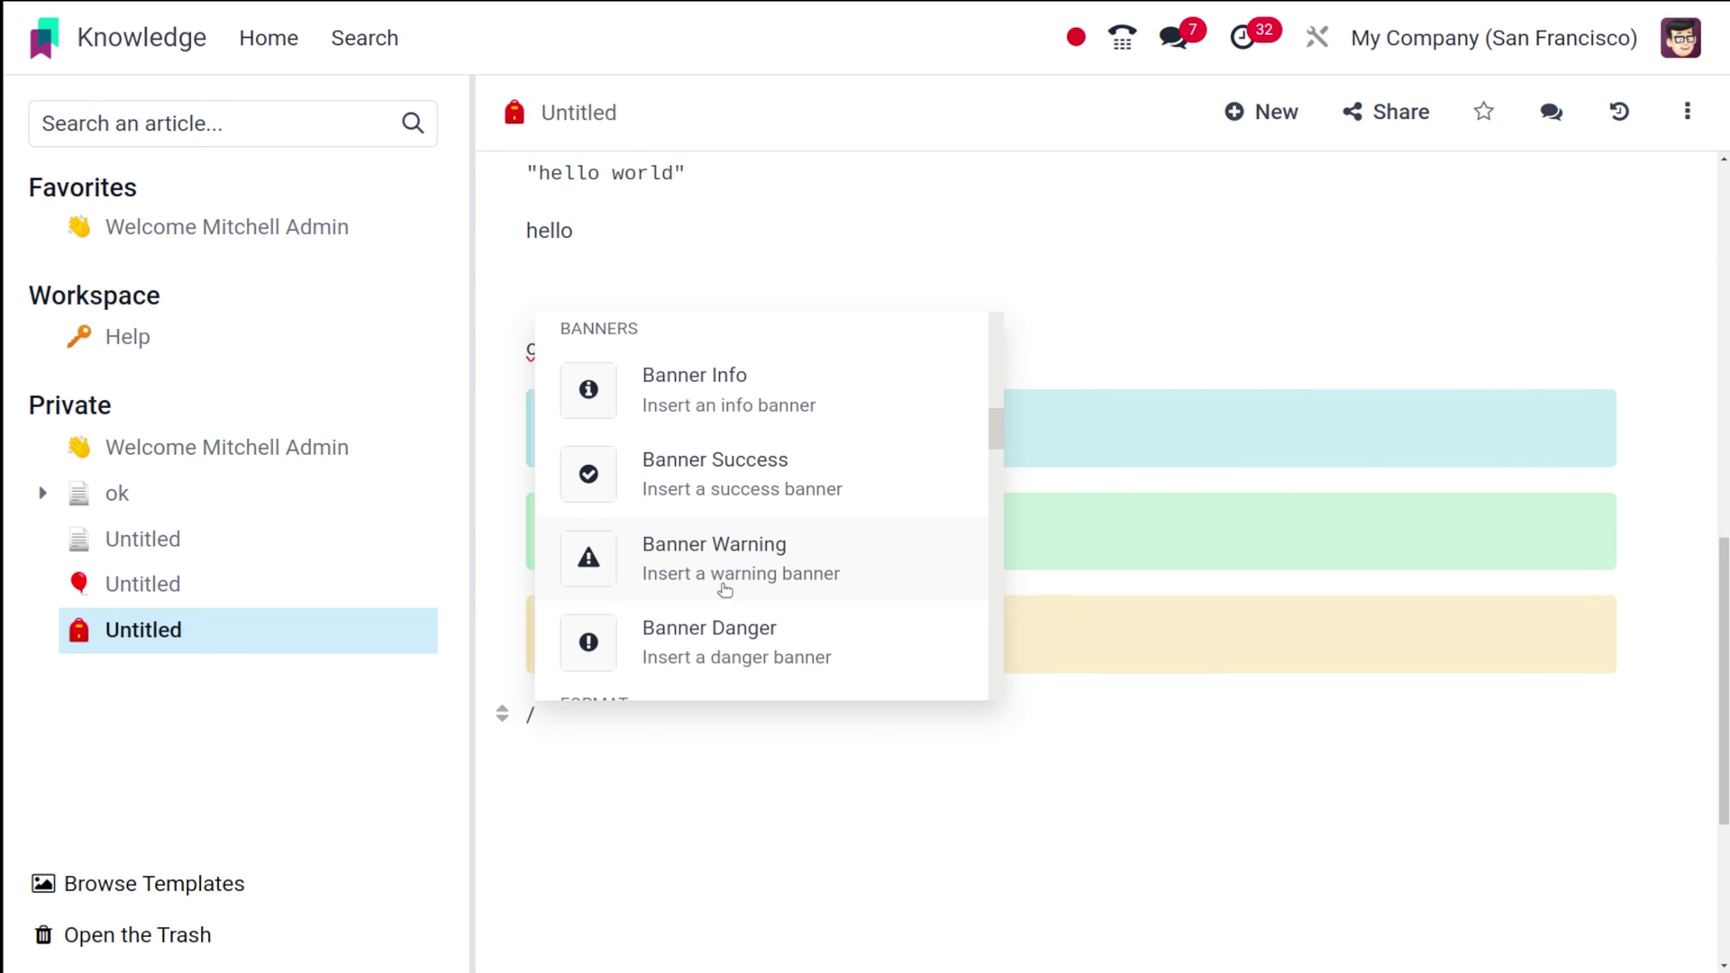
left_click(718, 622)
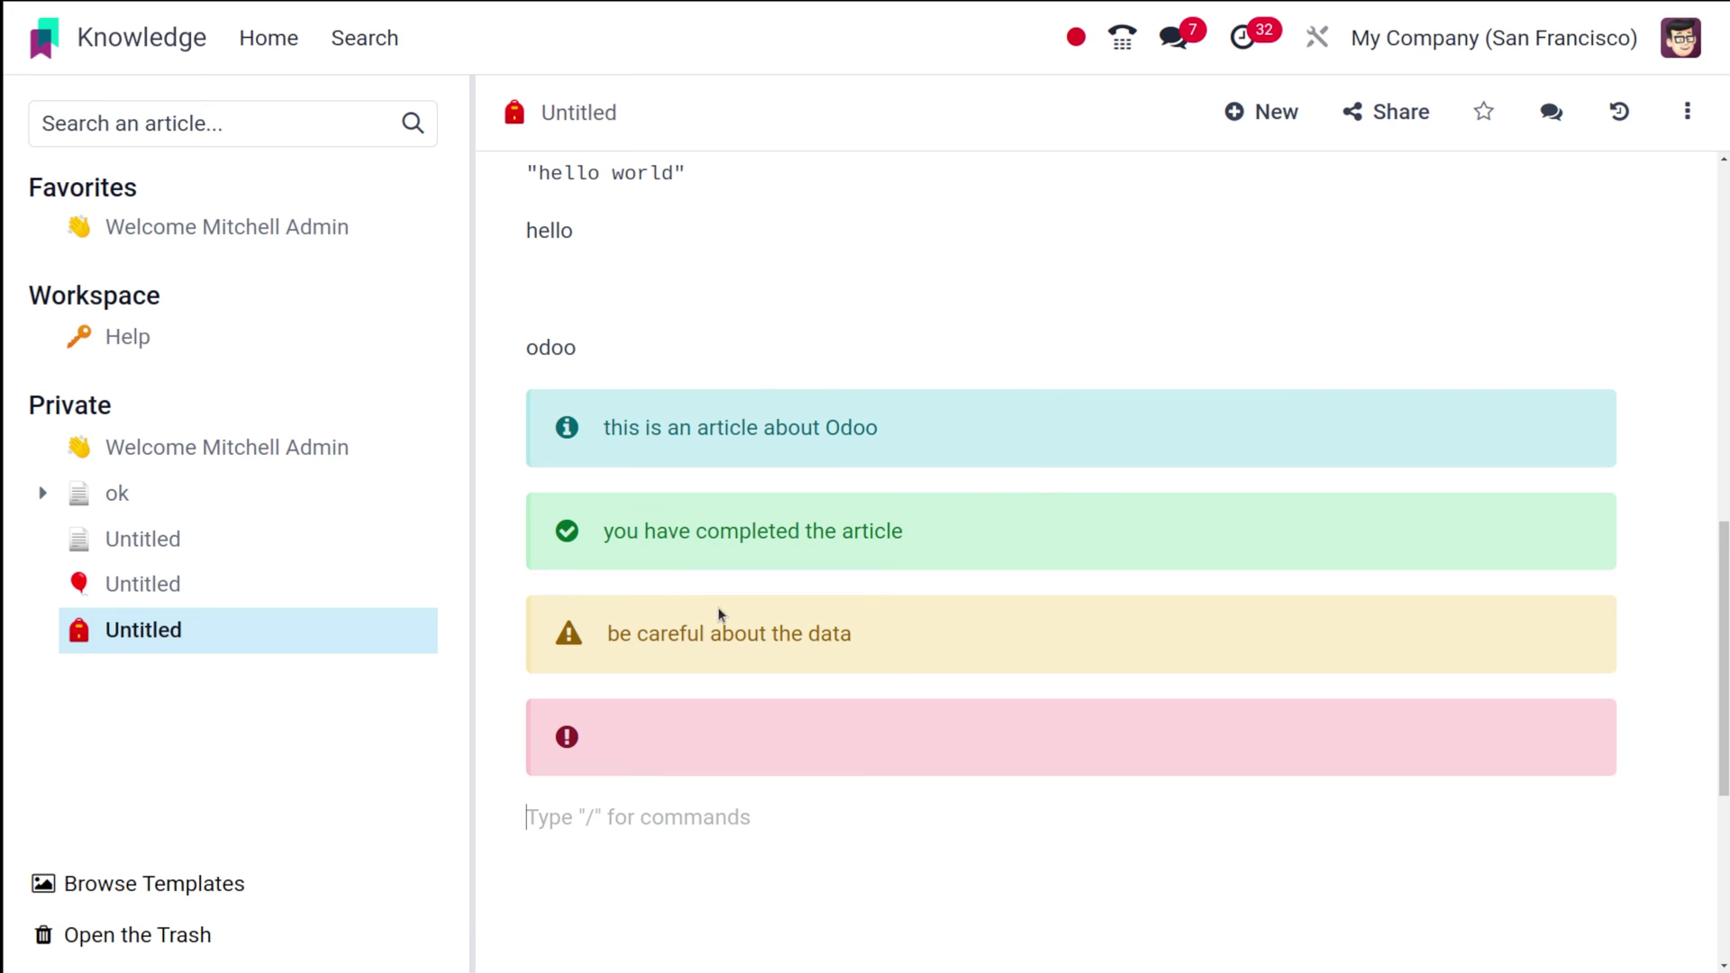
left_click(639, 720)
type("this is")
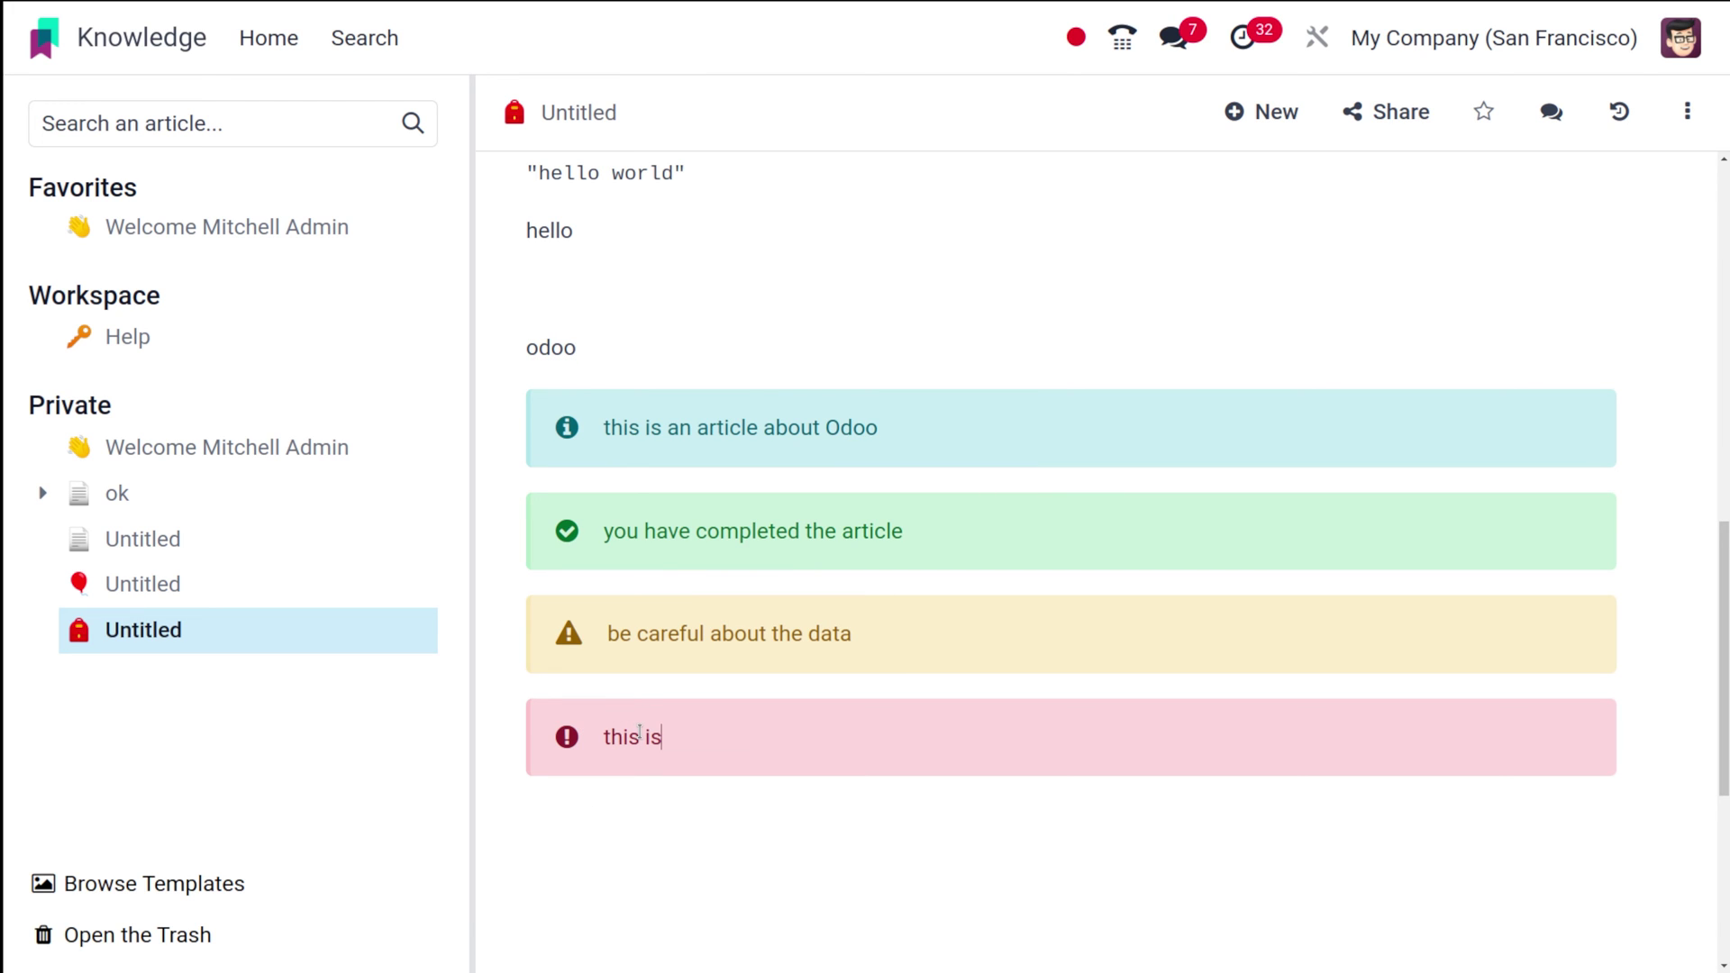
type(" an error")
- Add an empty line below the danger banner and browse the heading, direction and text format commands there
left_click(716, 822)
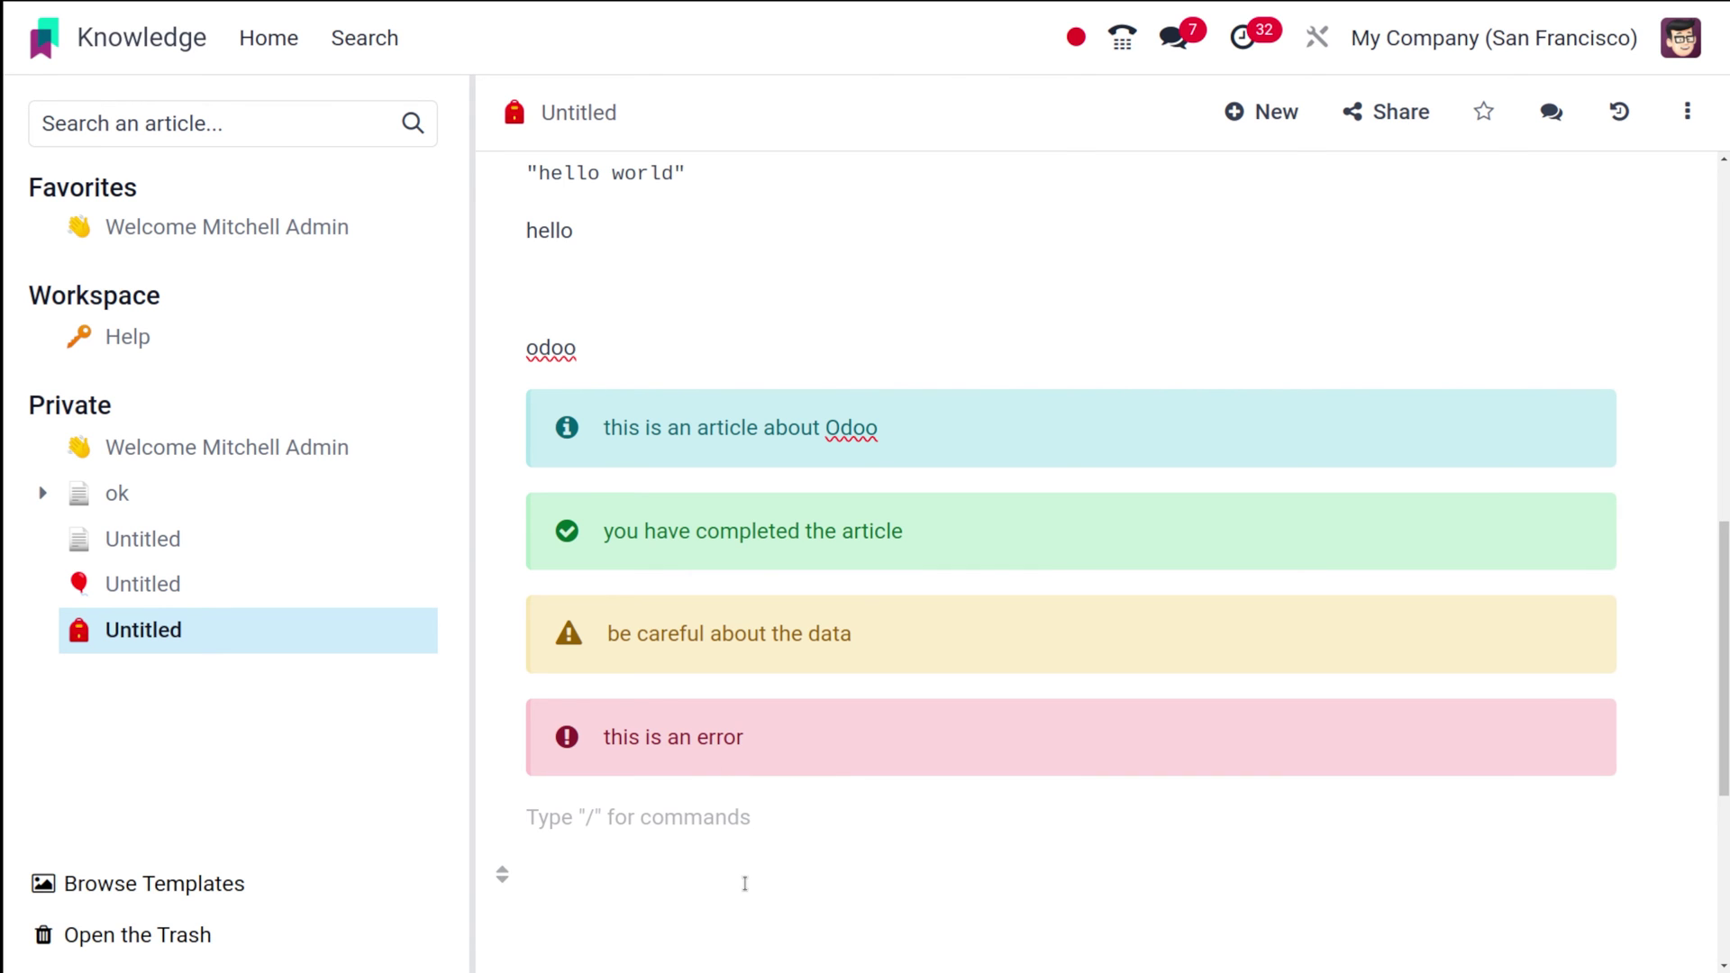
key("Return")
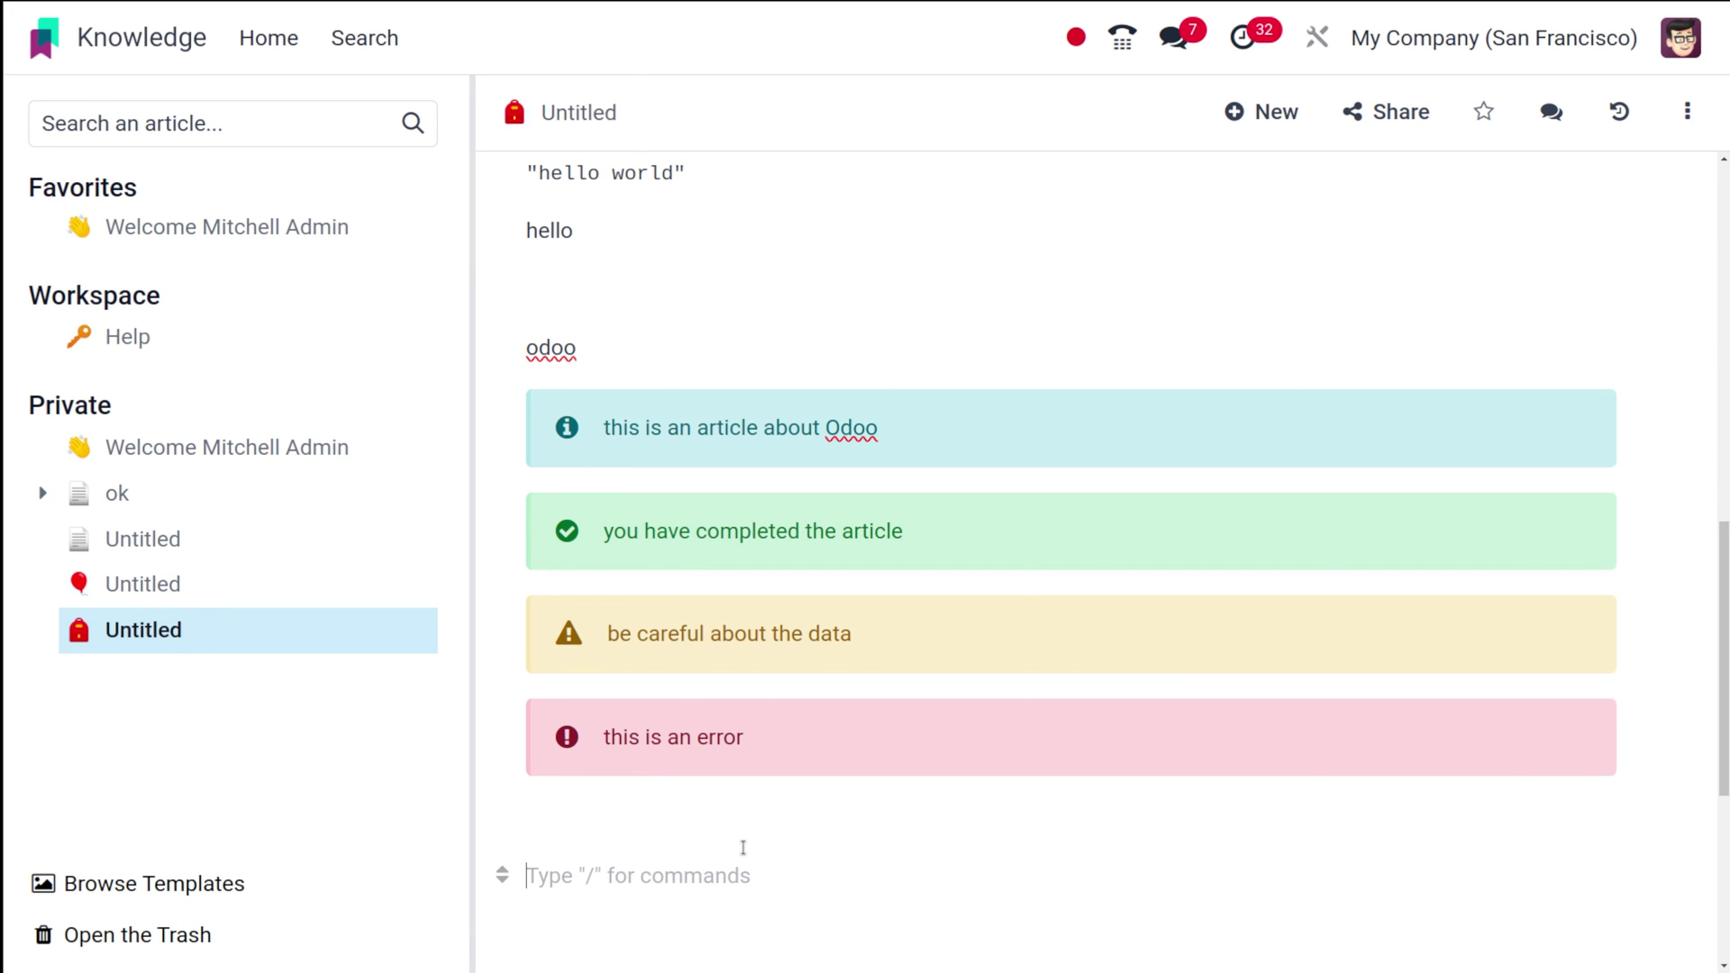
type("/")
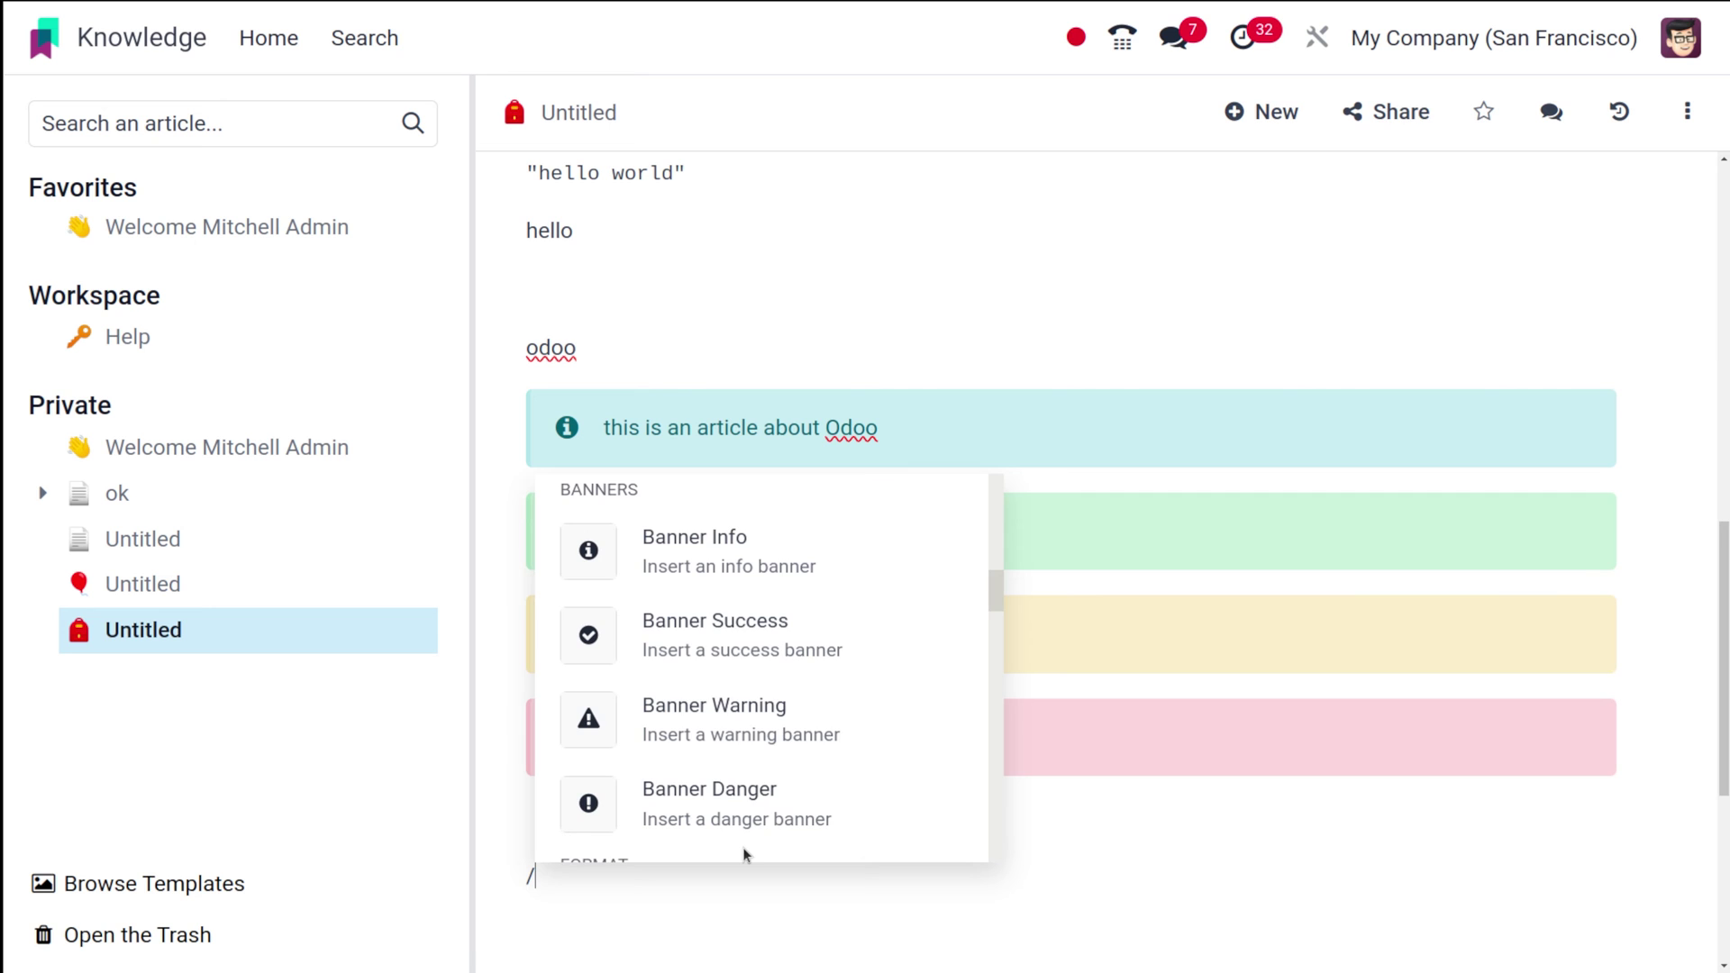
scroll(742, 847, "down", 4)
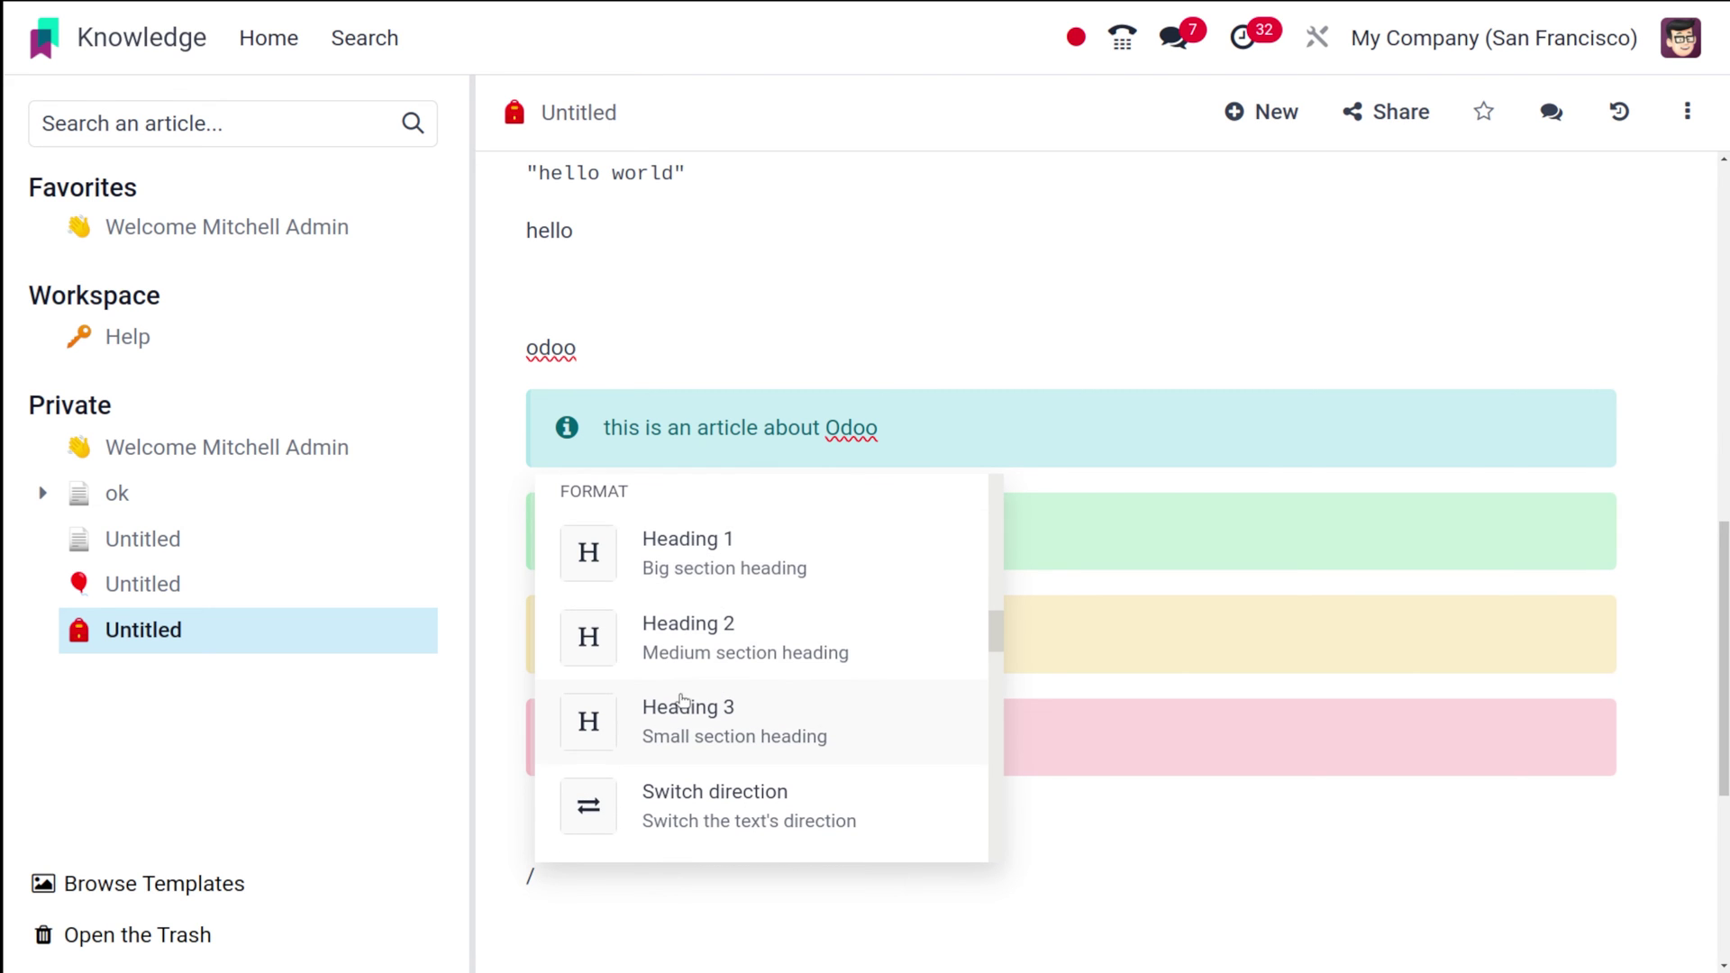
scroll(682, 701, "down", 3)
scroll(706, 583, "up", 2)
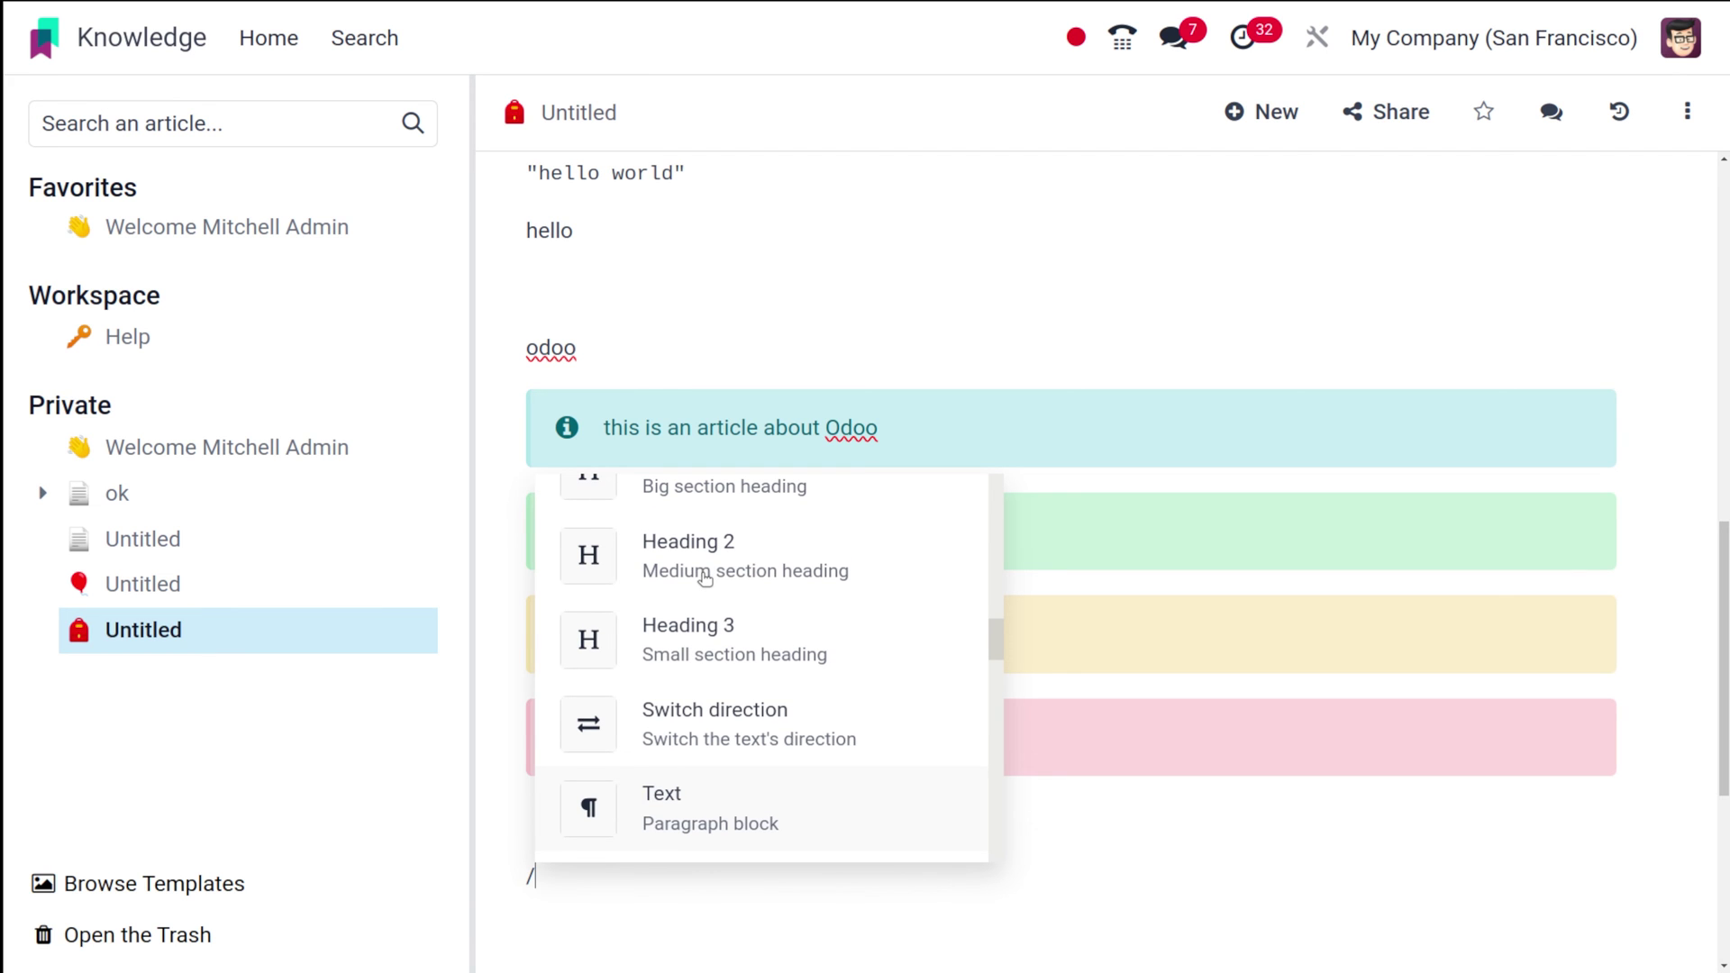
scroll(706, 577, "down", 2)
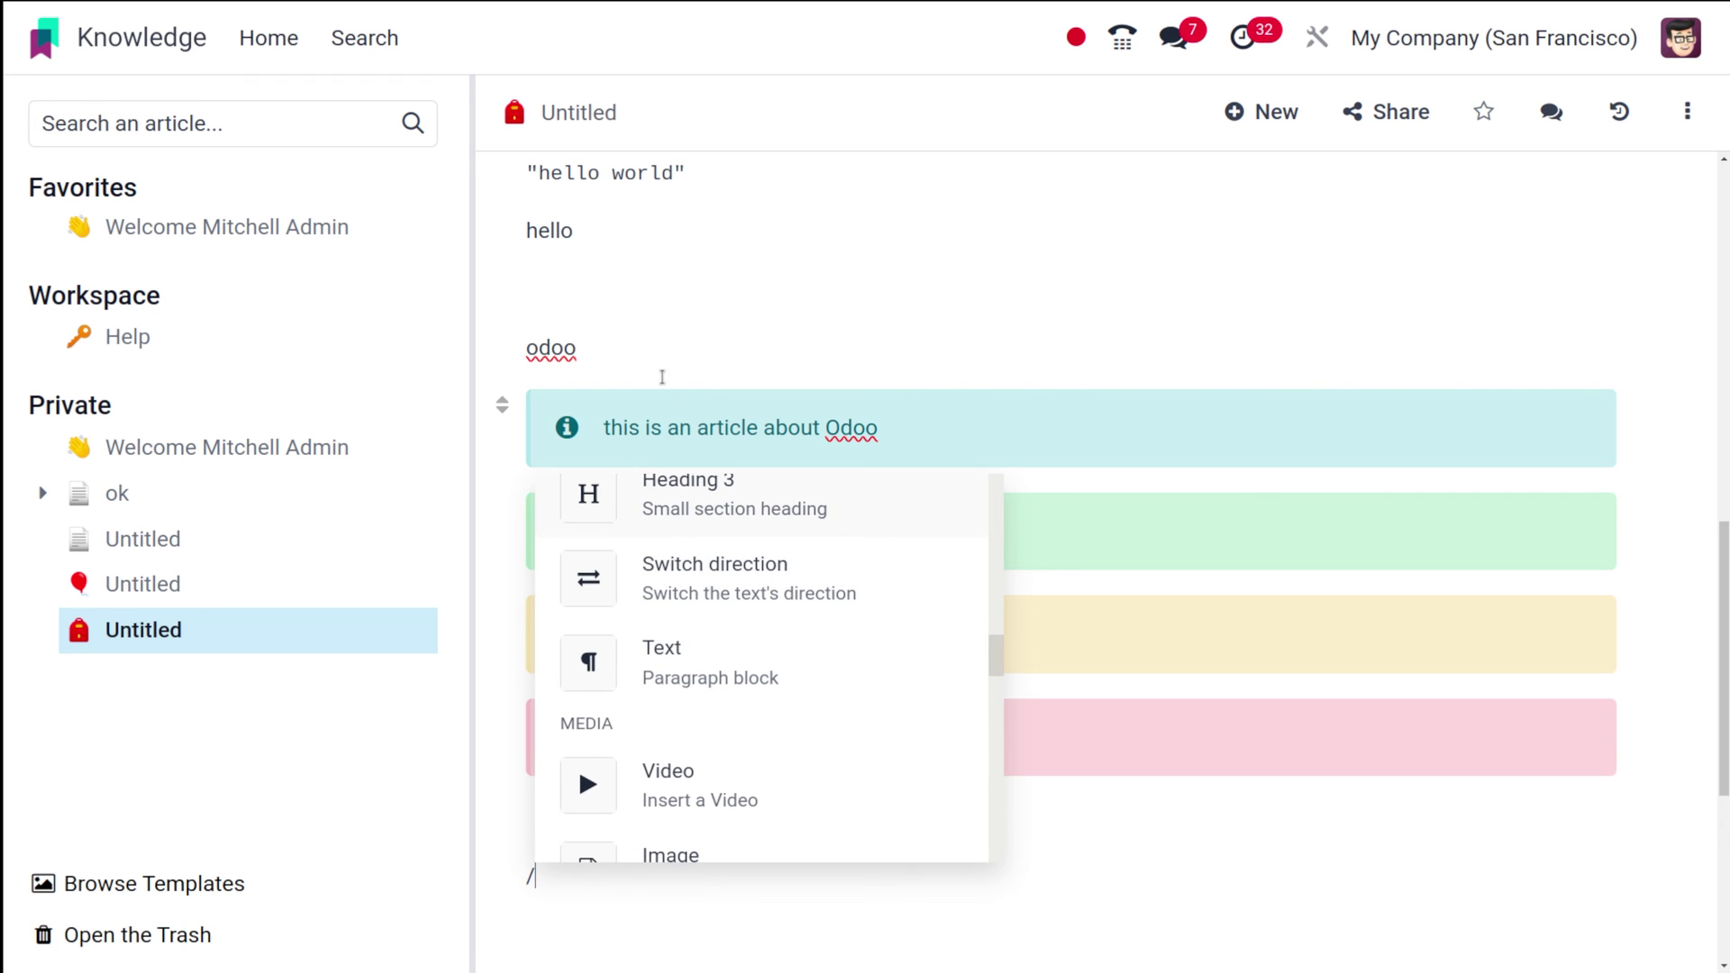
- Switch the text direction of the "odoo" line to right-to-left
left_click(593, 363)
type("/")
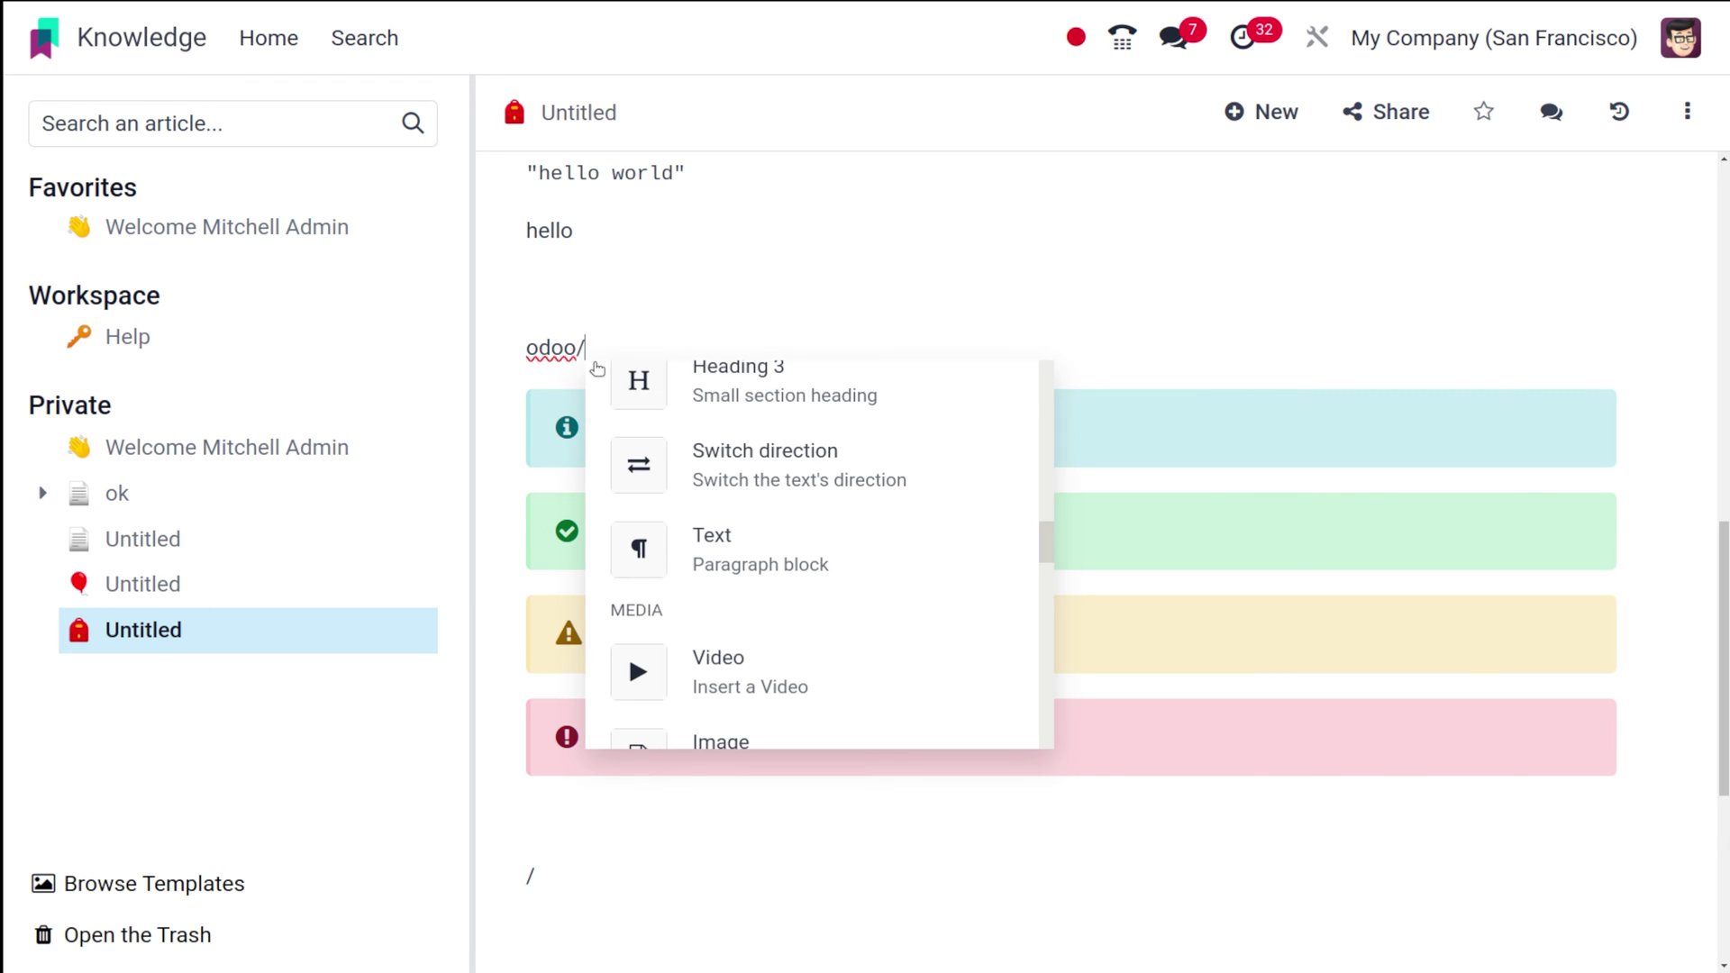
left_click(743, 476)
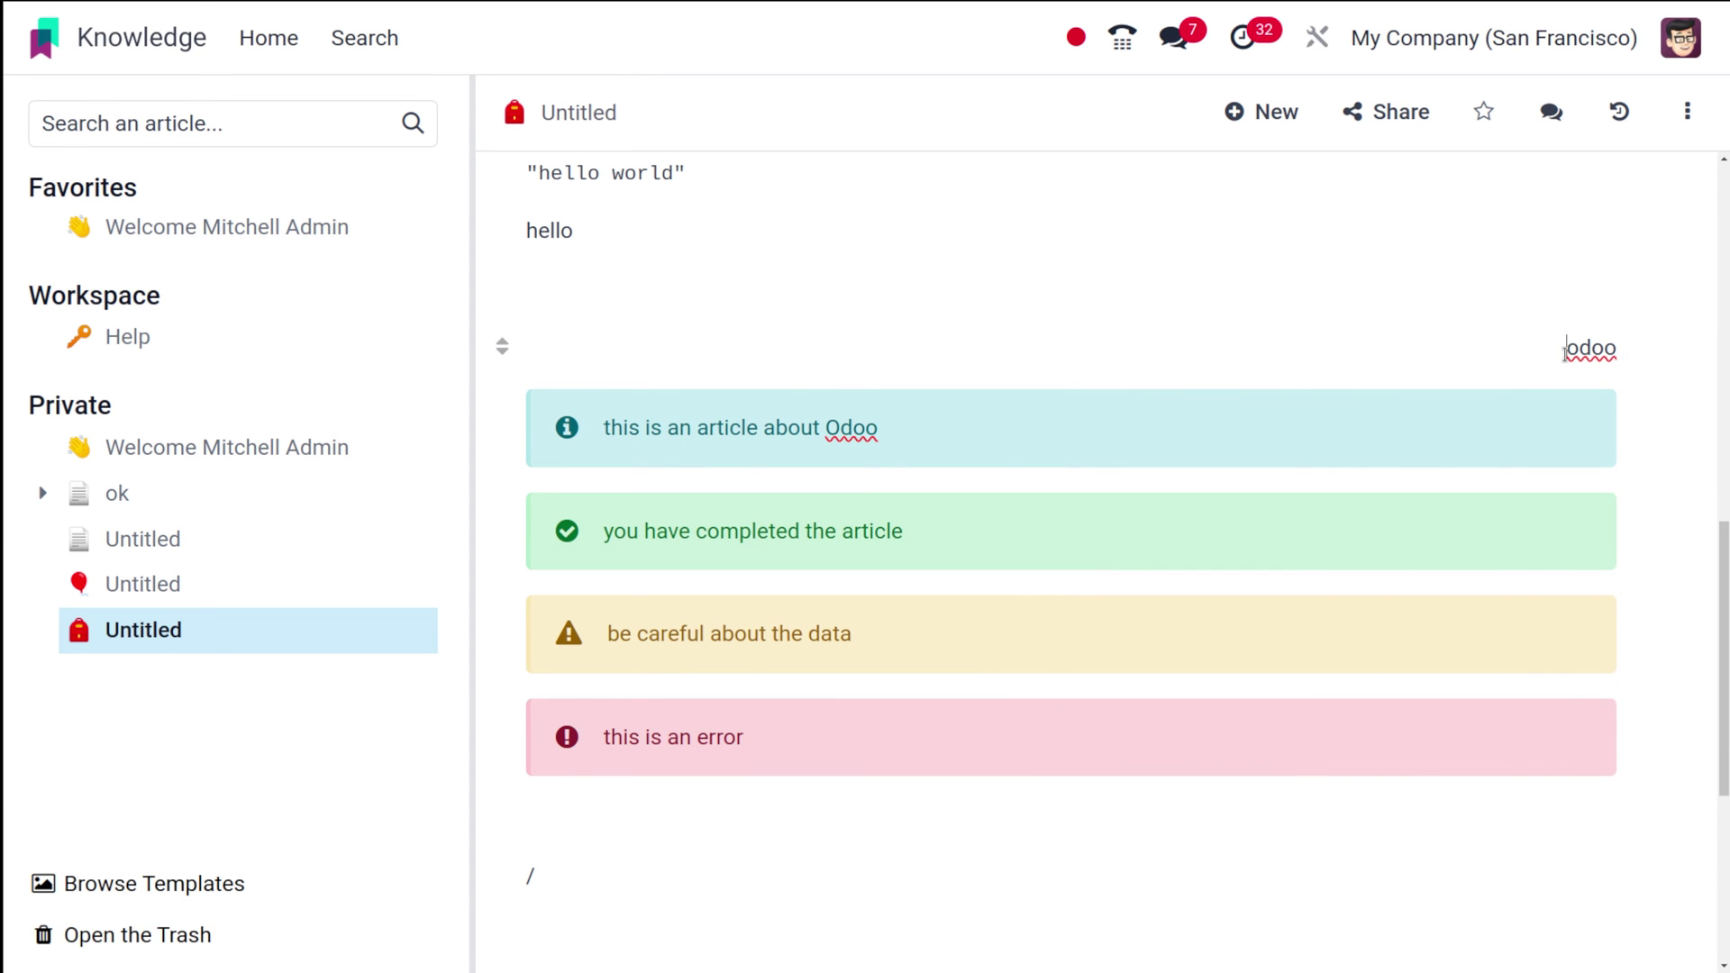
- Switch the text direction of the "odoo" line back to left-to-right
type("/")
scroll(1572, 605, "down", 3)
scroll(1572, 605, "down", 2)
scroll(1575, 586, "up", 3)
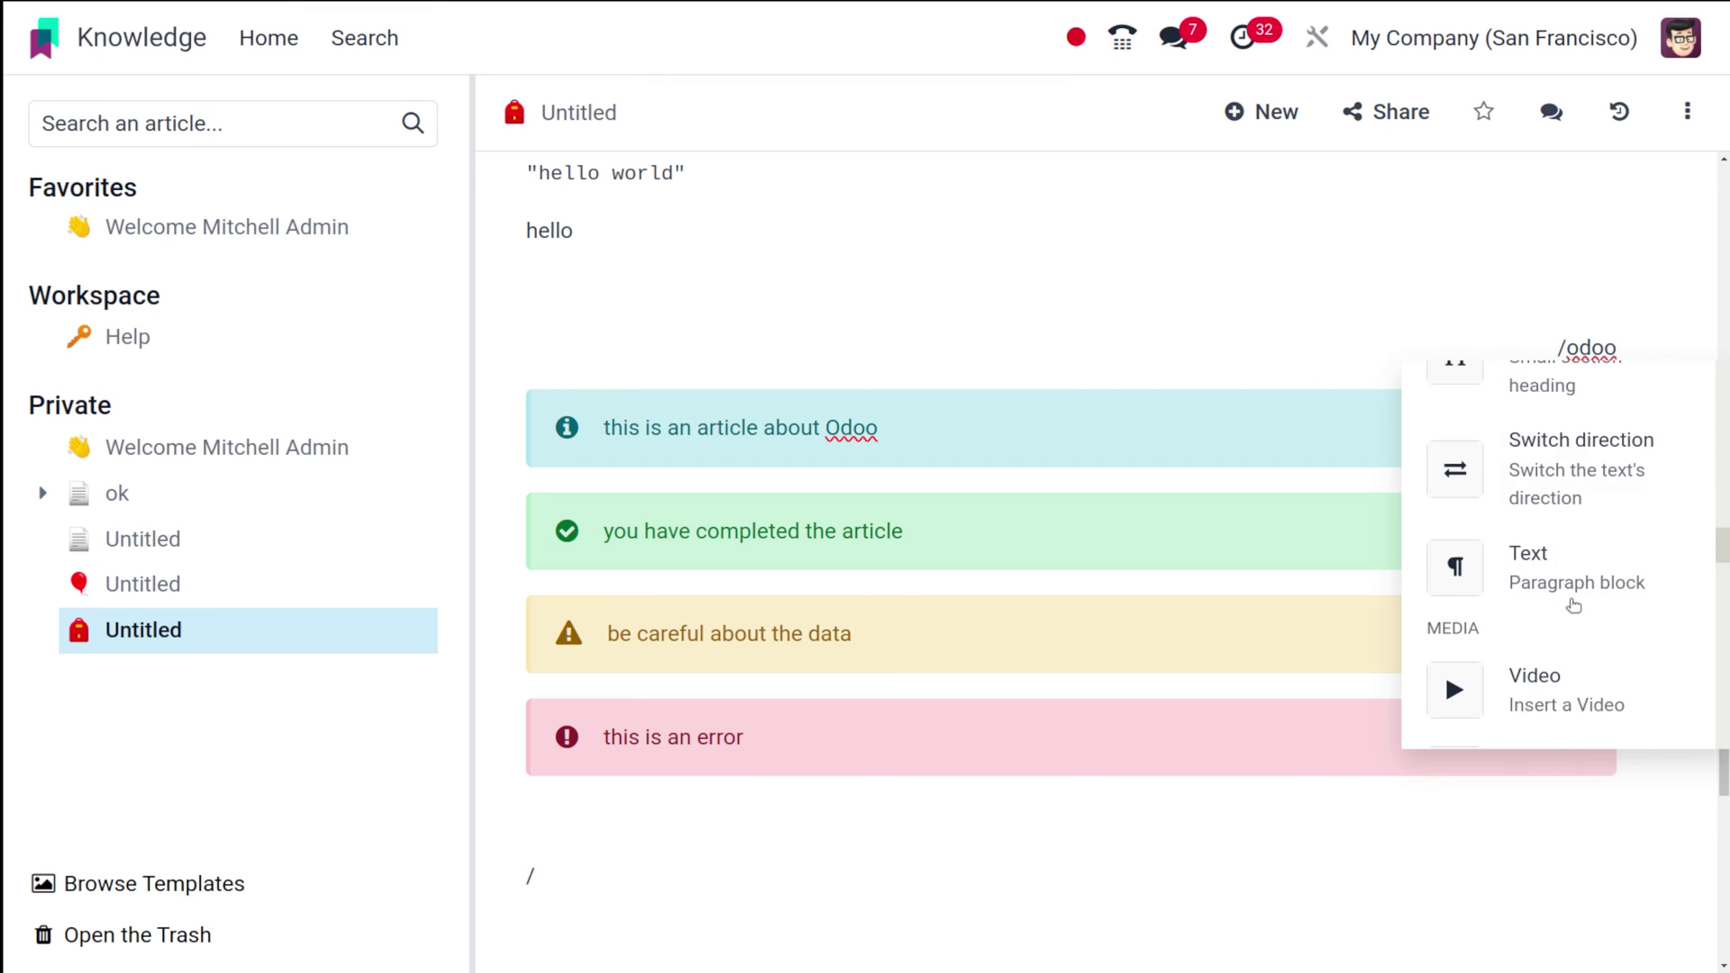
left_click(1570, 491)
- Delete the stray slash on the line below the danger banner
left_click(781, 909)
left_click(691, 870)
key("BackSpace")
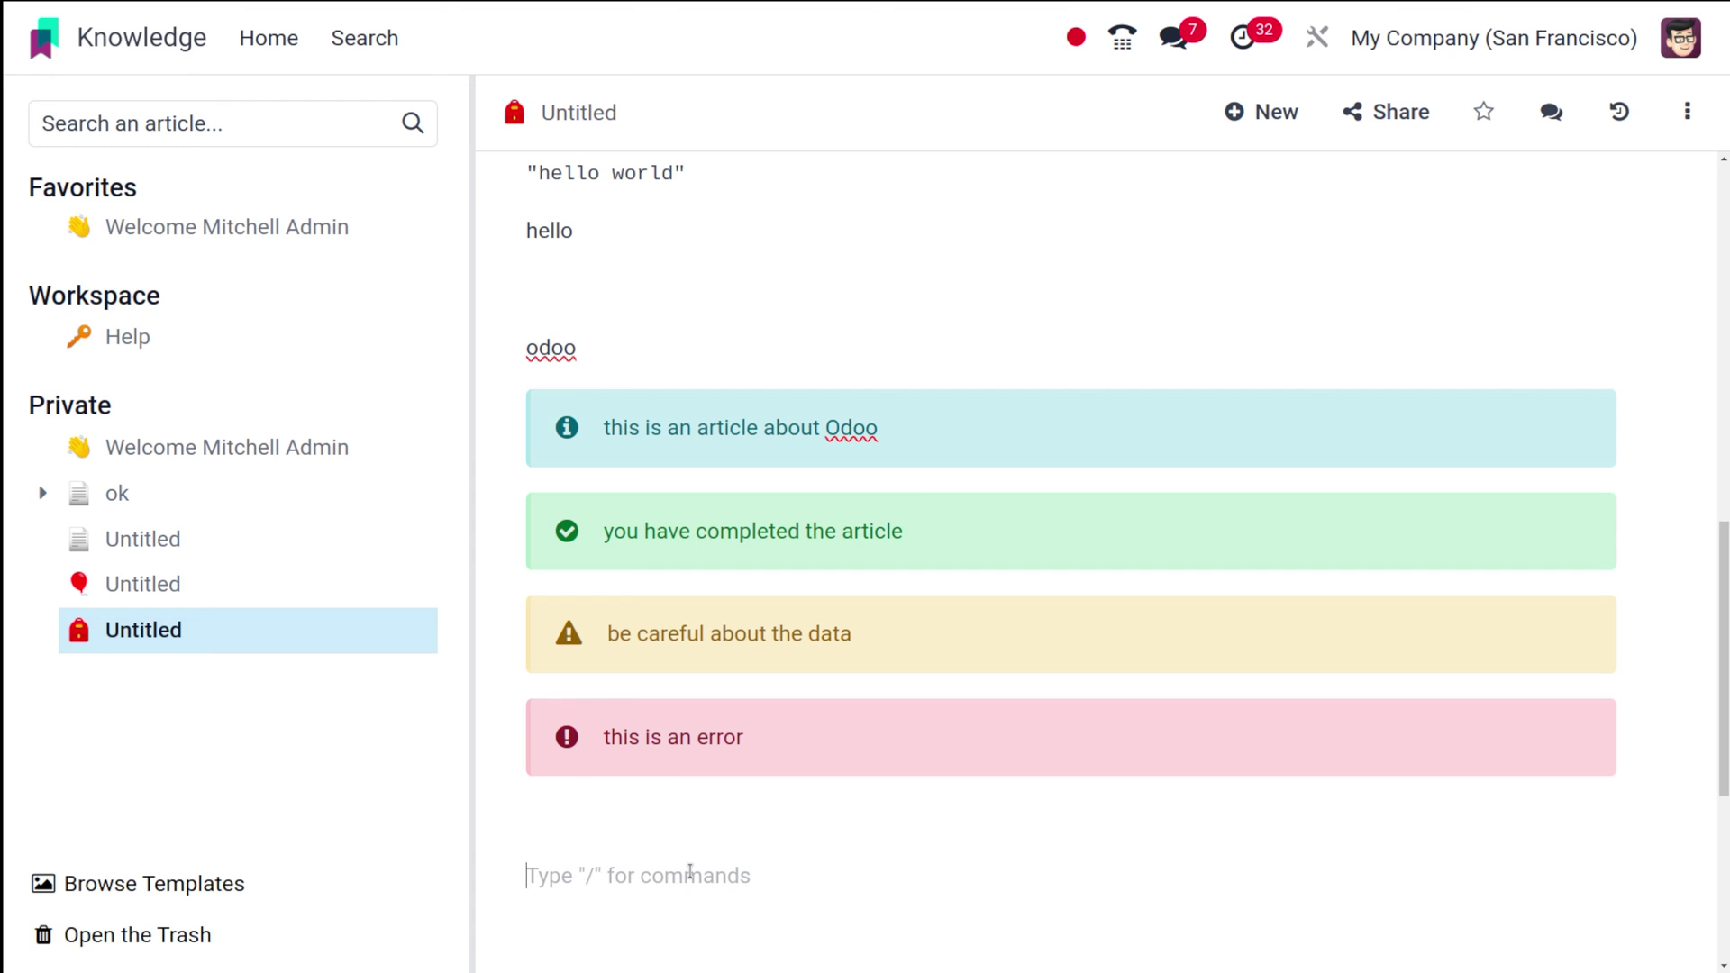
type(".")
key("BackSpace")
- Try embedding a video below the danger banner with "sales" as the video code, clear the code and cancel
type("/")
scroll(662, 609, "up", 3)
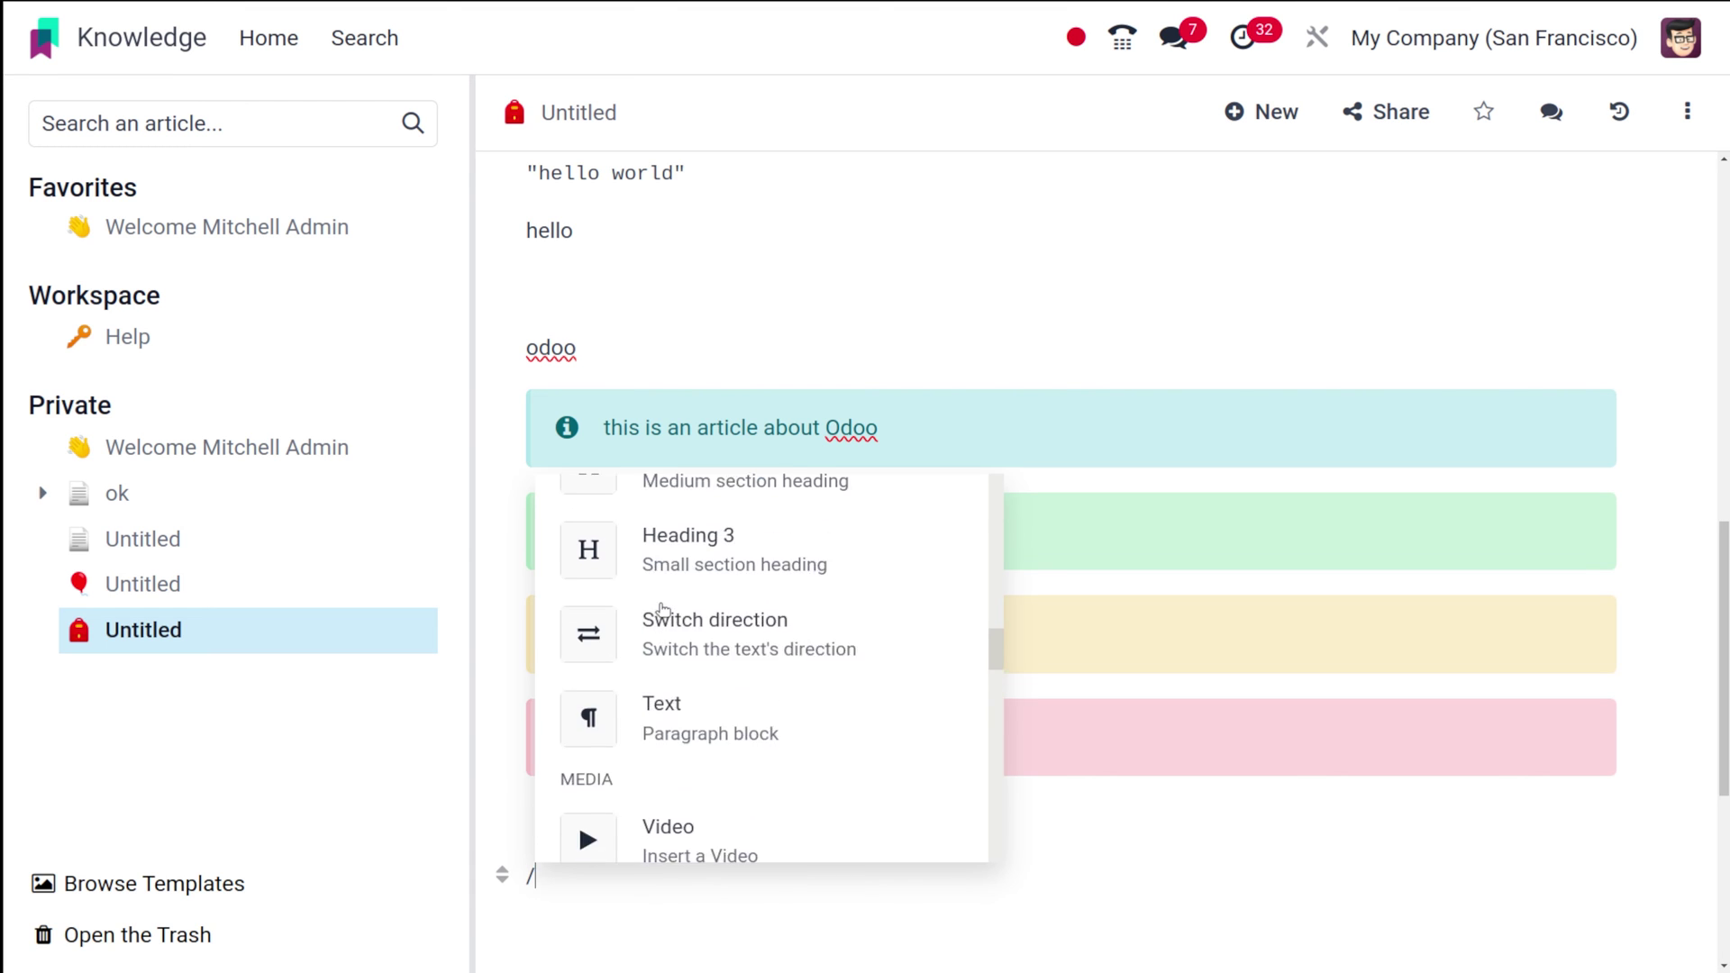
scroll(662, 609, "up", 1)
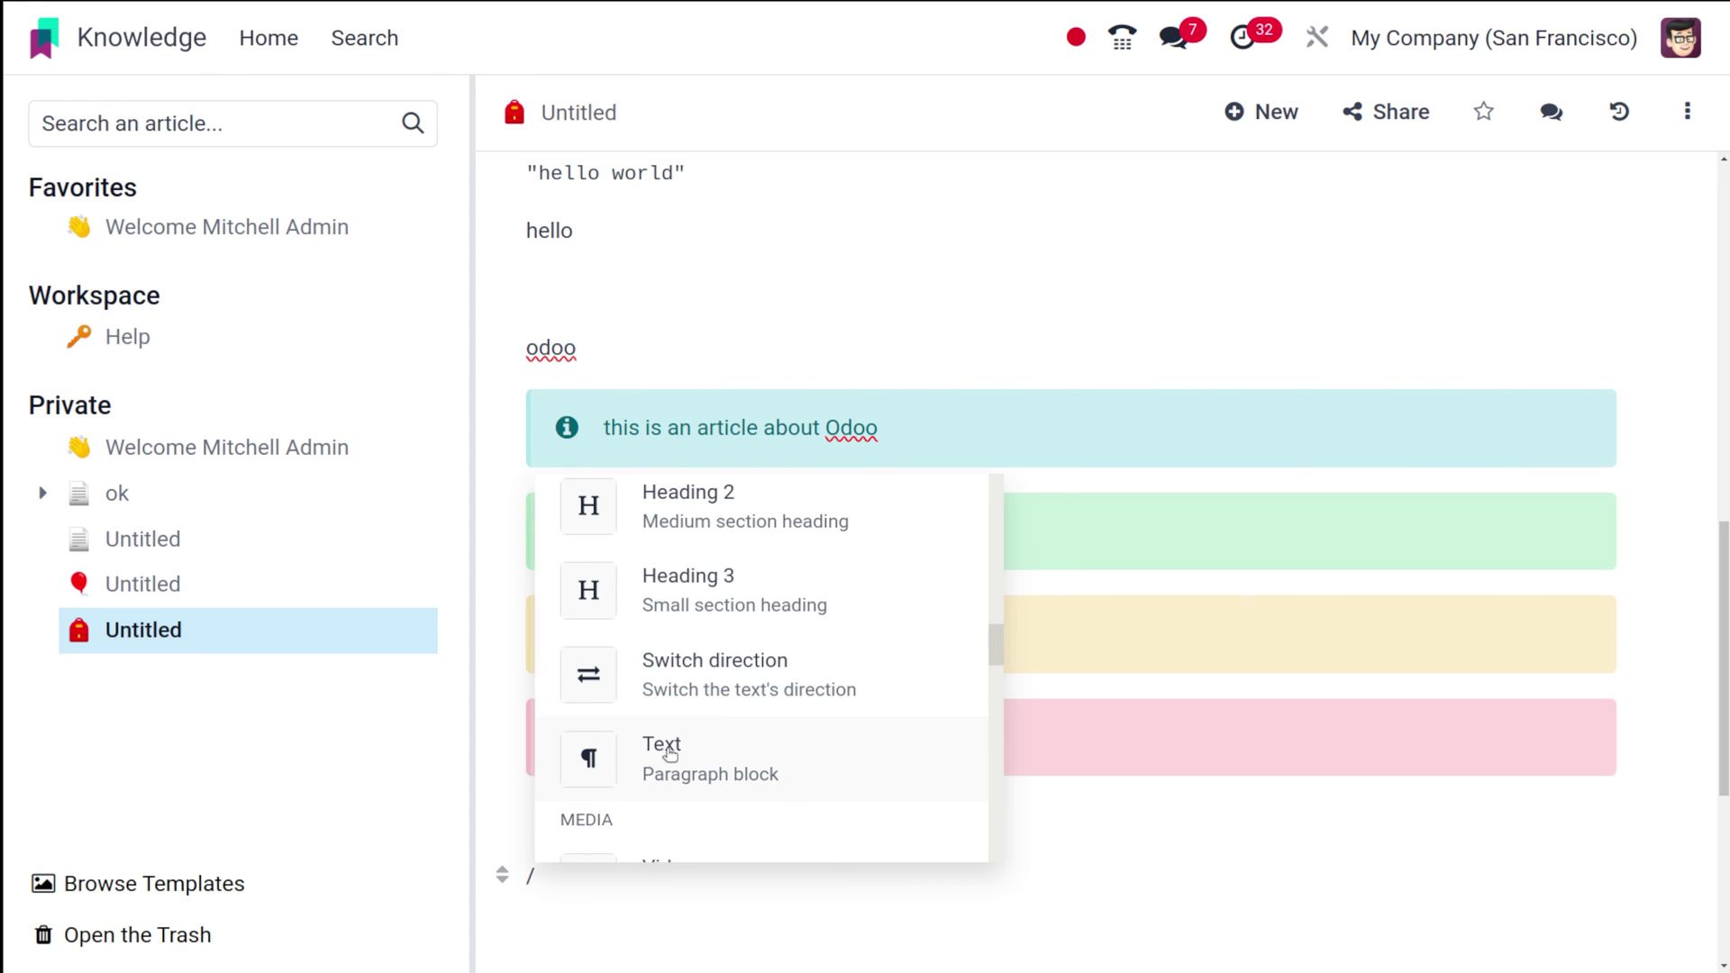
scroll(694, 717, "down", 5)
scroll(695, 717, "up", 2)
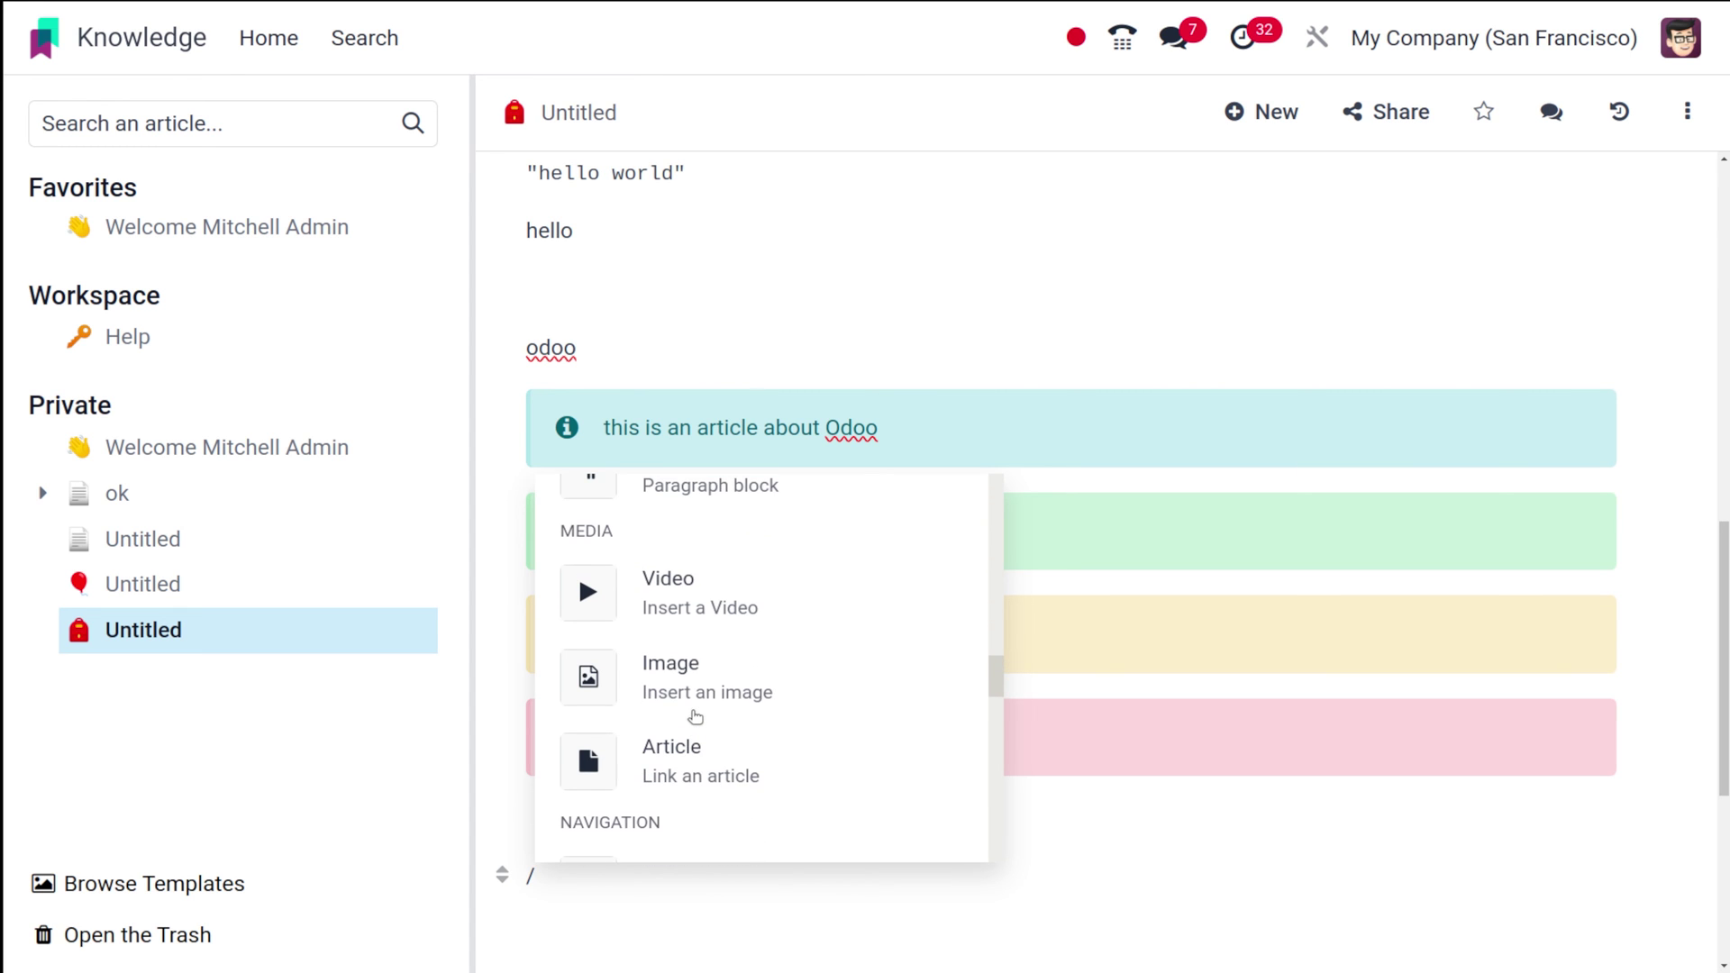
left_click(659, 593)
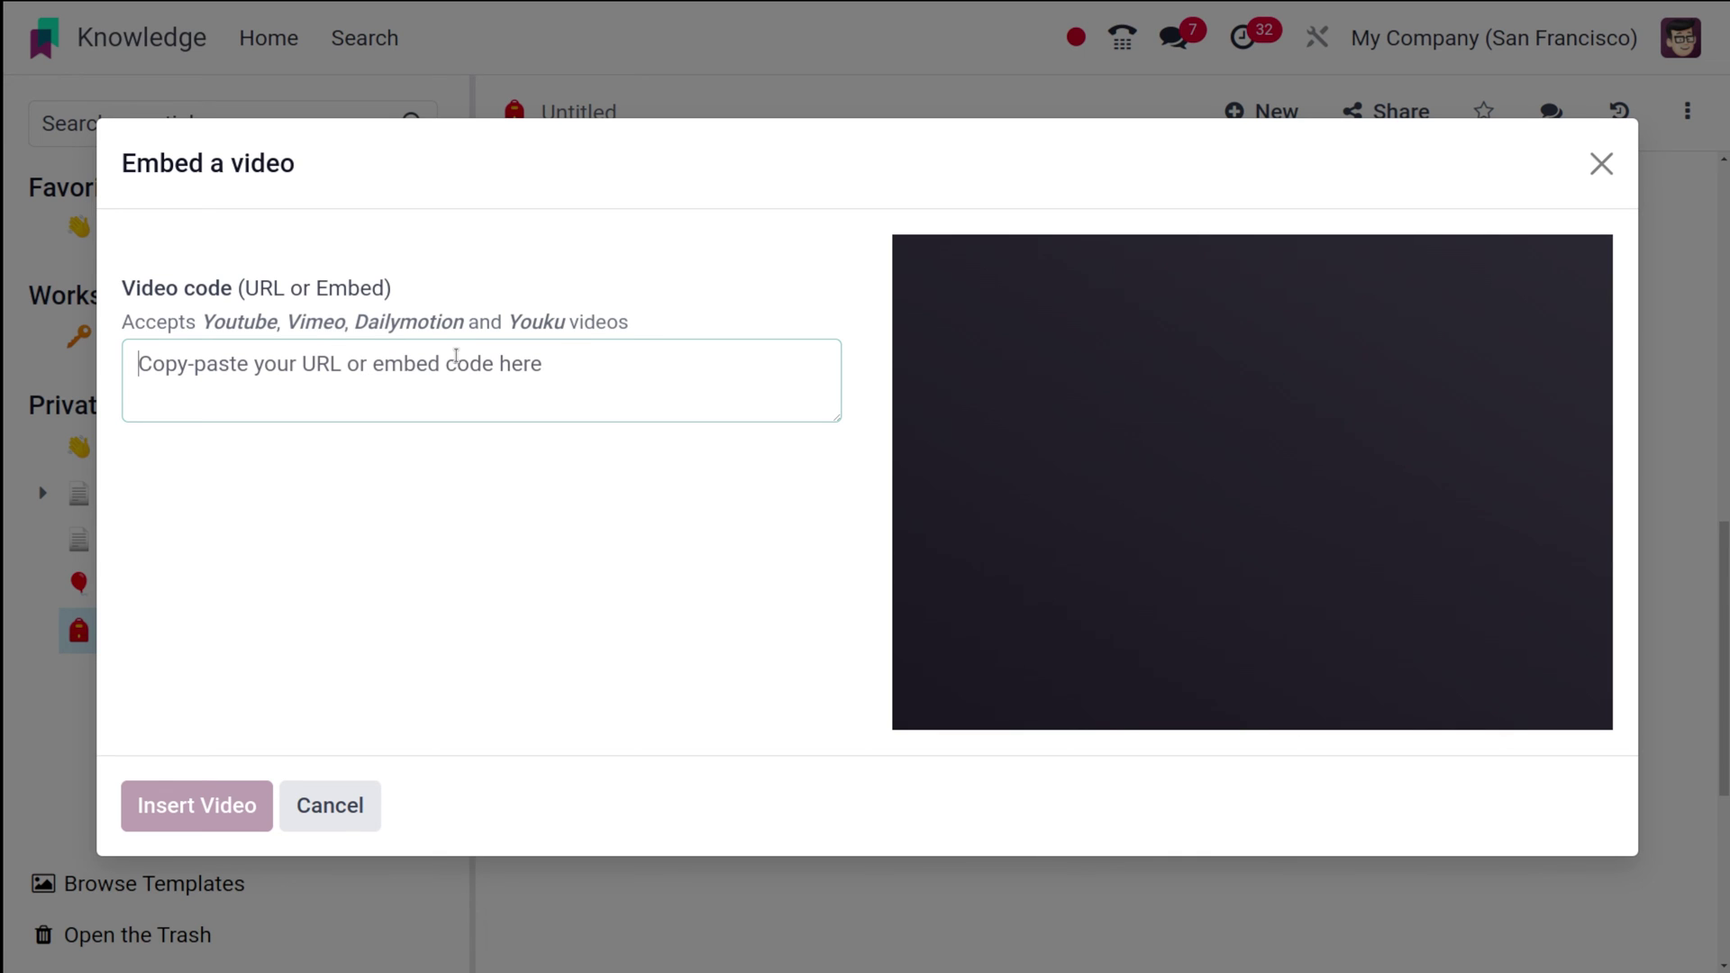
type("sales")
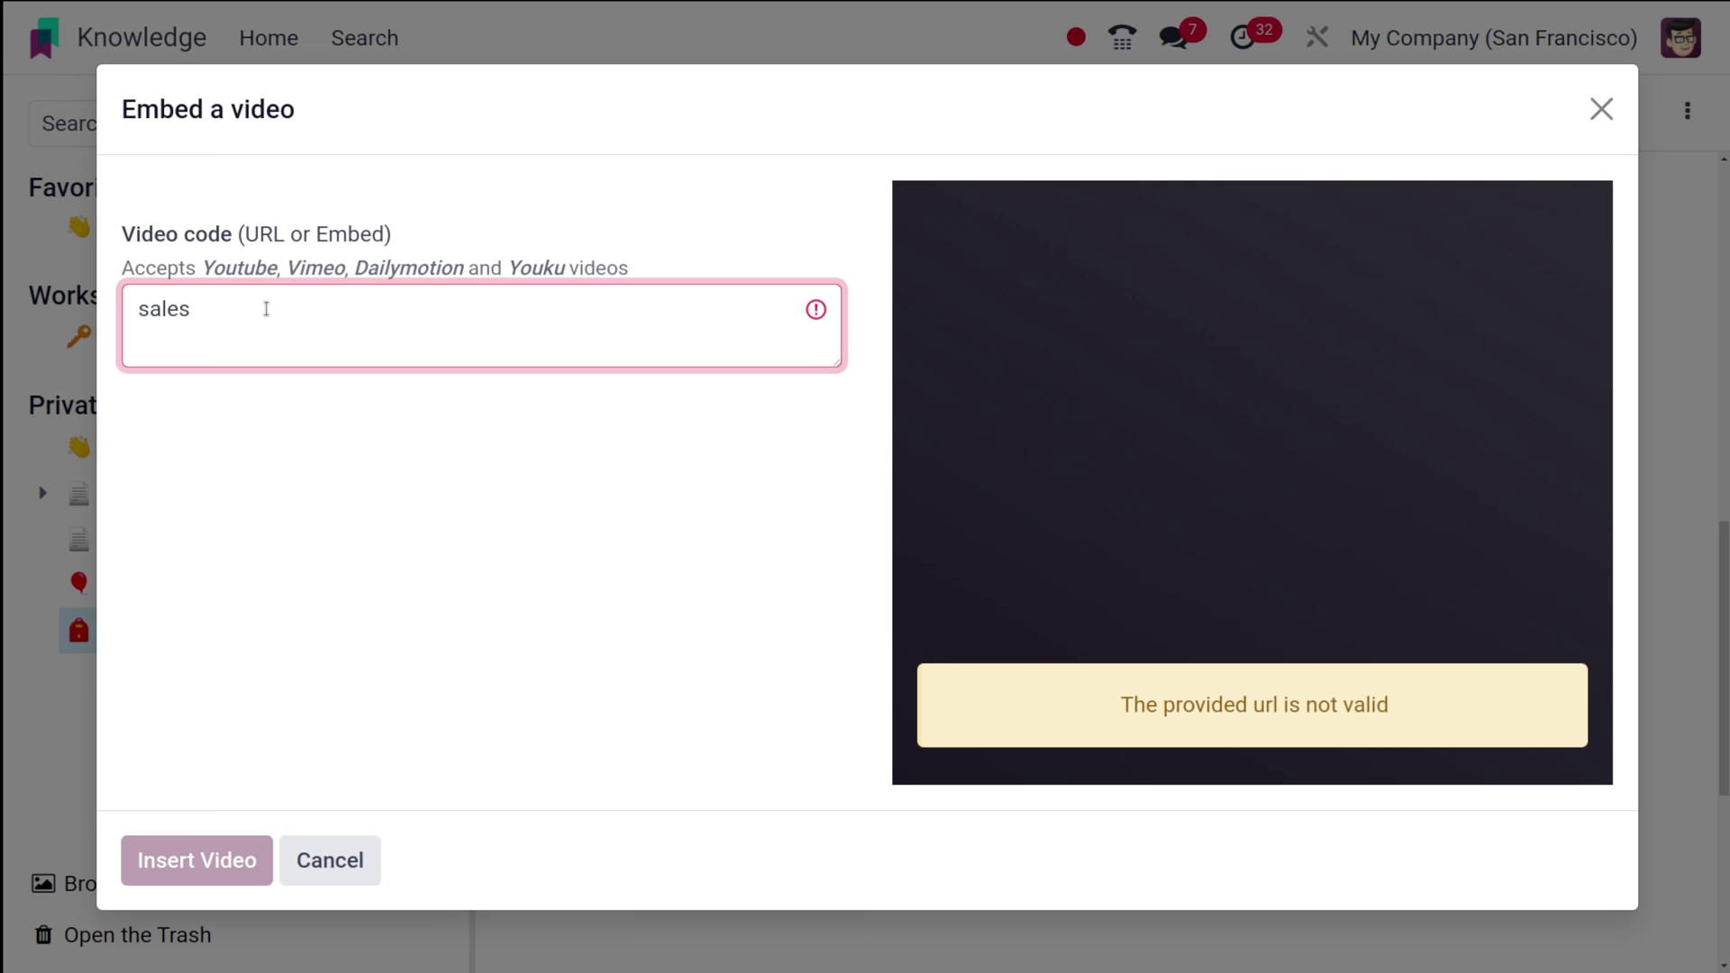
left_click_drag(247, 306, 39, 310)
key("BackSpace")
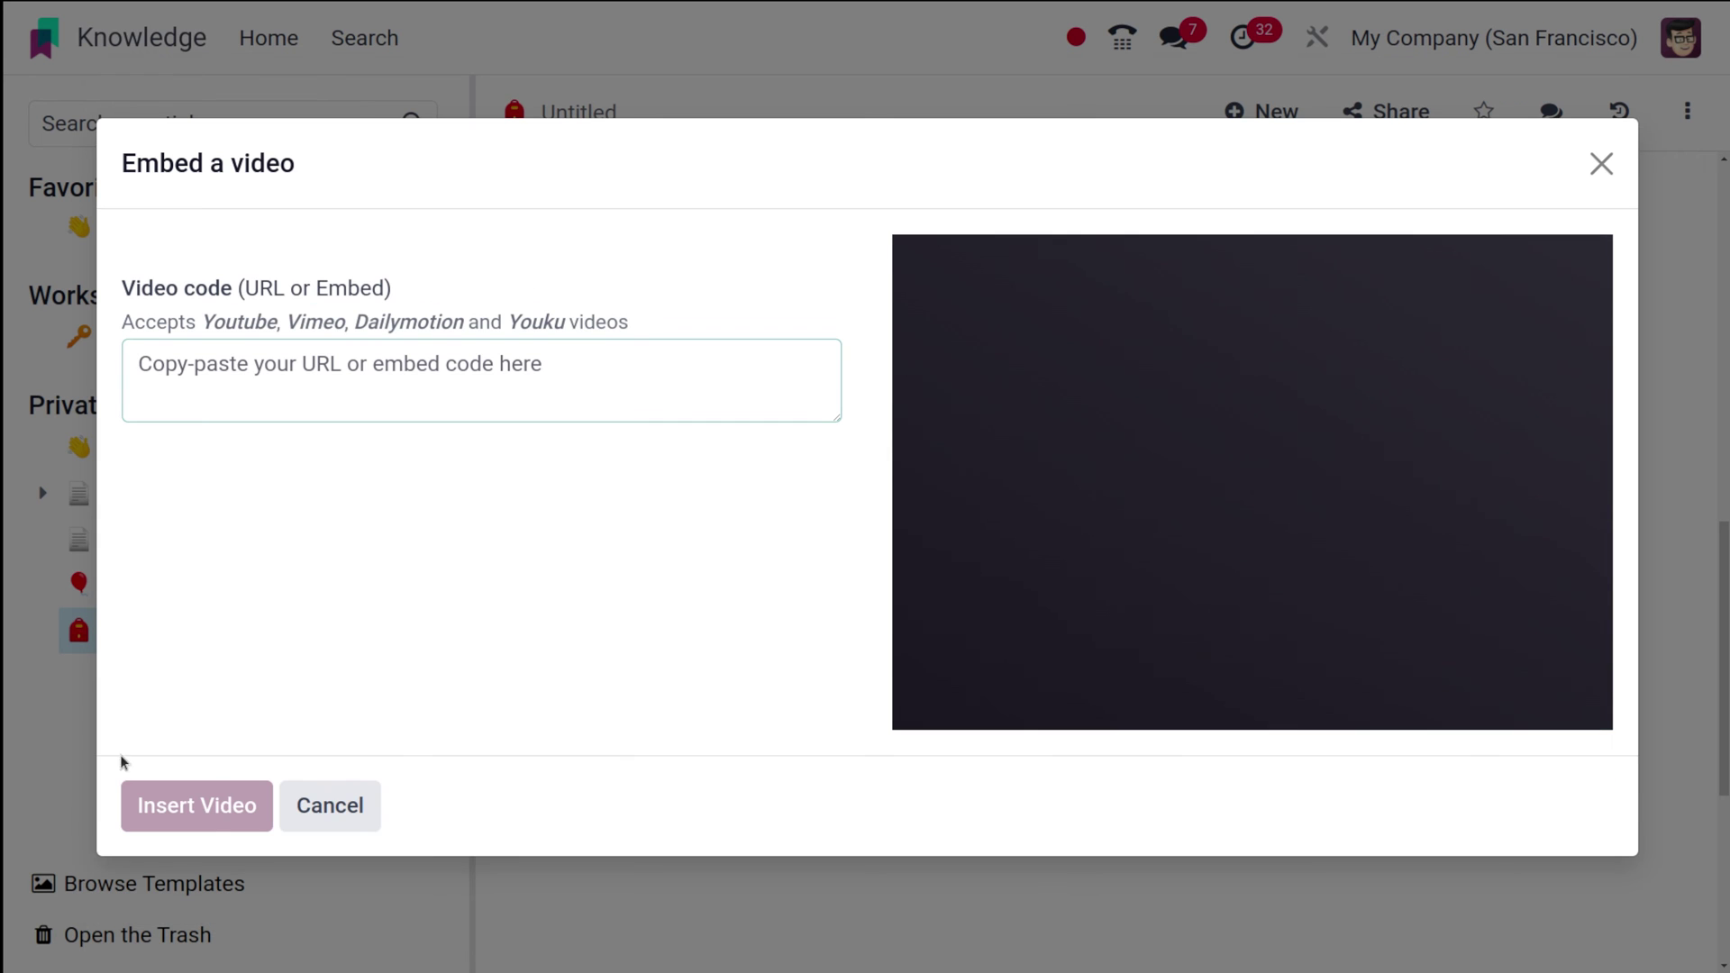
left_click(323, 804)
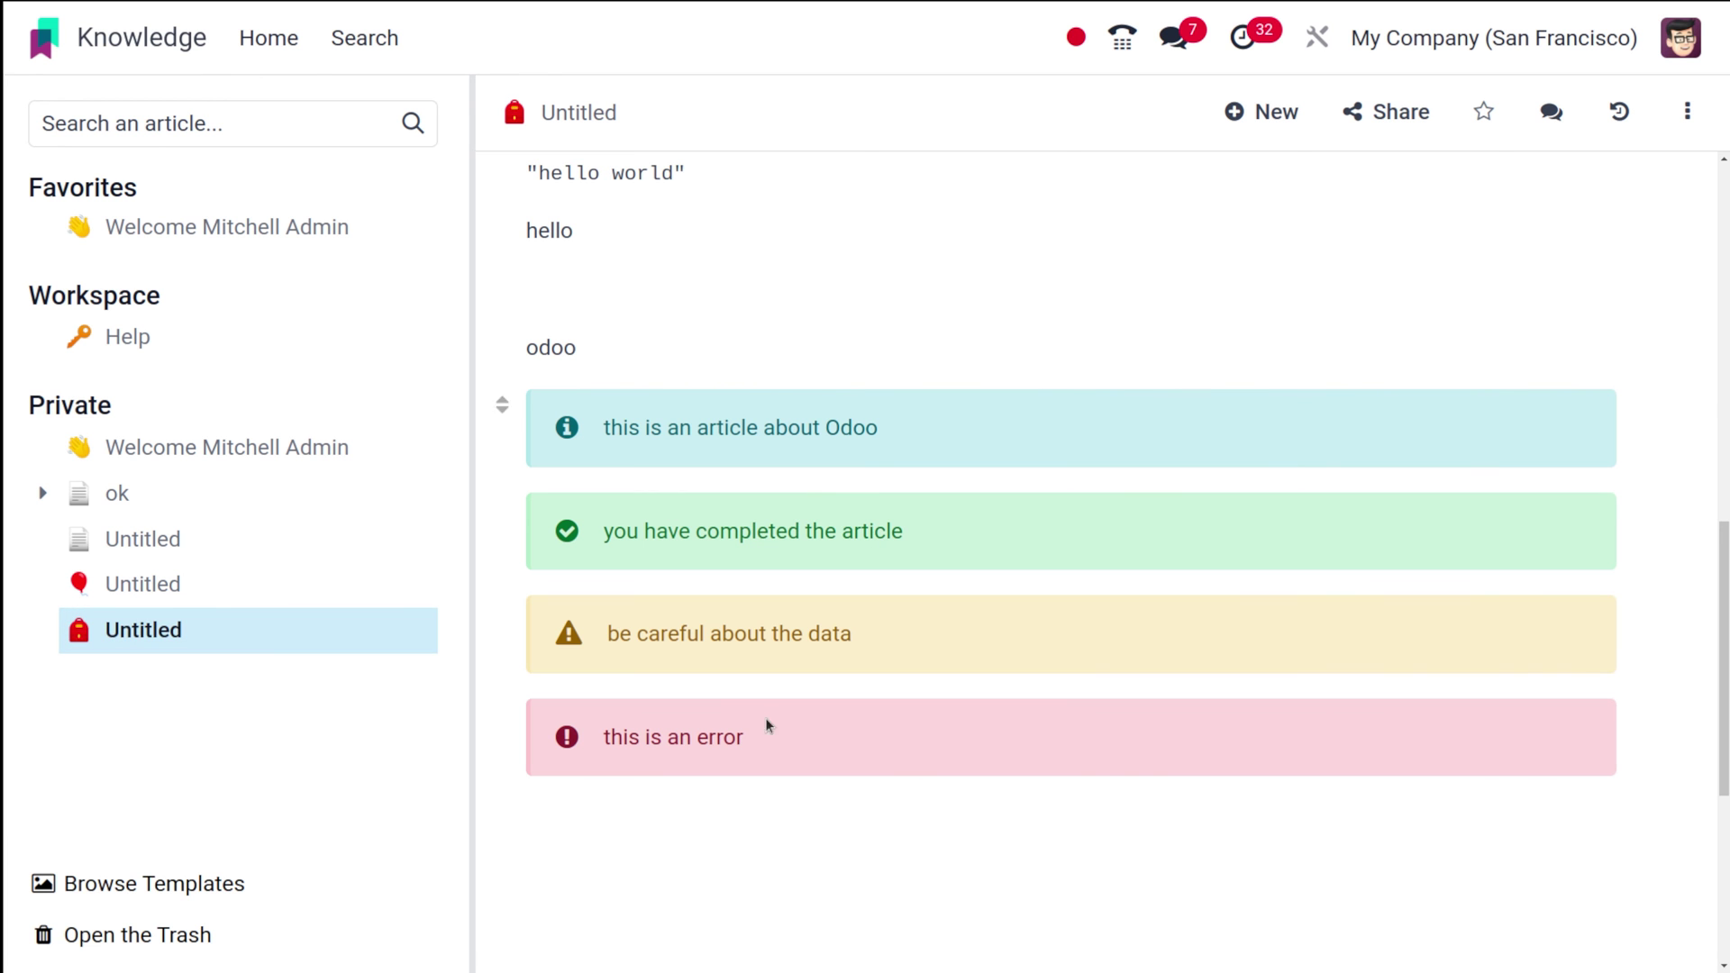
left_click(627, 820)
scroll(627, 825, "down", 4)
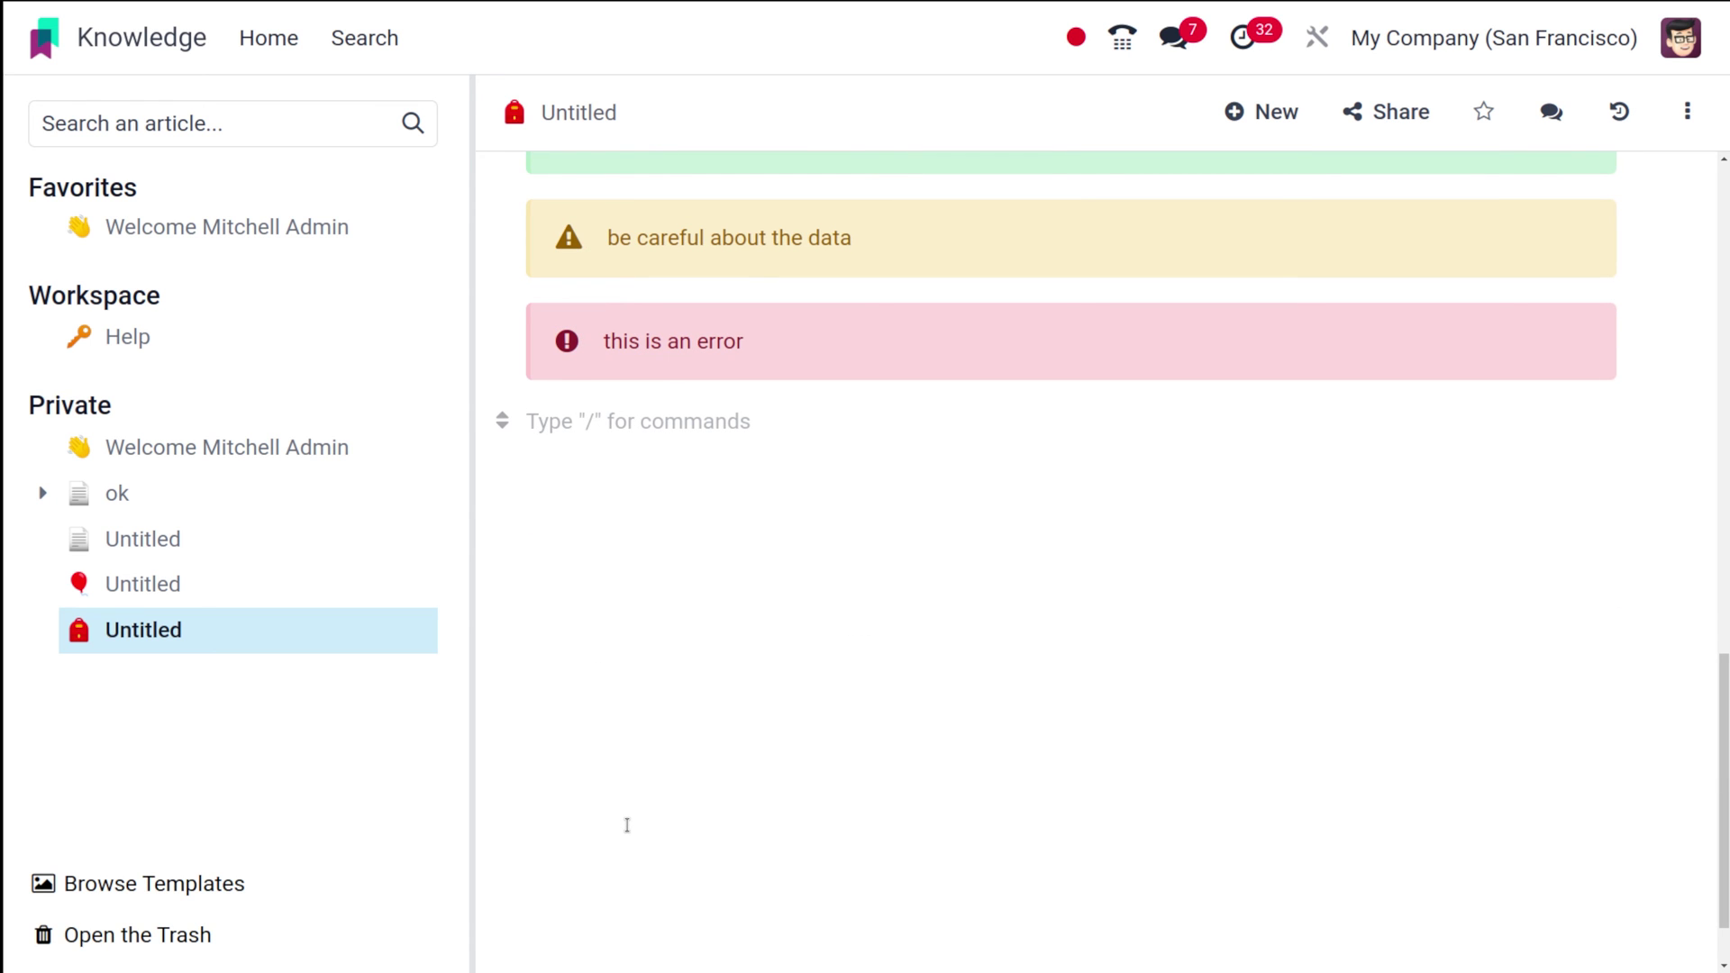
scroll(895, 757, "down", 5)
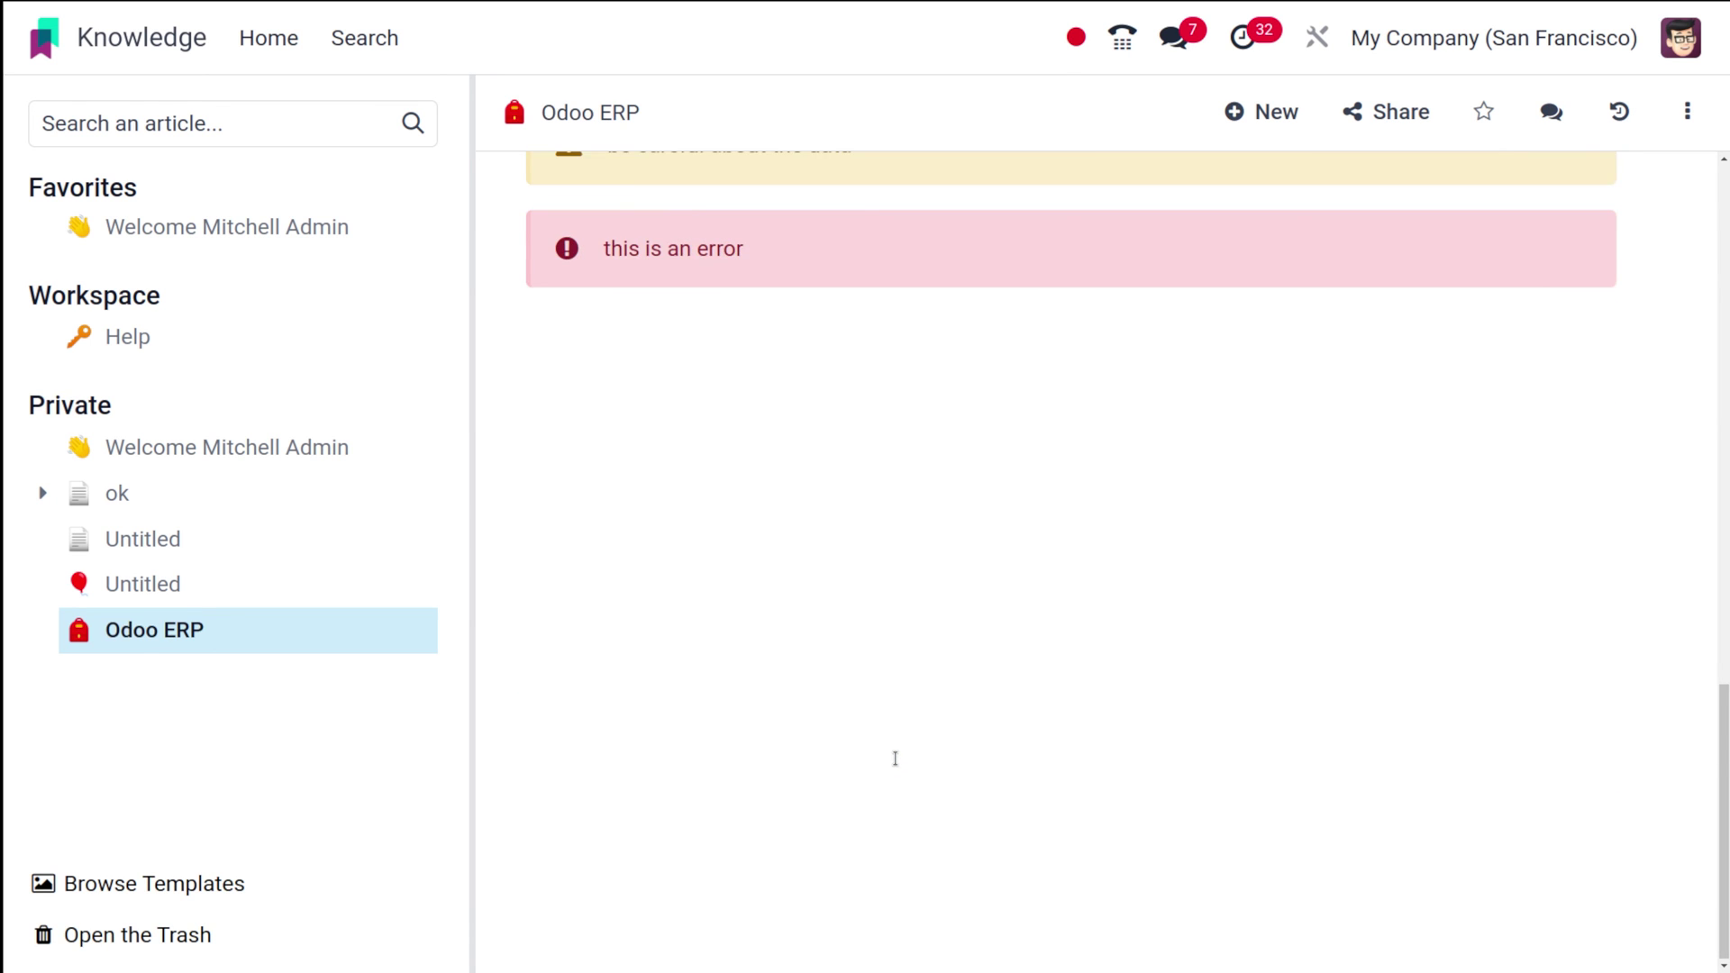
left_click(632, 417)
type("/")
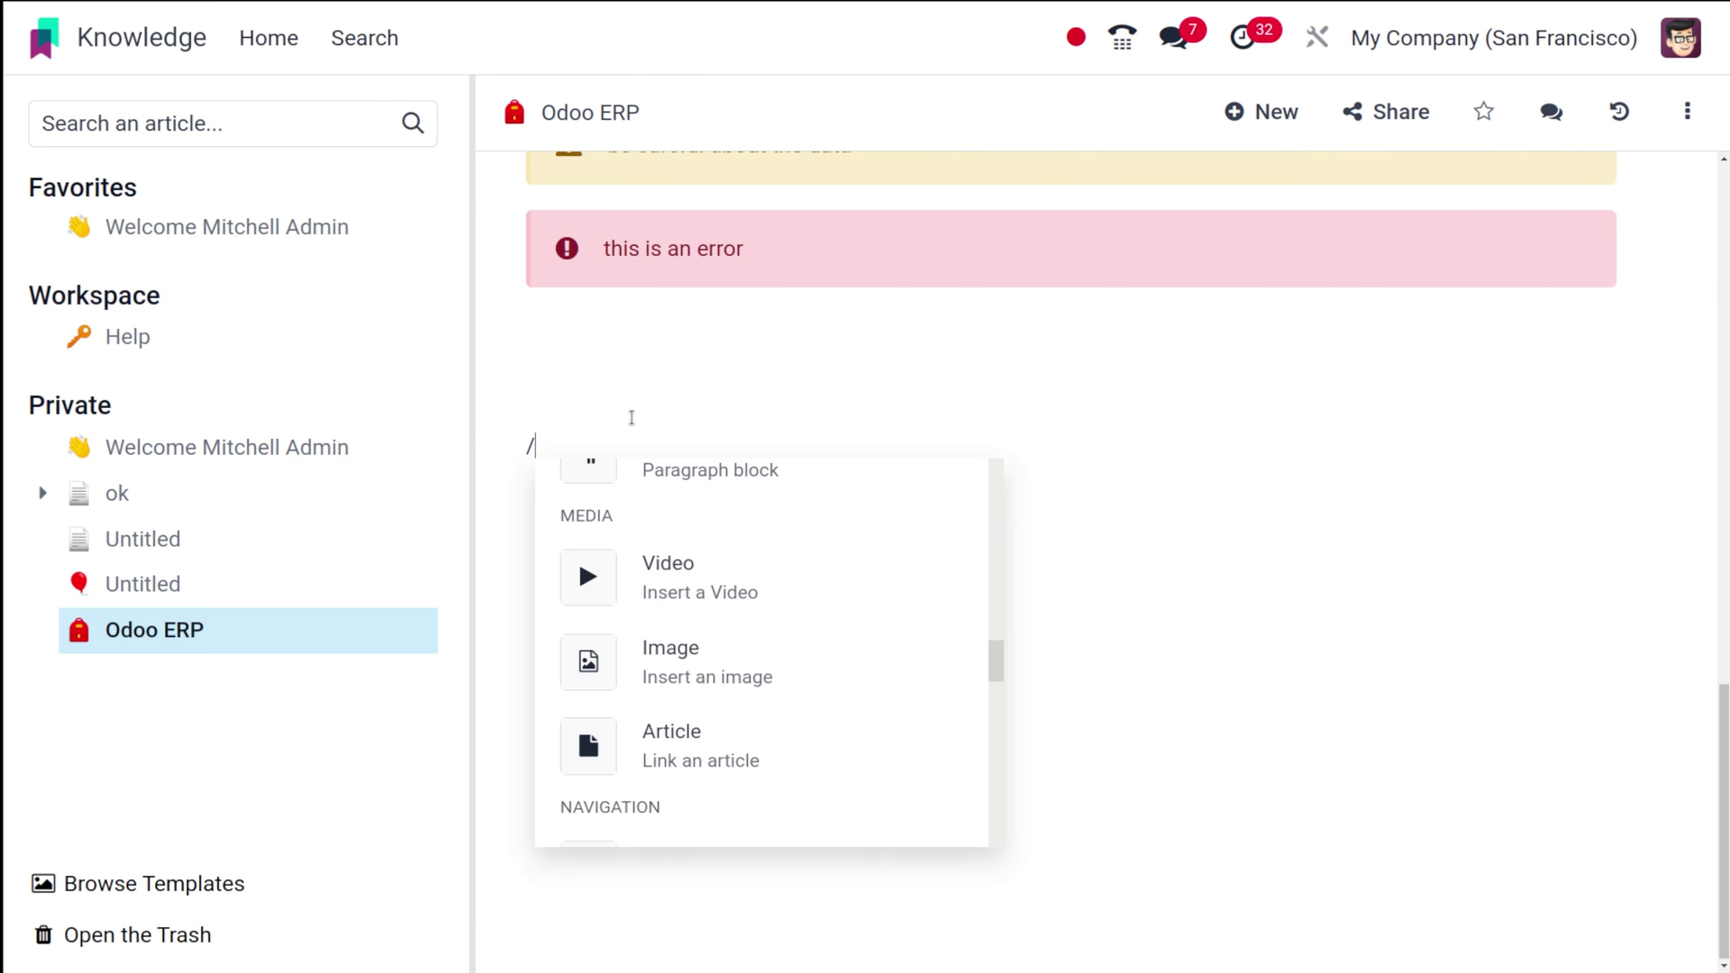
left_click(731, 557)
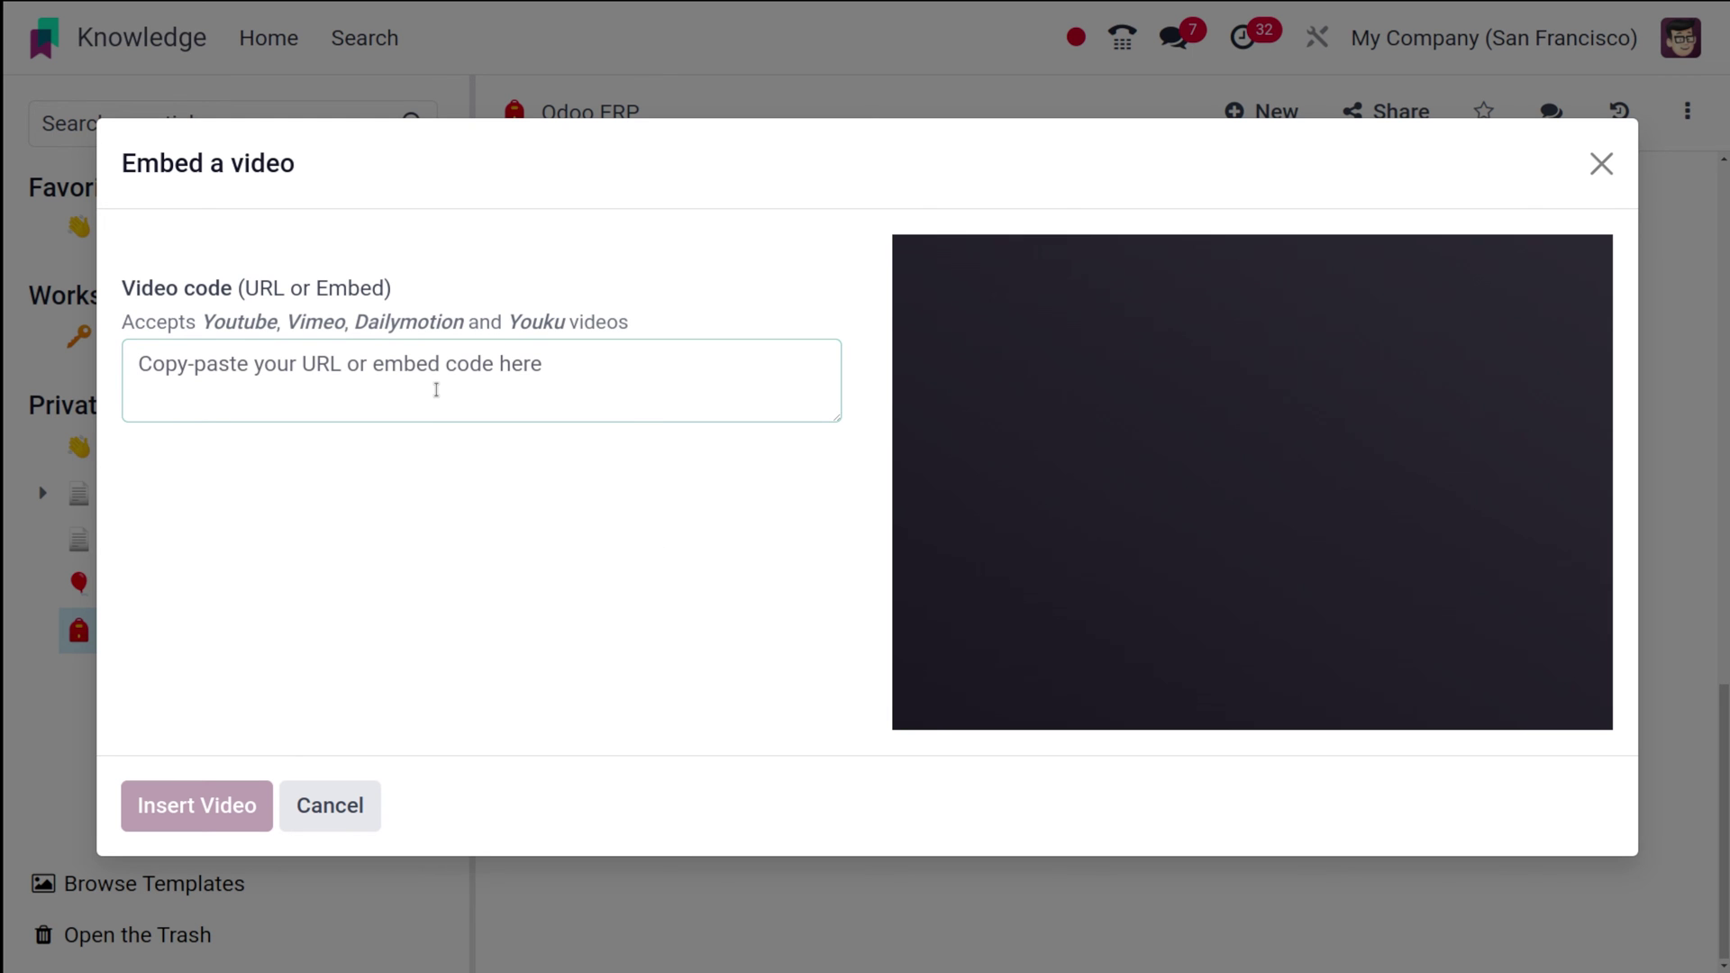
type("https://youtu.be/z4i5vsxr0Vs?si=xFJ28FRyFaK-0tjd")
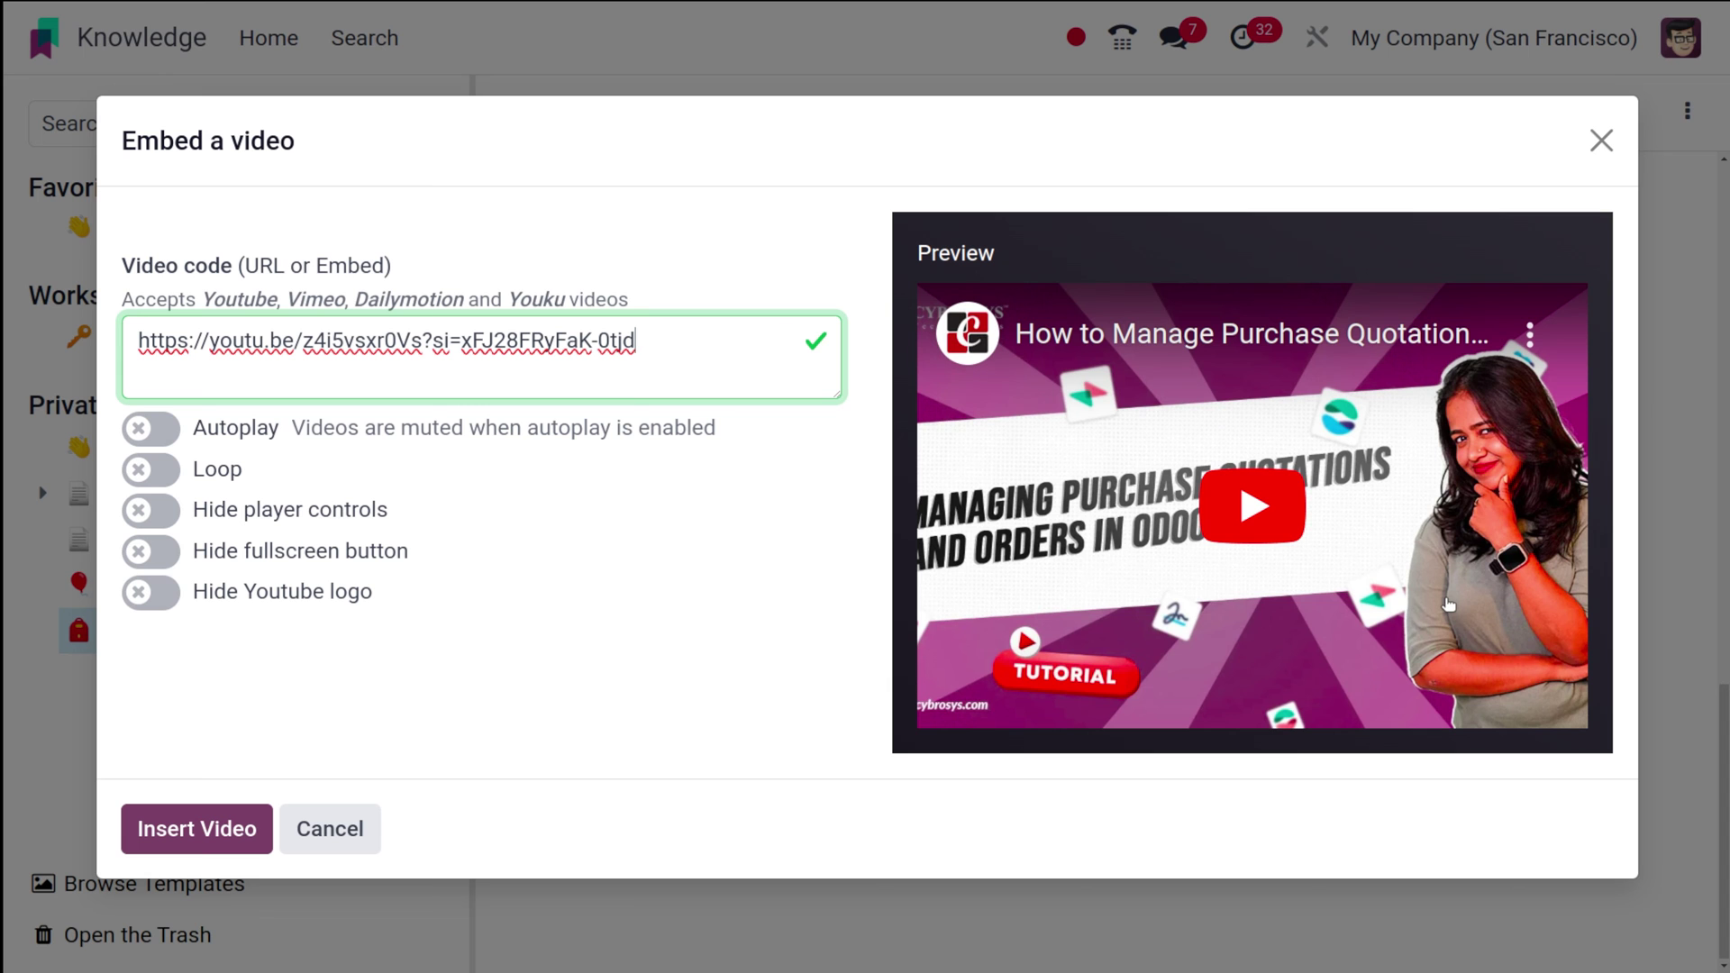
left_click(221, 820)
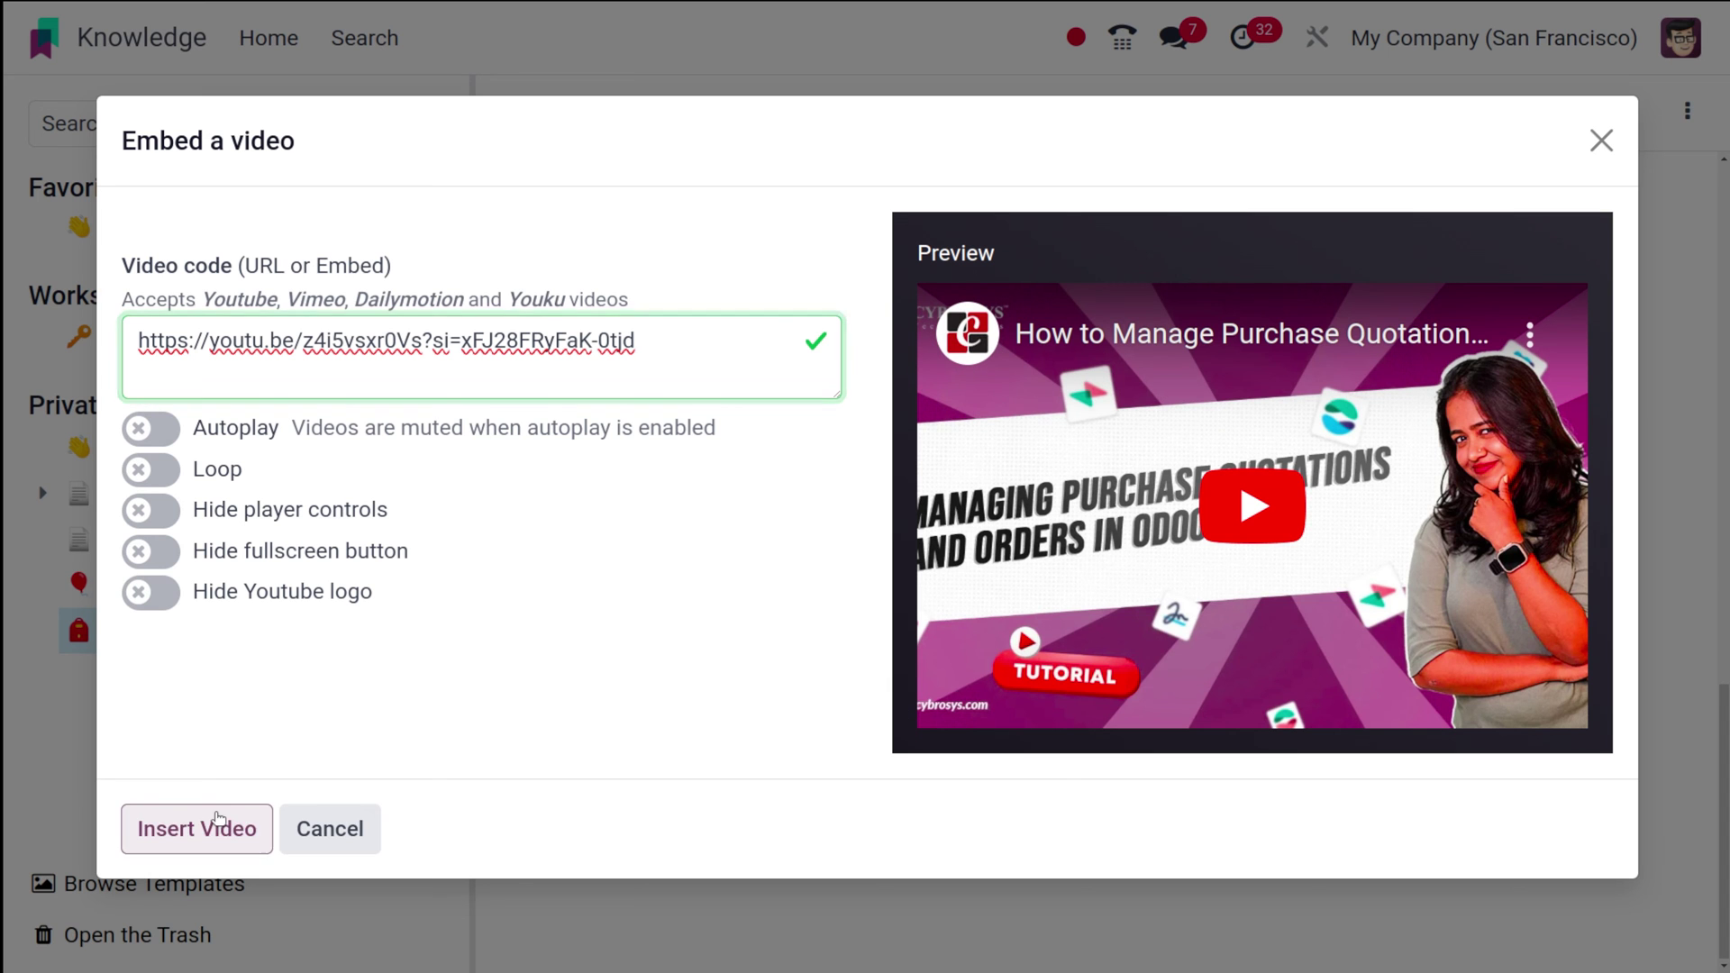
- Start inserting an image on a new line below the embedded video, search the images for "odoo" and clear the search
scroll(853, 745, "down", 5)
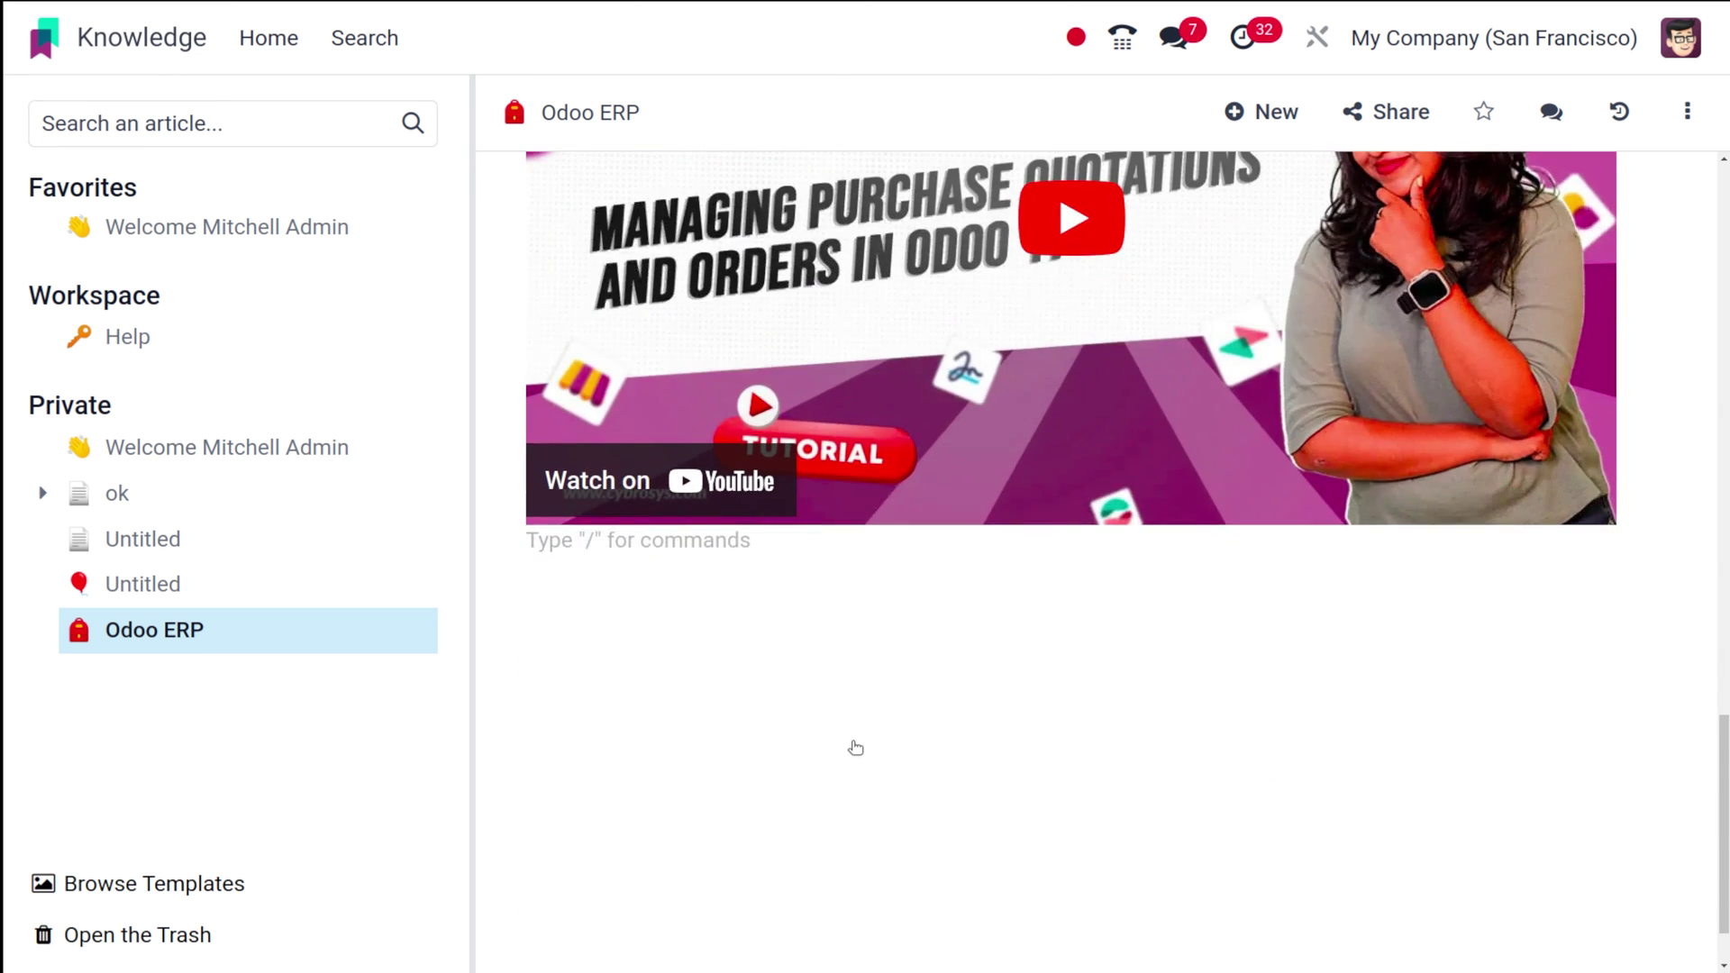
scroll(853, 745, "up", 6)
scroll(855, 747, "down", 5)
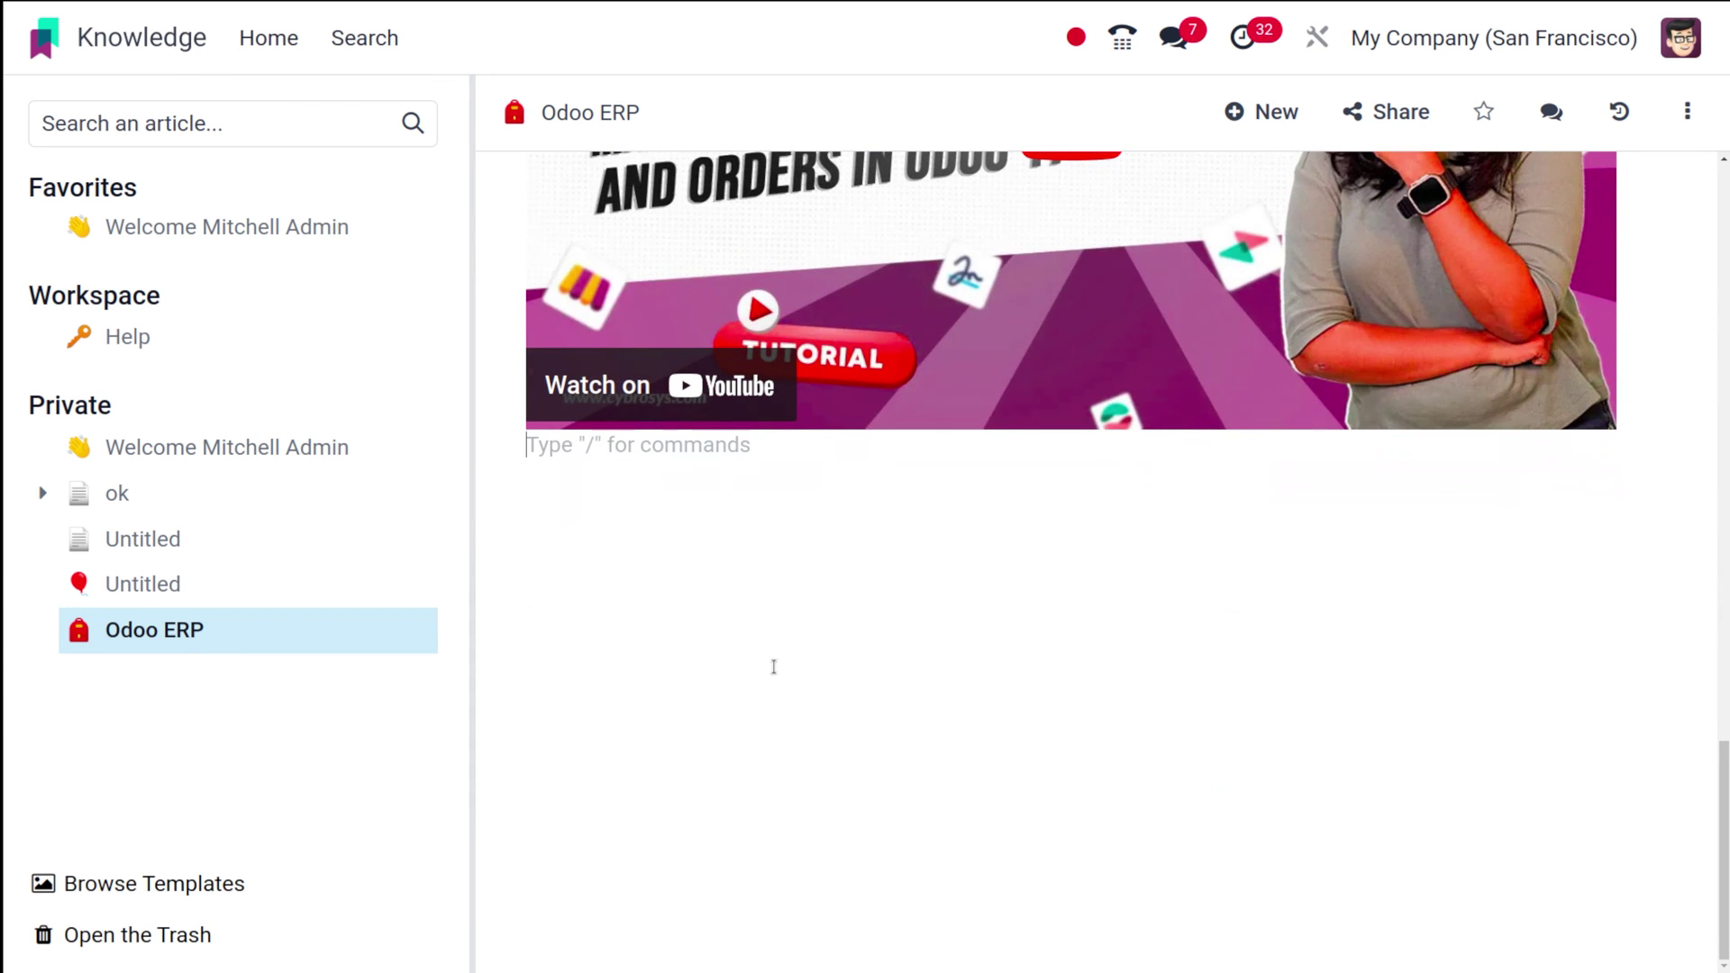
key("Return")
type("/")
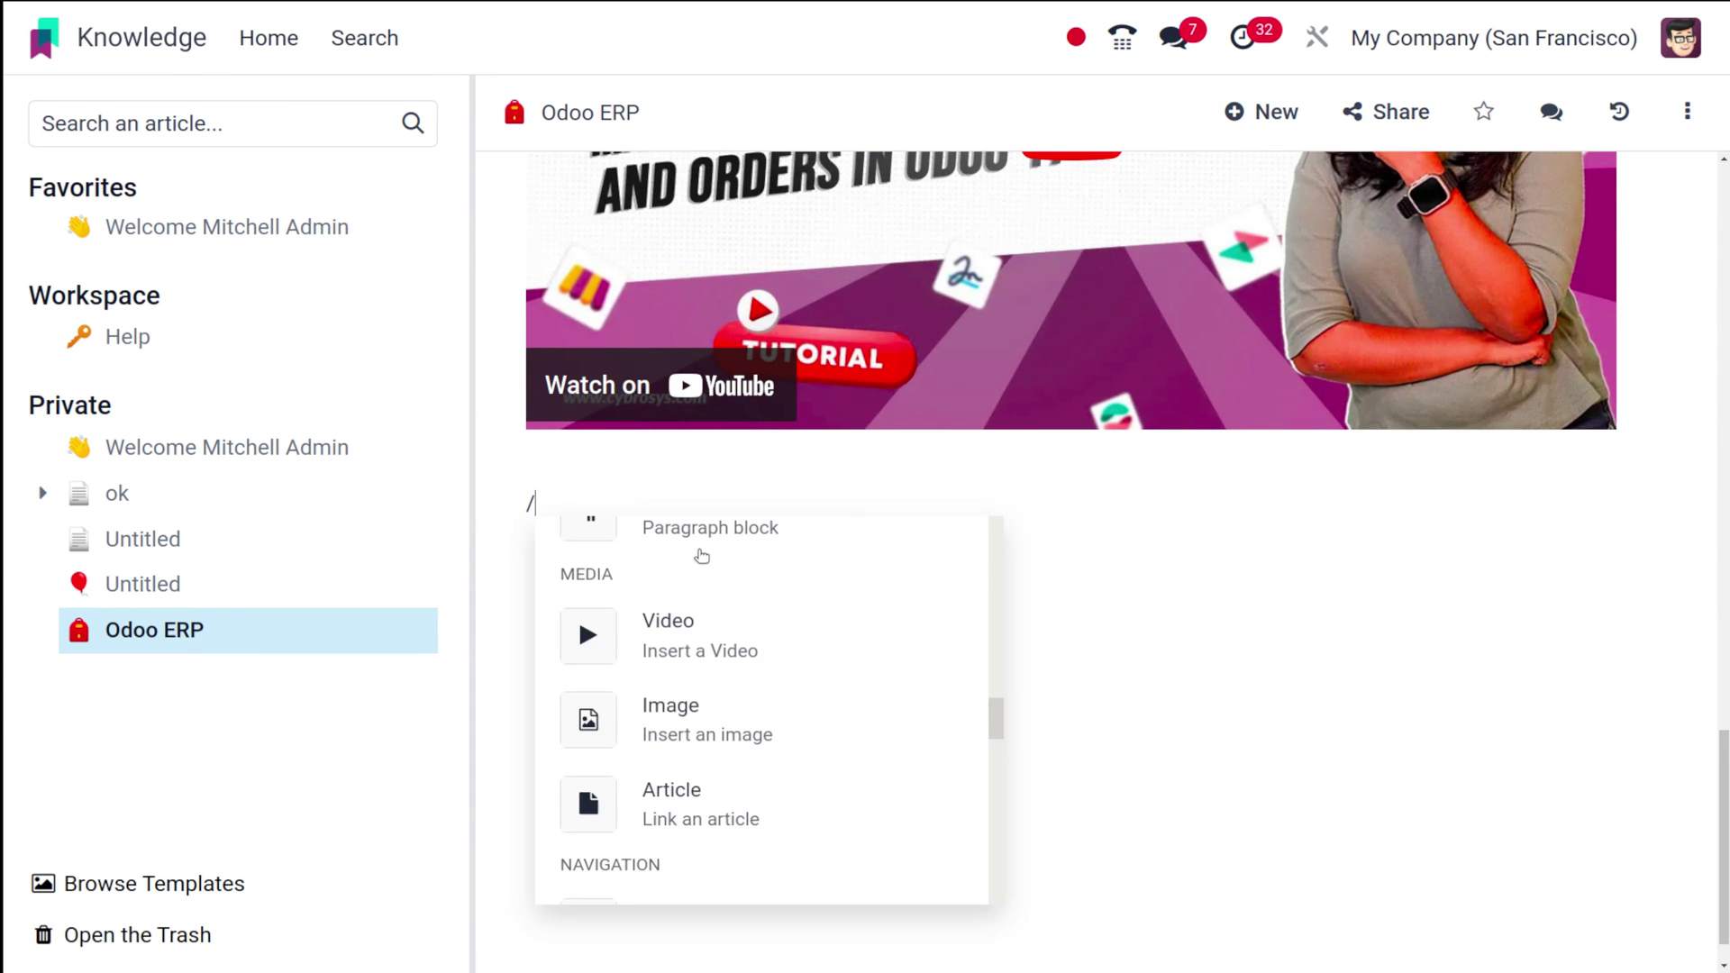
left_click(694, 700)
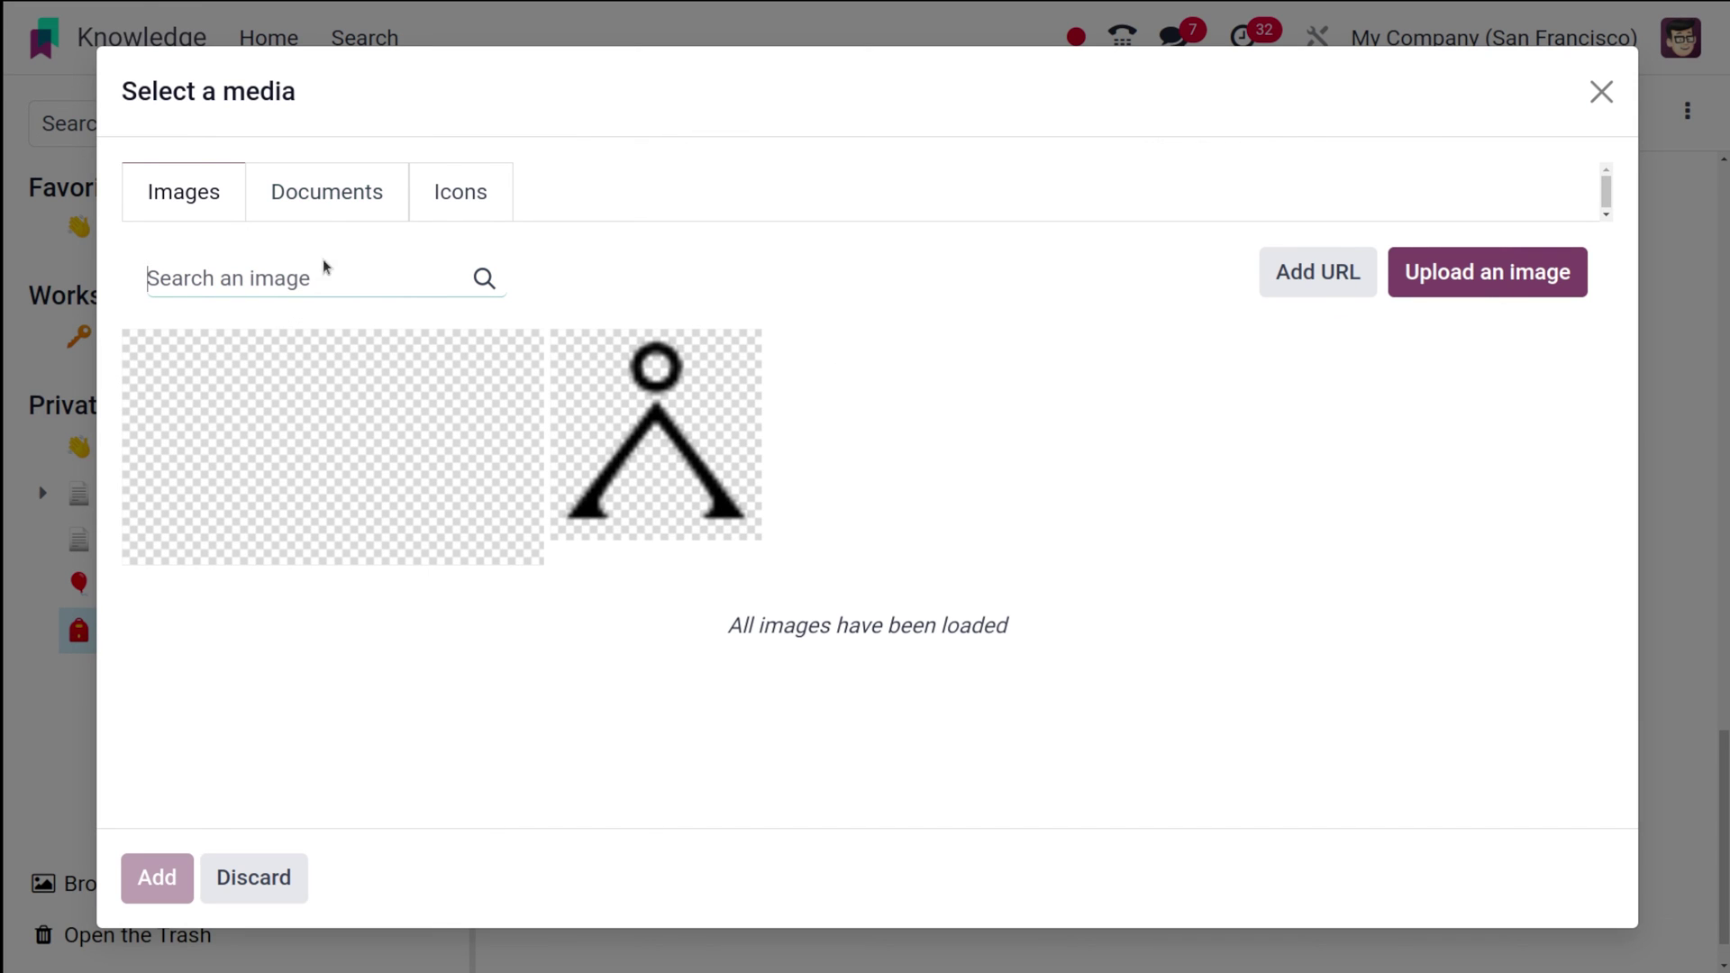
type("o")
type("oo")
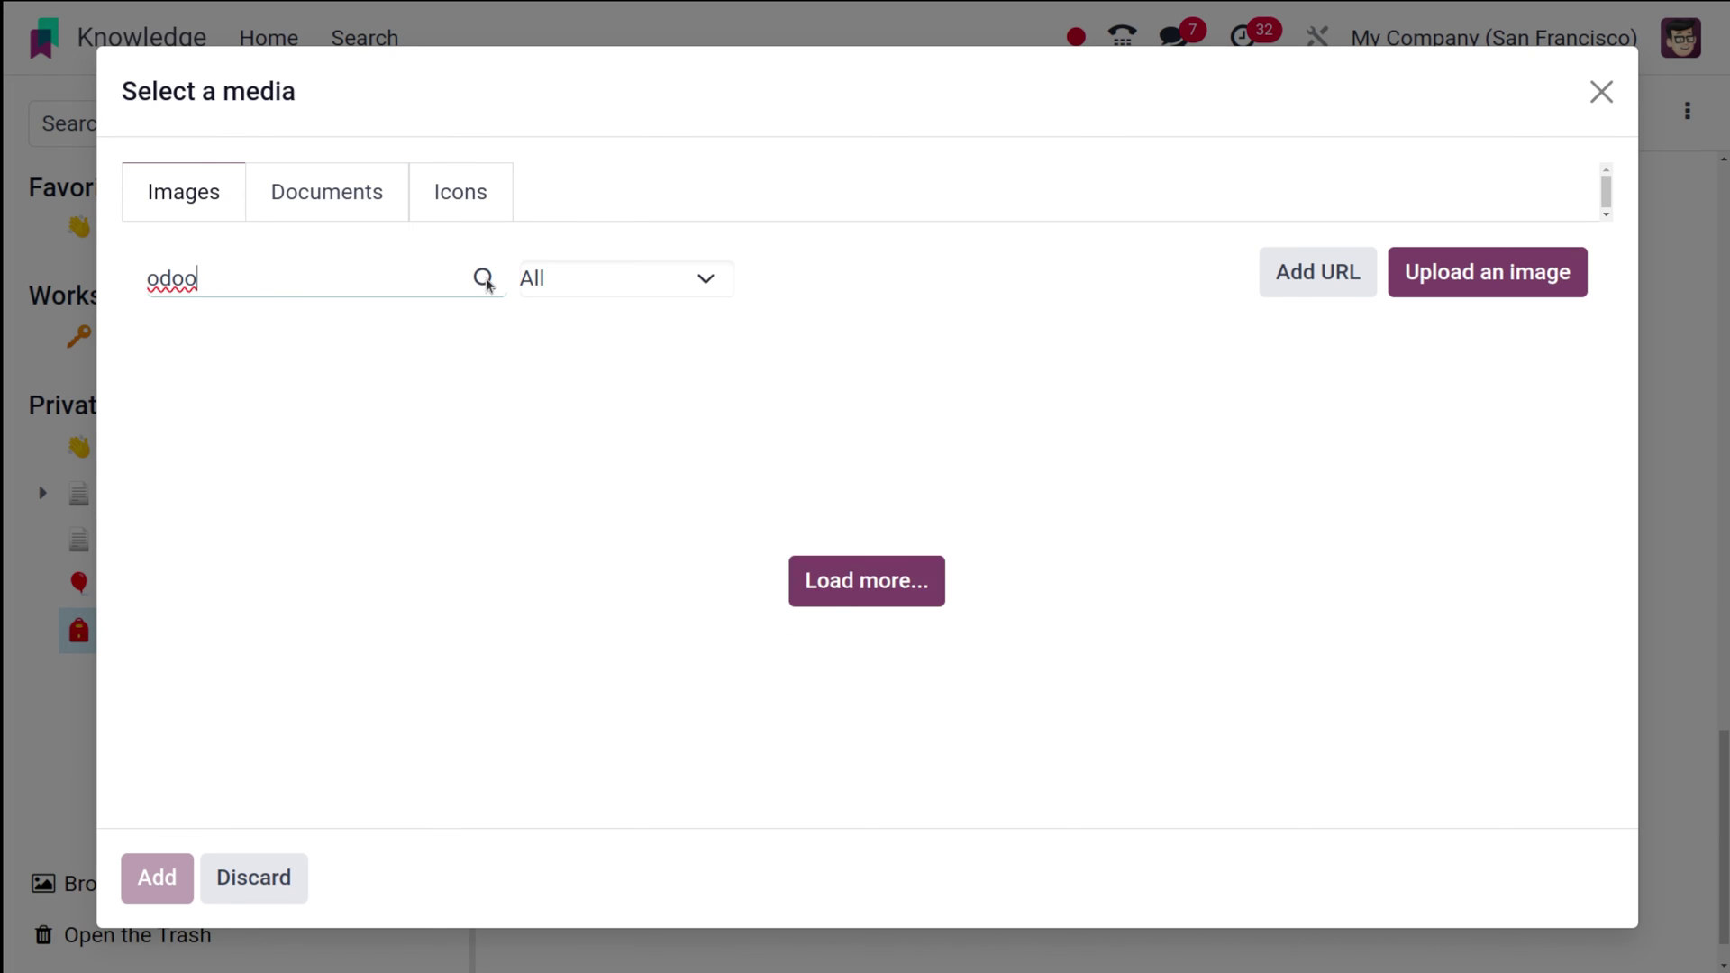
key("BackSpace")
key("BackSpace")
key("BackSpace")
key("BackSpace")
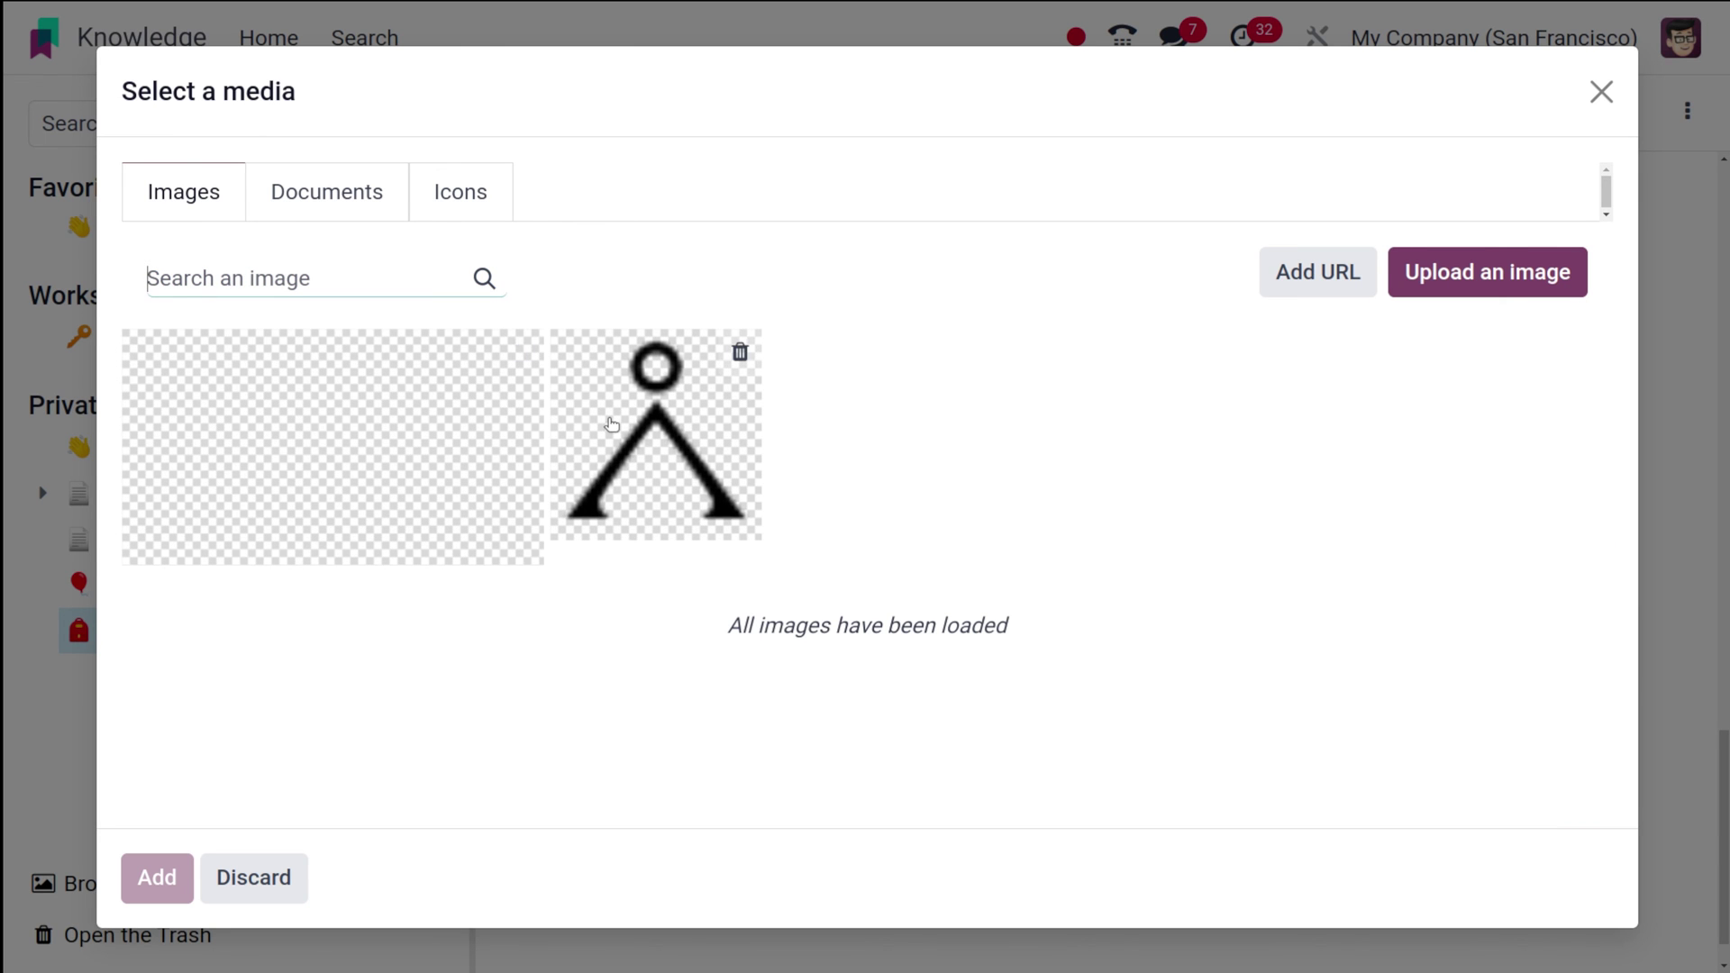
- Look through the available documents and insert the heart pictogram below the embedded video
left_click(290, 177)
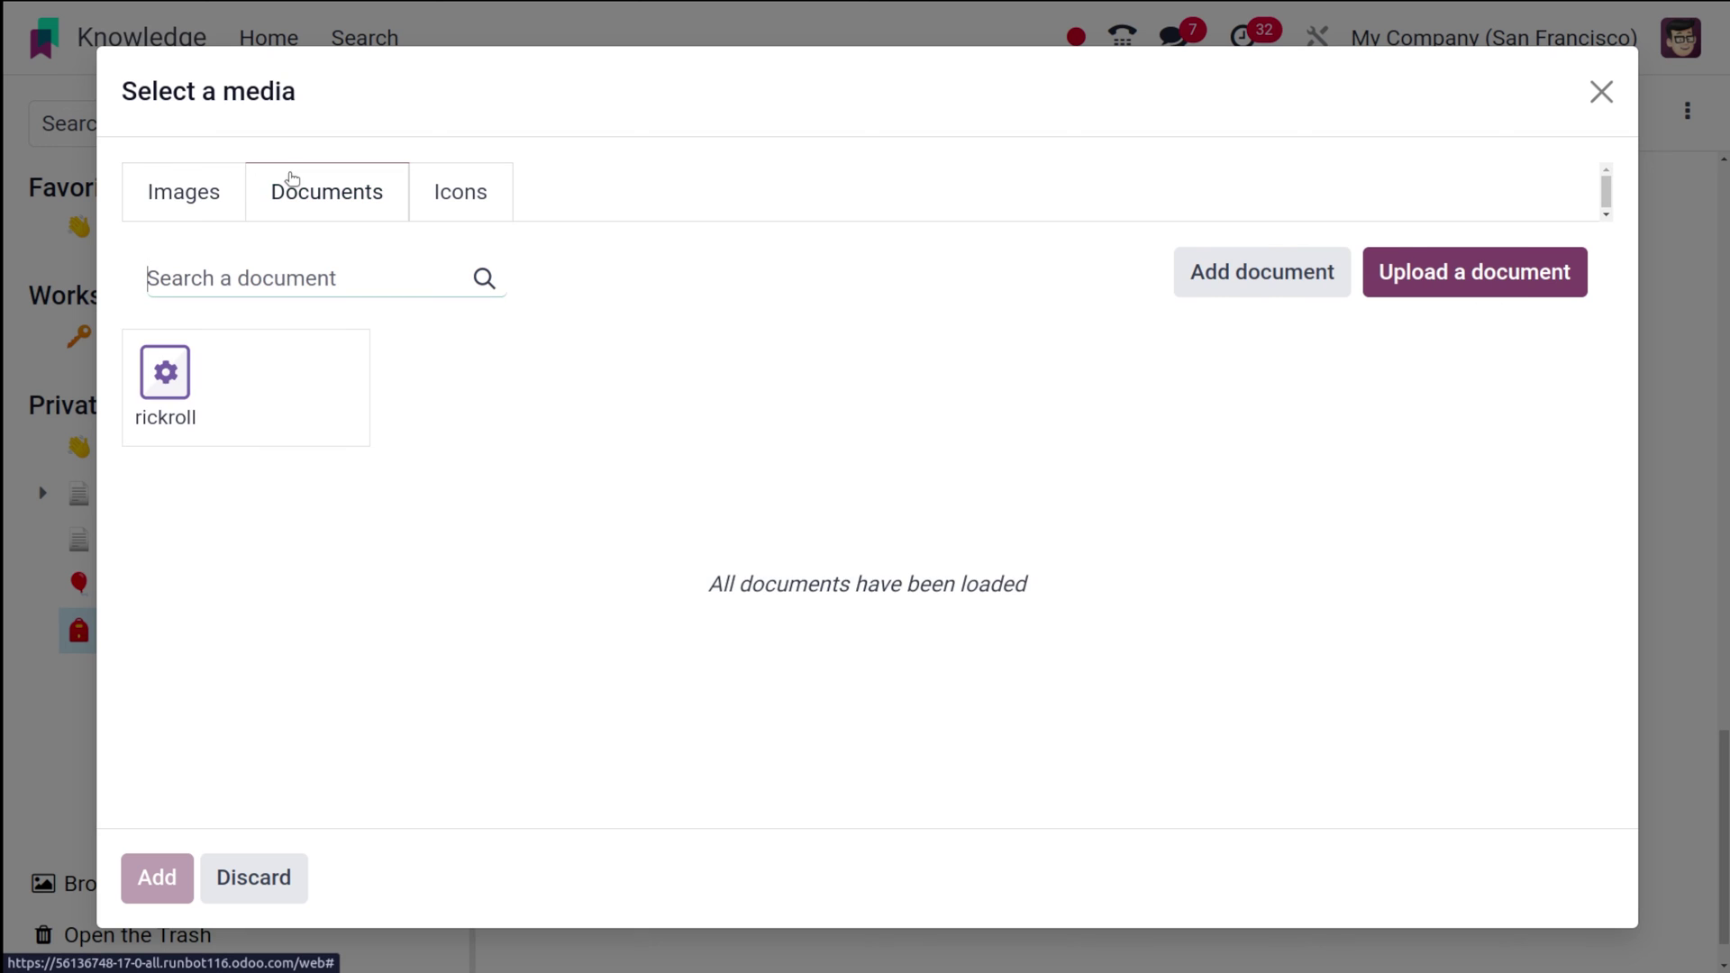
left_click(423, 194)
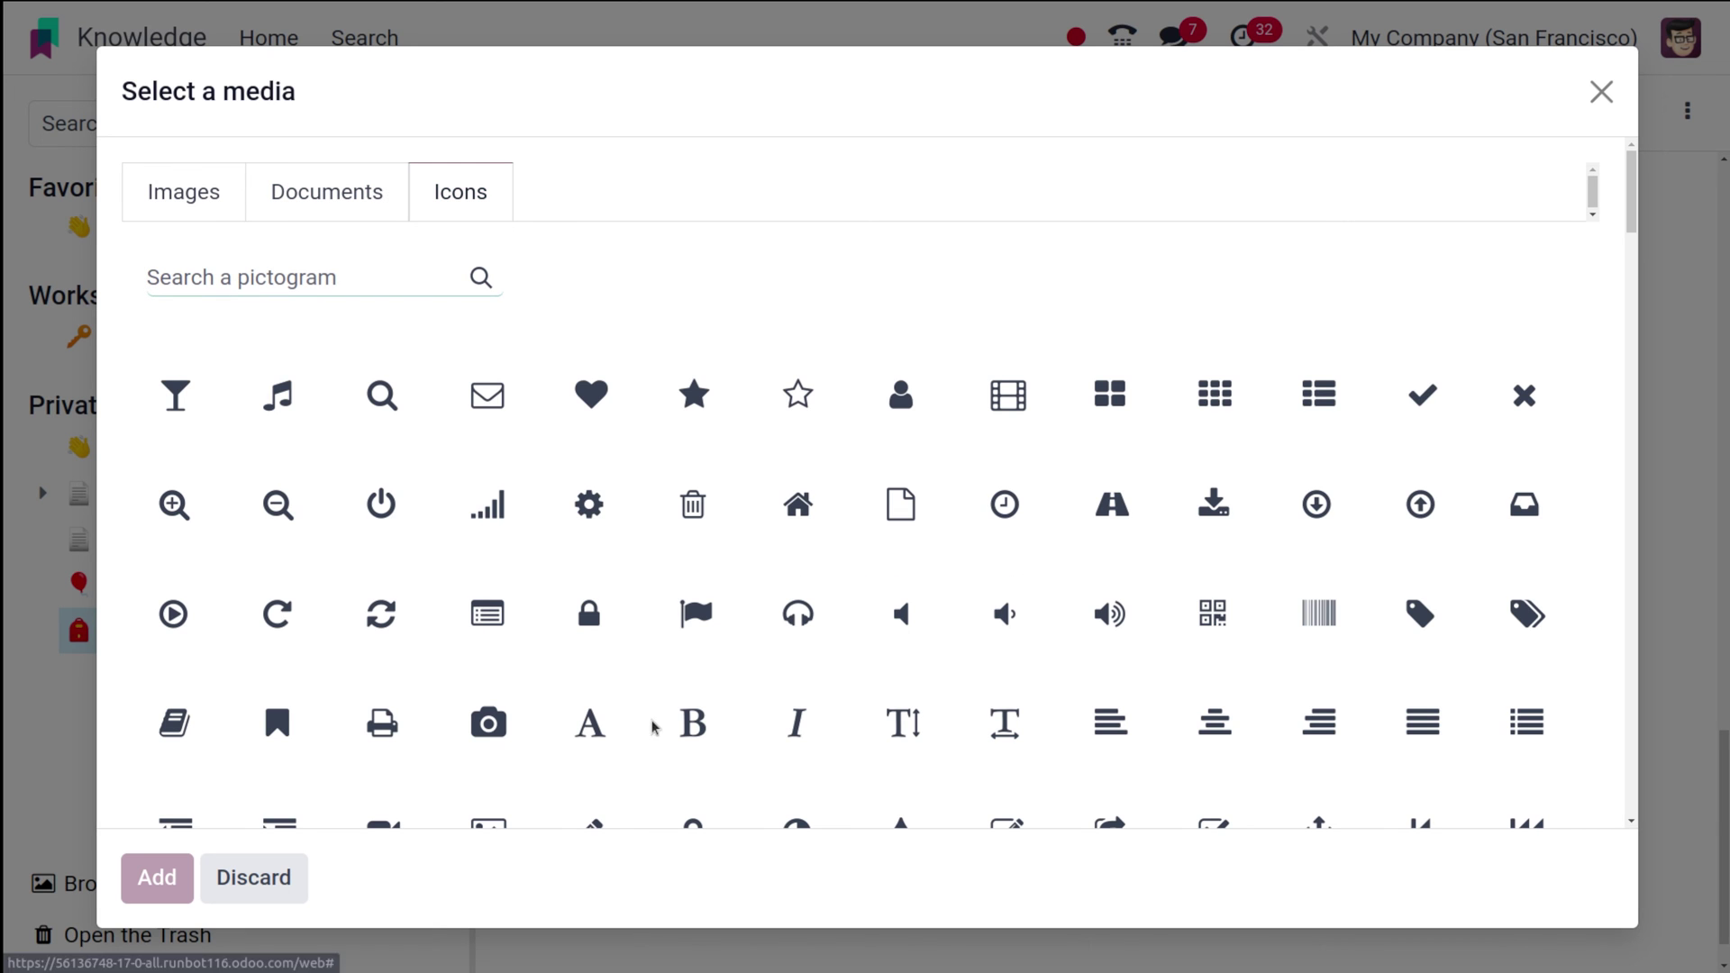
left_click(595, 397)
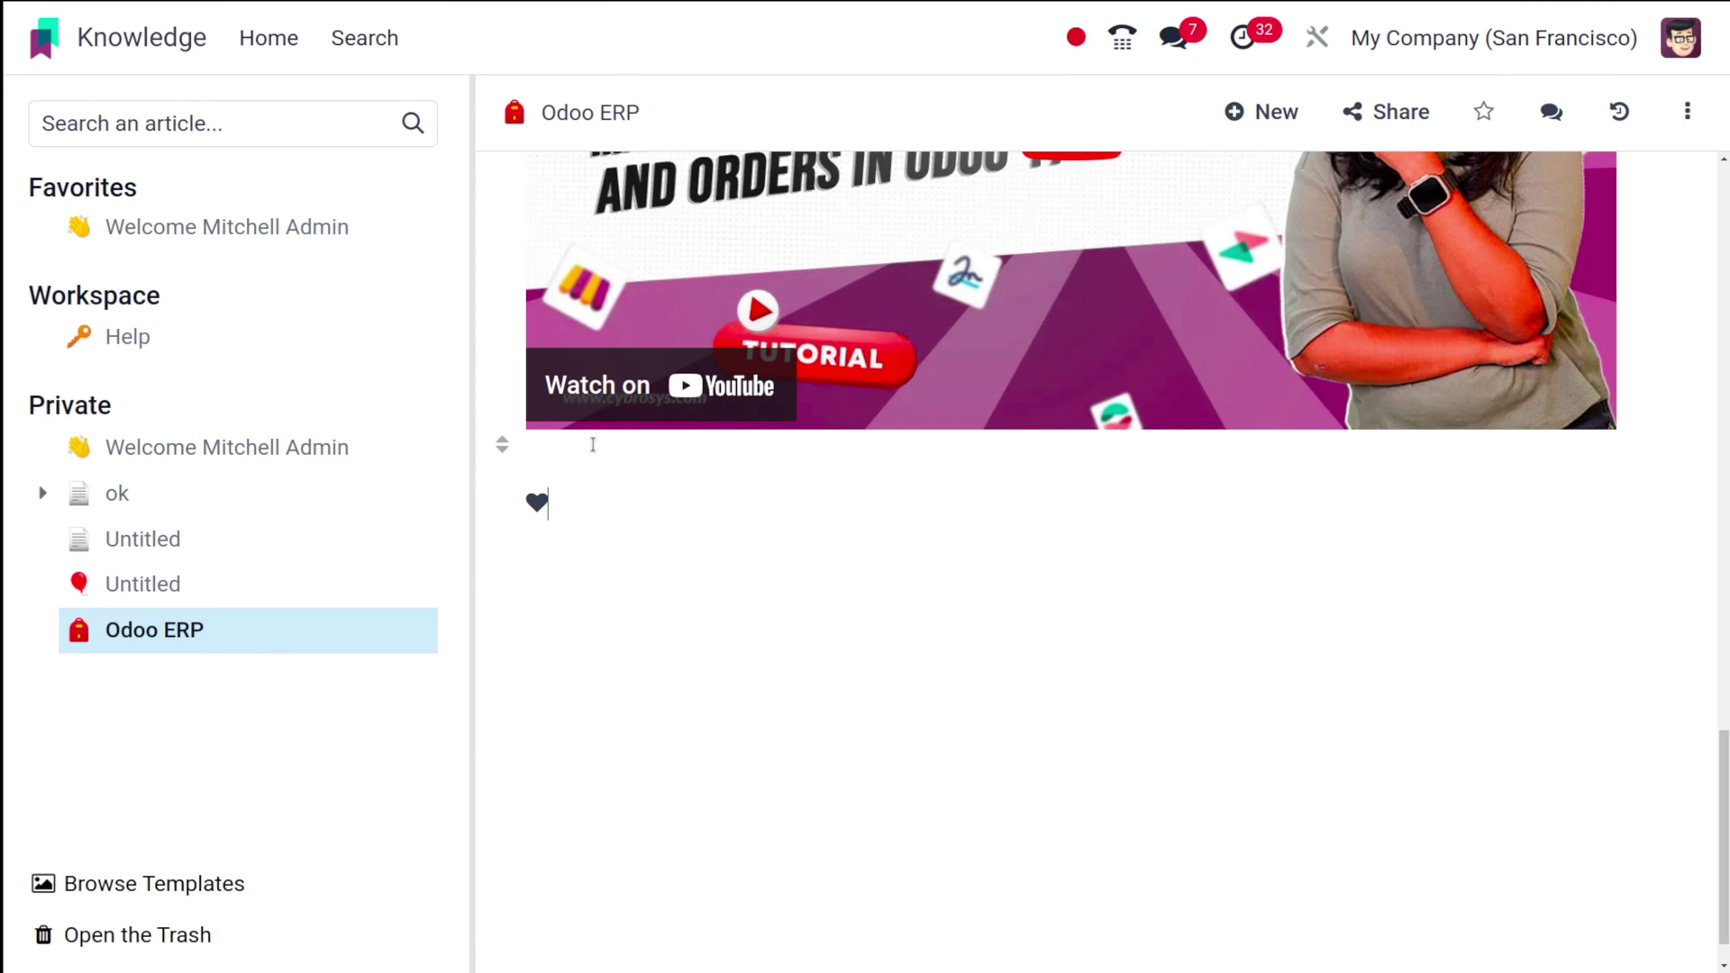
- Insert a link to the existing welcome article on a new line below the heart icon
key("Return")
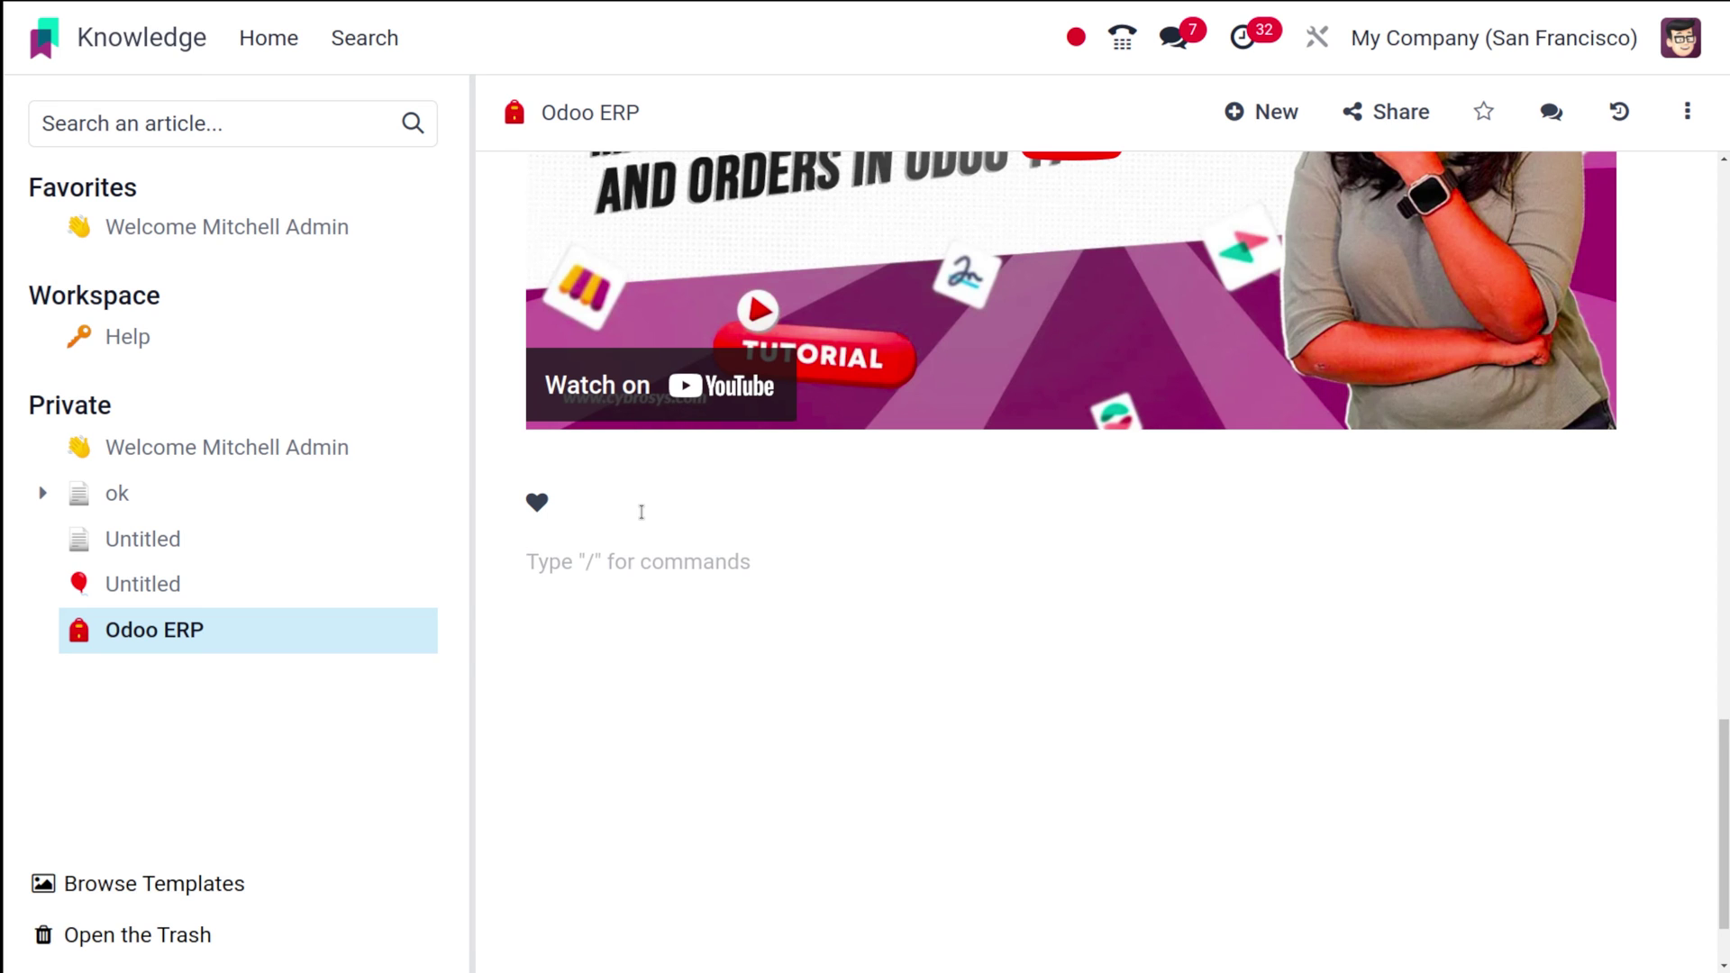
type("/")
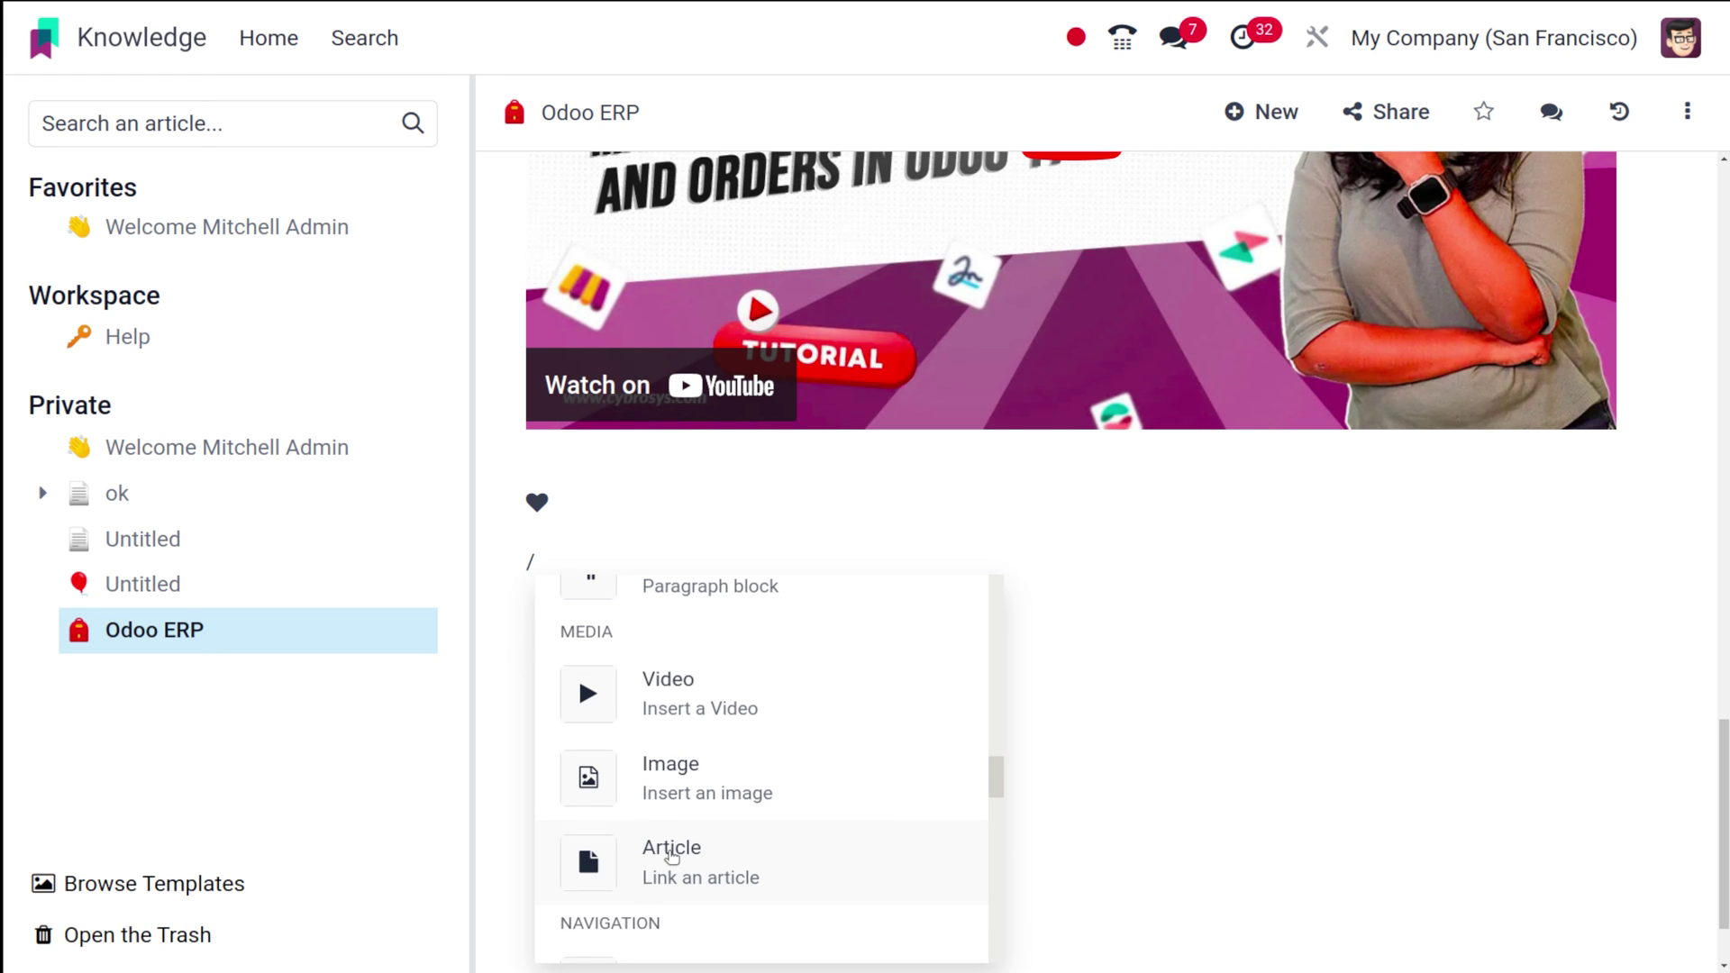
scroll(672, 856, "down", 2)
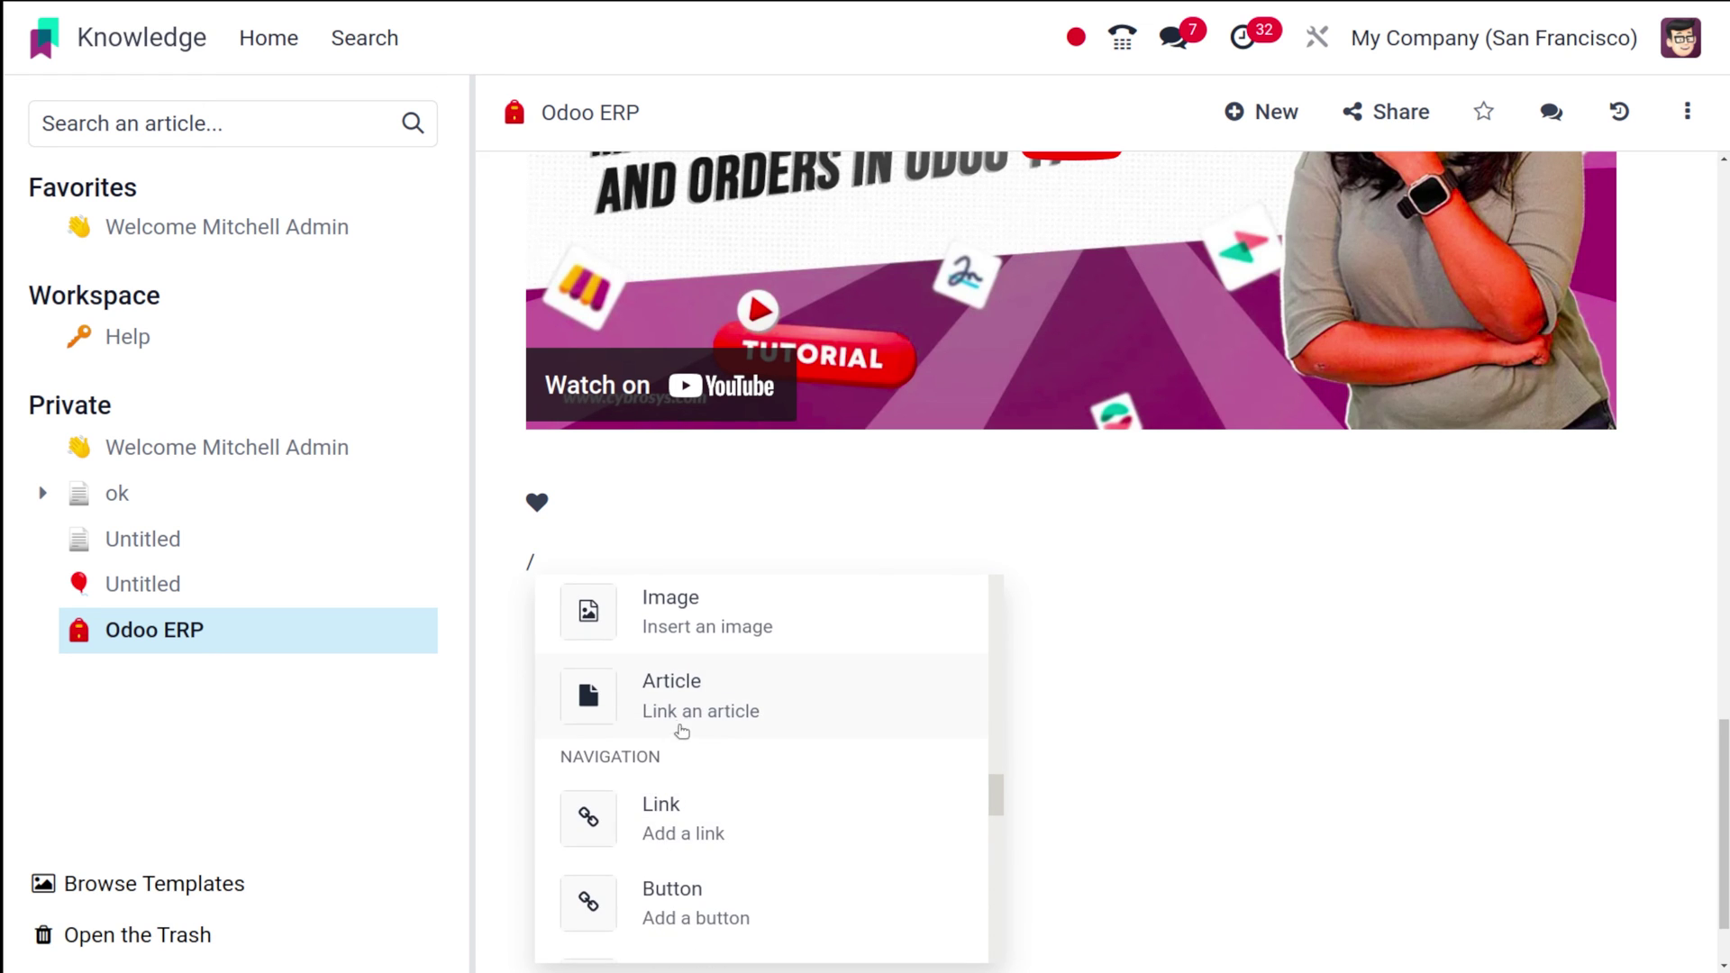
left_click(680, 714)
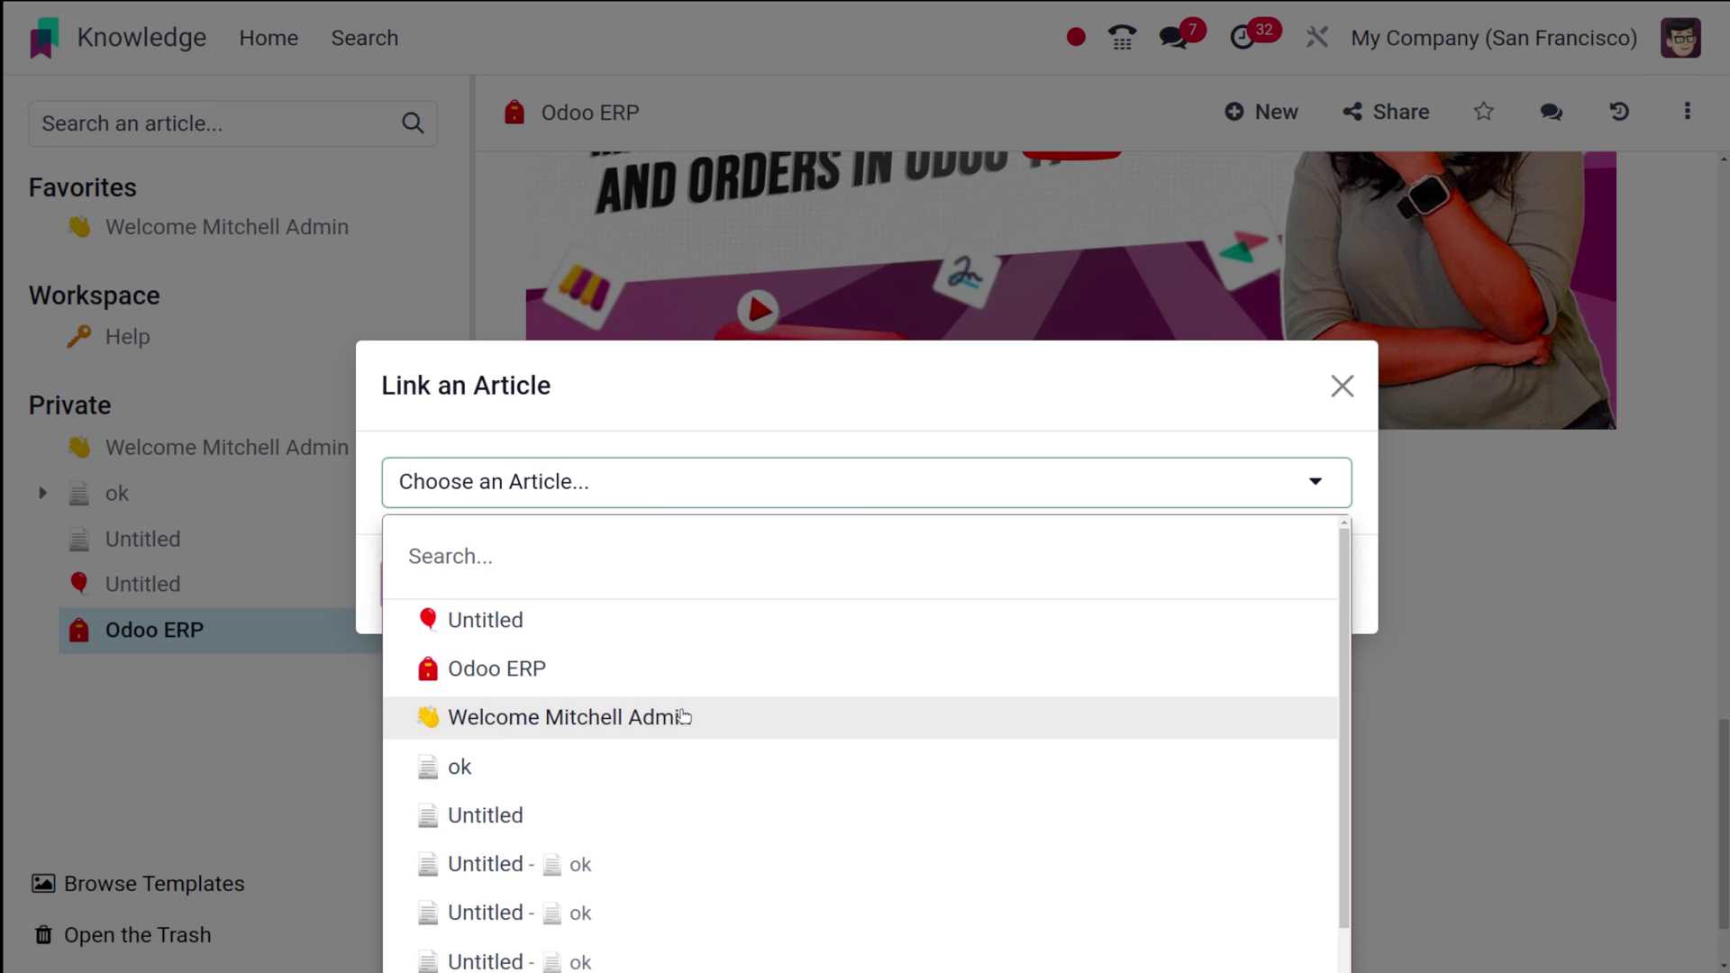
left_click(555, 721)
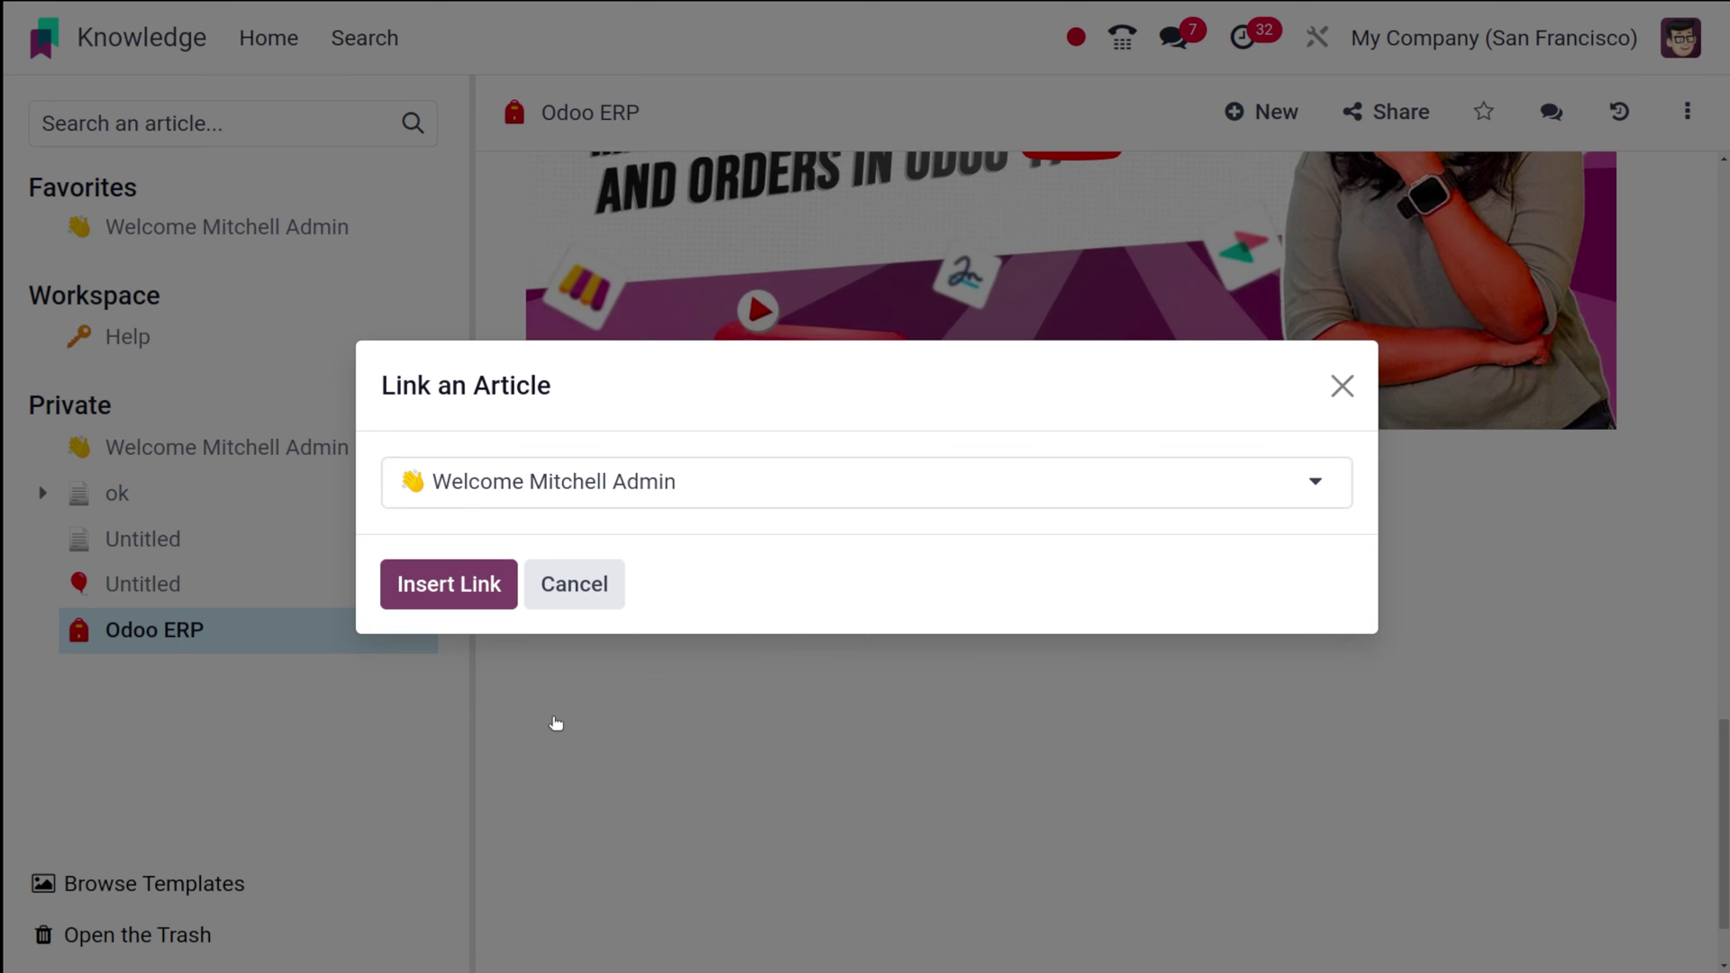
left_click(424, 585)
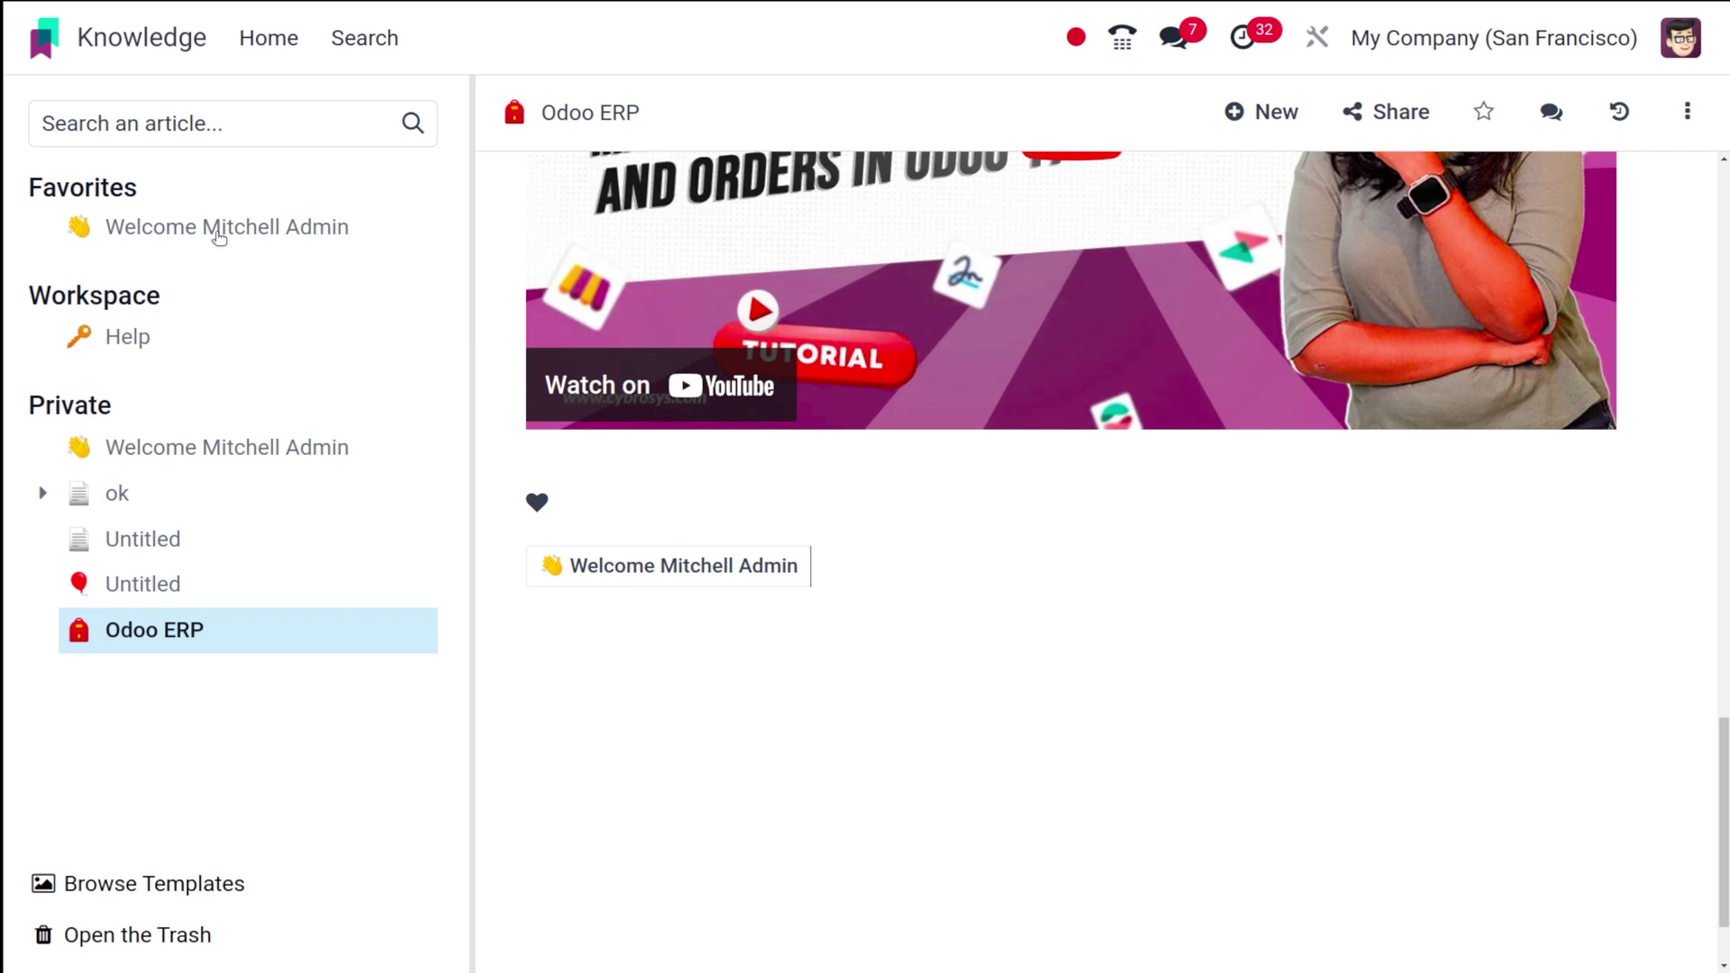
- Replace the stray slash below the image with an appointment link for the Dental Care type, assigned to Me (only with Users)
scroll(774, 878, "down", 1)
scroll(1298, 429, "down", 2)
type("/")
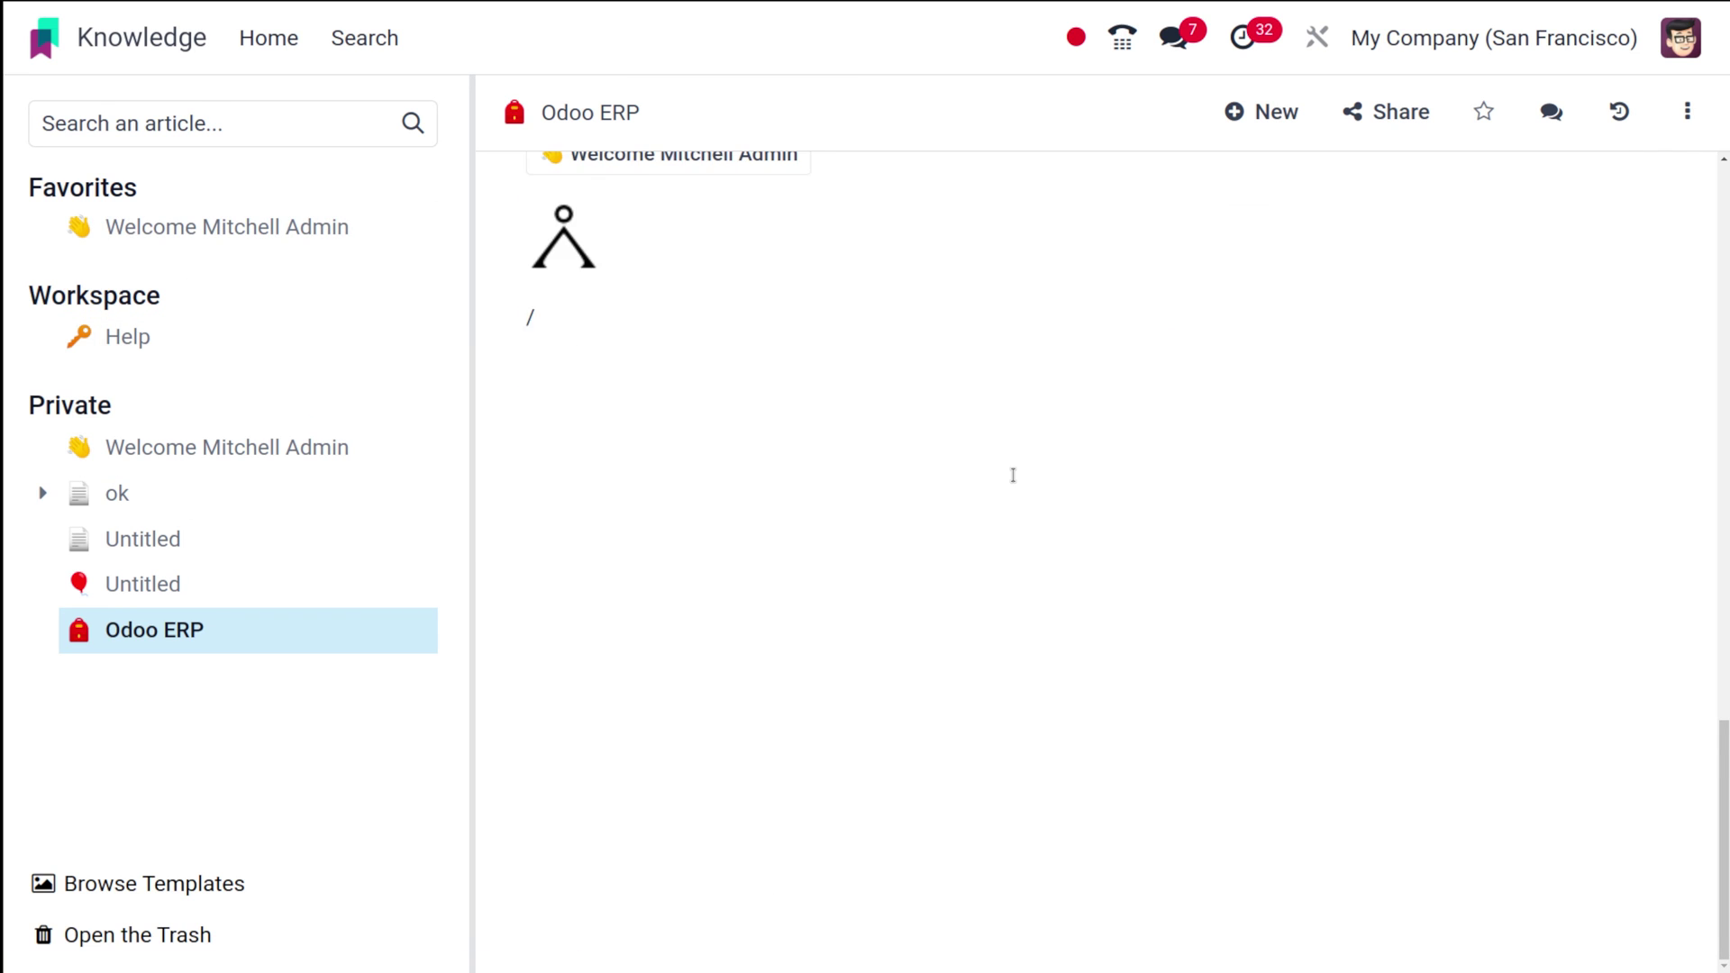
left_click(589, 450)
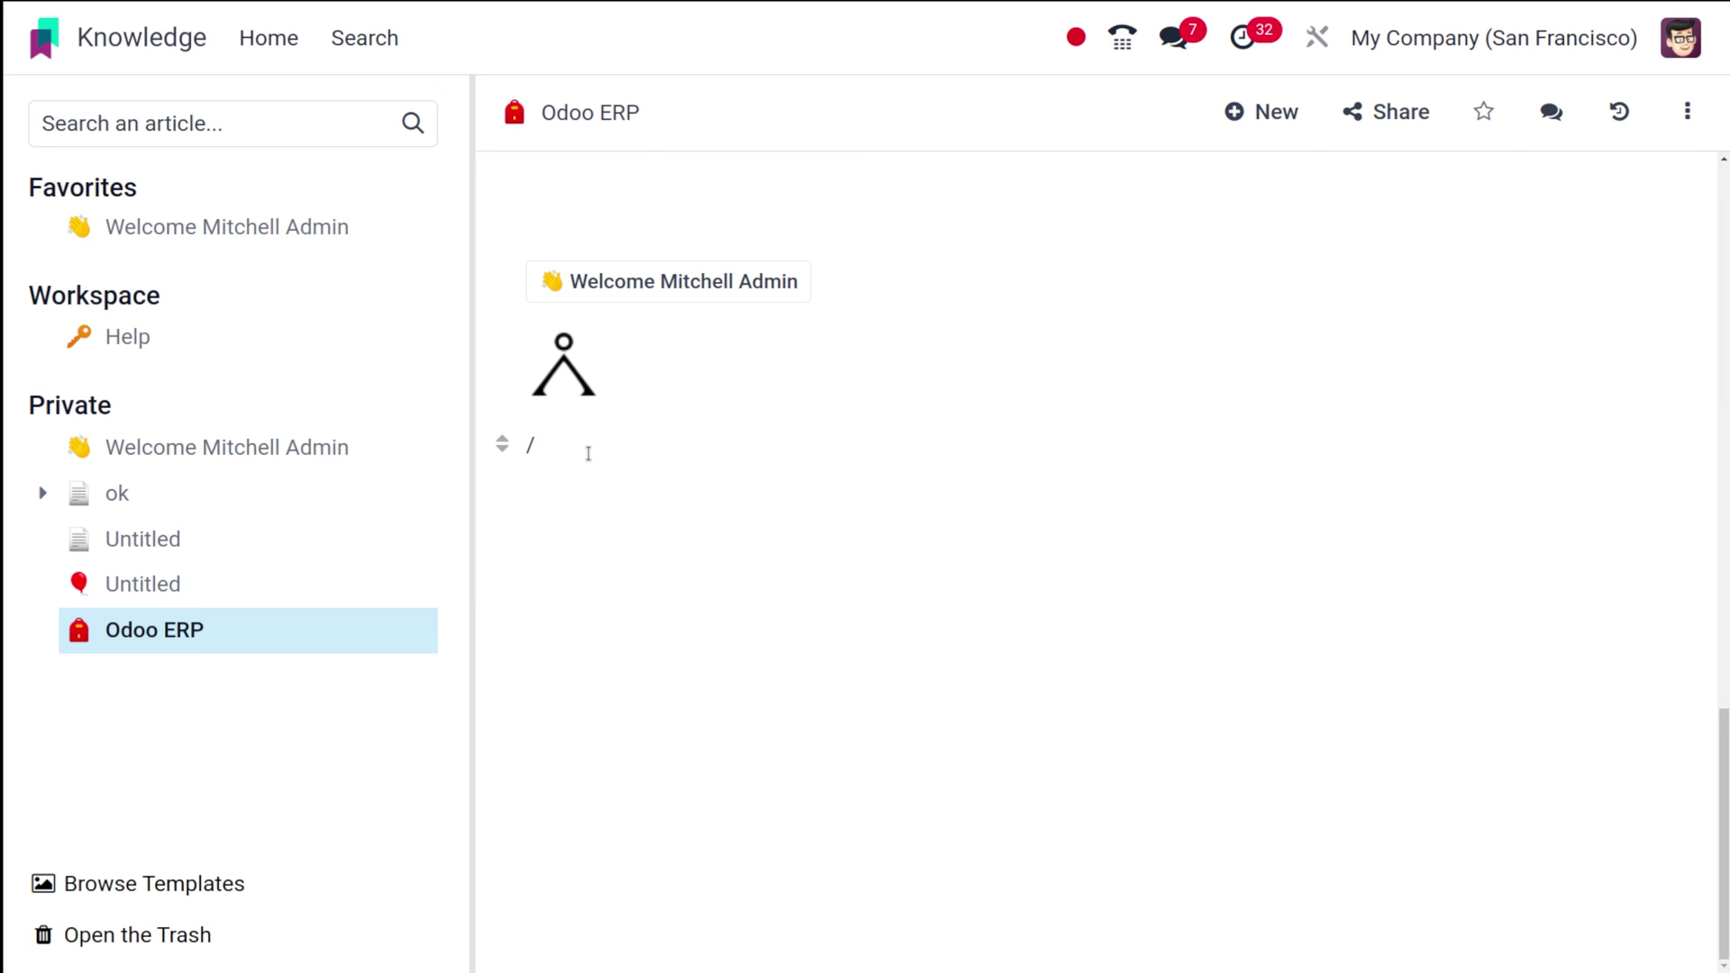
key("BackSpace")
type("/")
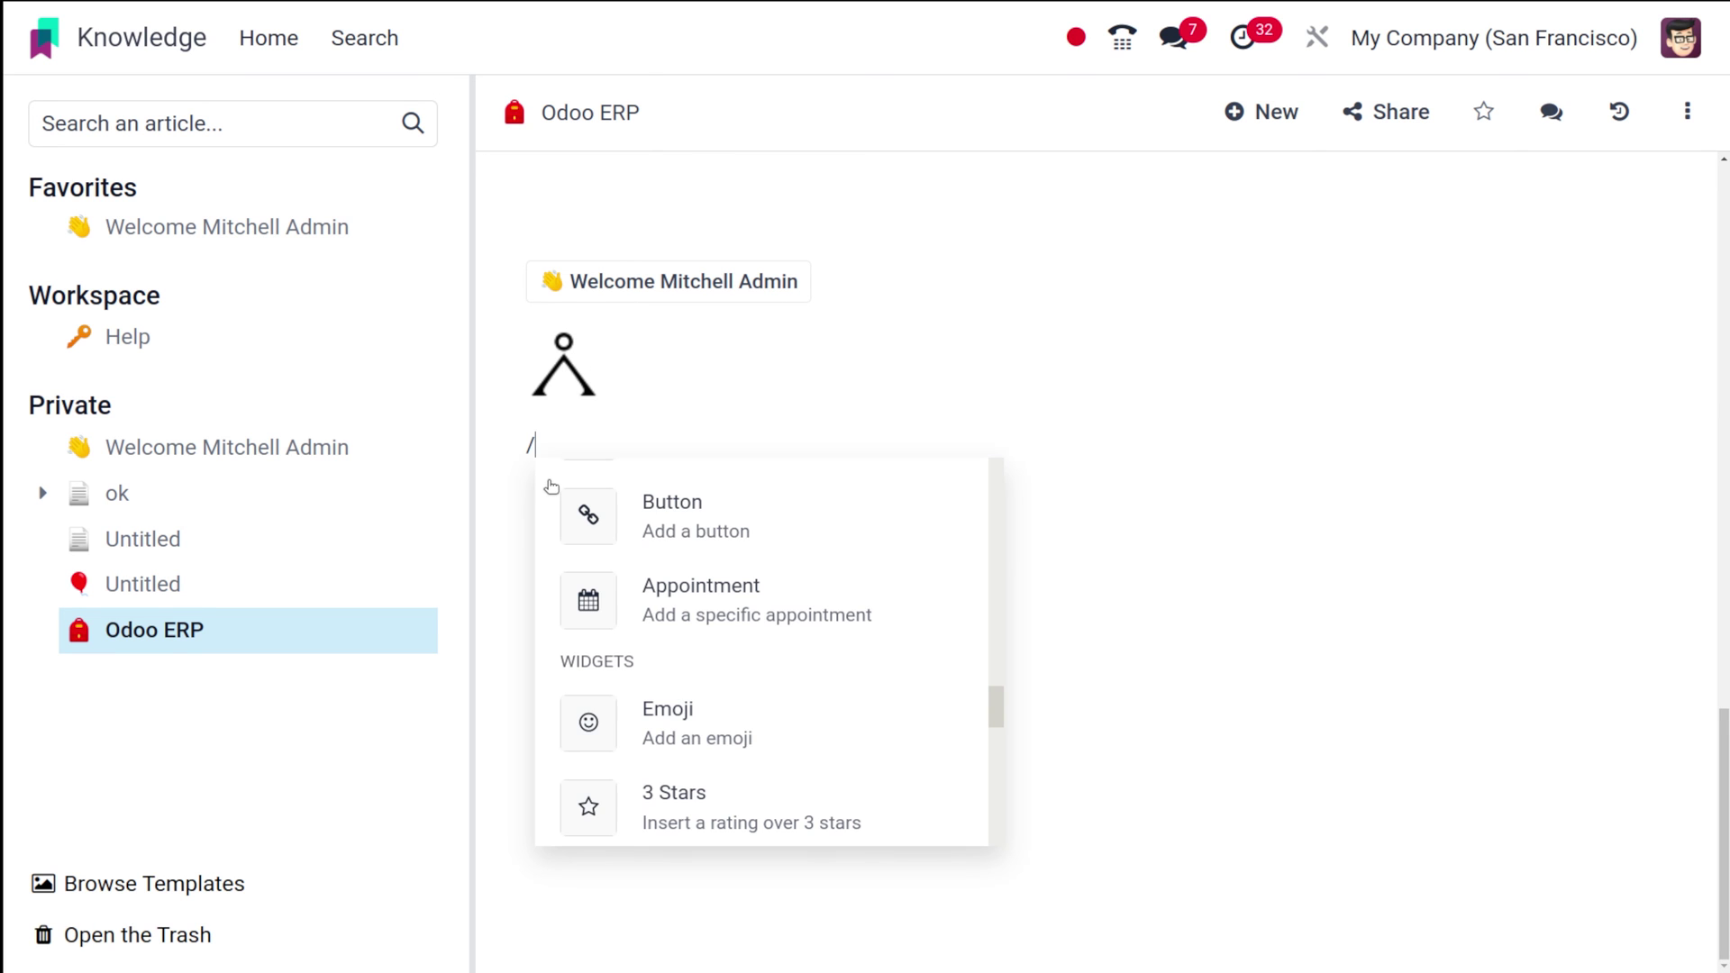
scroll(667, 507, "up", 2)
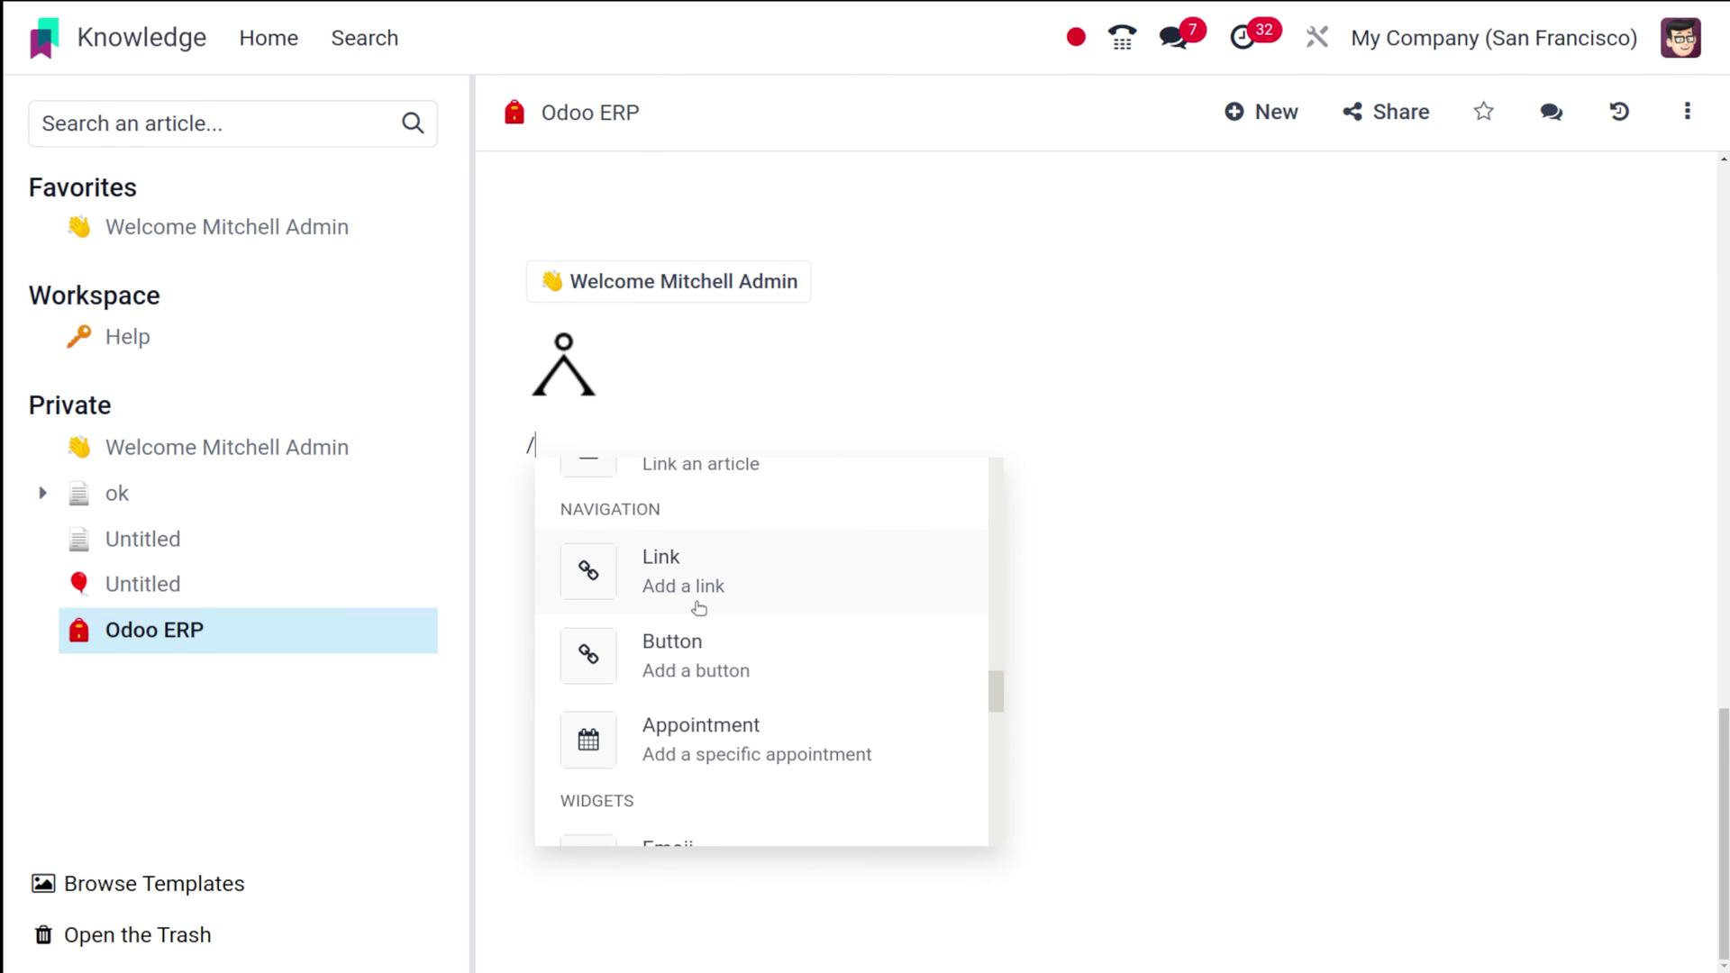
left_click(747, 753)
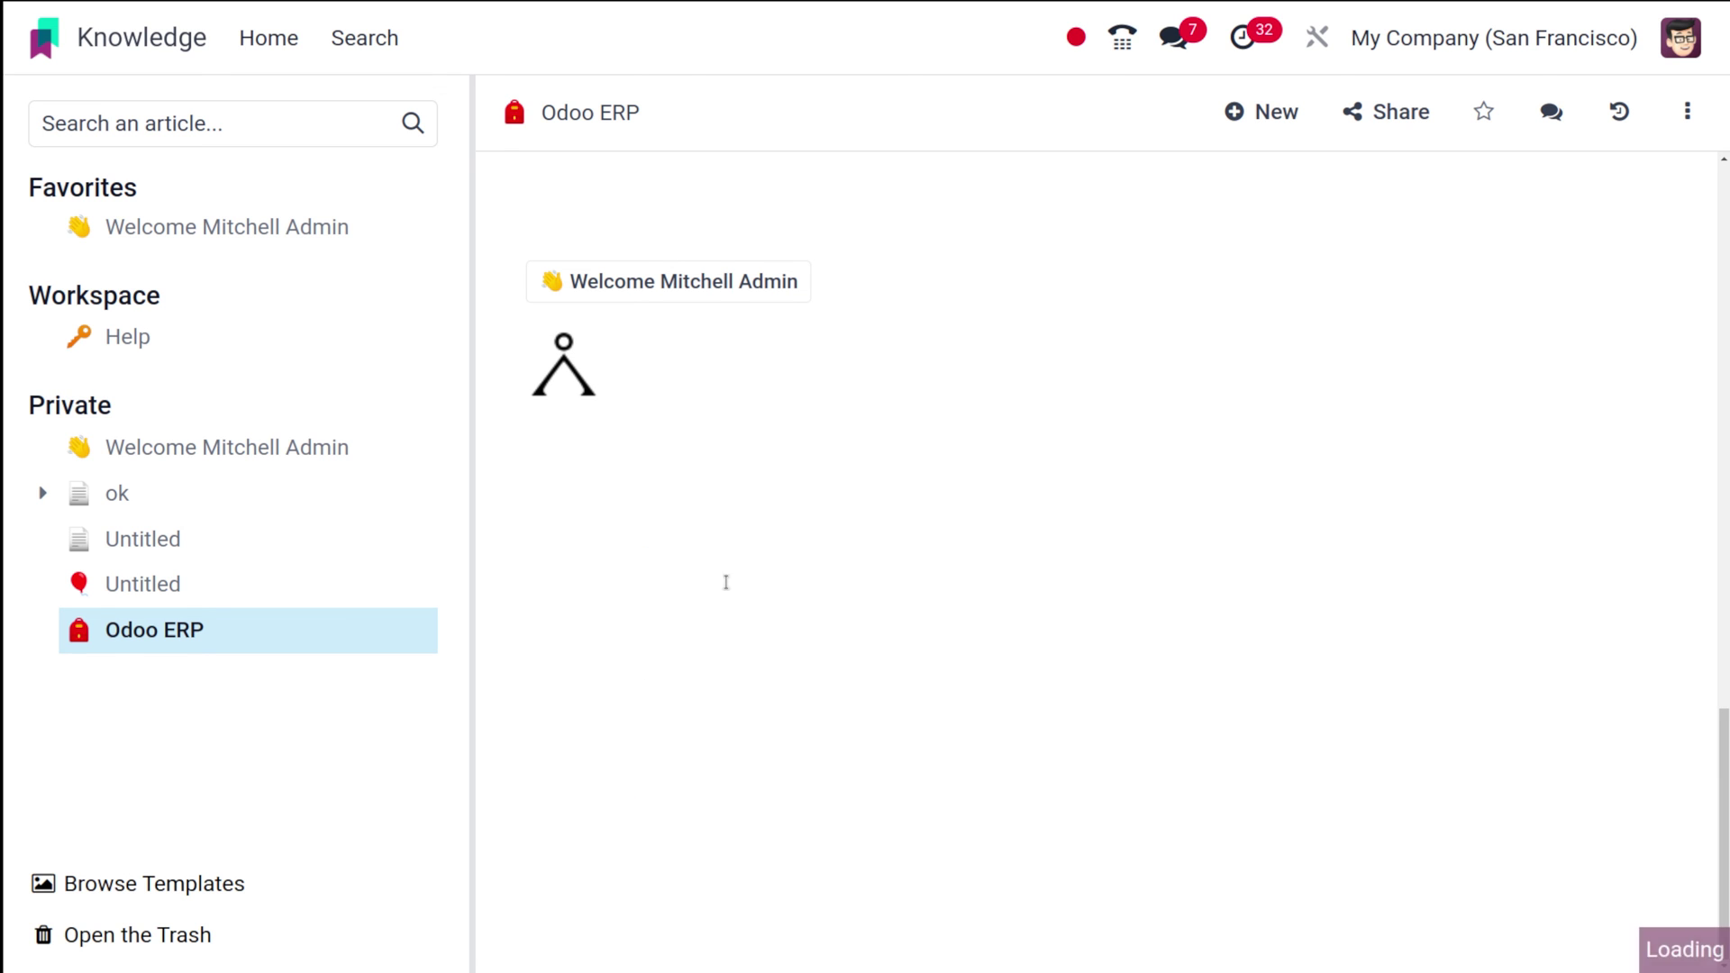
left_click(653, 511)
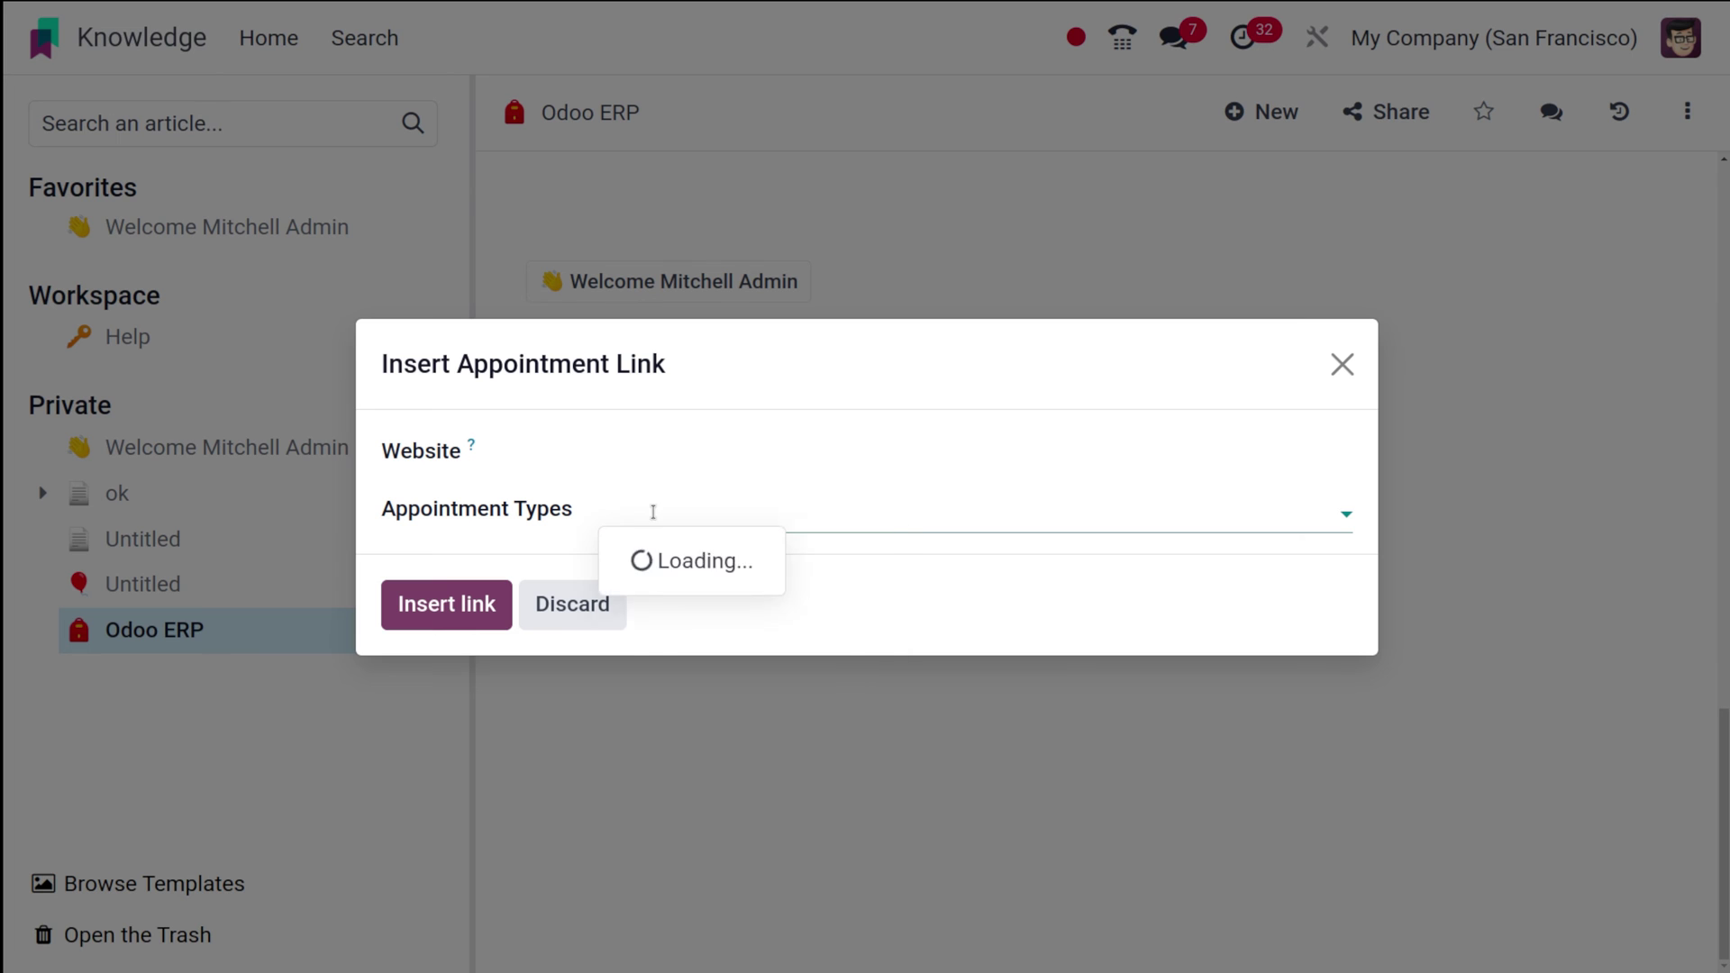
left_click(671, 565)
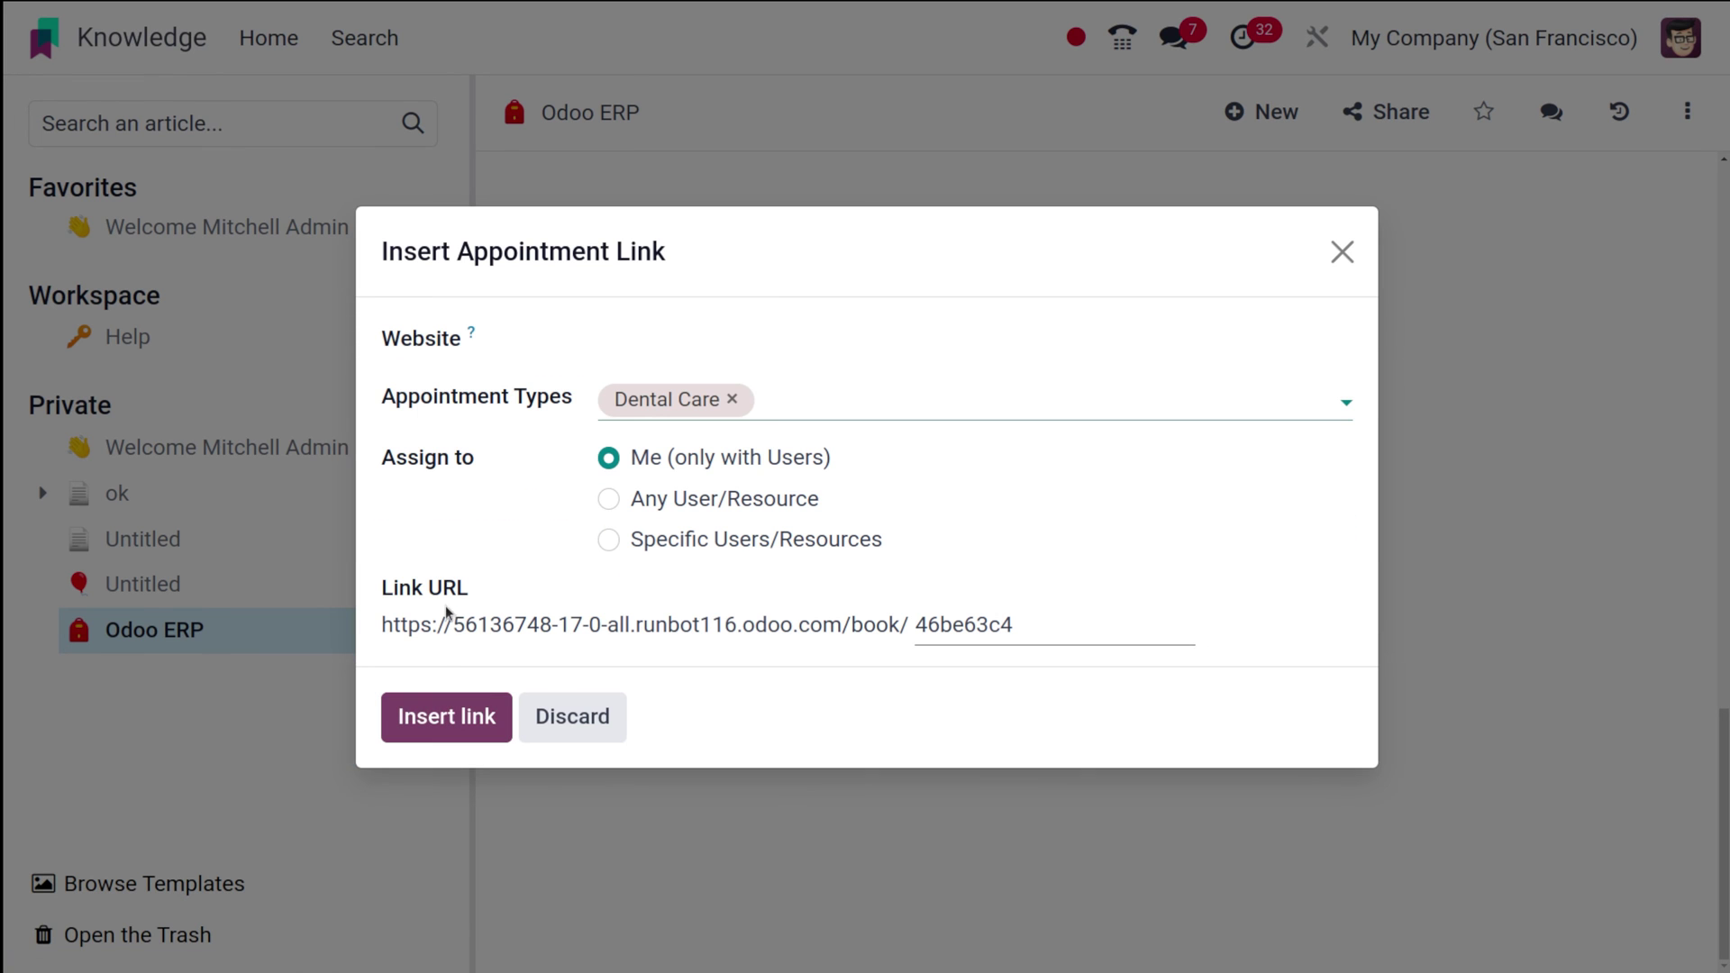
left_click(440, 714)
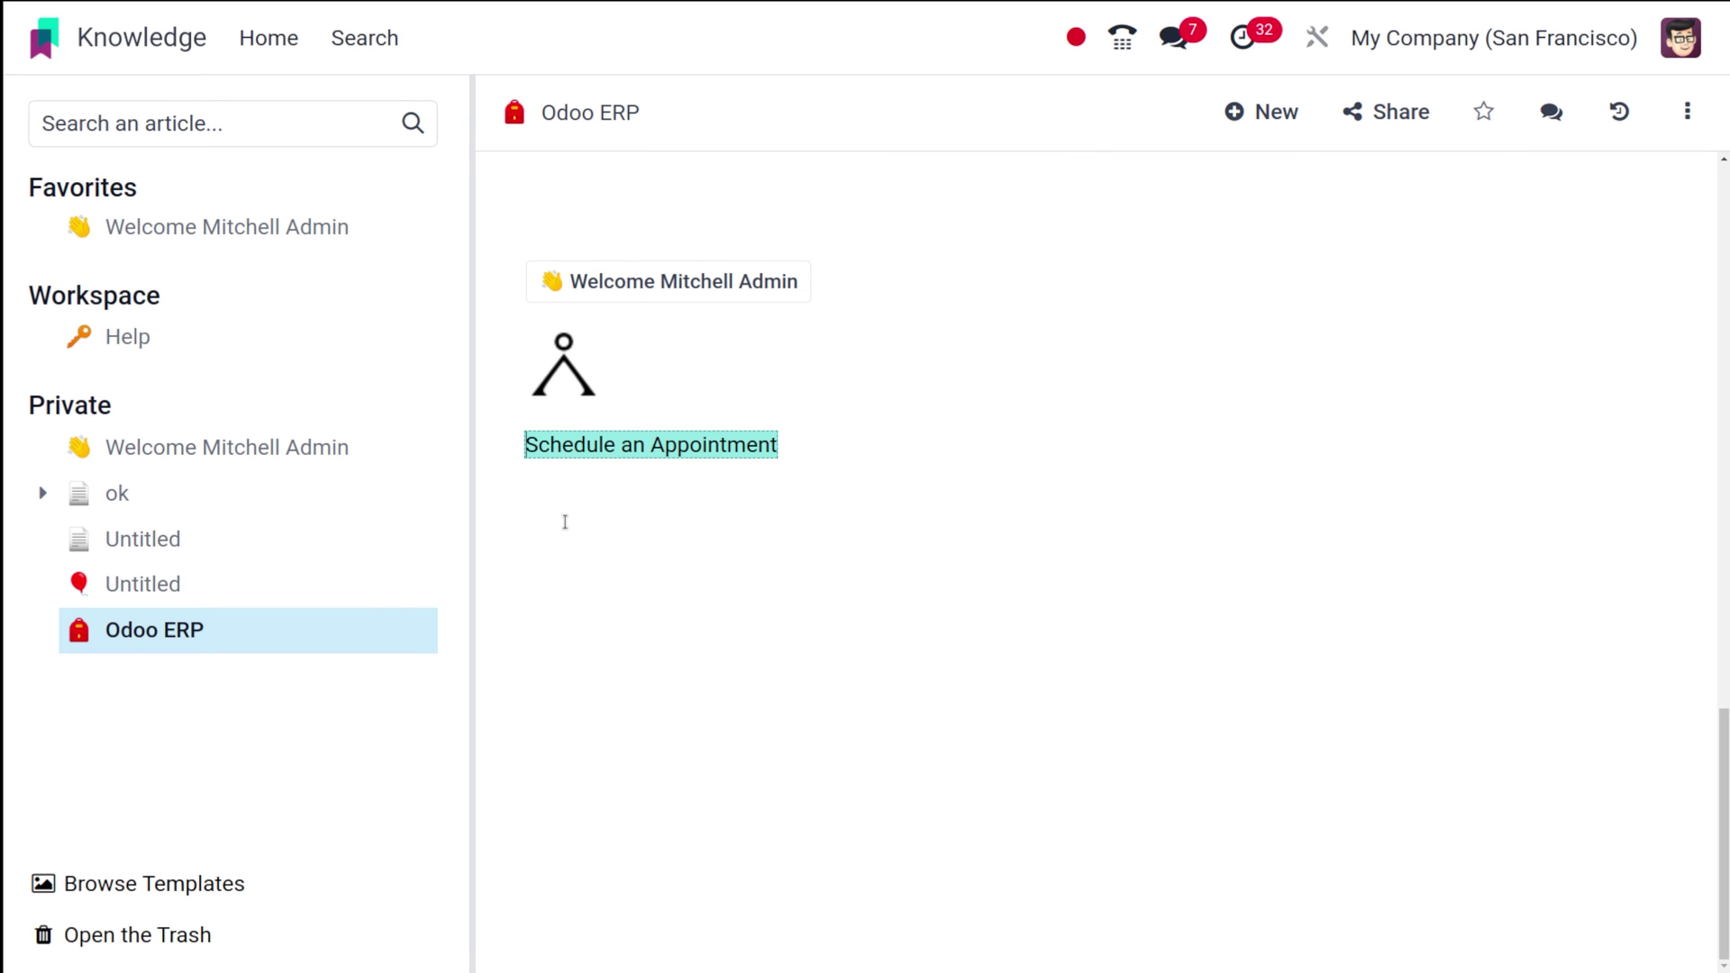
- Insert a primary button labelled "click me" that links to /shop on a new line below the appointment link
left_click(728, 493)
key("Return")
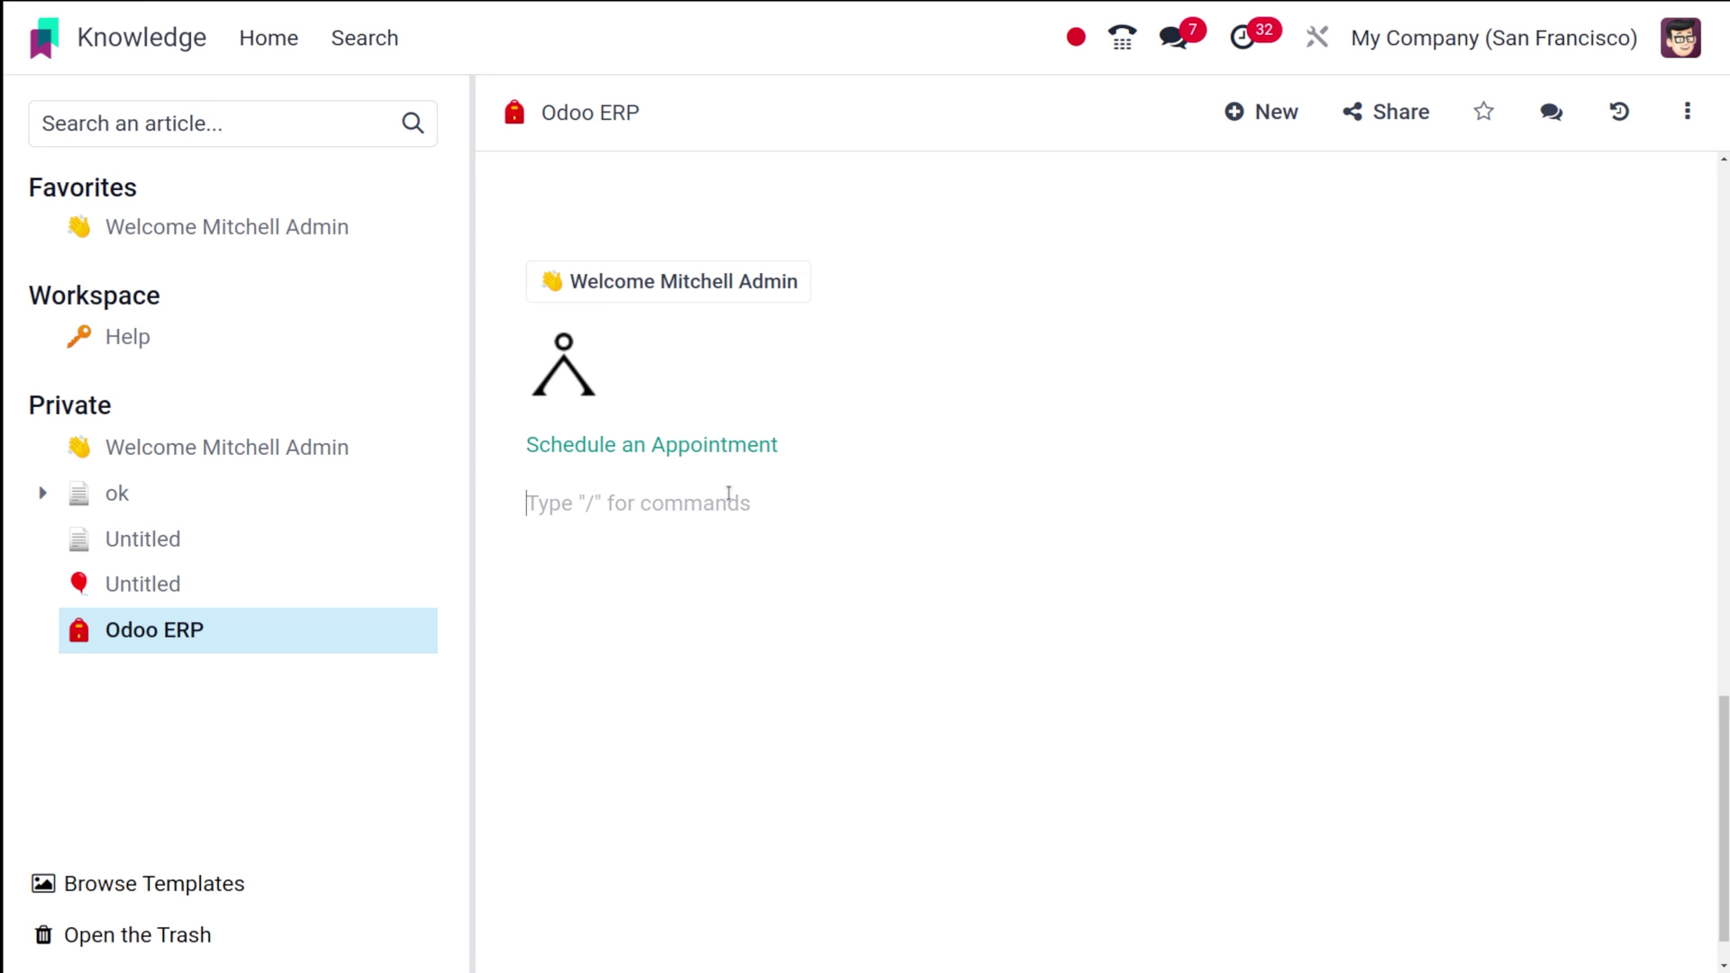
type("/")
left_click(689, 688)
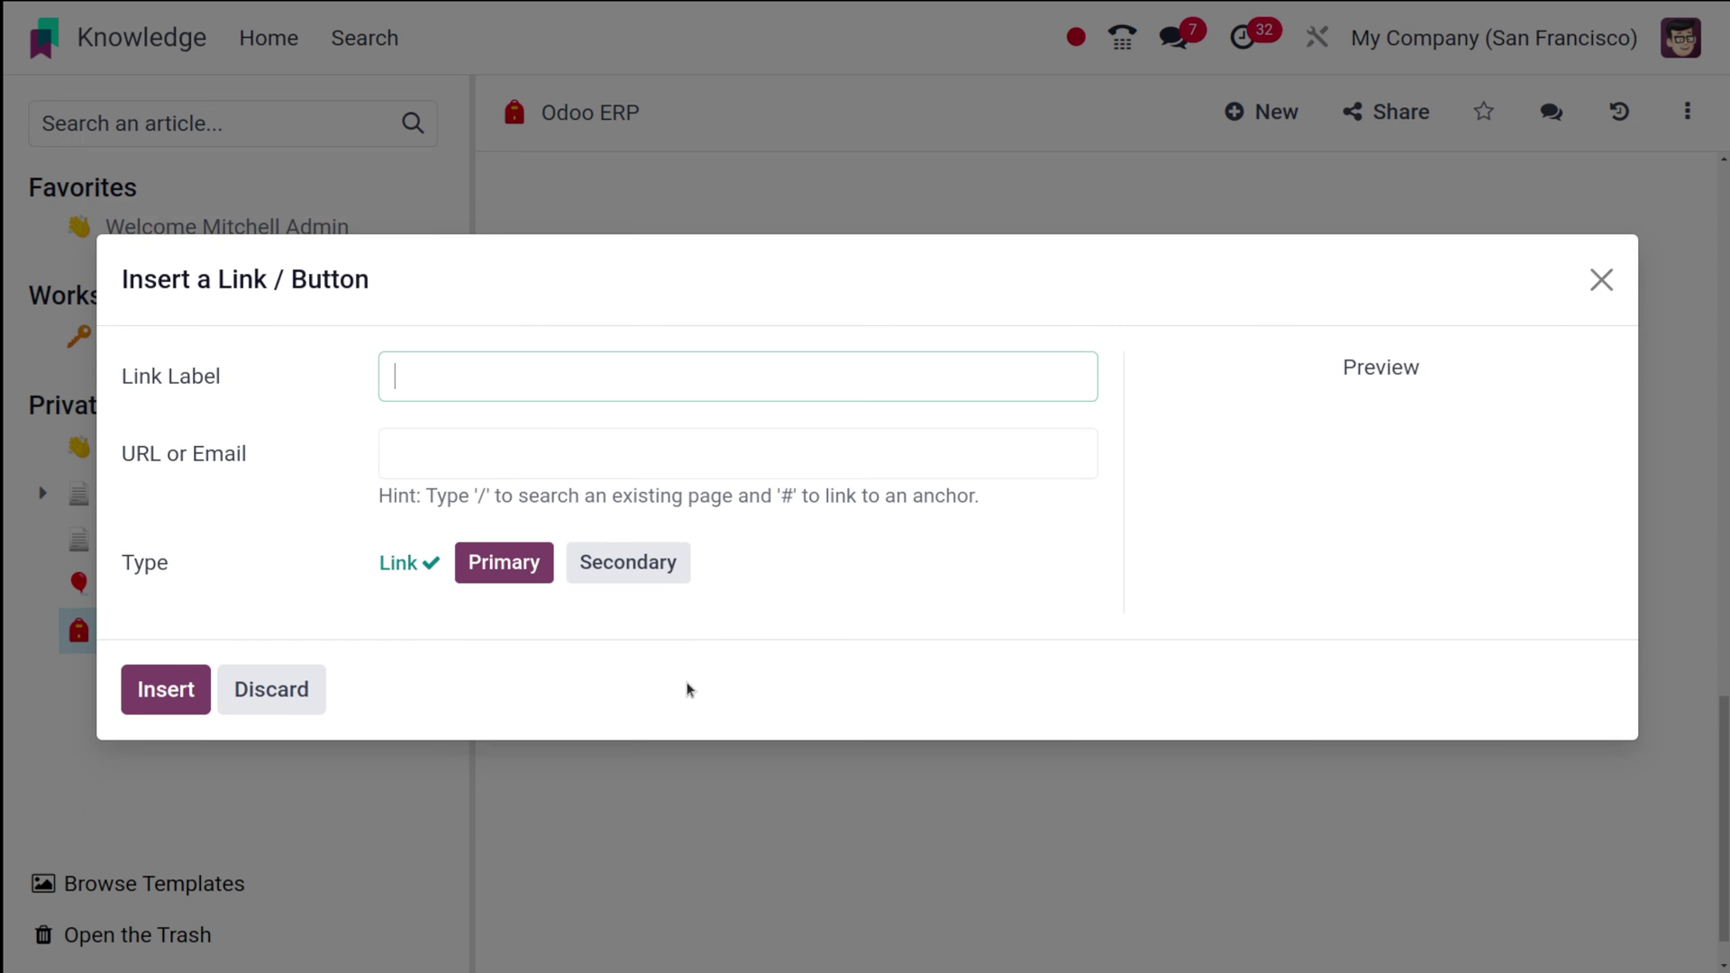
left_click(608, 315)
left_click(547, 383)
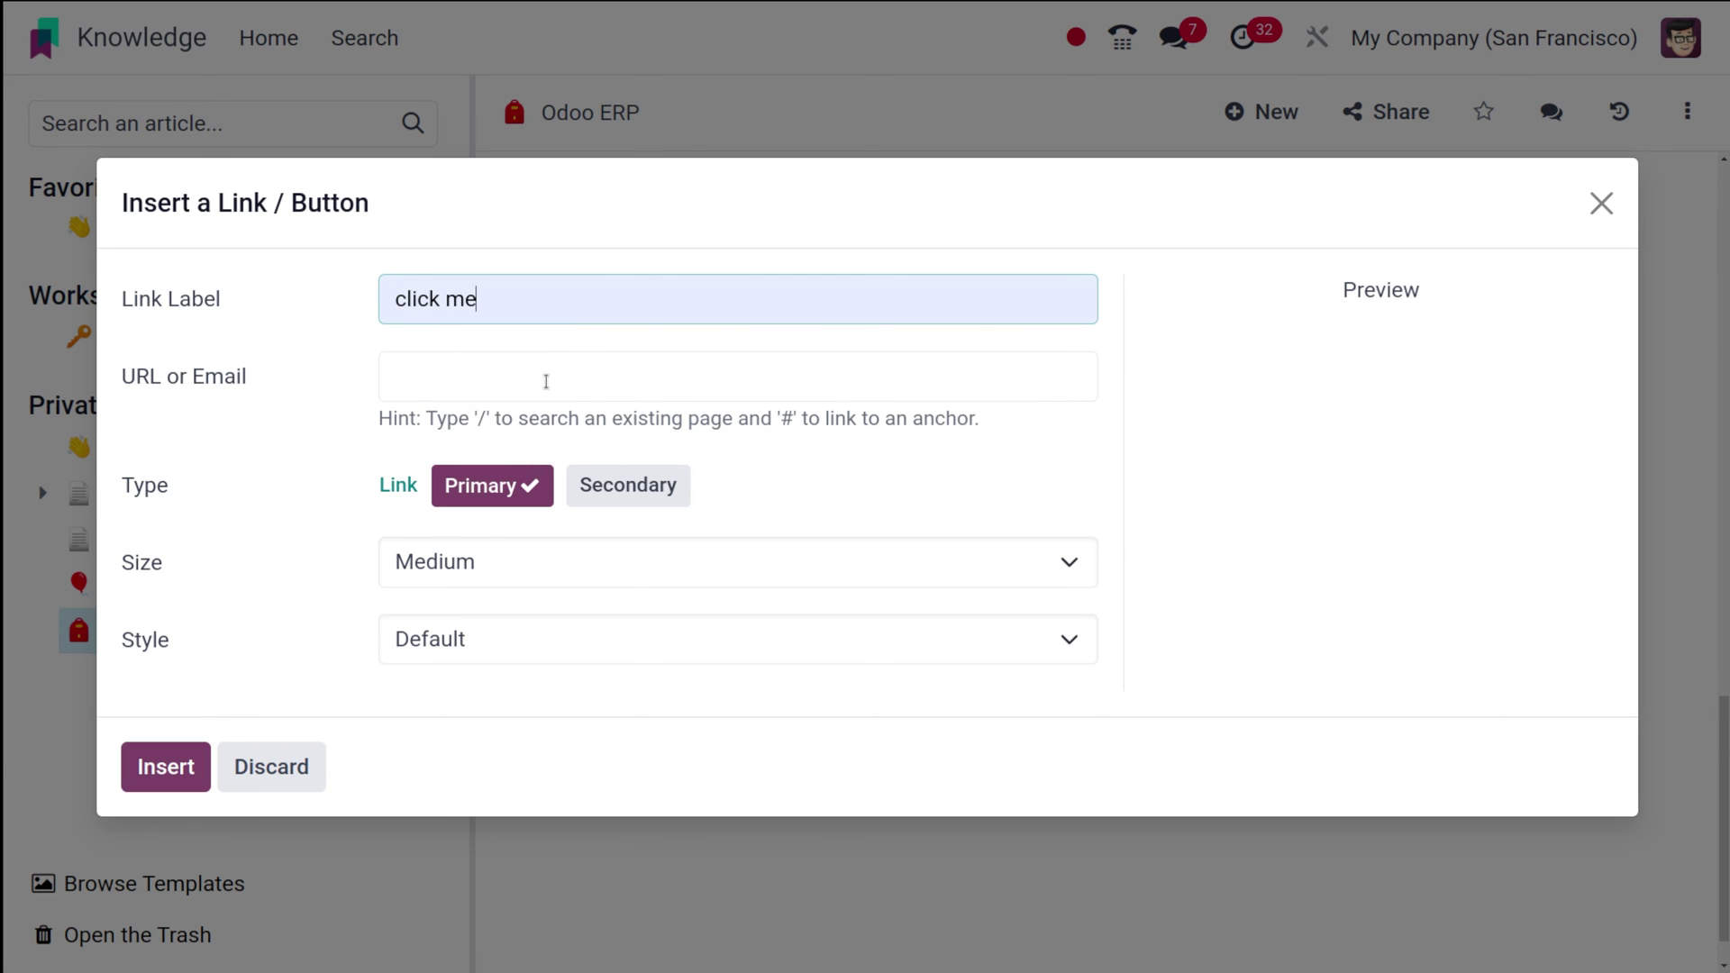
left_click(444, 410)
left_click(450, 389)
type("/shop")
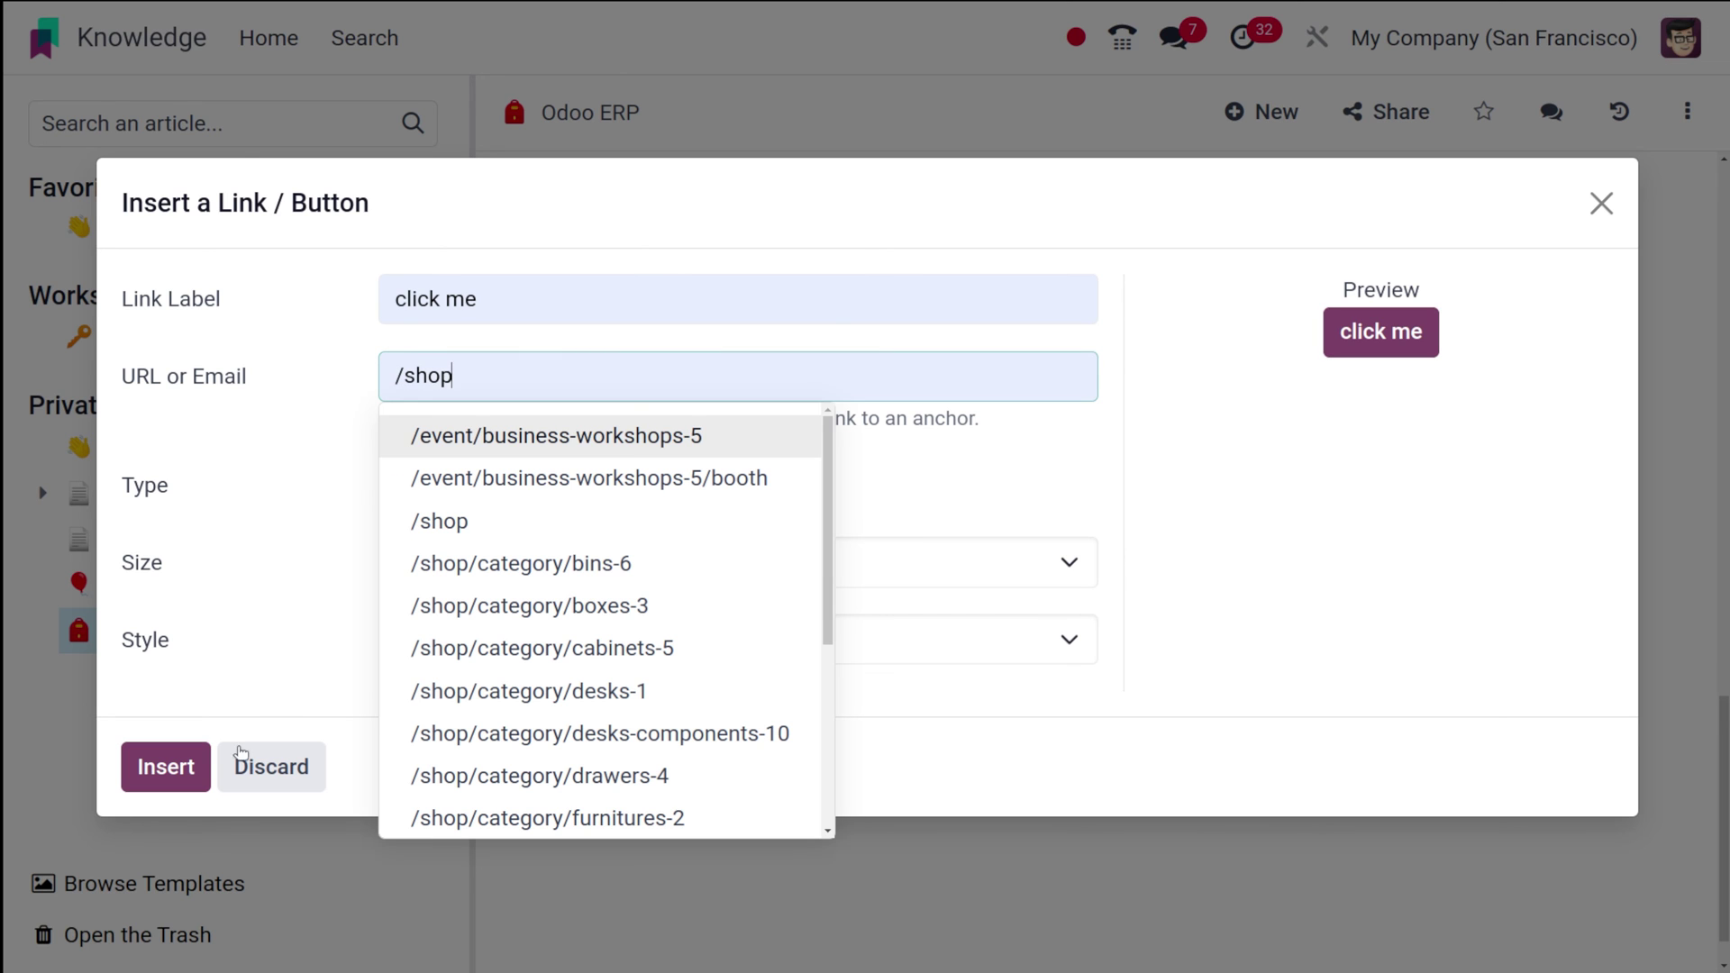
left_click(1240, 518)
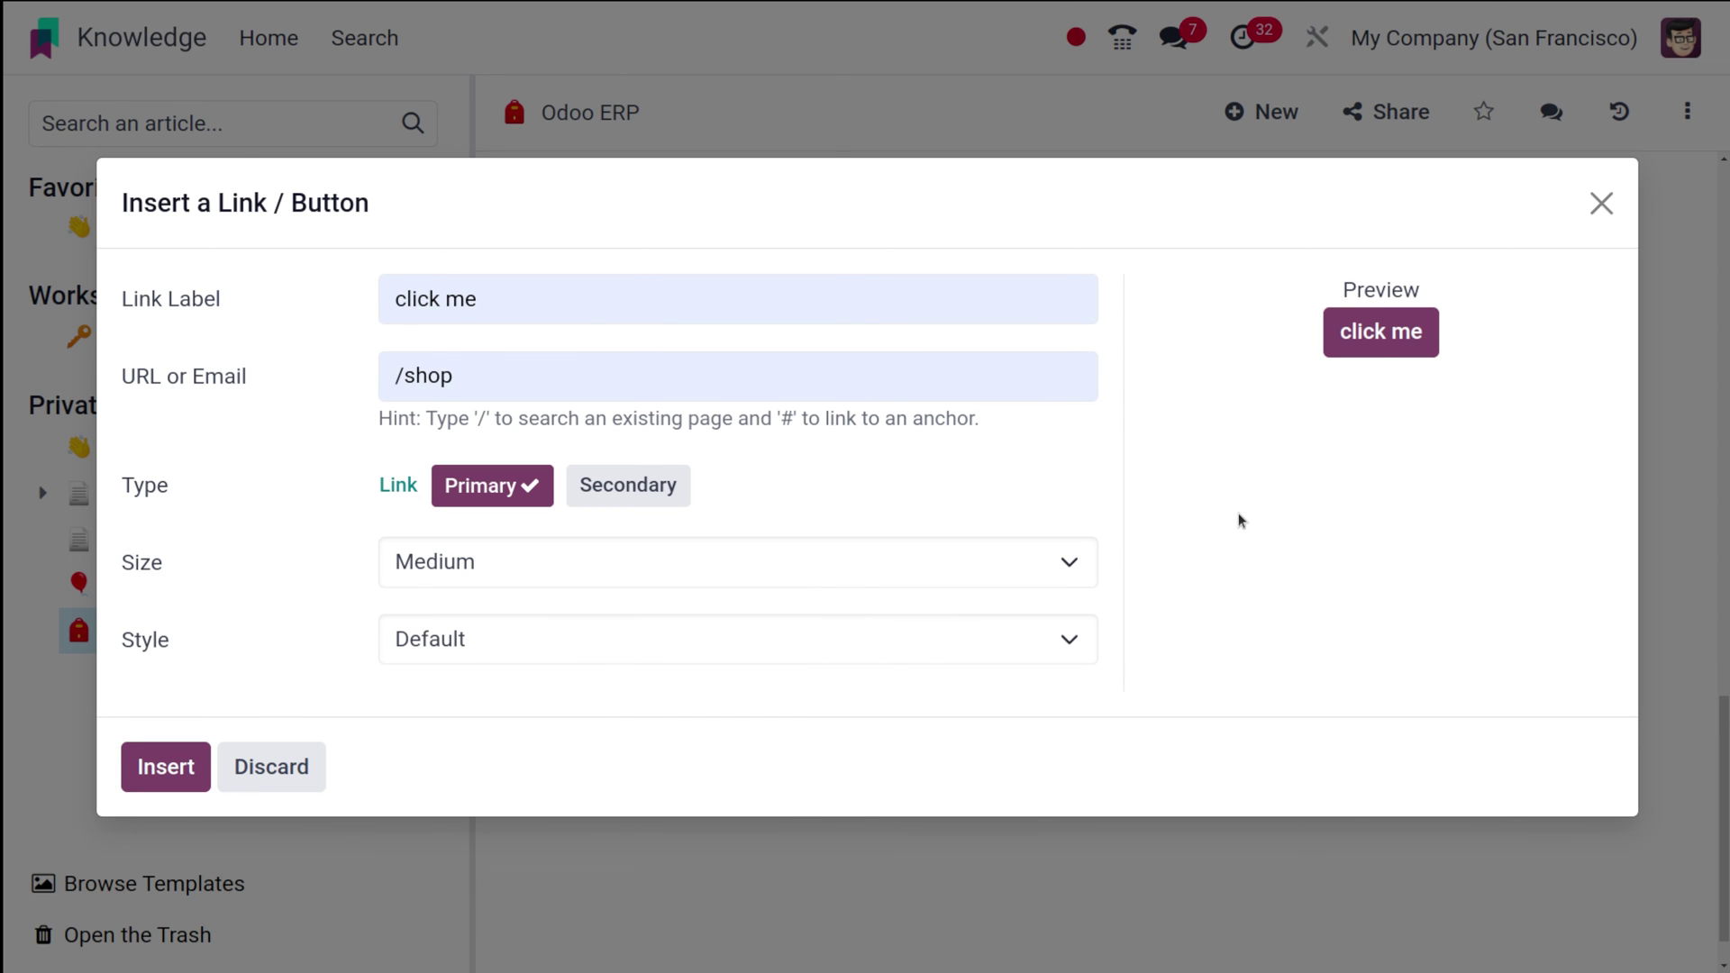
left_click(168, 769)
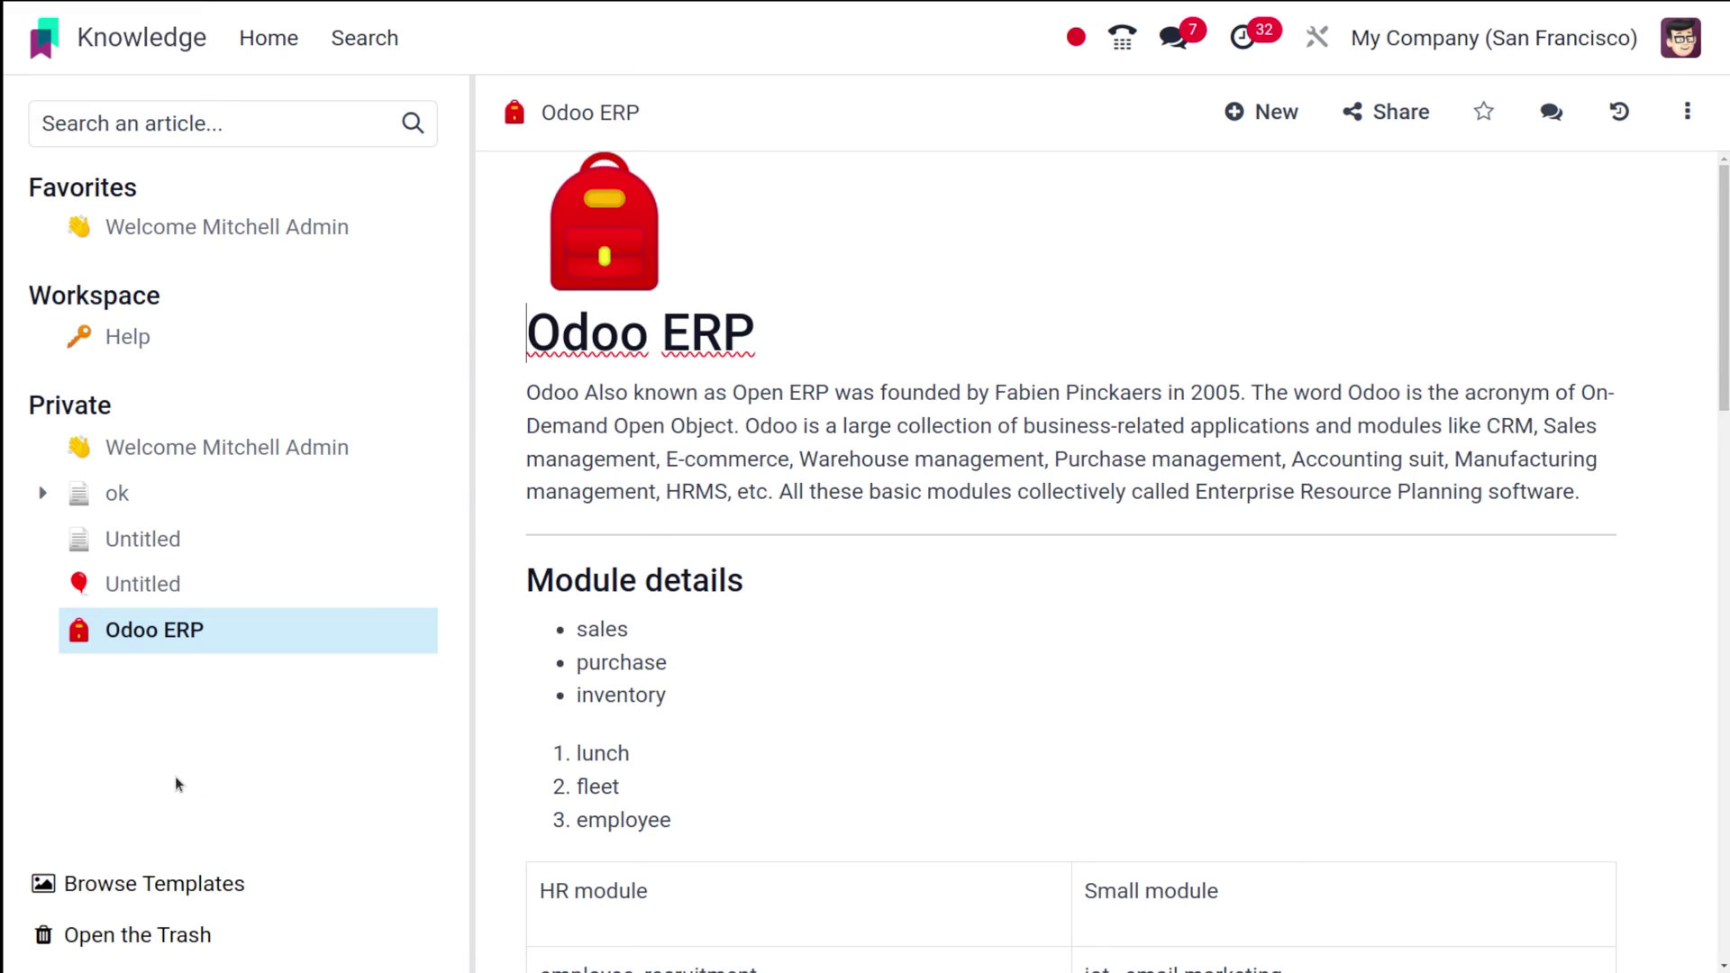
- Insert a 3-star rating on a new line below the Schedule an Appointment link
scroll(845, 684, "down", 15)
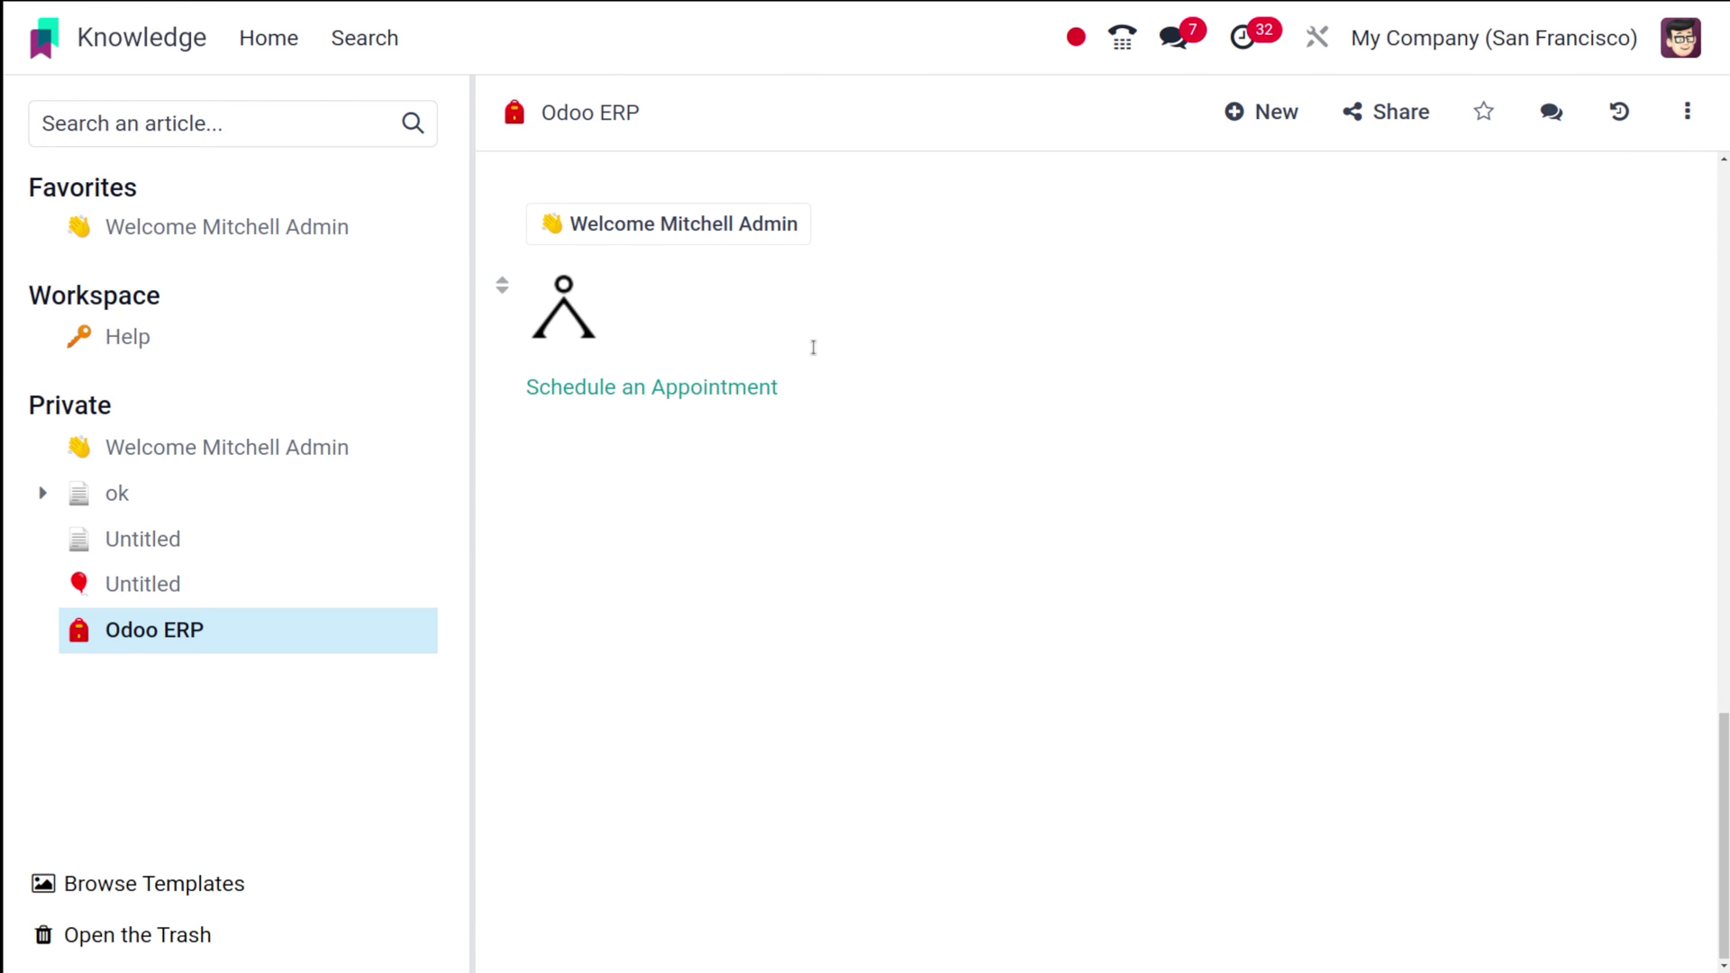
left_click(814, 378)
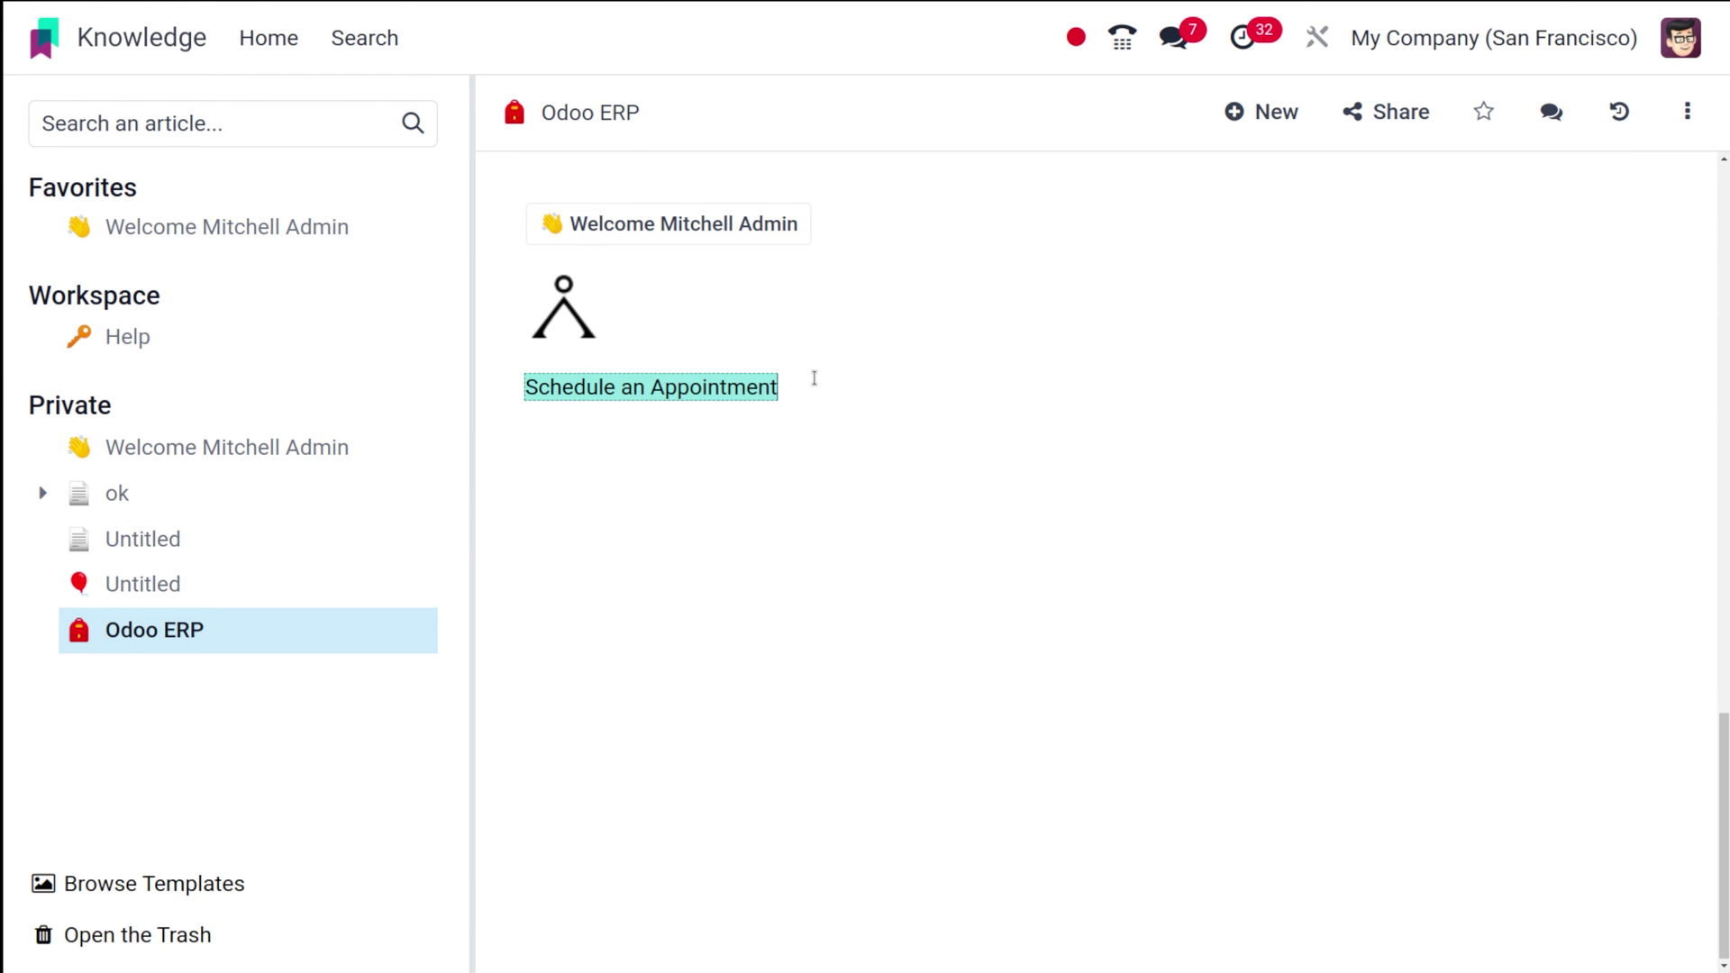
key("Return")
type("/")
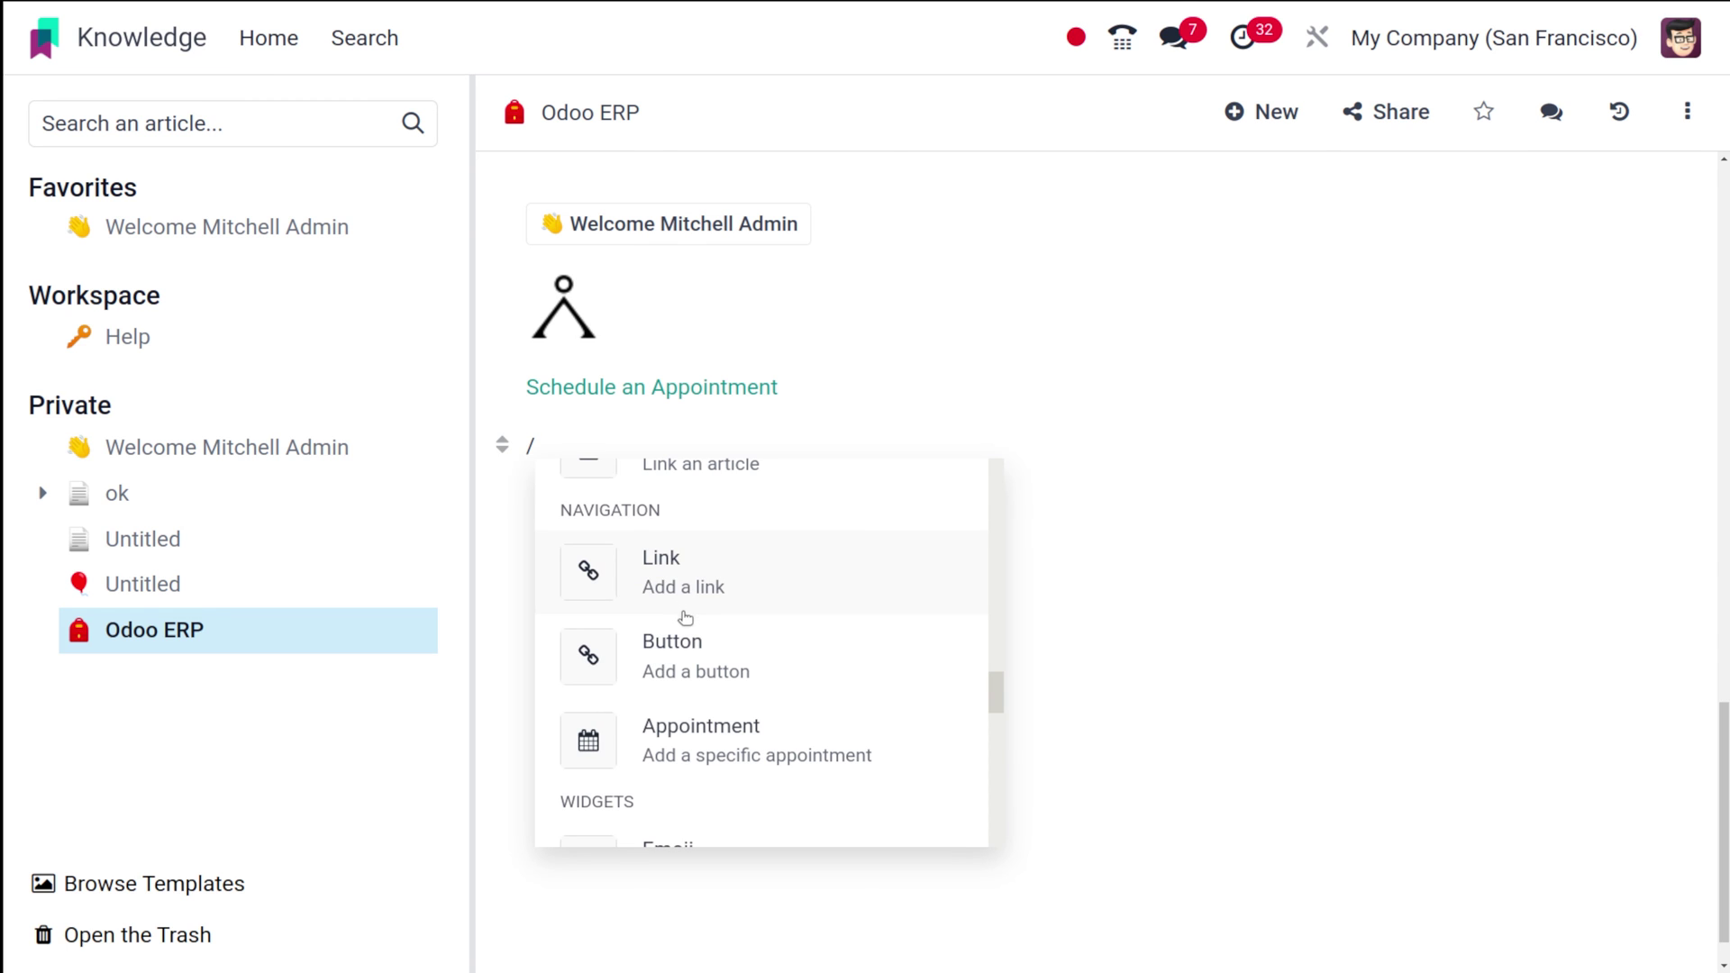
scroll(600, 631, "down", 3)
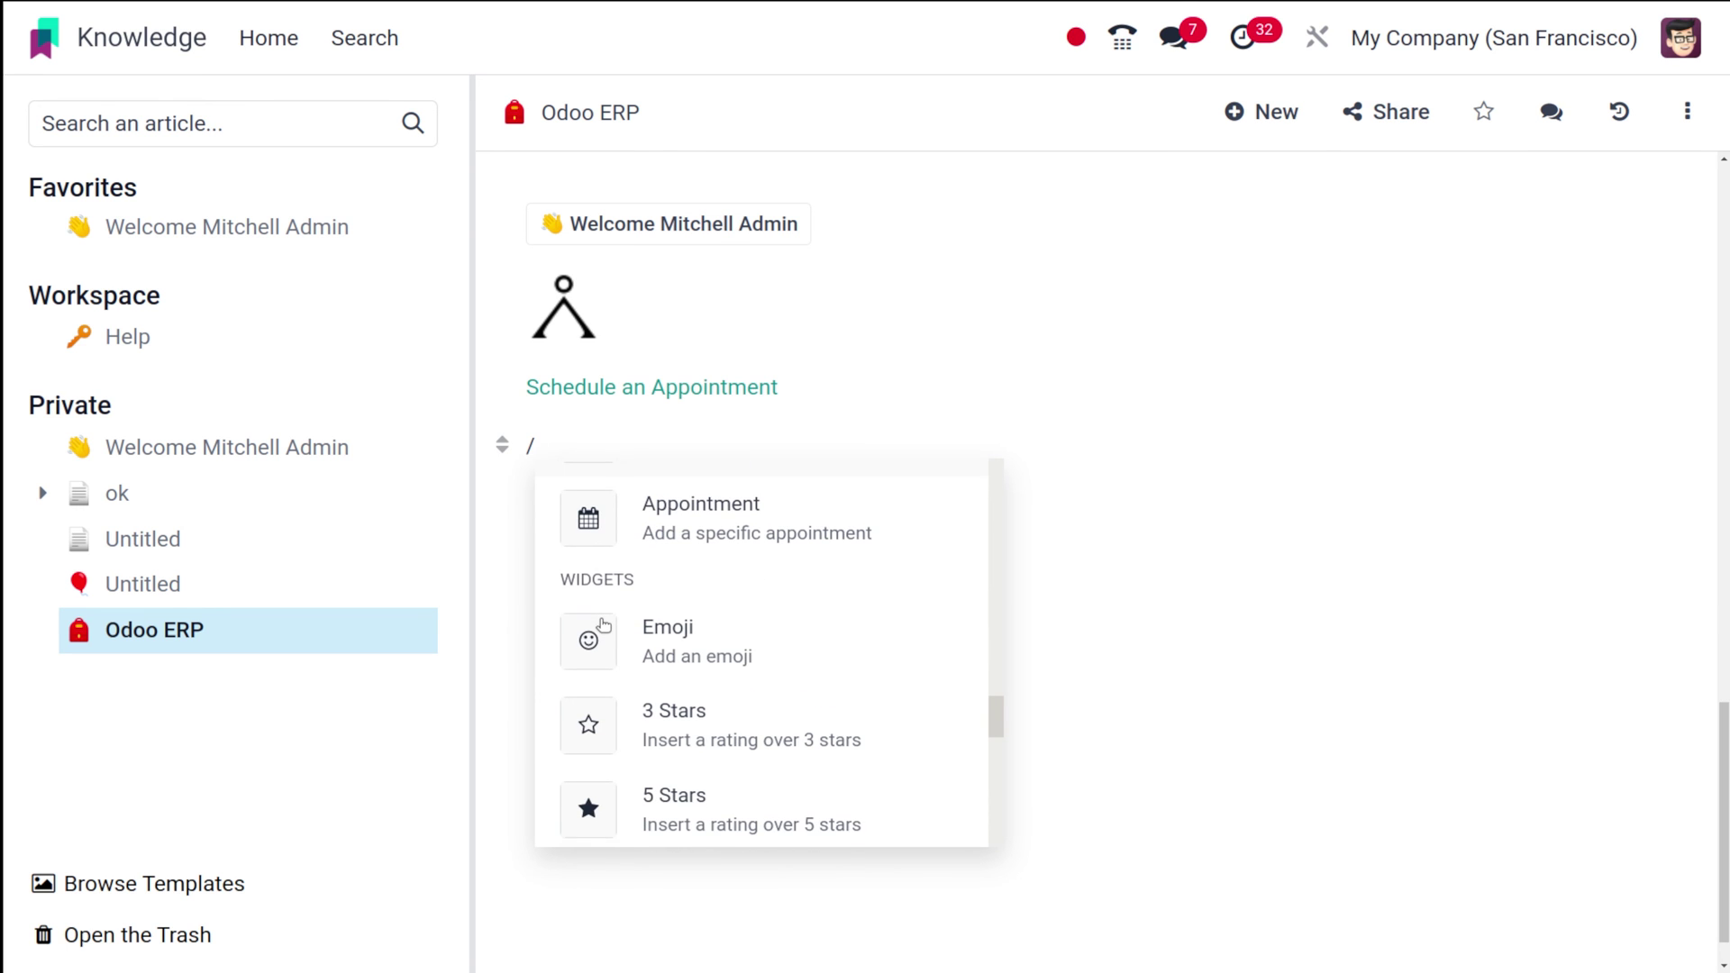
scroll(603, 625, "down", 2)
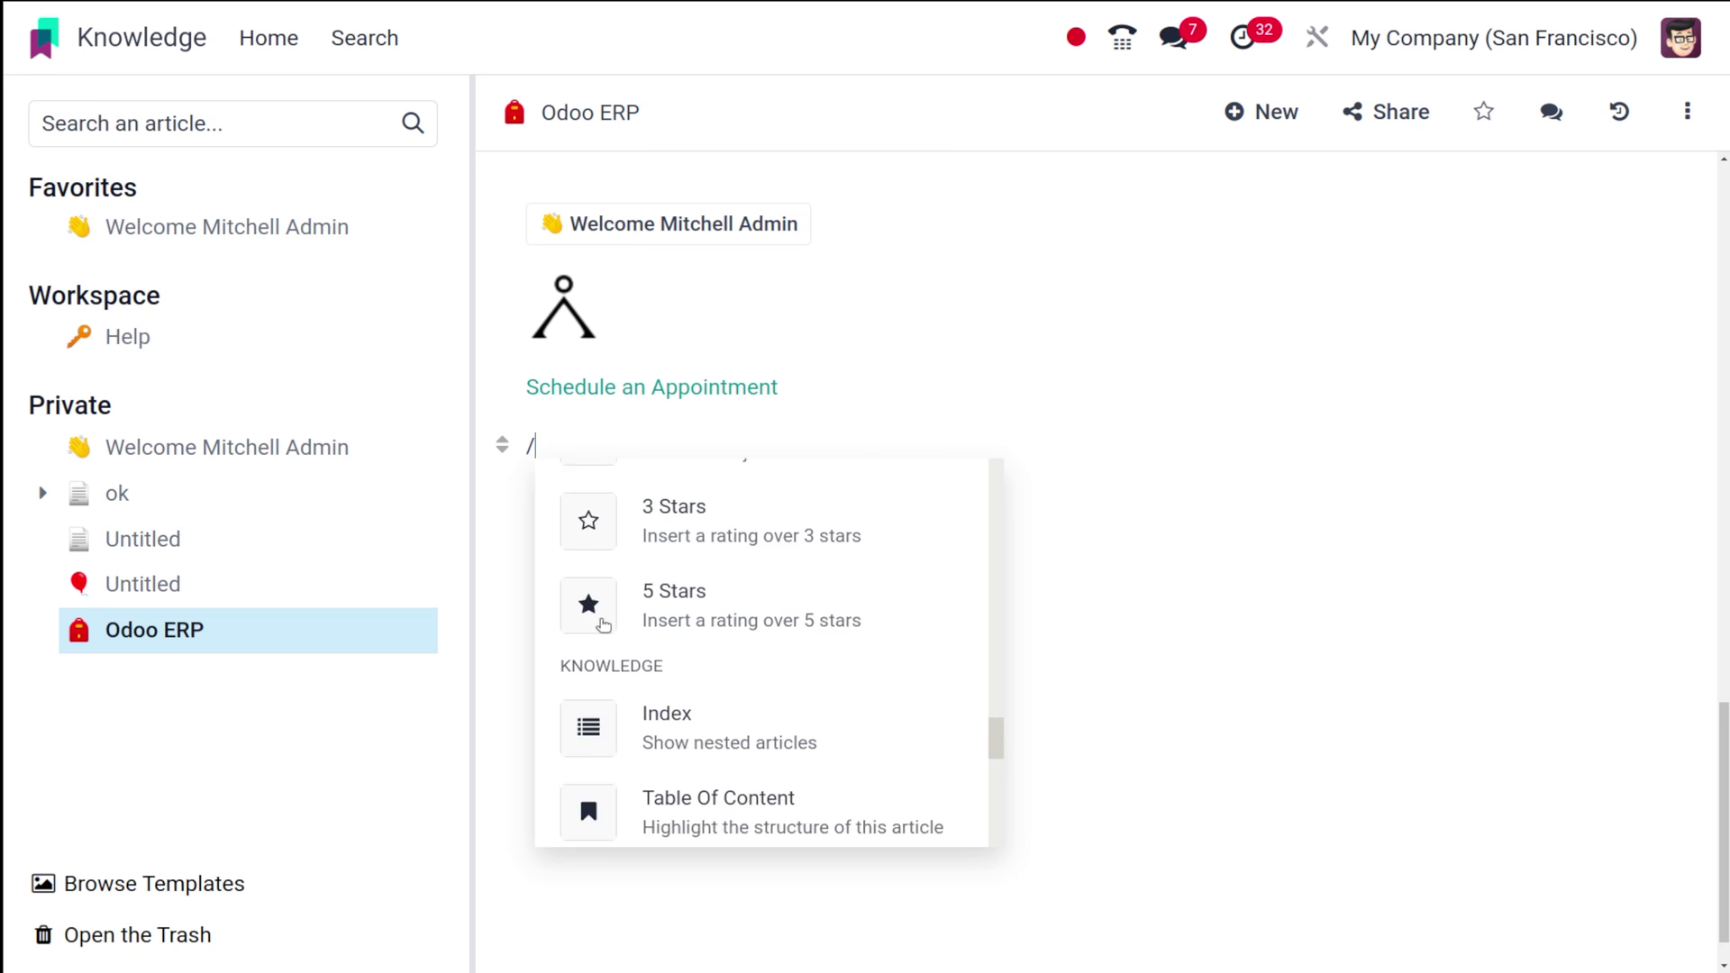
scroll(602, 625, "up", 1)
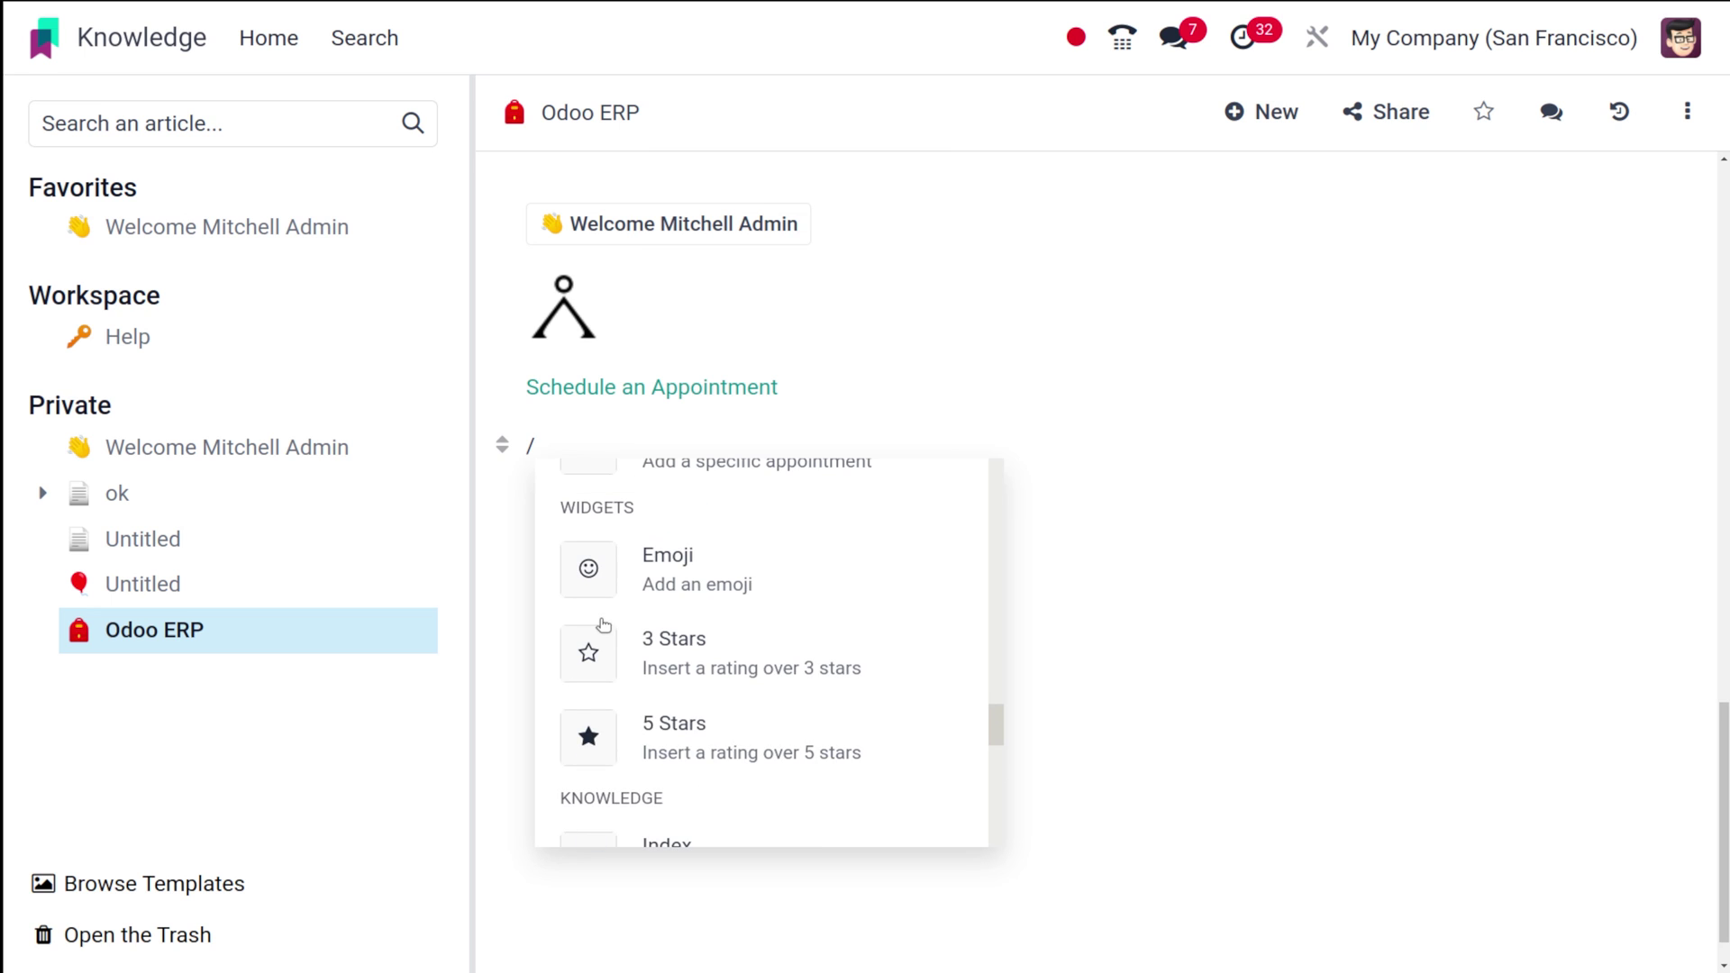
left_click(786, 641)
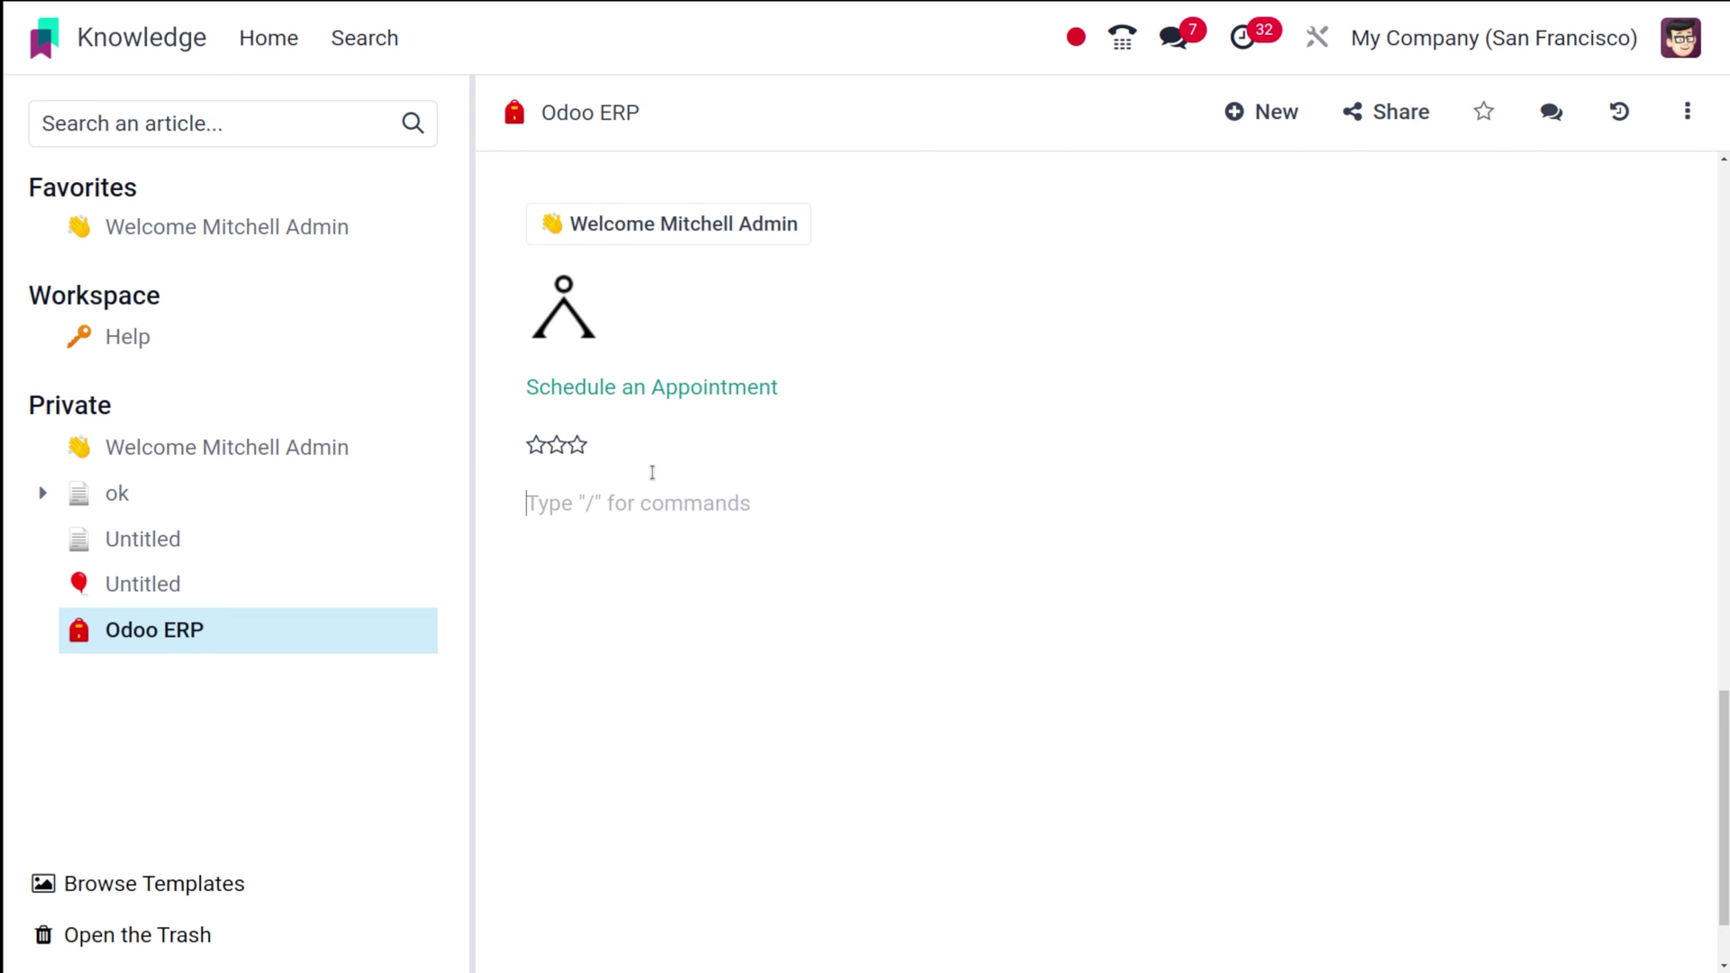
- Insert a 5-star rating and a heart-eyes emoji on the lines below the 3-star rating
type("/")
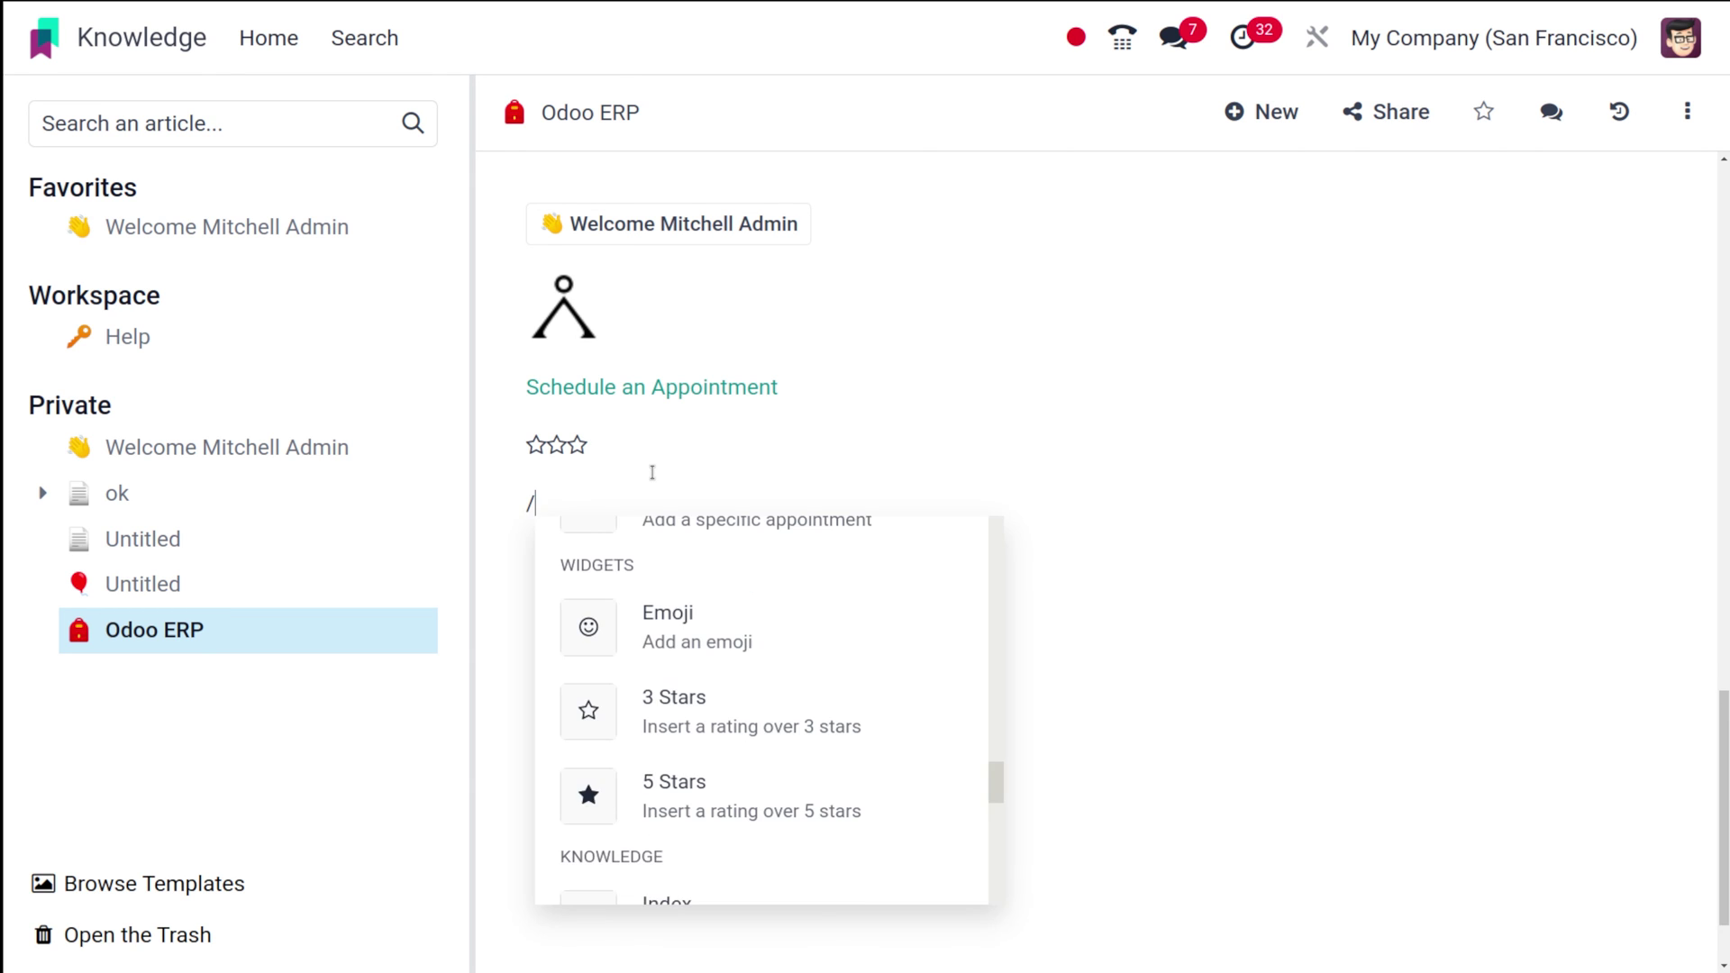
left_click(696, 768)
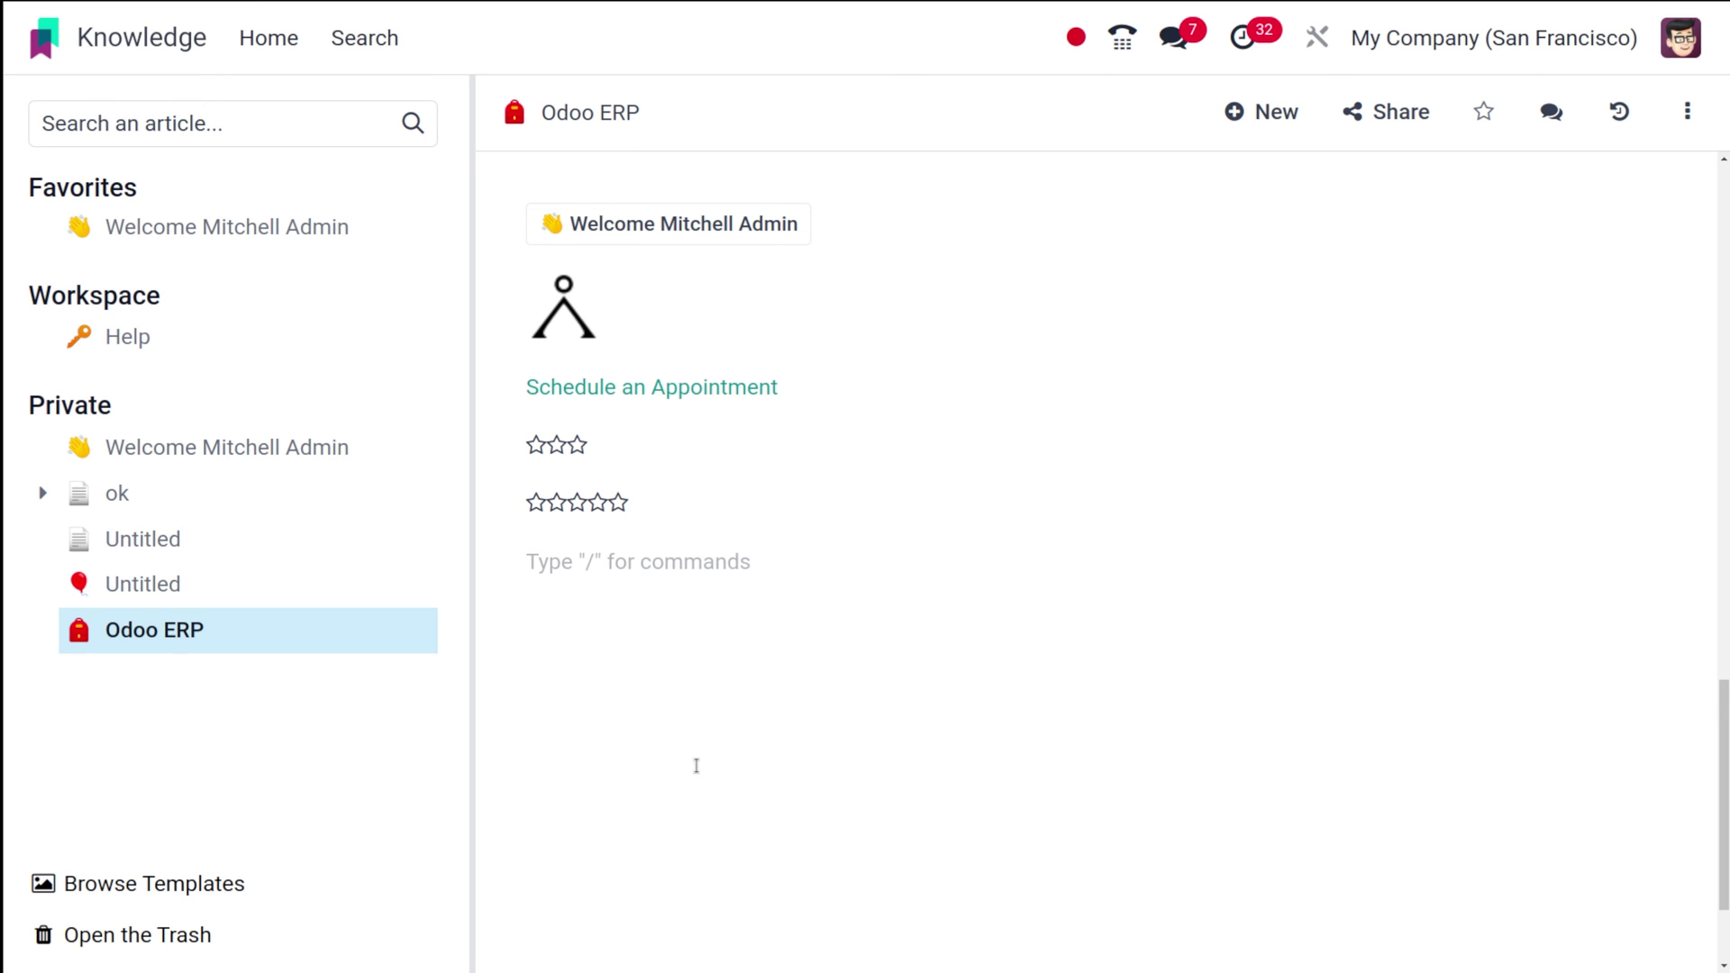
type("/")
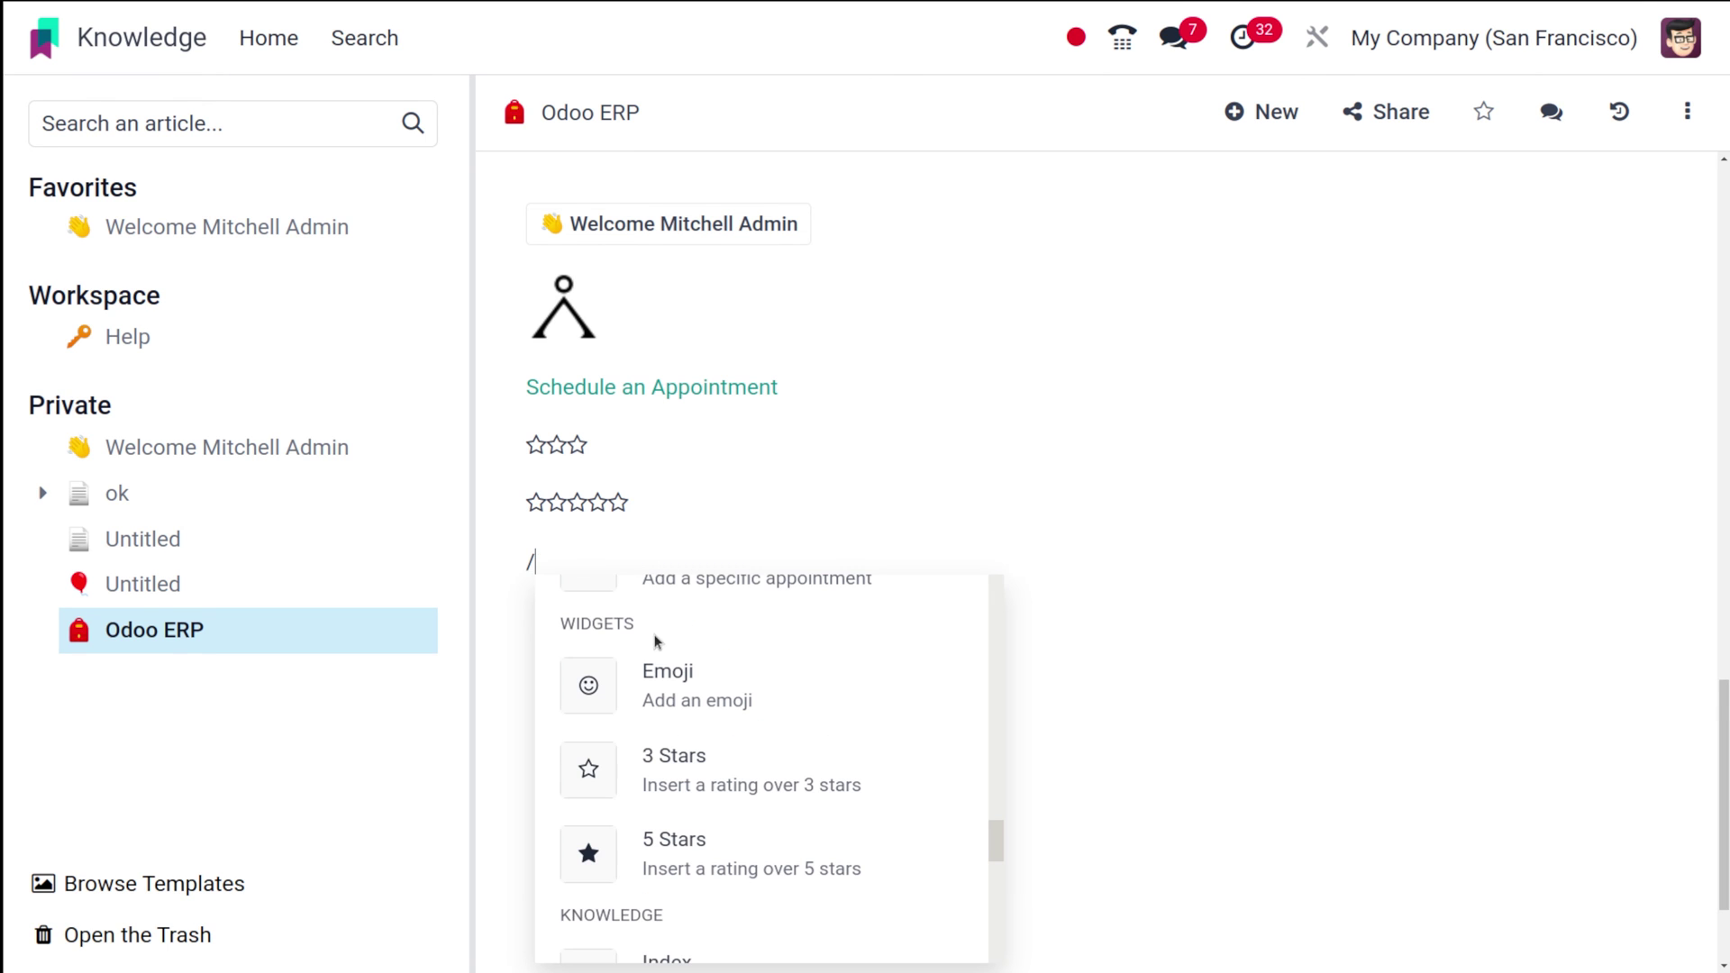
left_click(667, 684)
left_click(336, 484)
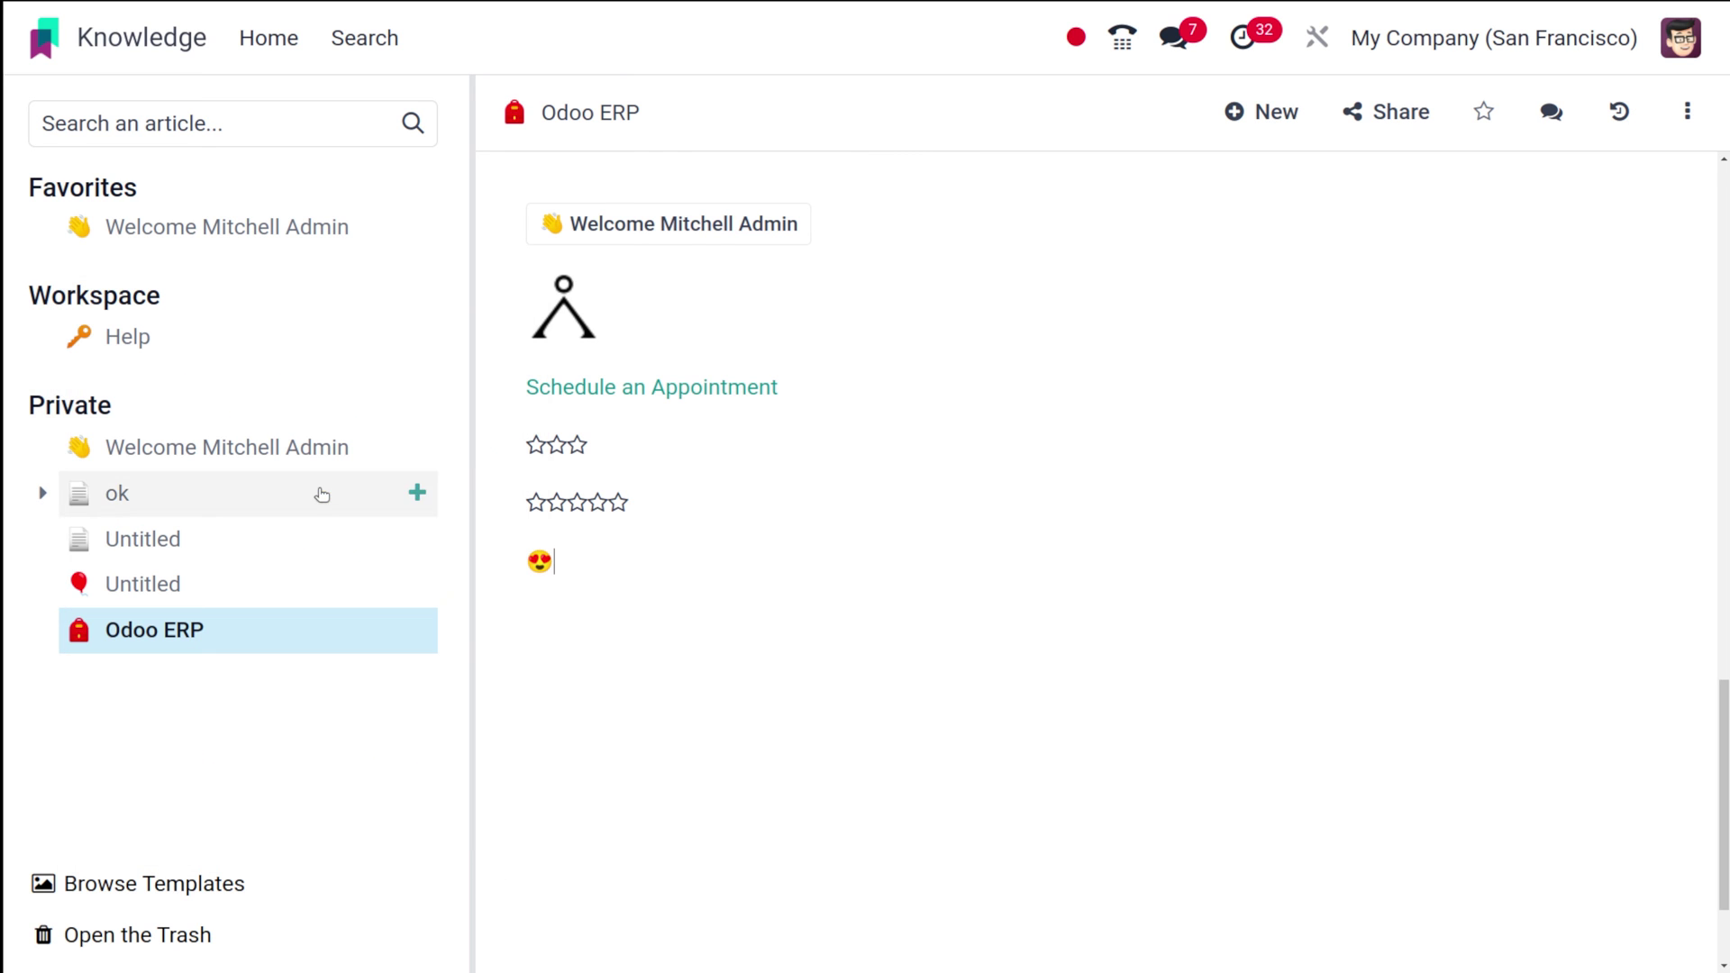
- Insert an Index block showing nested articles below the heart-eyes emoji
key("Return")
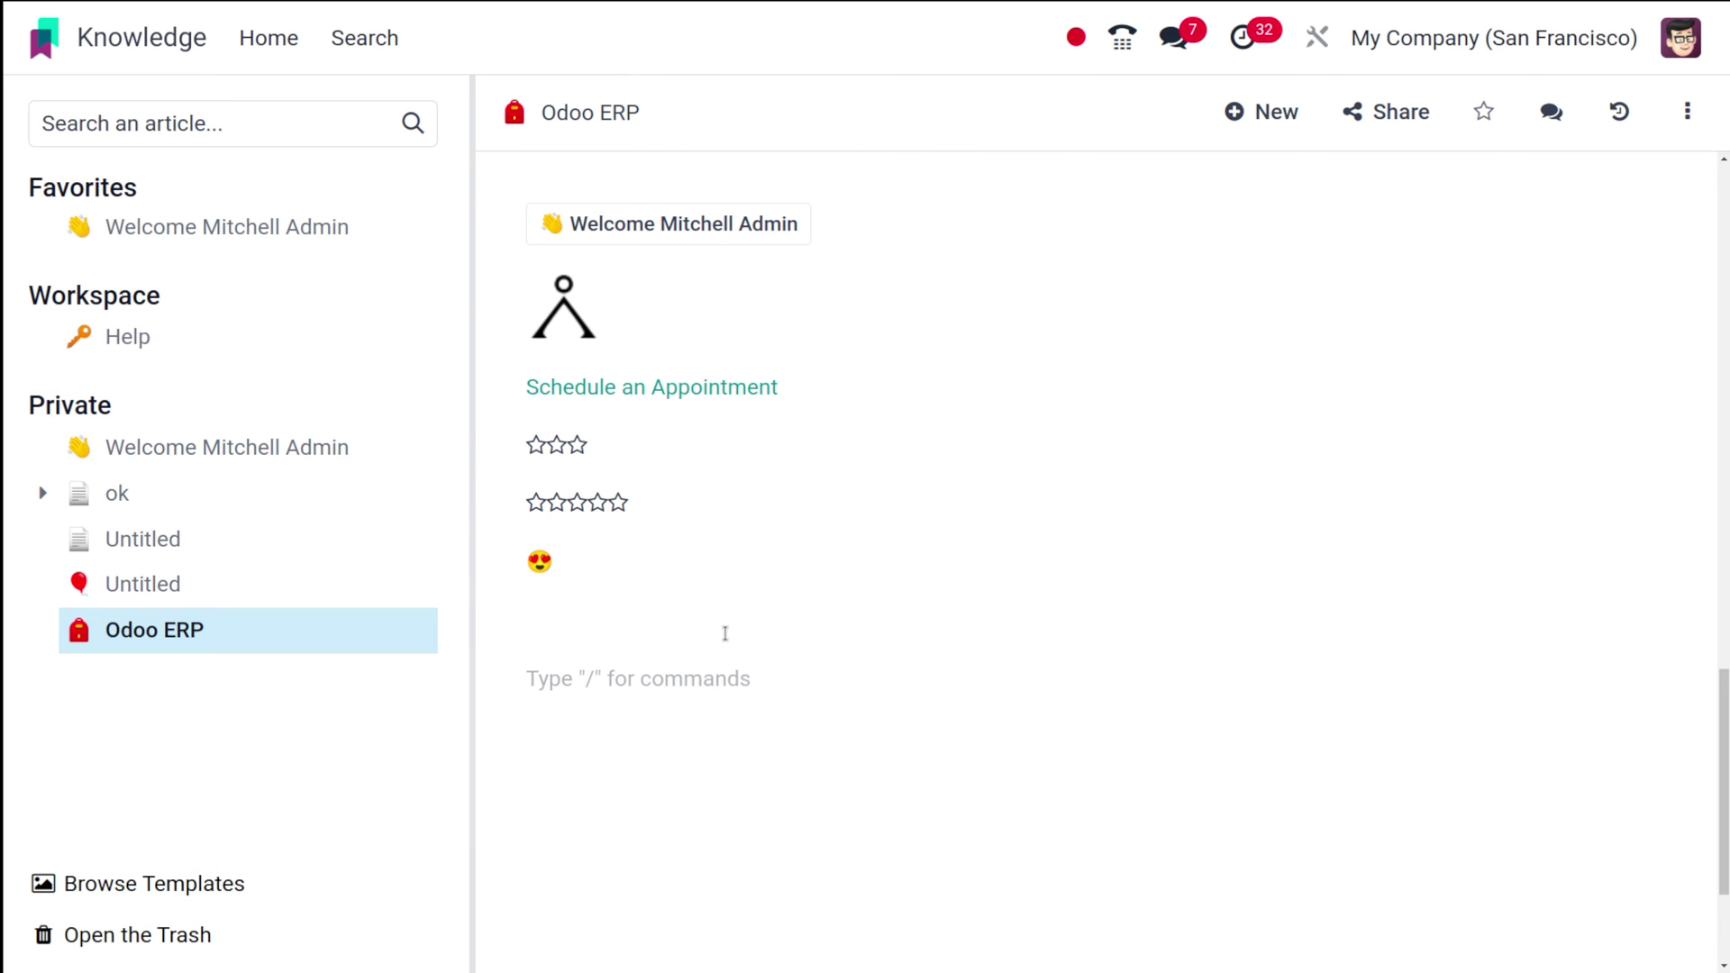
type("/")
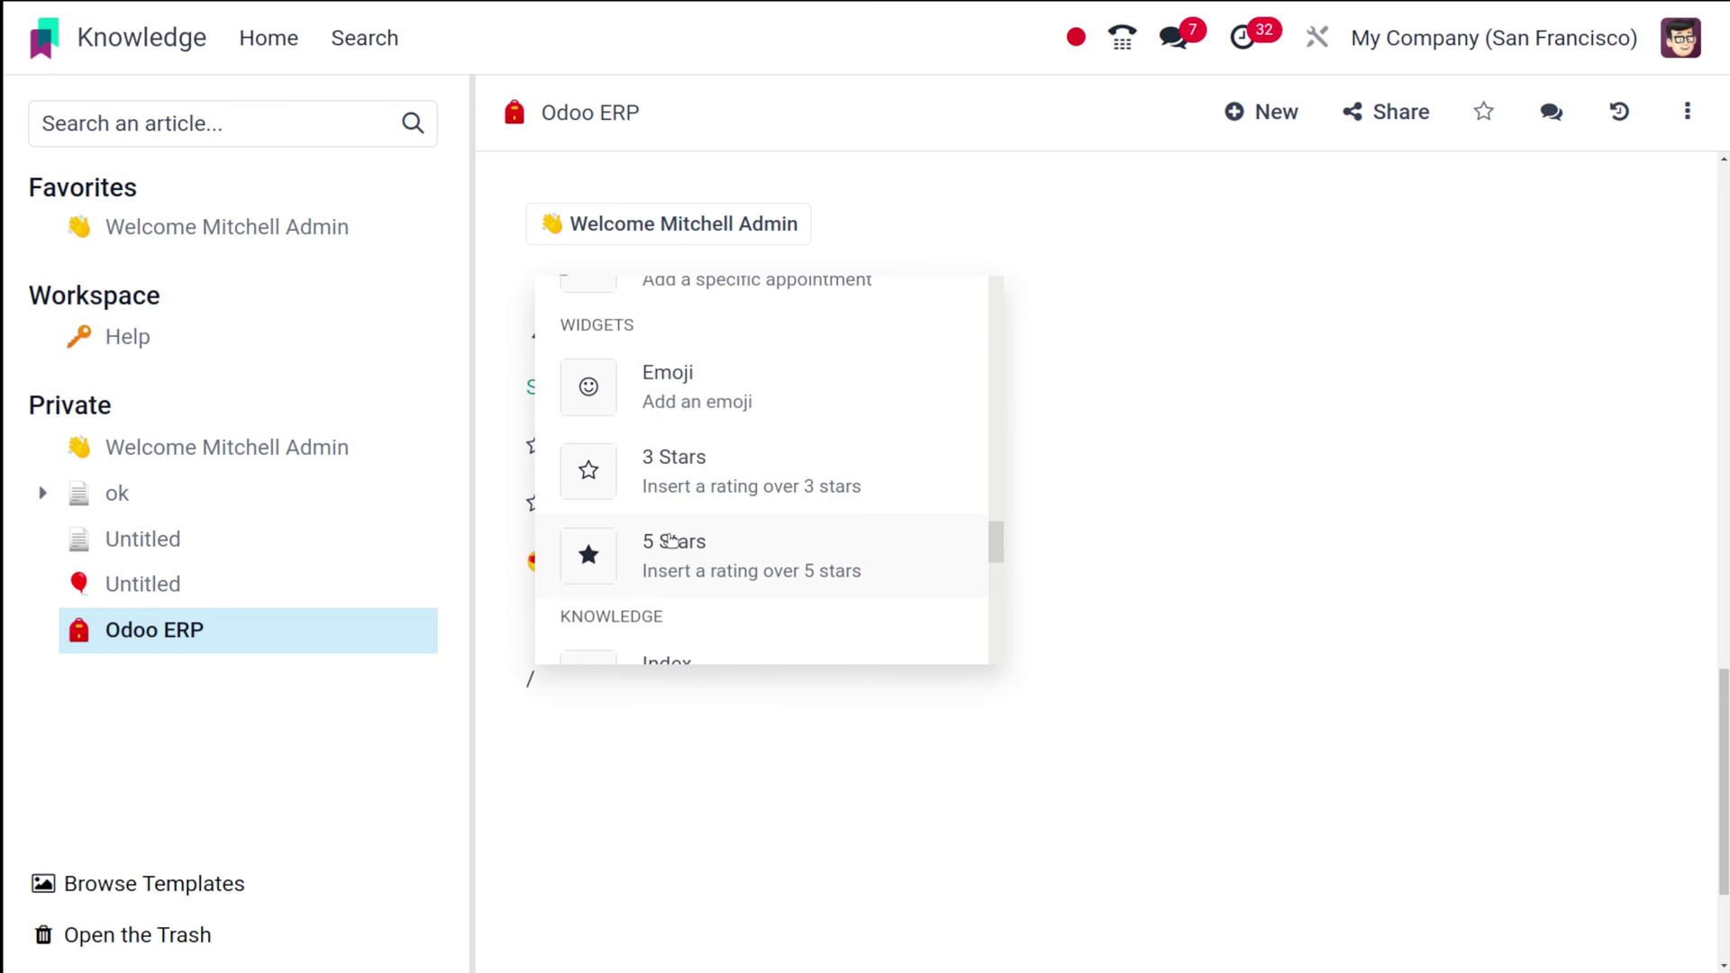
scroll(669, 540, "down", 2)
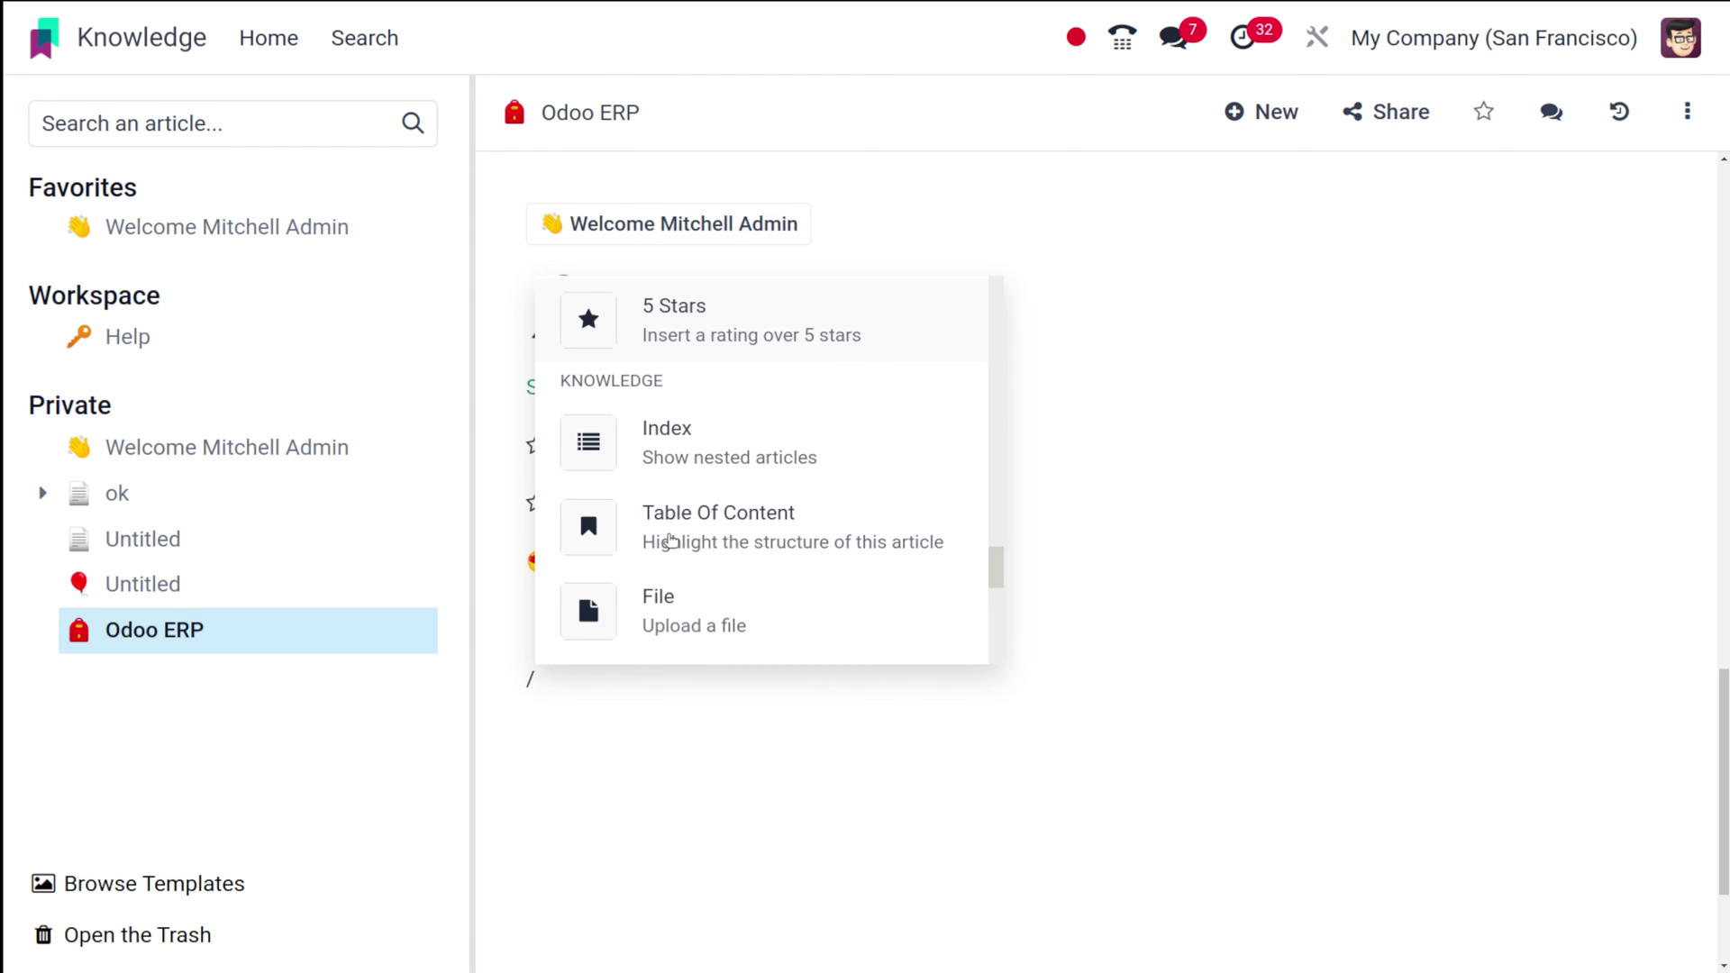
left_click(687, 445)
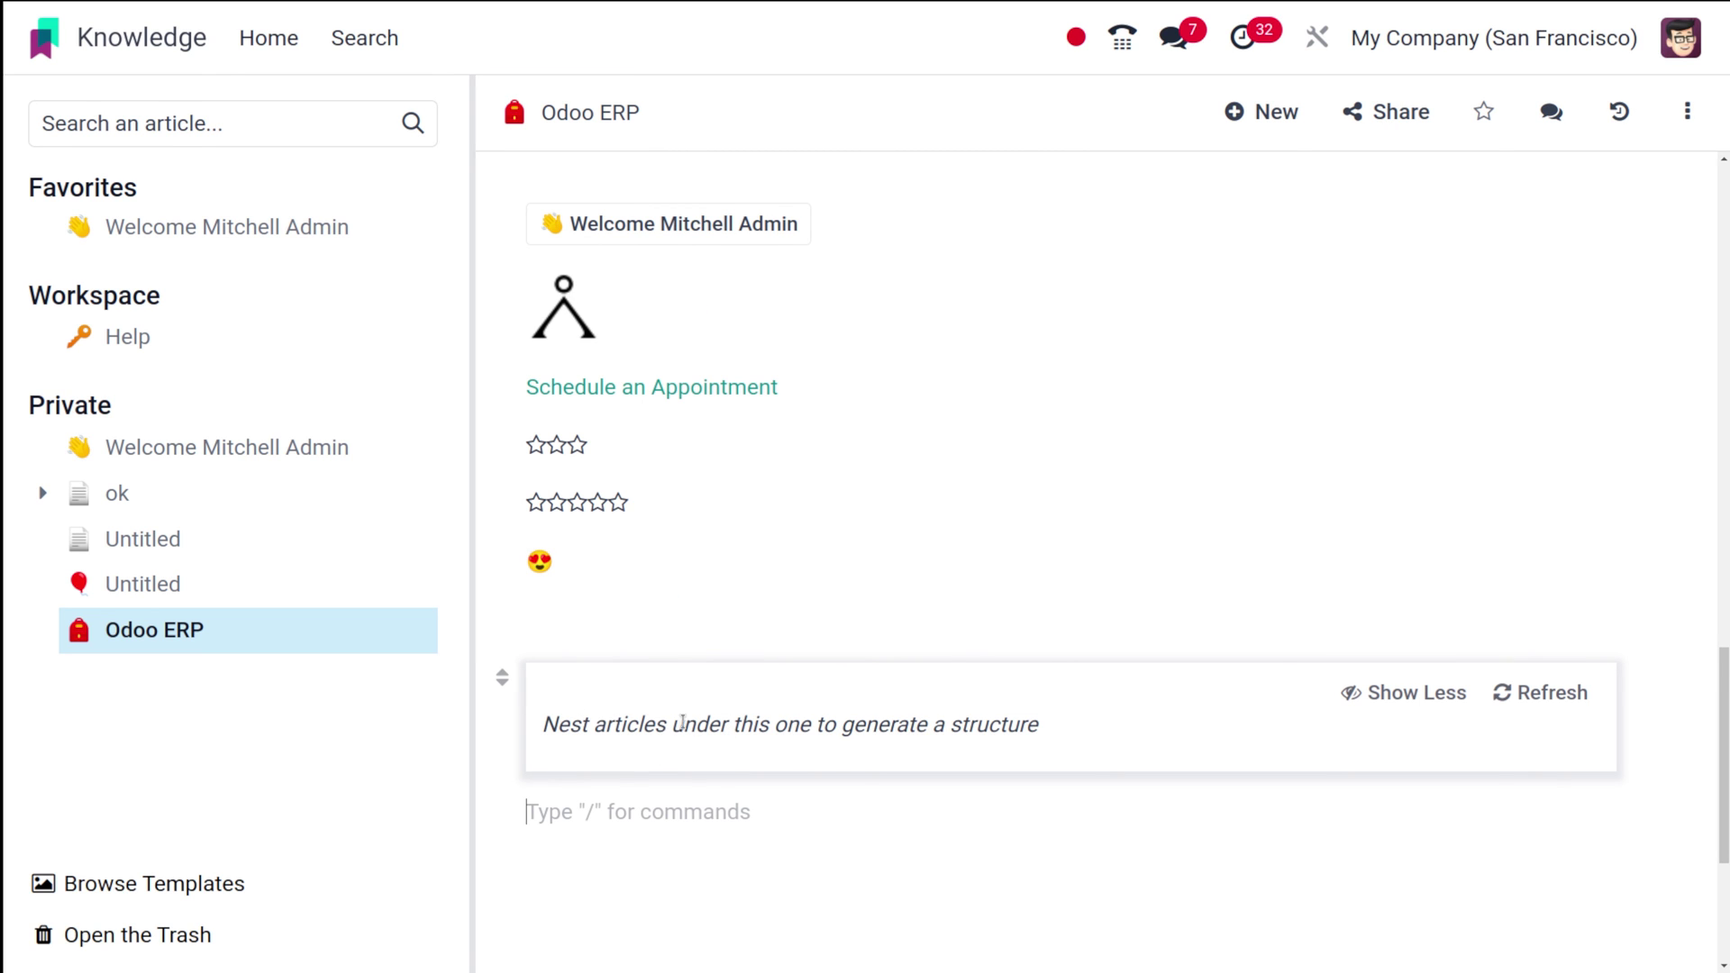
scroll(962, 734, "down", 2)
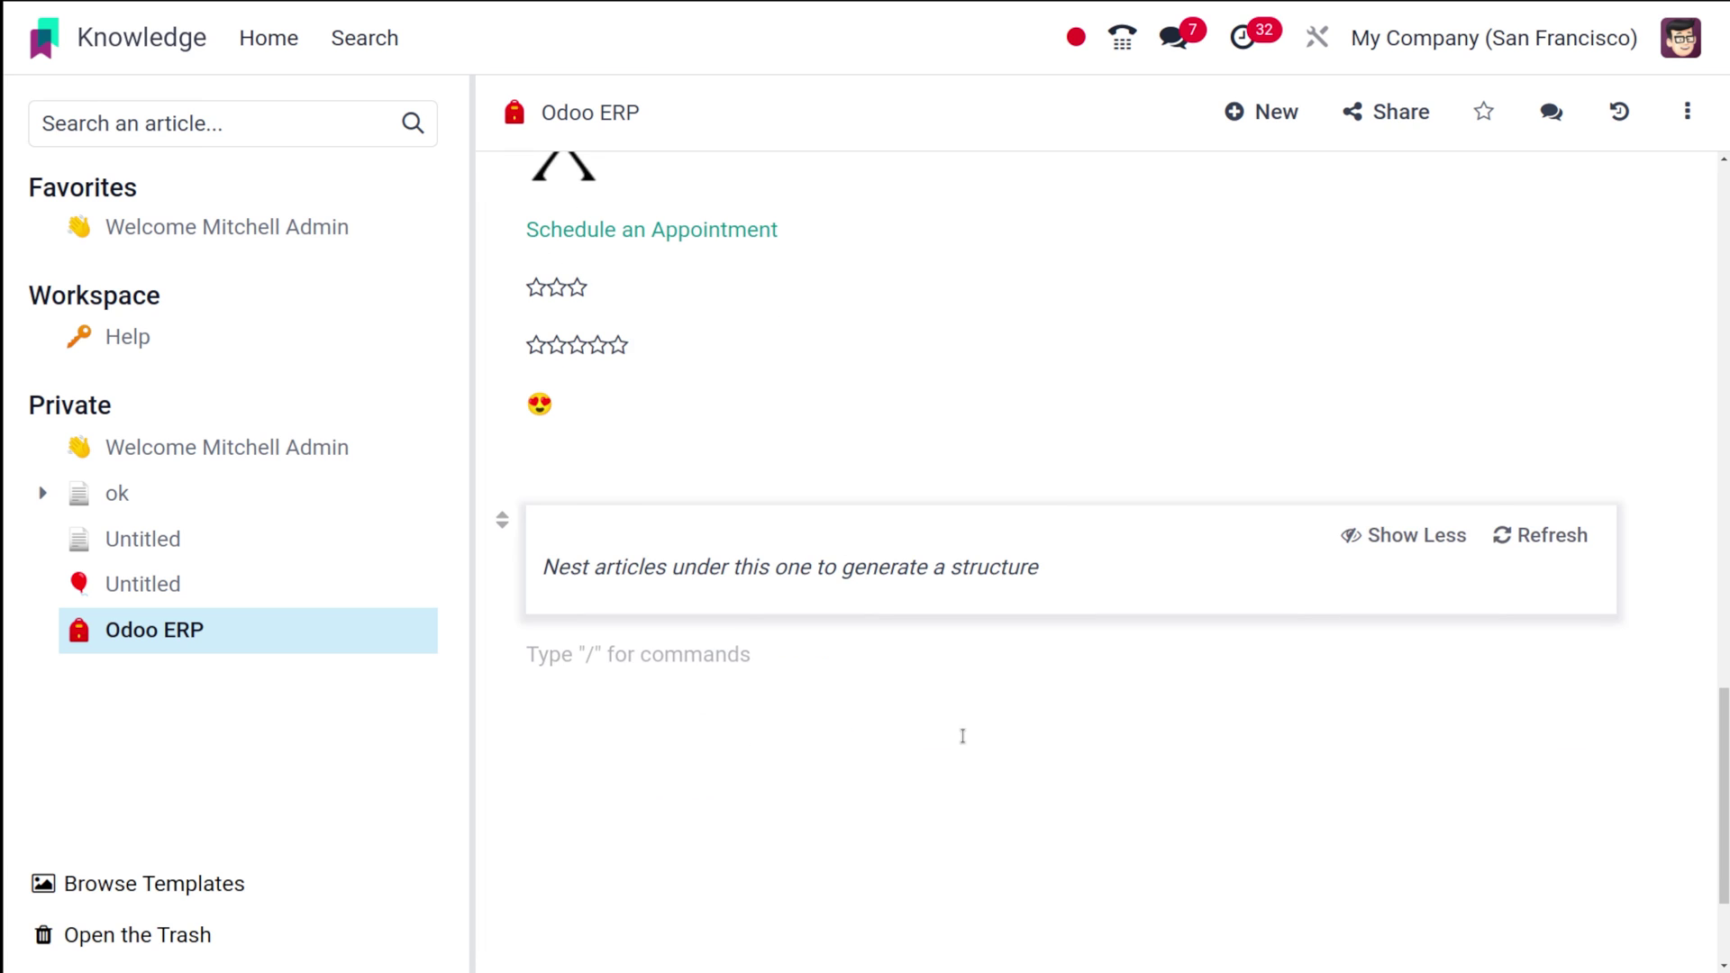
left_click(695, 596)
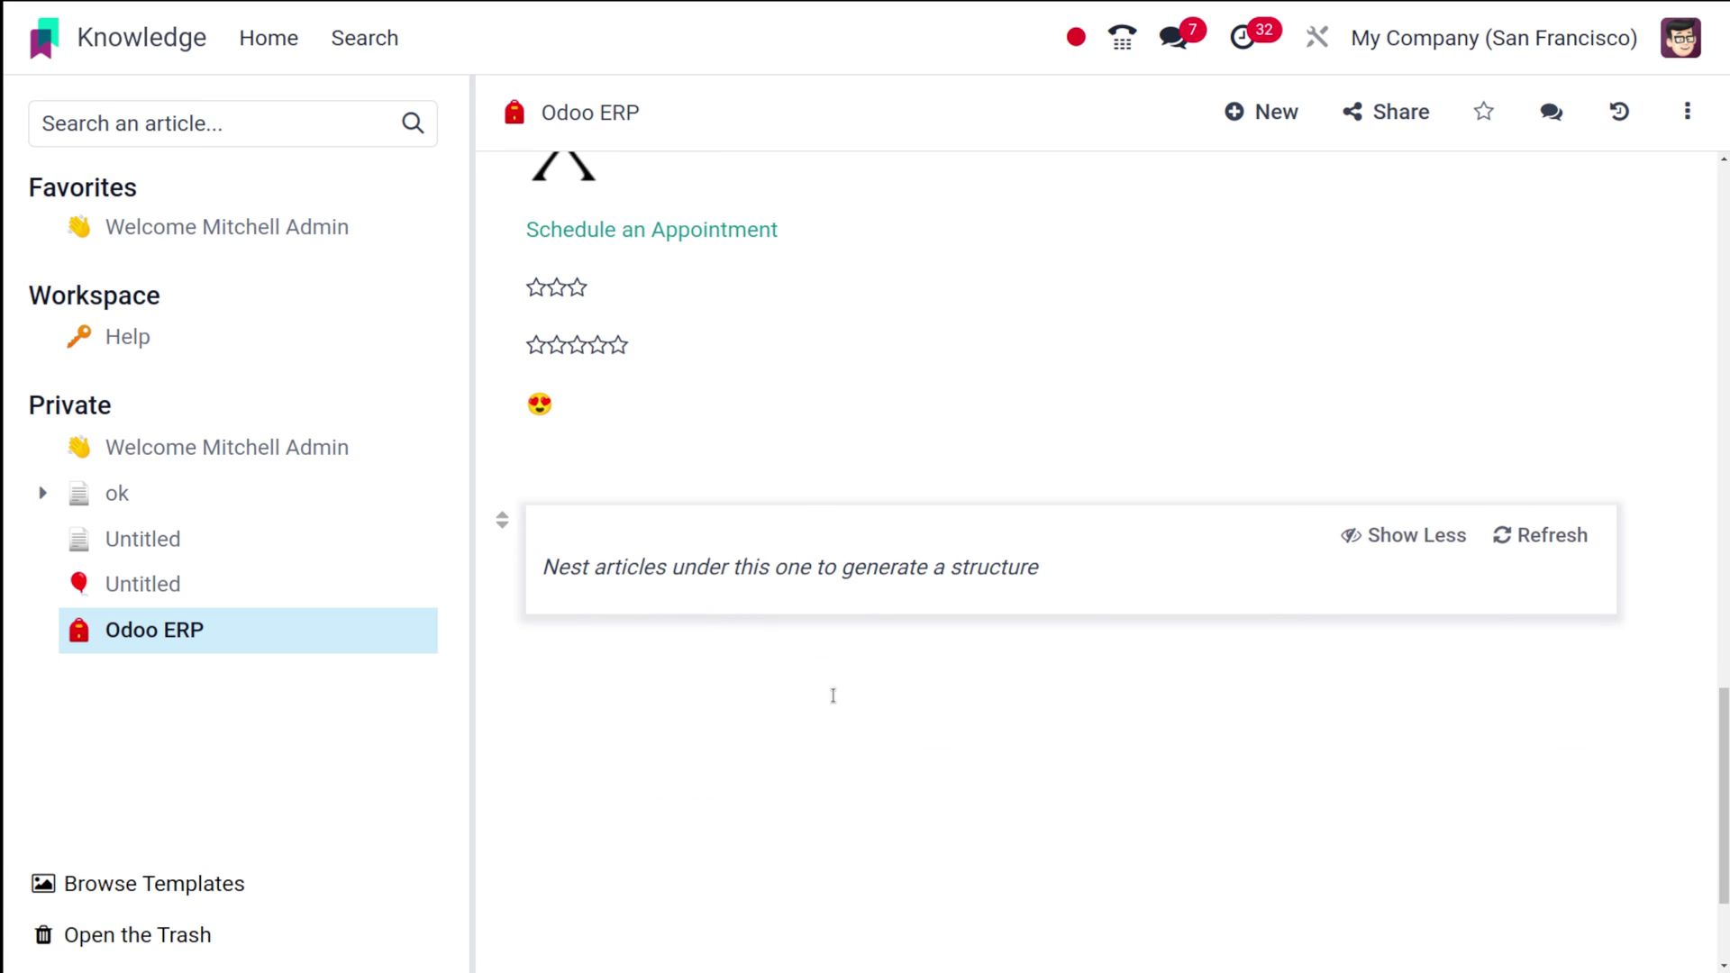
left_click(847, 787)
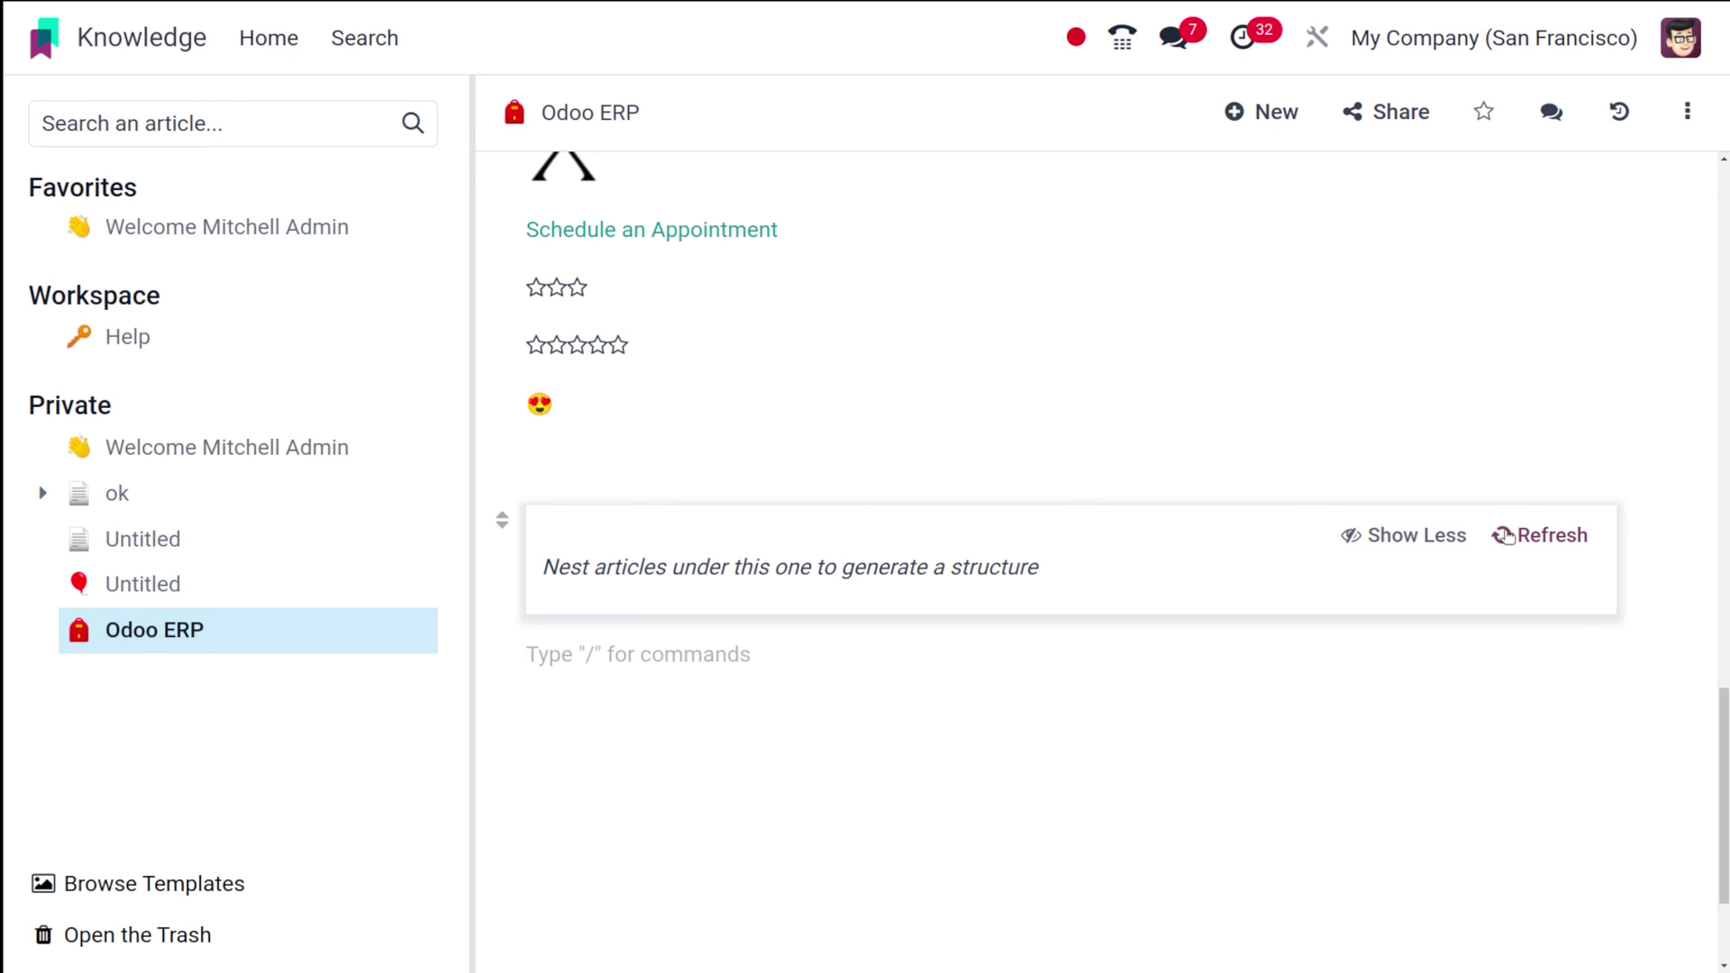
left_click(988, 556)
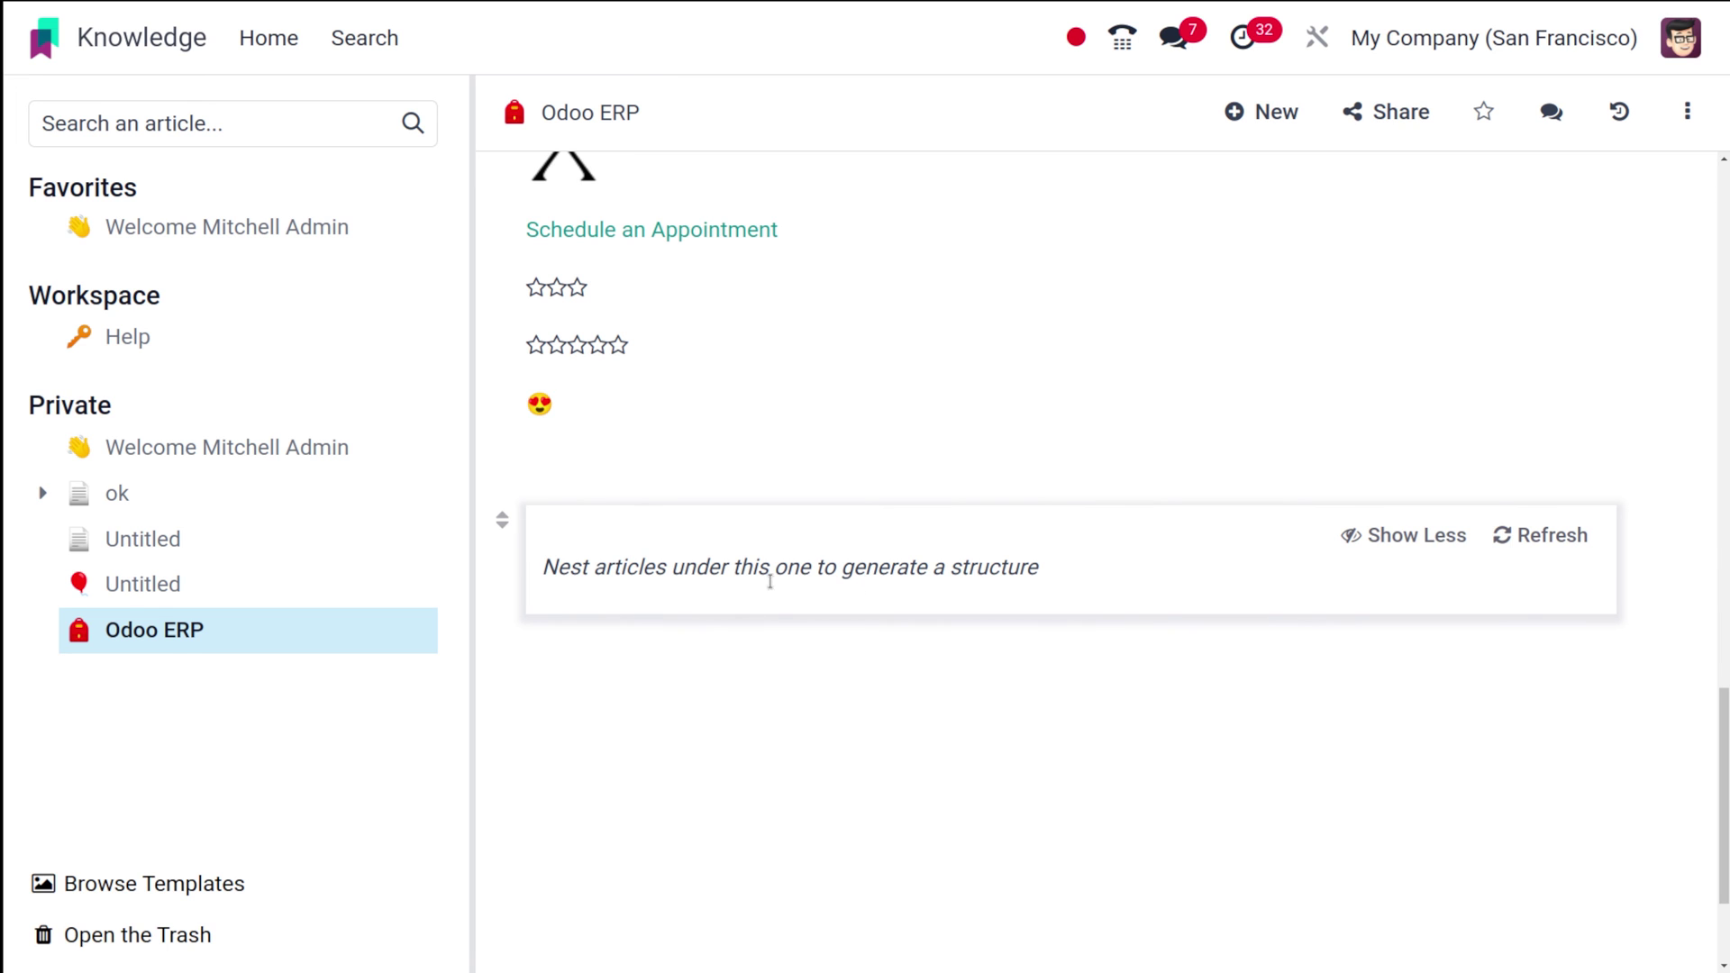
- Insert a table of contents below the index, move it directly under the article title, and follow its Module details entry
left_click(697, 761)
type("/")
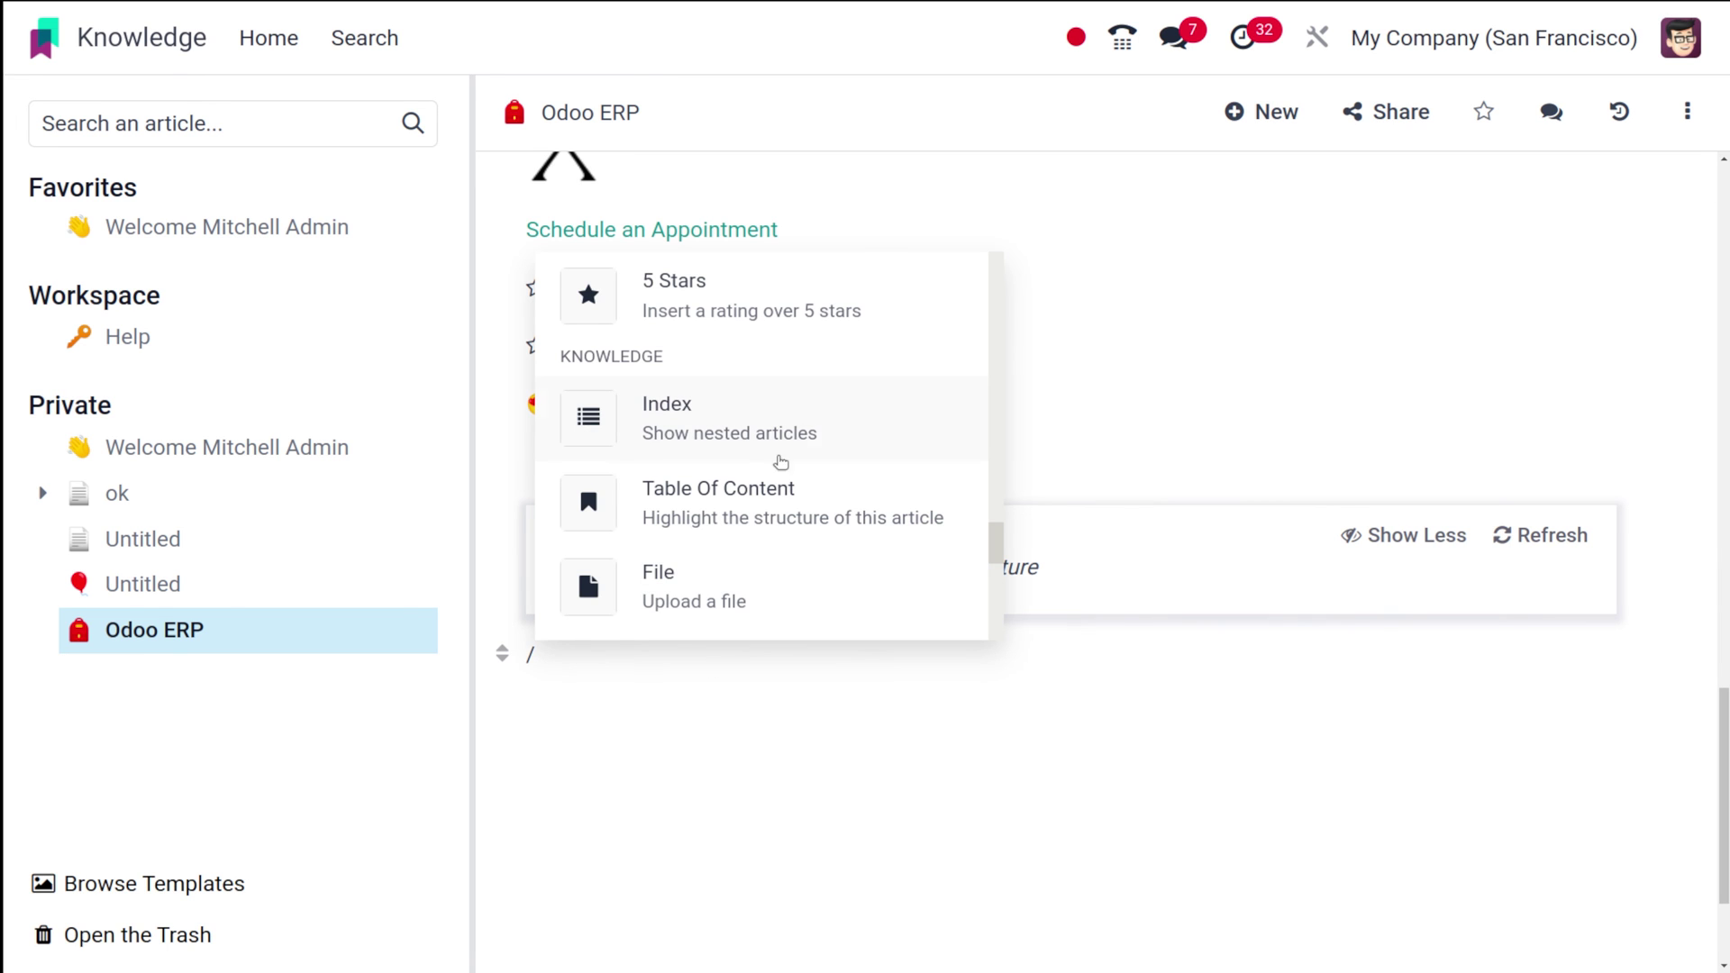
scroll(737, 500, "down", 2)
left_click(731, 430)
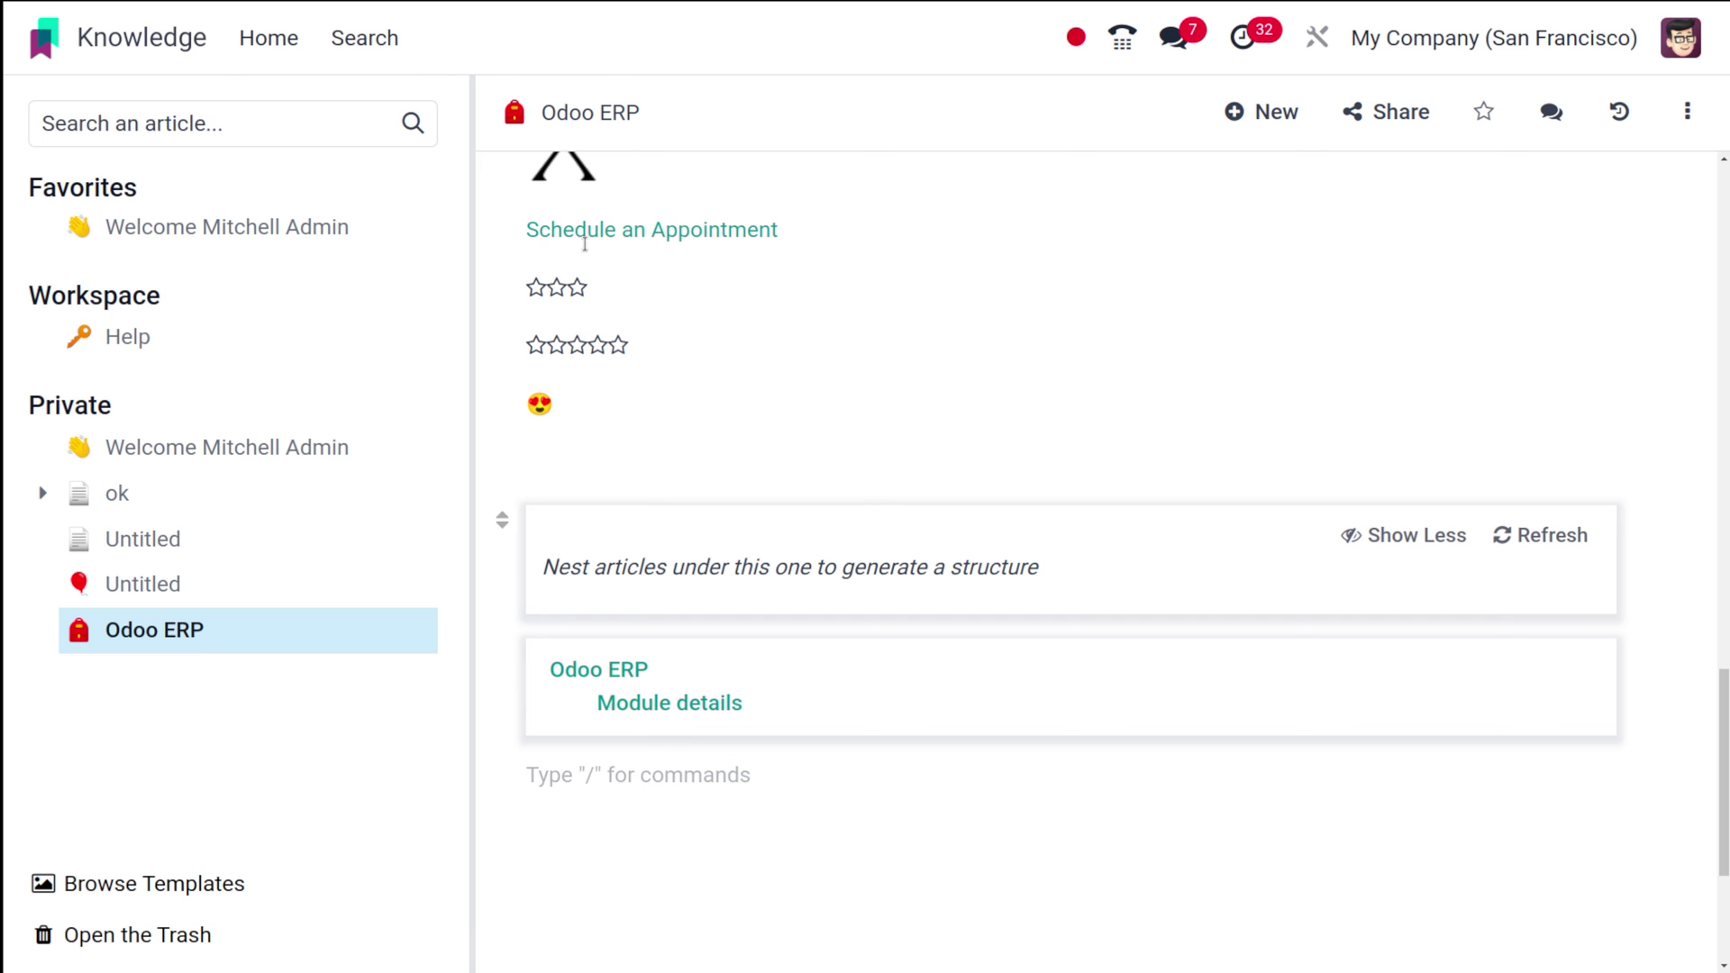
left_click_drag(502, 655, 485, 349)
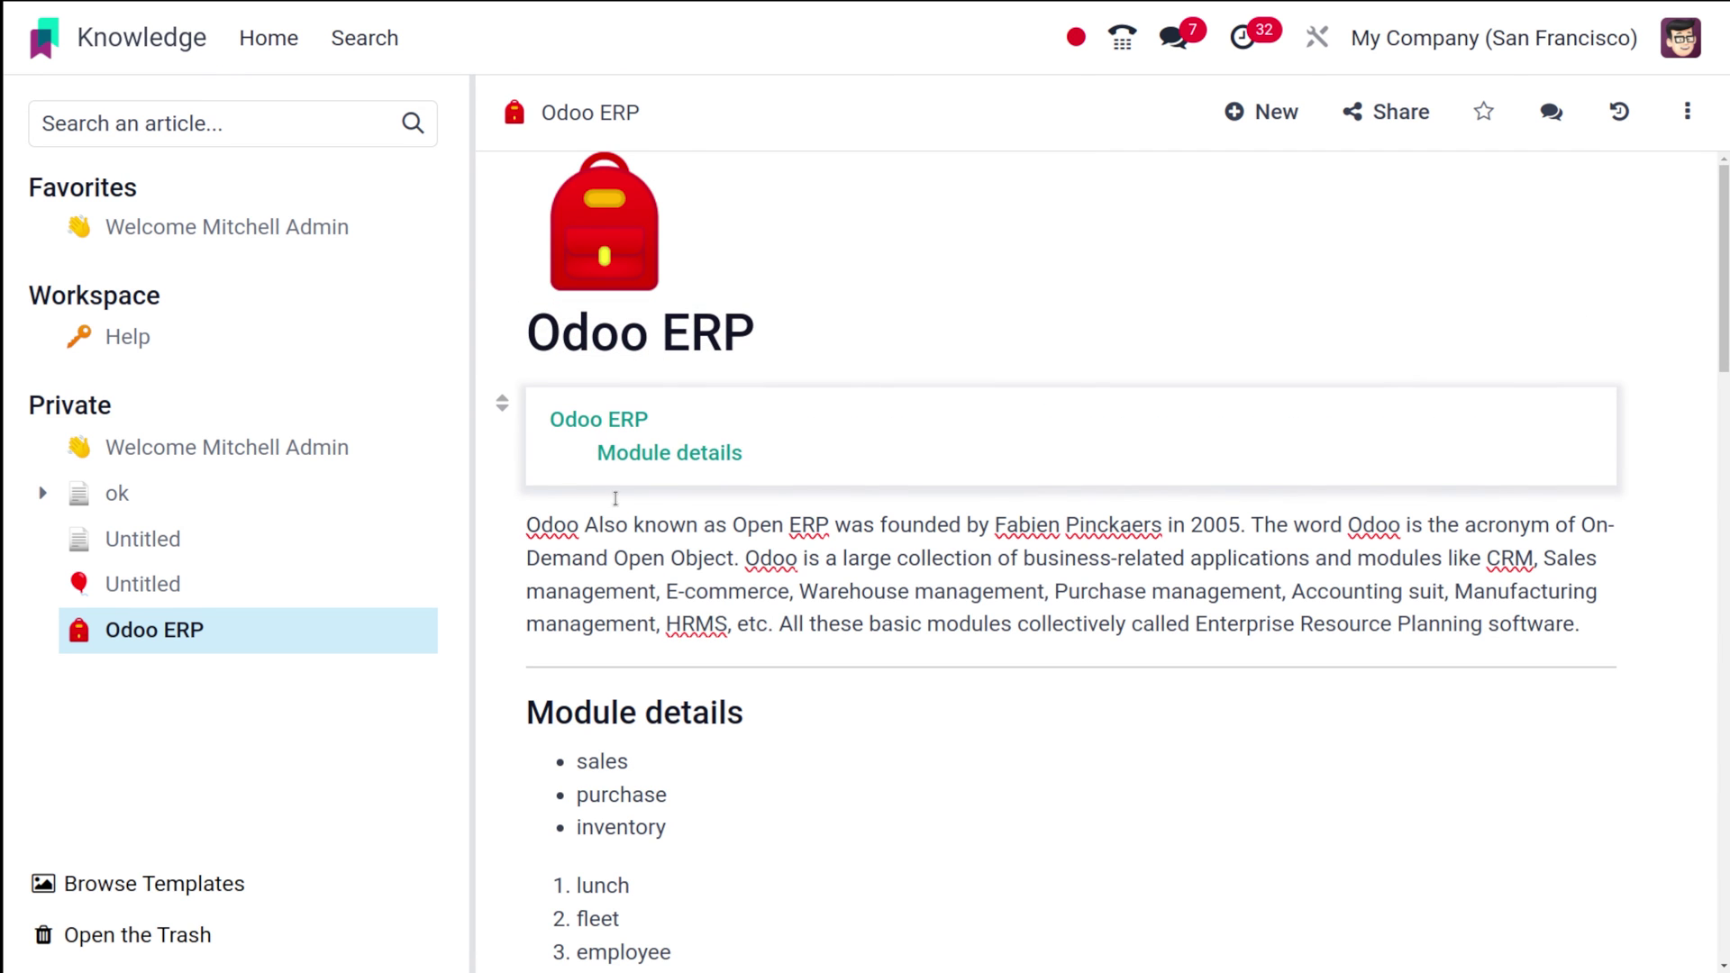
left_click(643, 455)
- Upload the rickroll file as a file block on the empty line below the index
scroll(707, 723, "down", 10)
scroll(708, 721, "up", 1)
left_click(694, 629)
type("/")
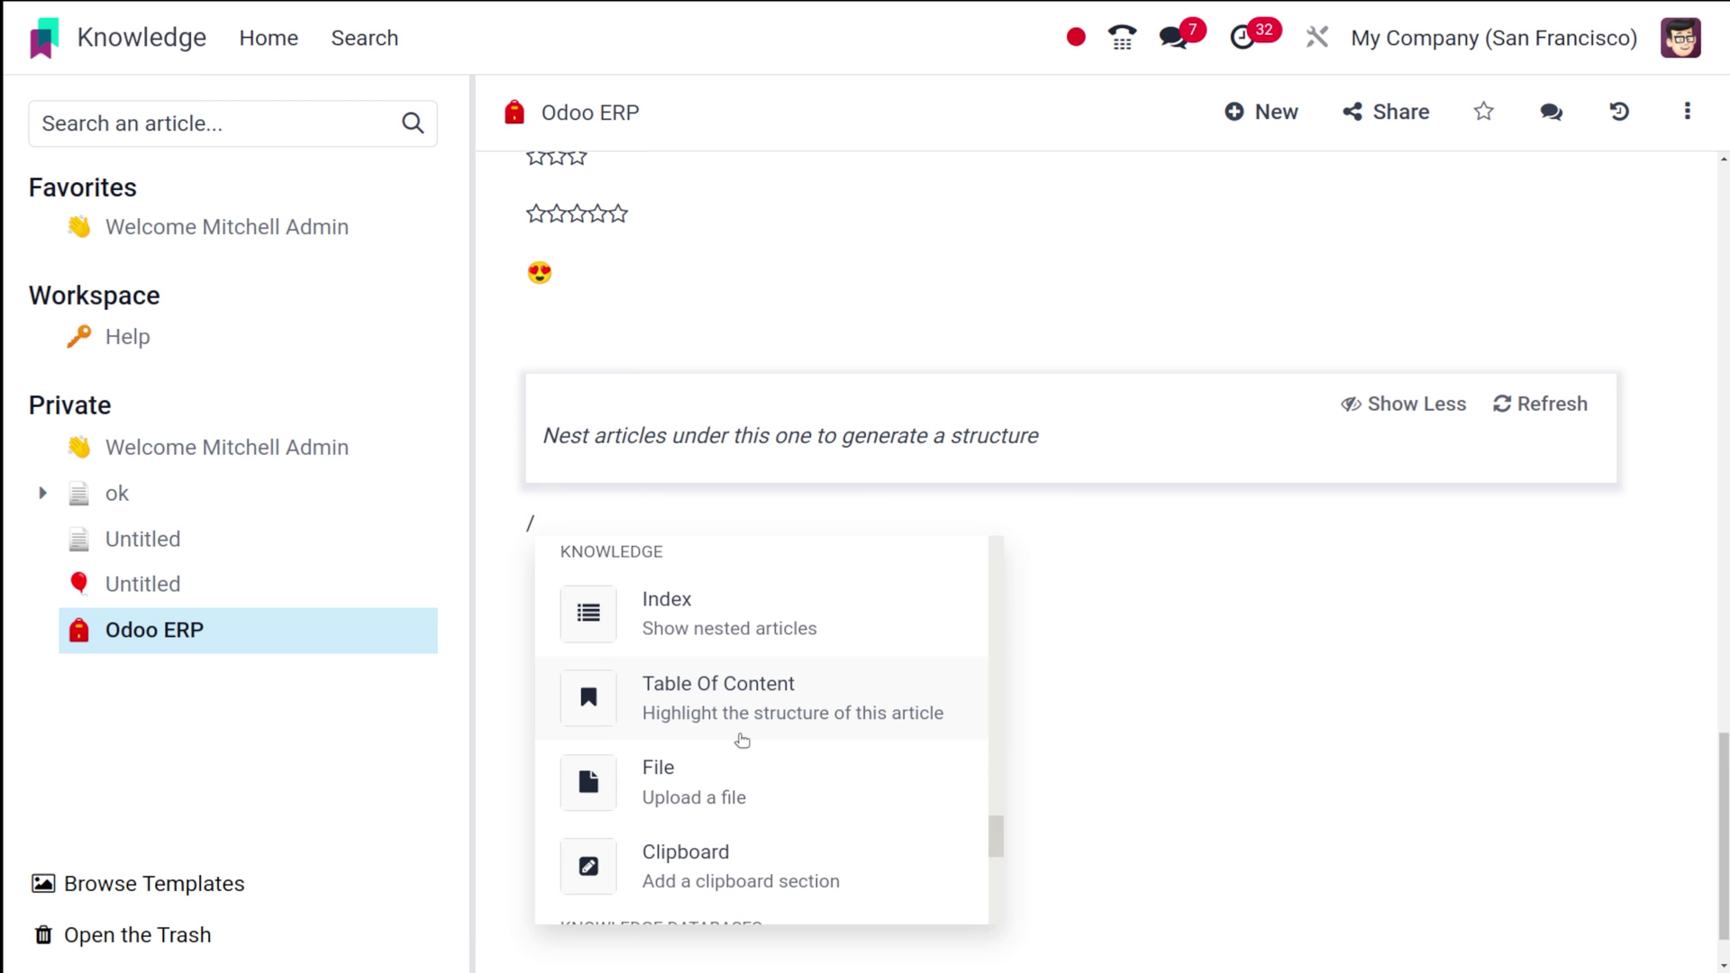
scroll(741, 740, "down", 2)
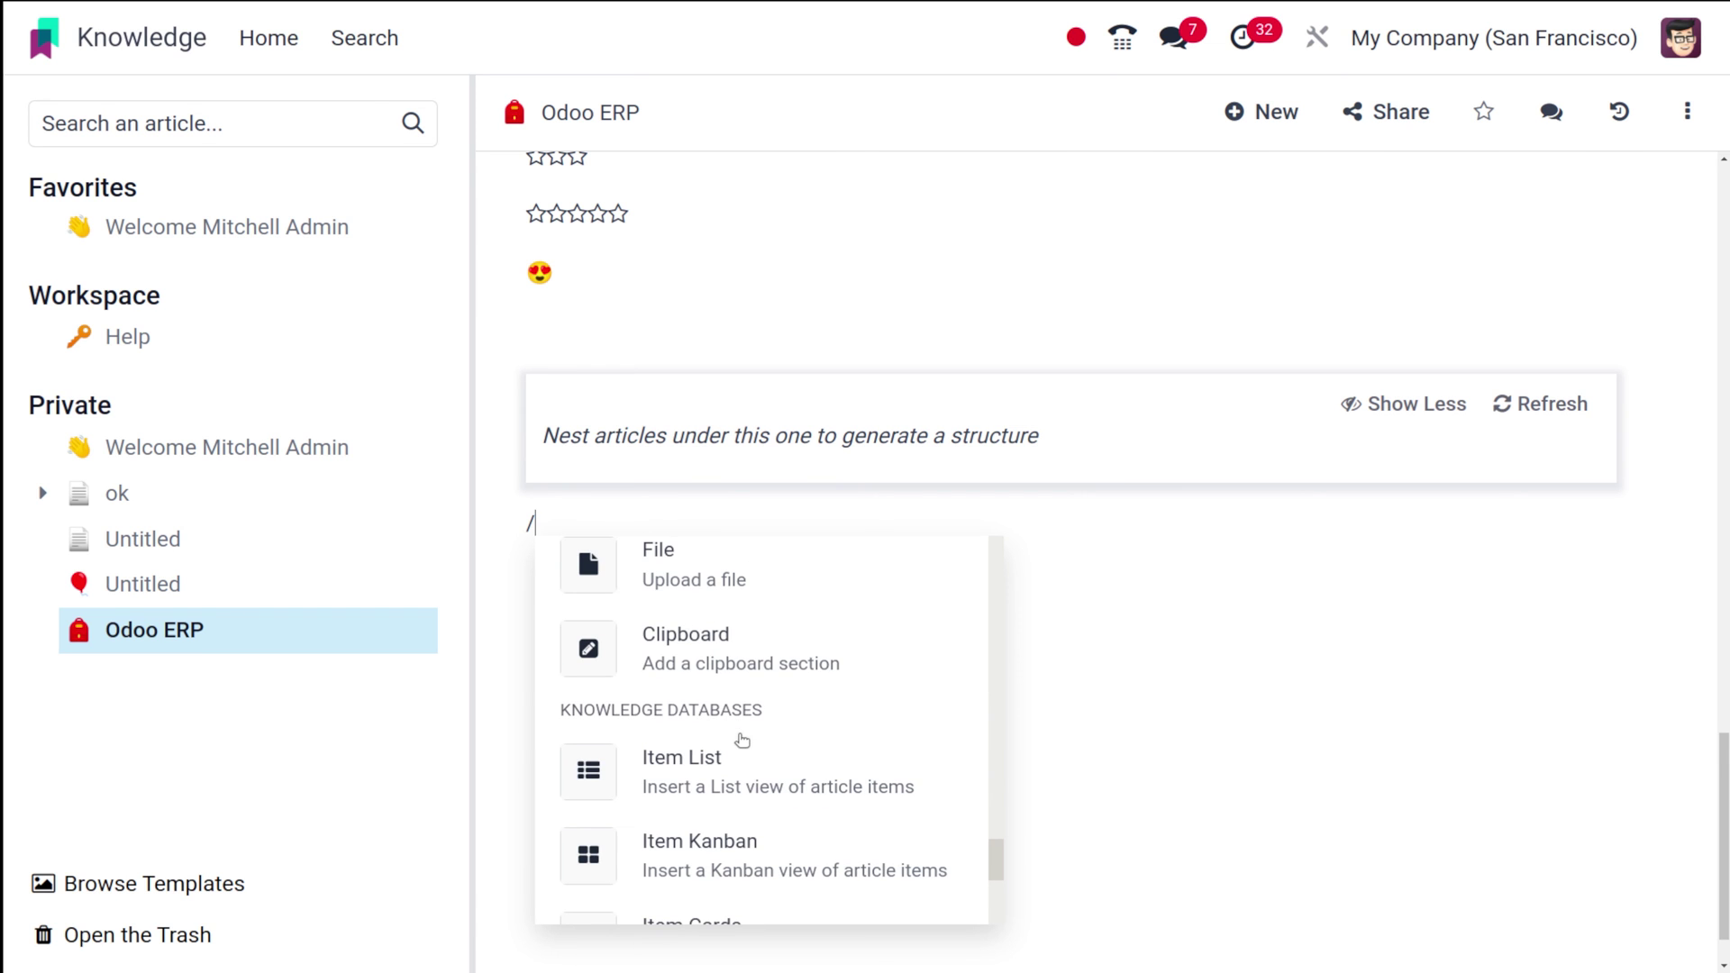
left_click(729, 584)
left_click(301, 387)
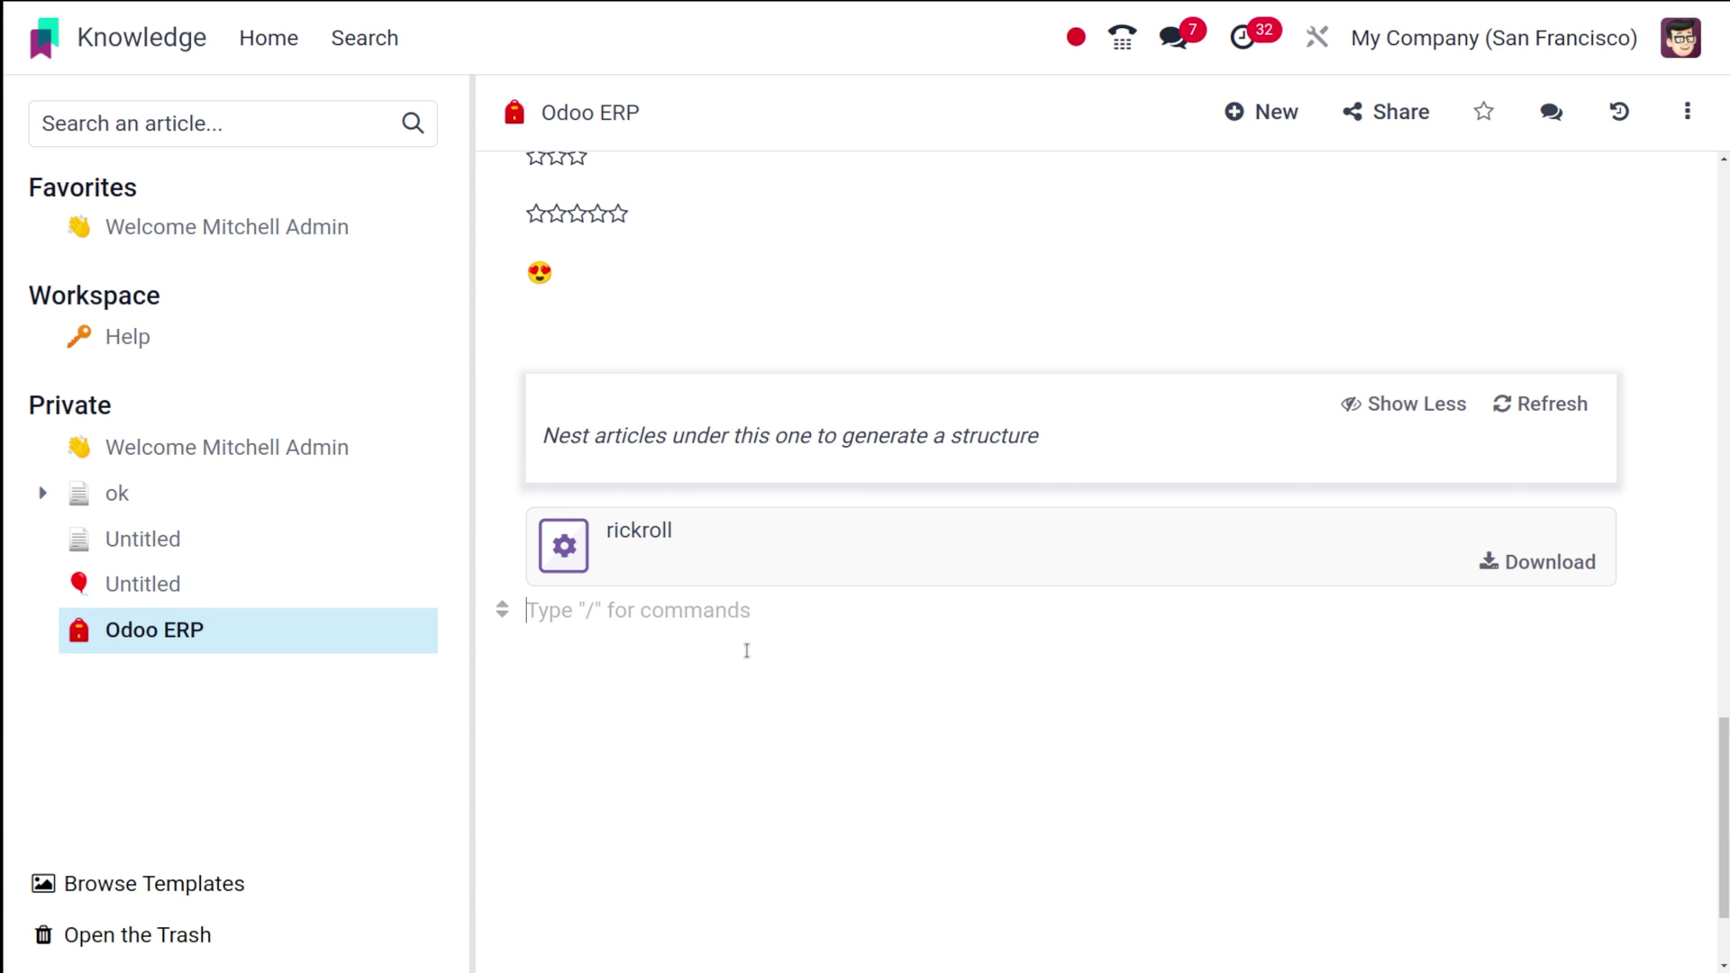
- Add an empty clipboard section below the rickroll file block and continue on the line beneath it
type("/")
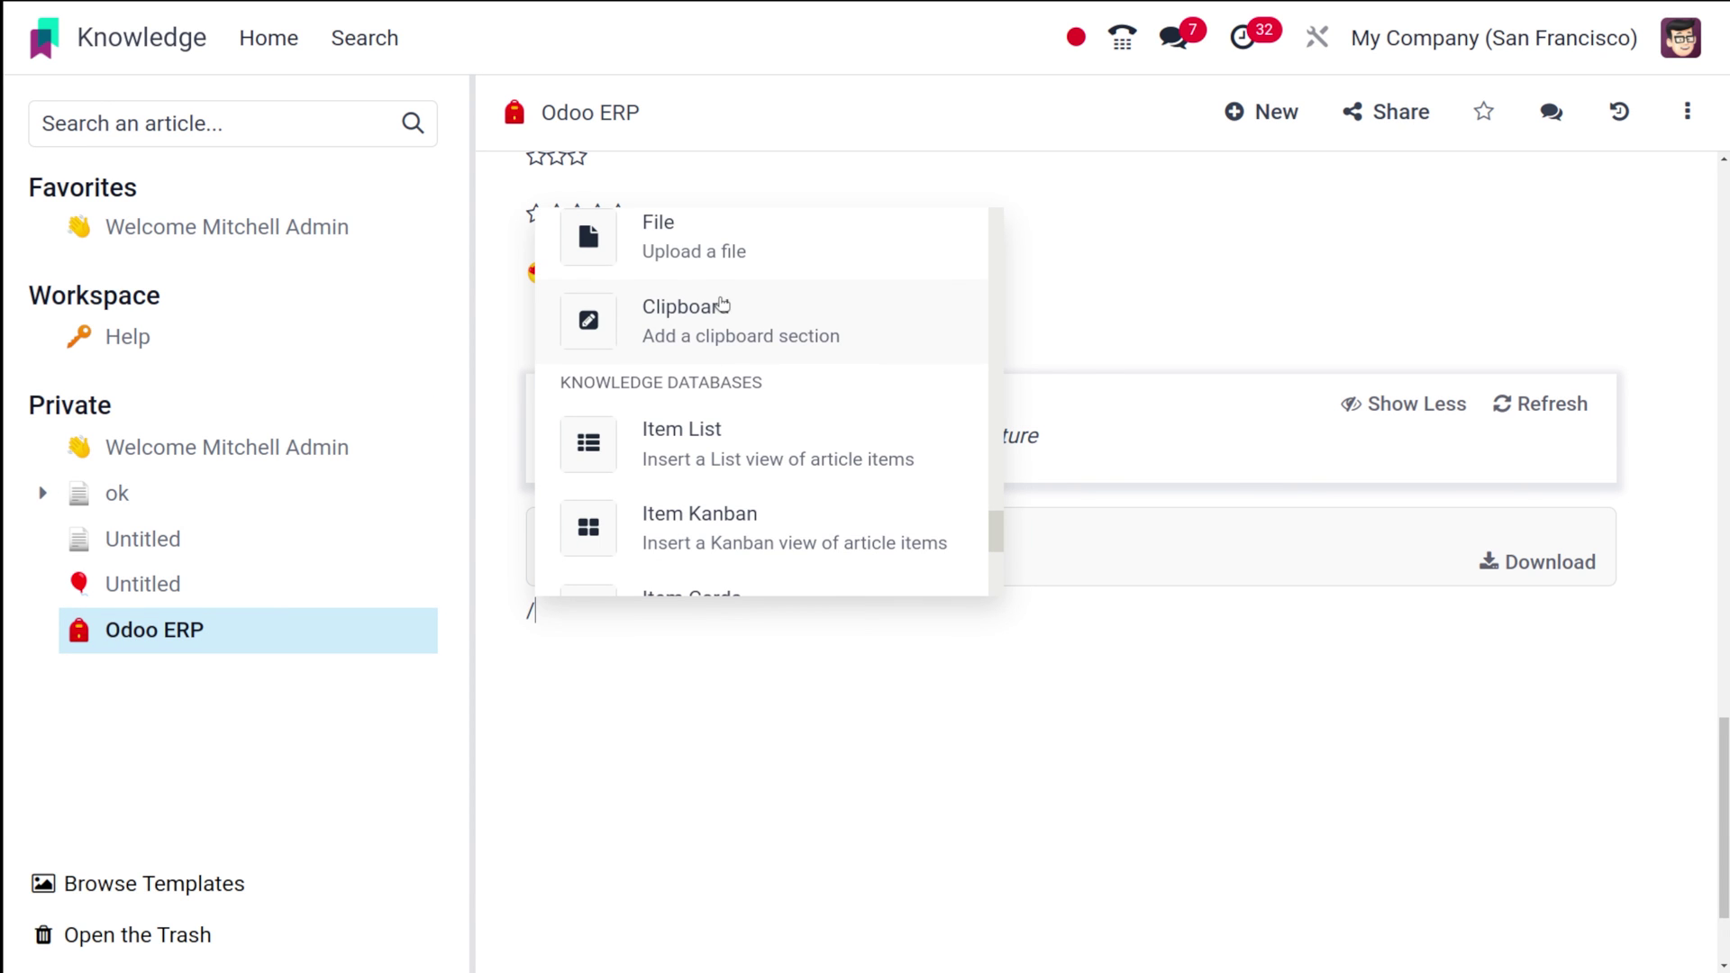
left_click(726, 329)
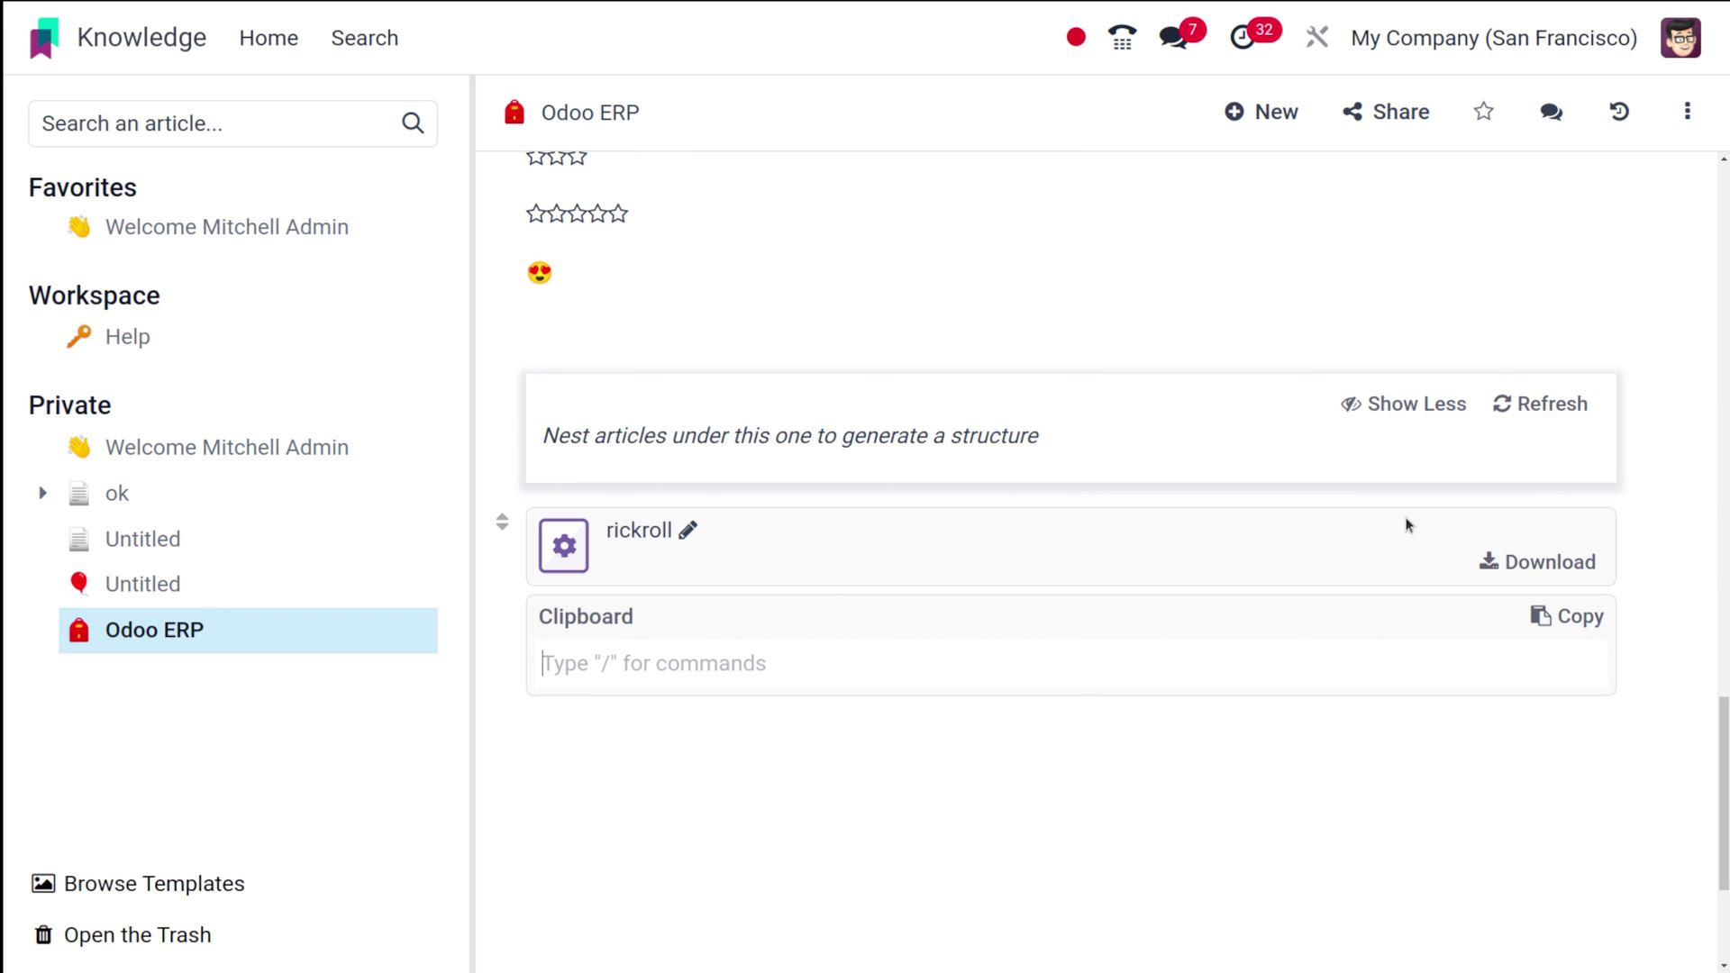
left_click(1118, 770)
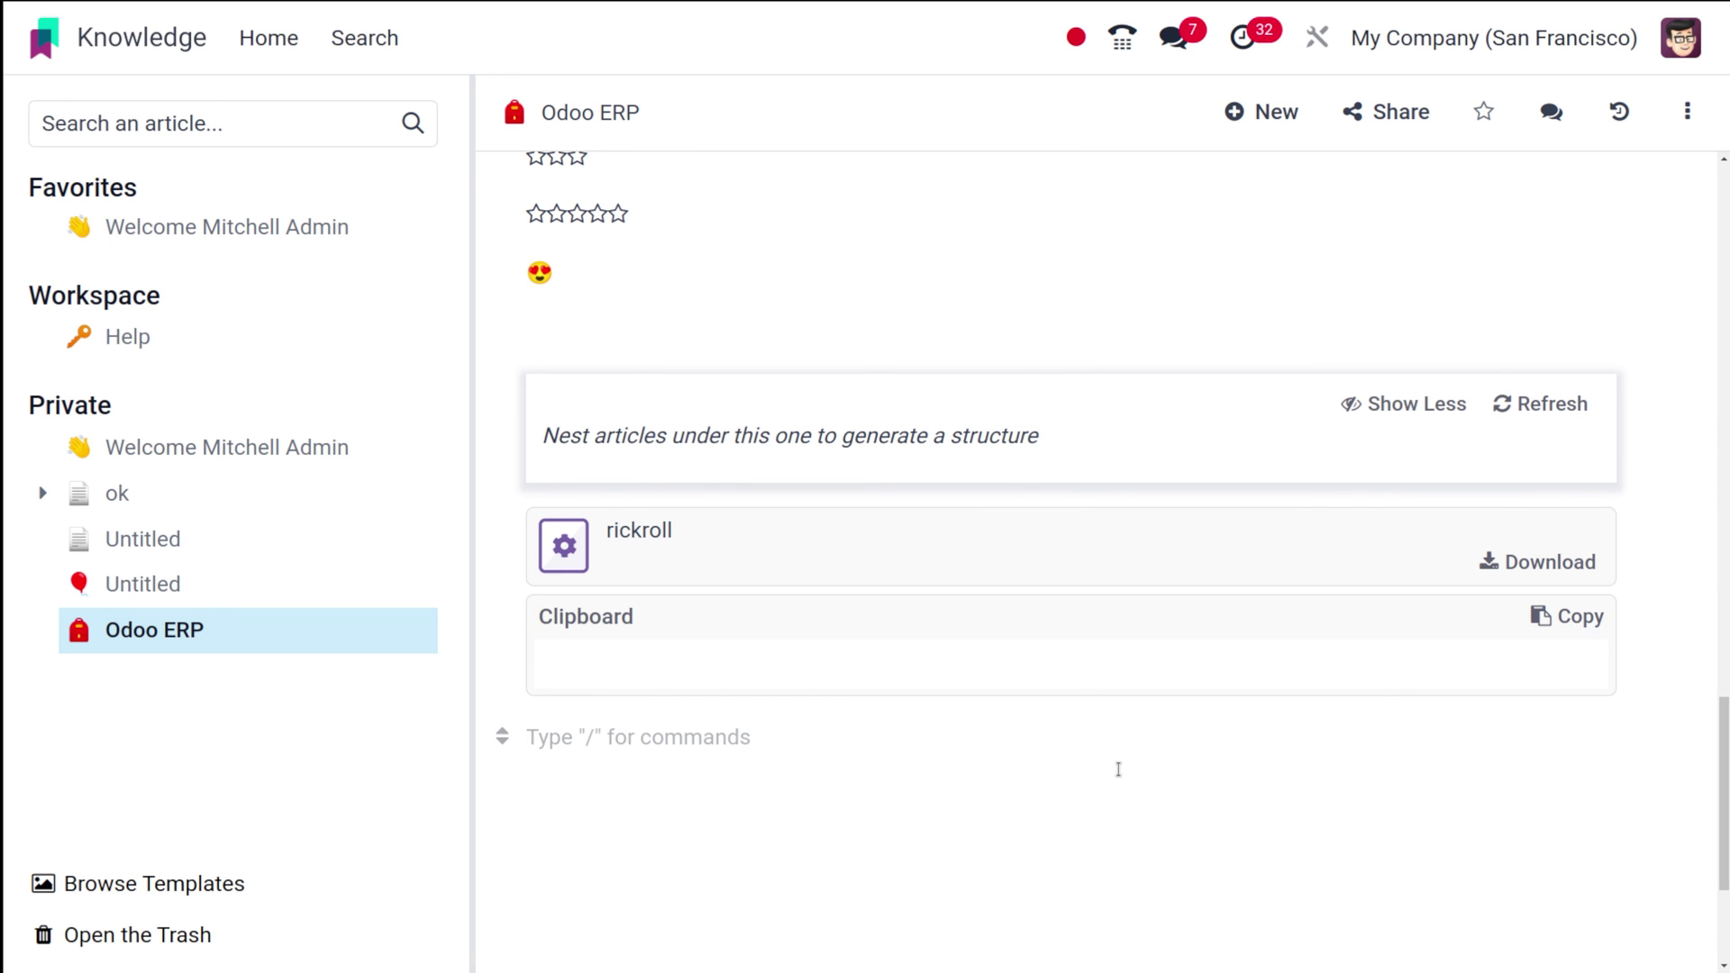
- Insert an Item List view for managing "modules" below the clipboard section
type("/")
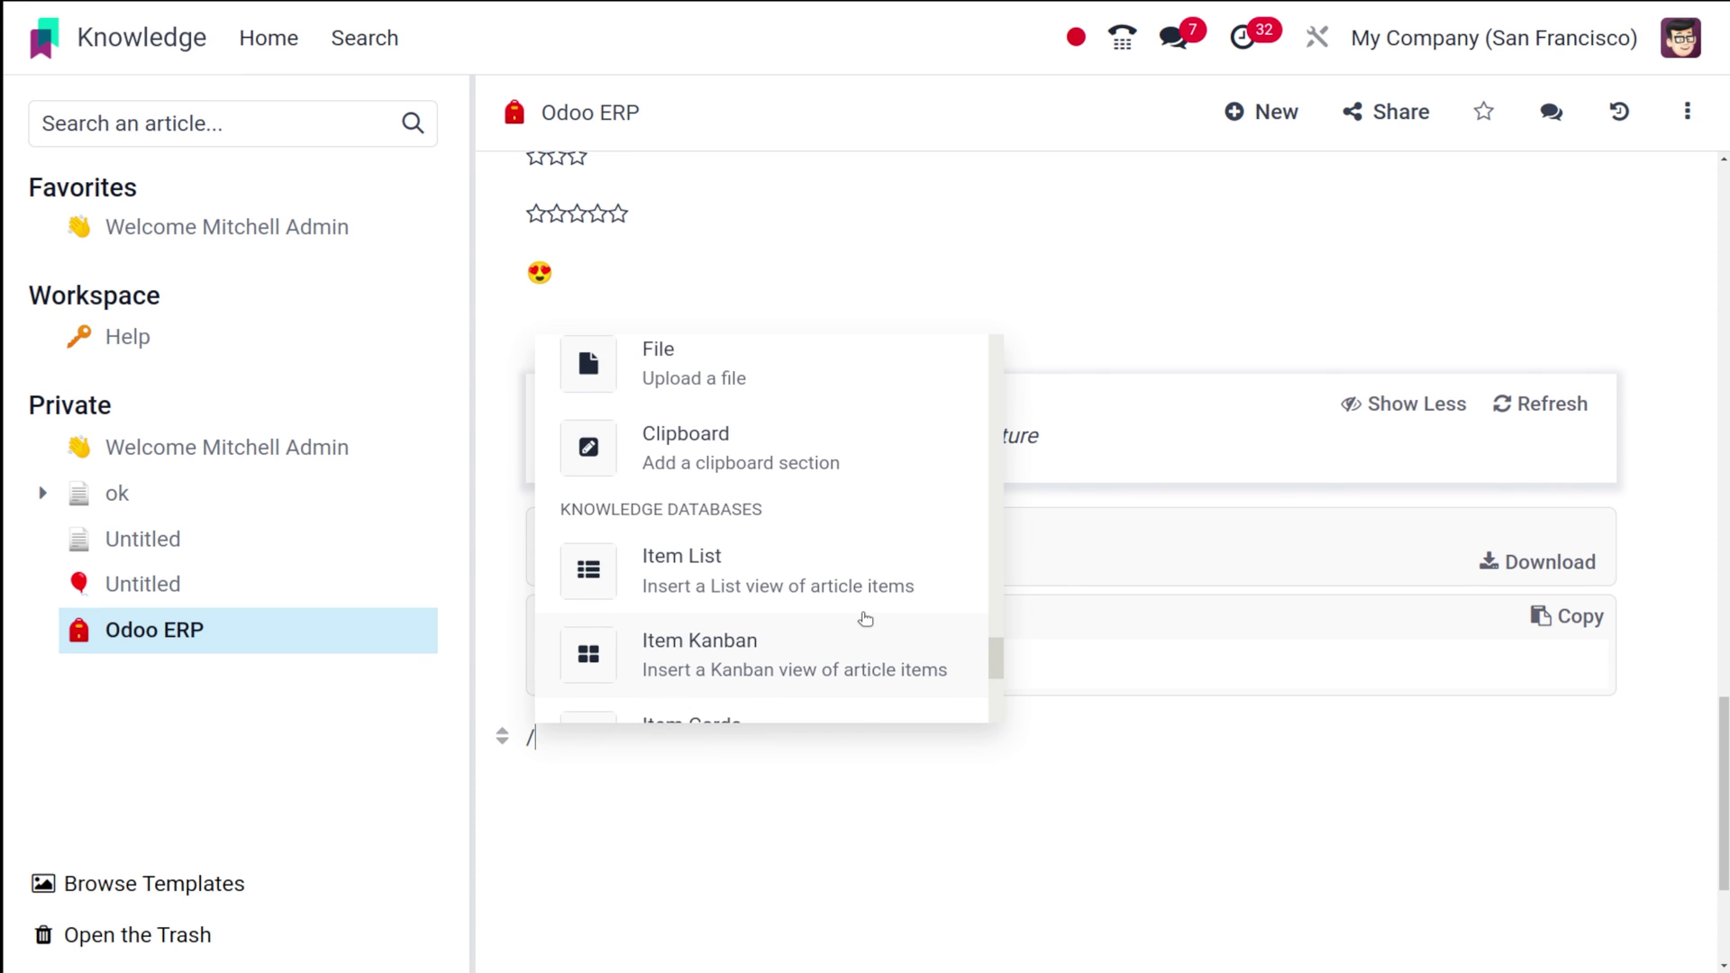
scroll(865, 617, "down", 2)
scroll(864, 616, "up", 1)
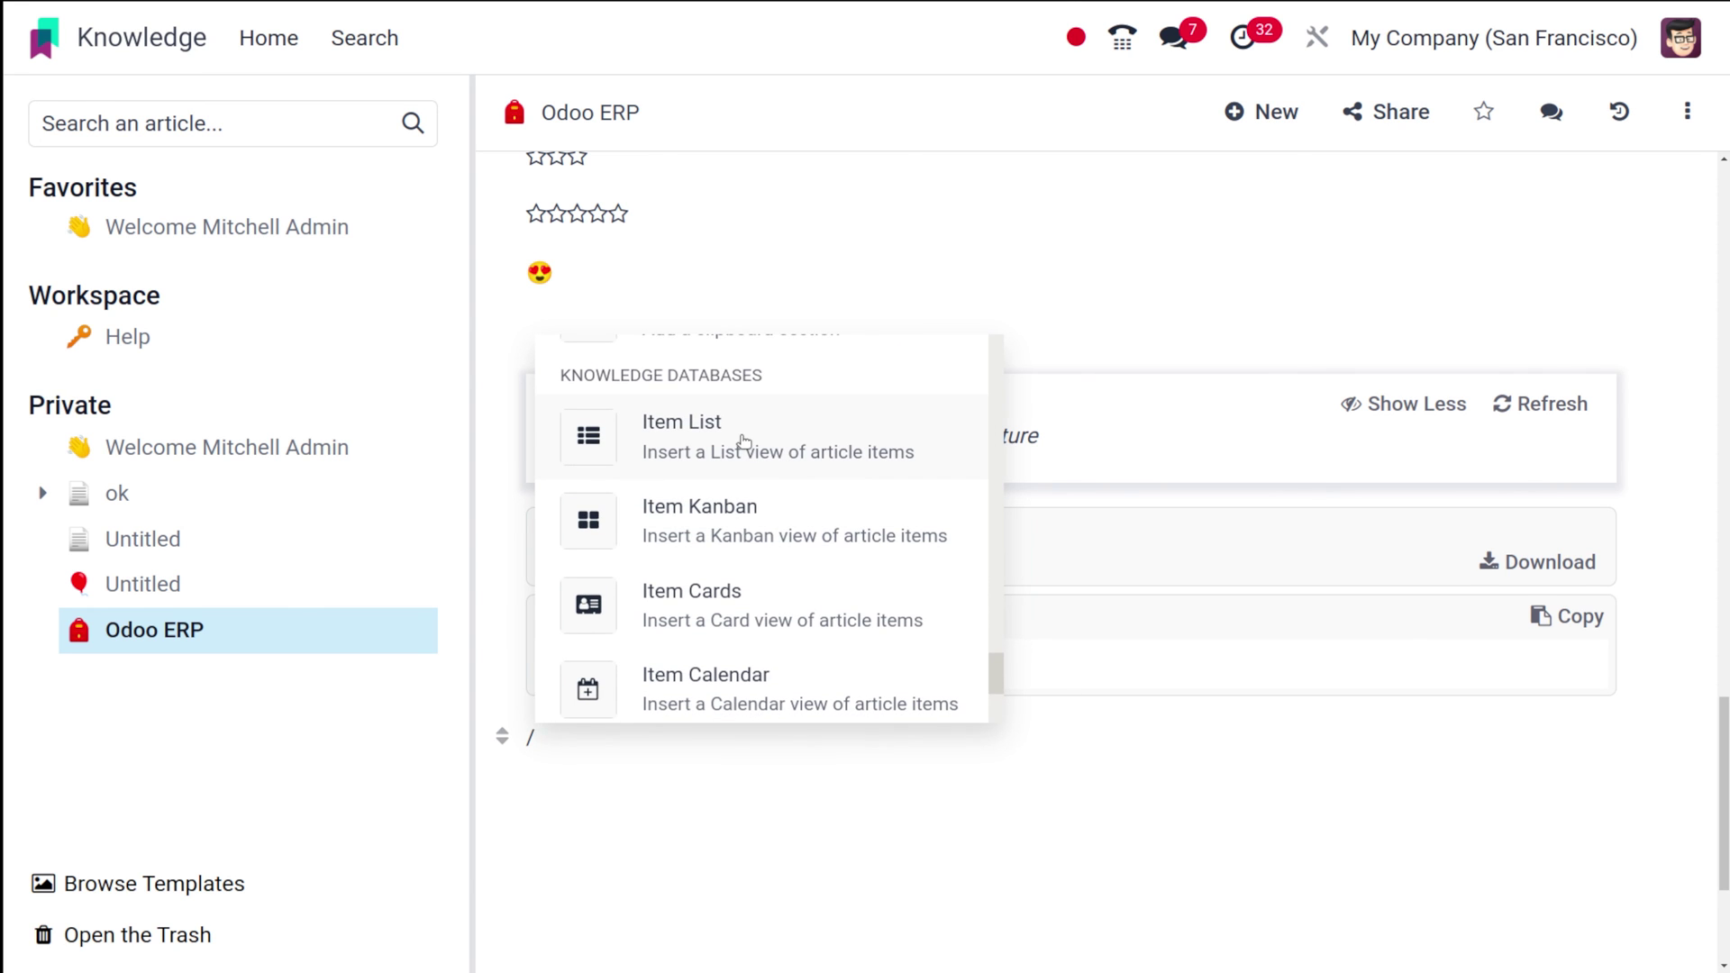
scroll(745, 661, "down", 3)
scroll(745, 660, "up", 2)
scroll(747, 529, "up", 1)
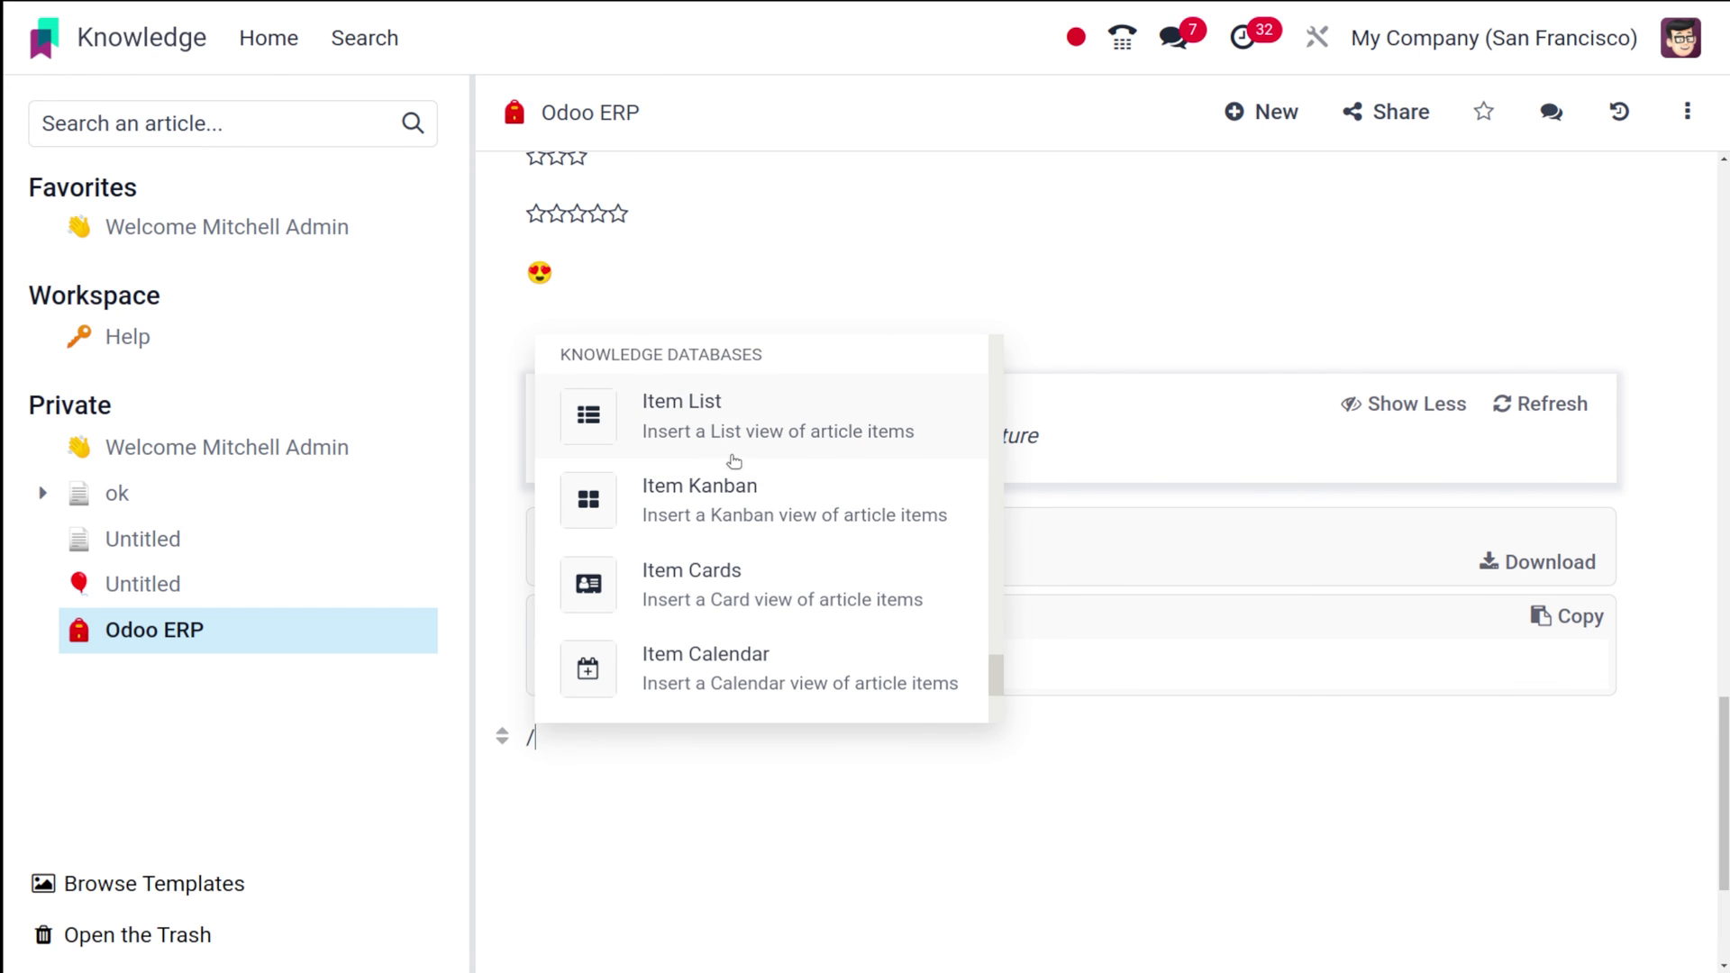
left_click(726, 421)
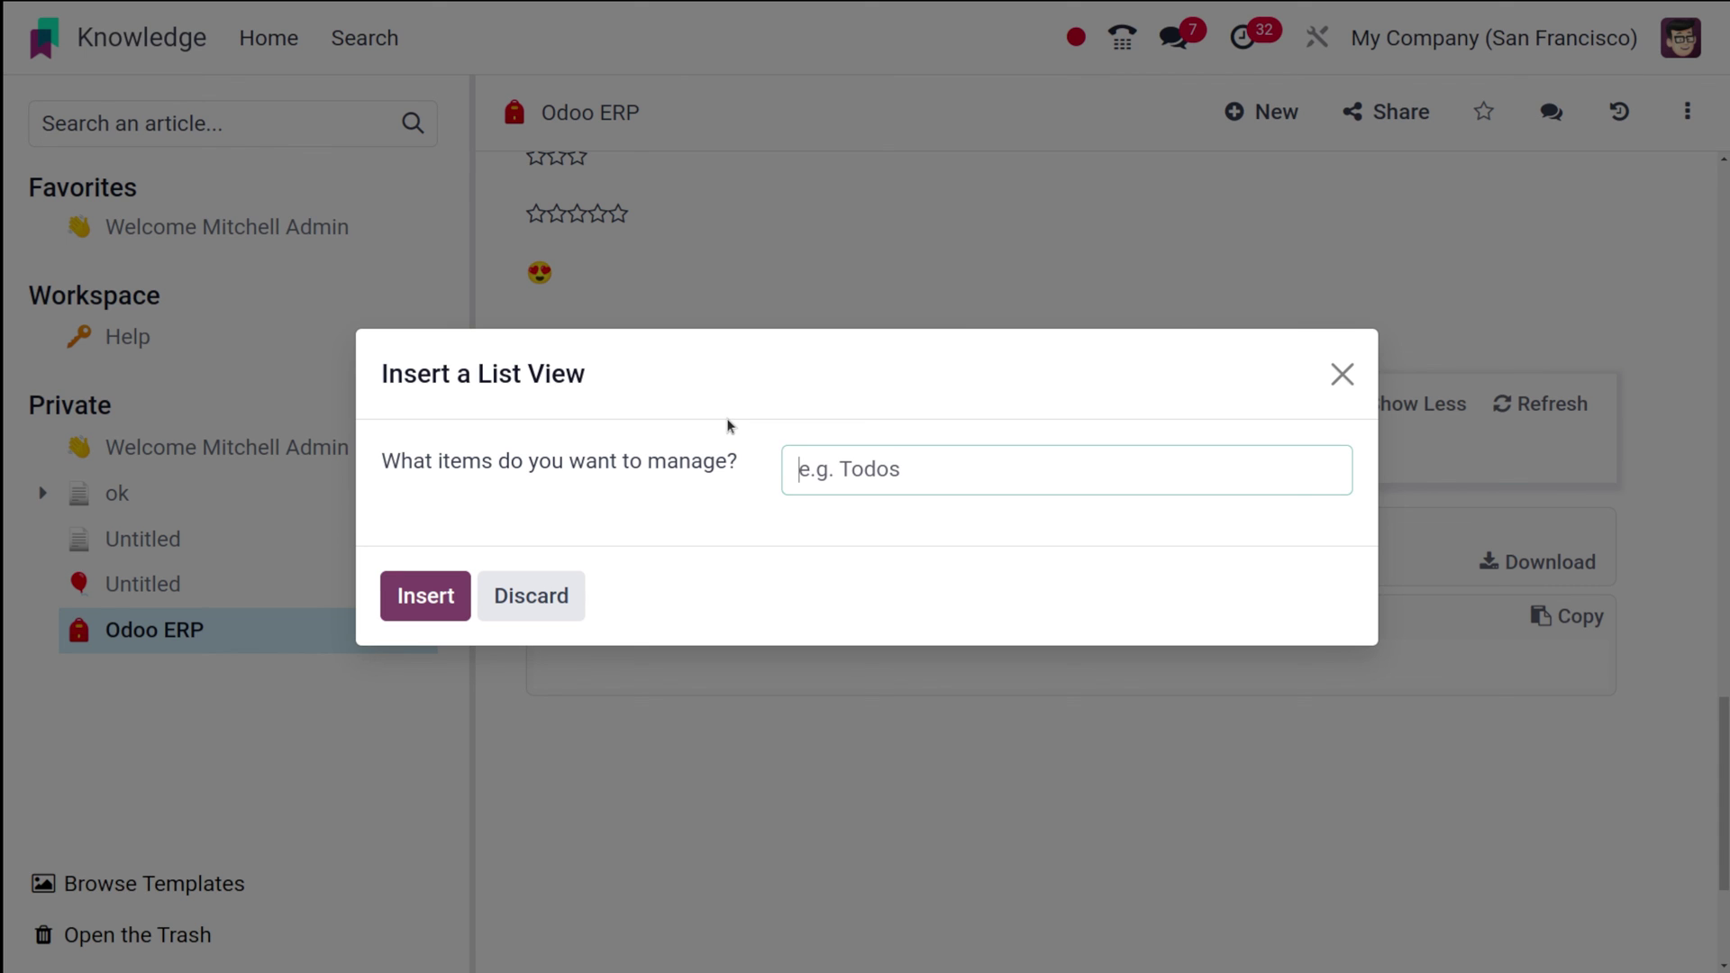
left_click(847, 464)
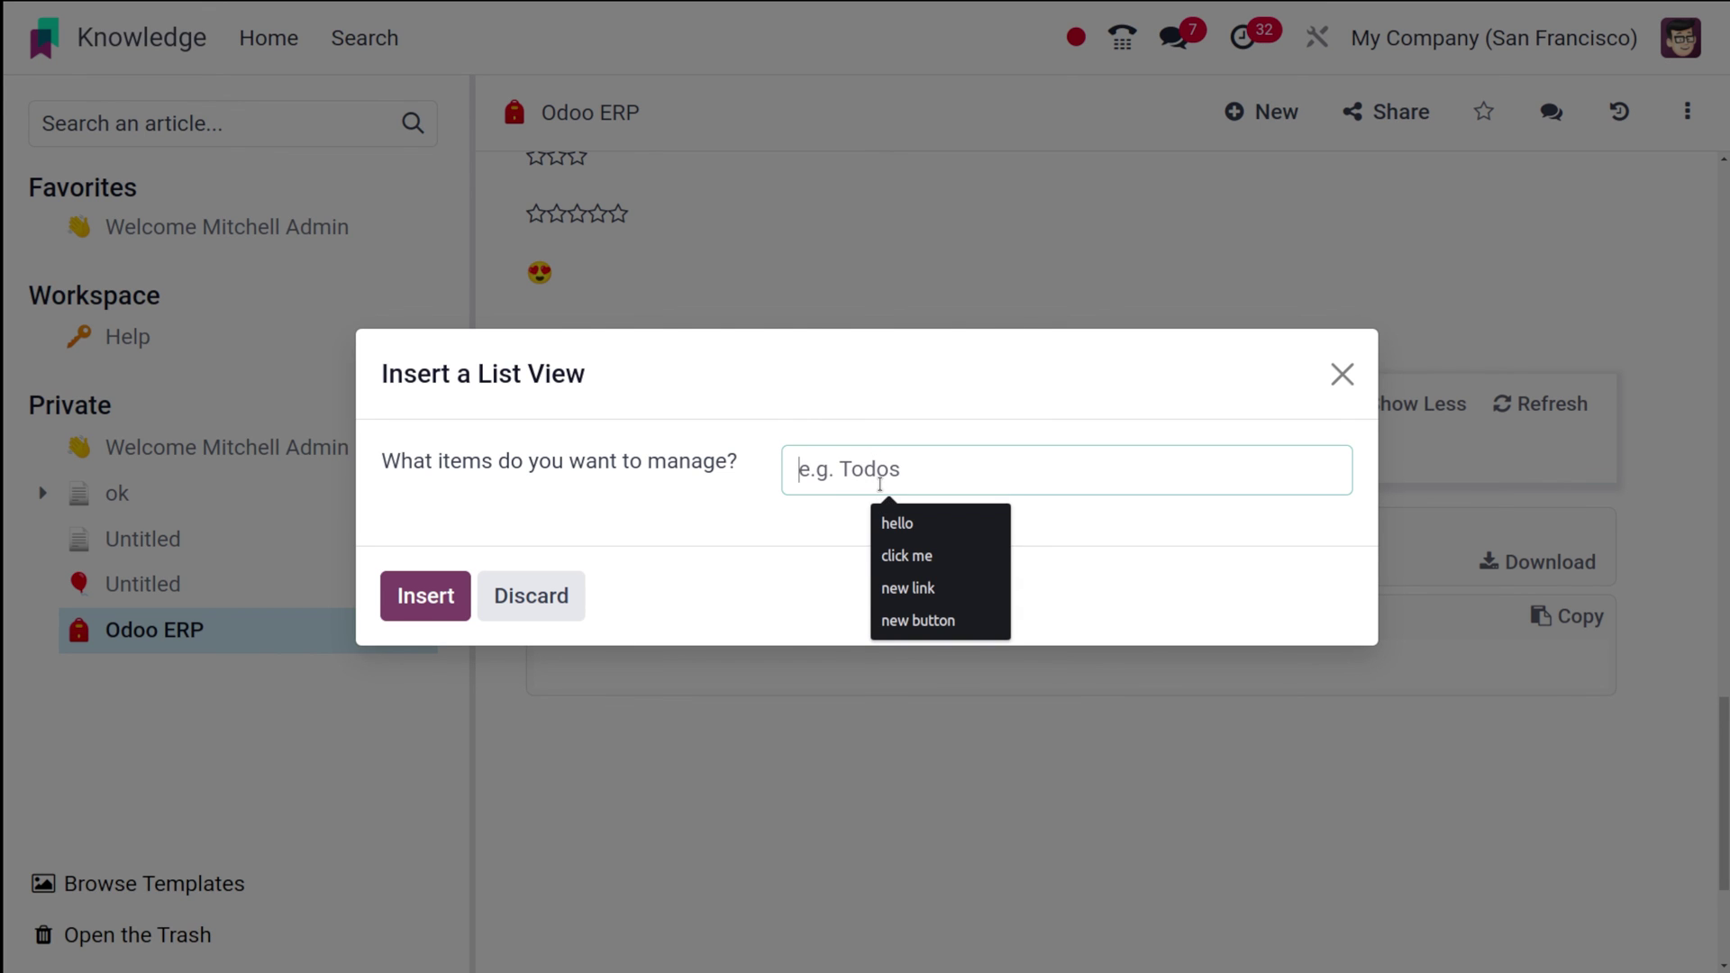
type("modu")
type("les")
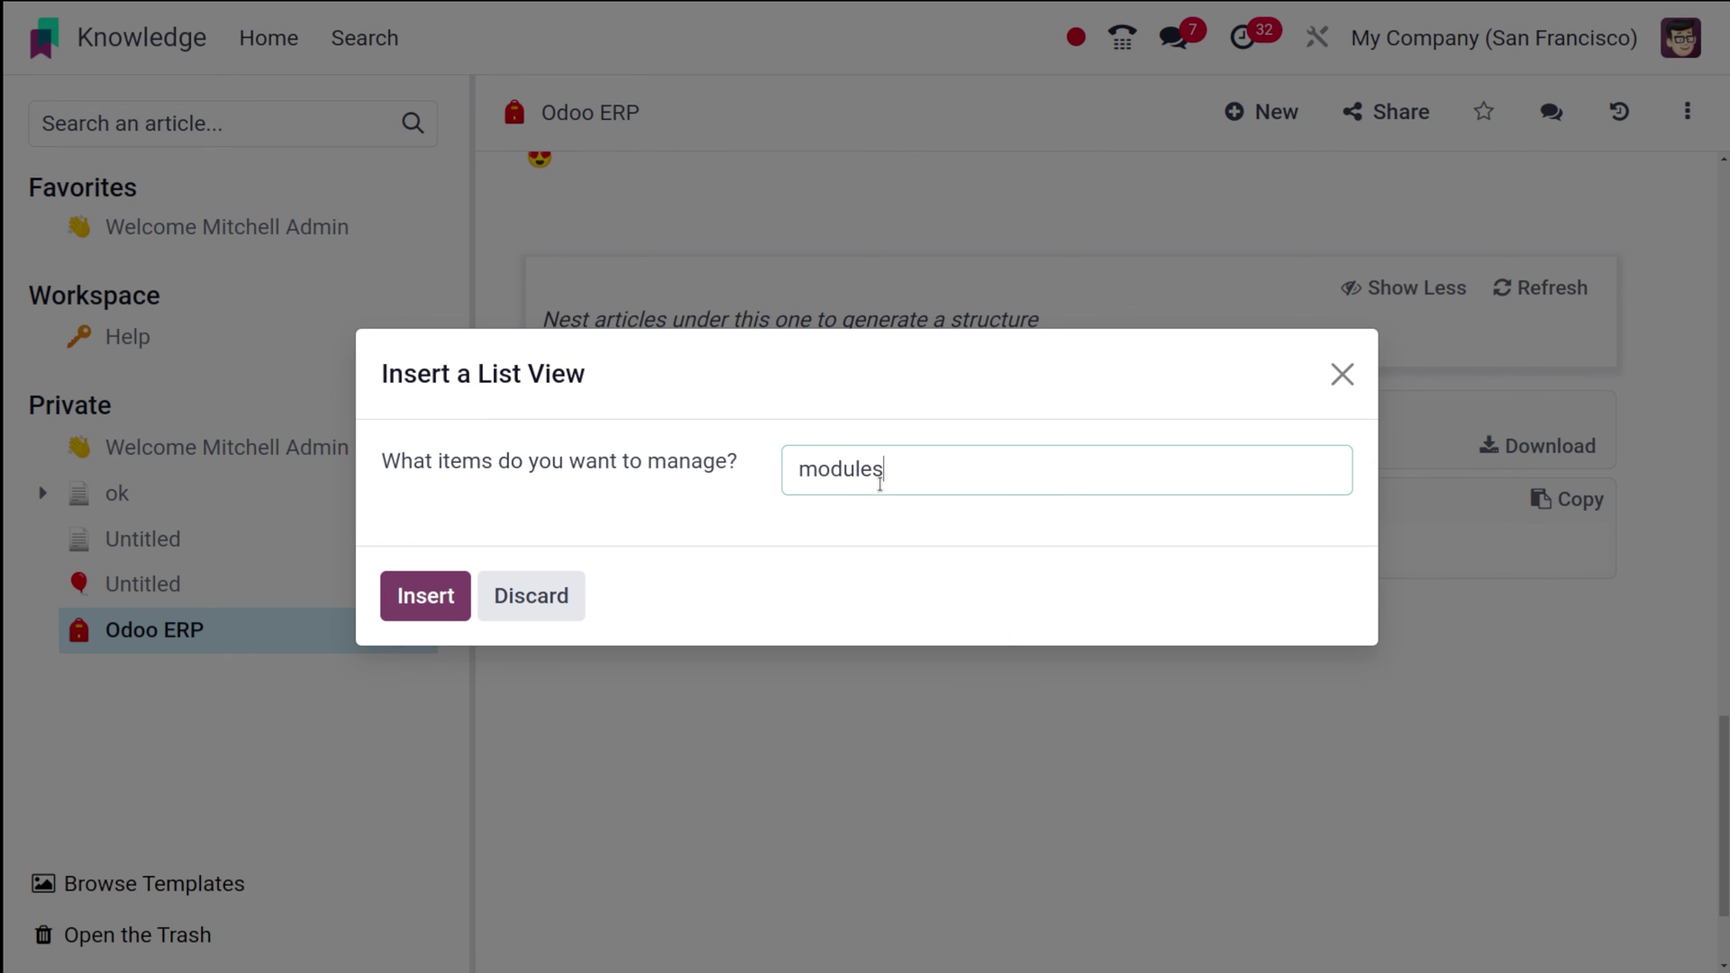
left_click(397, 607)
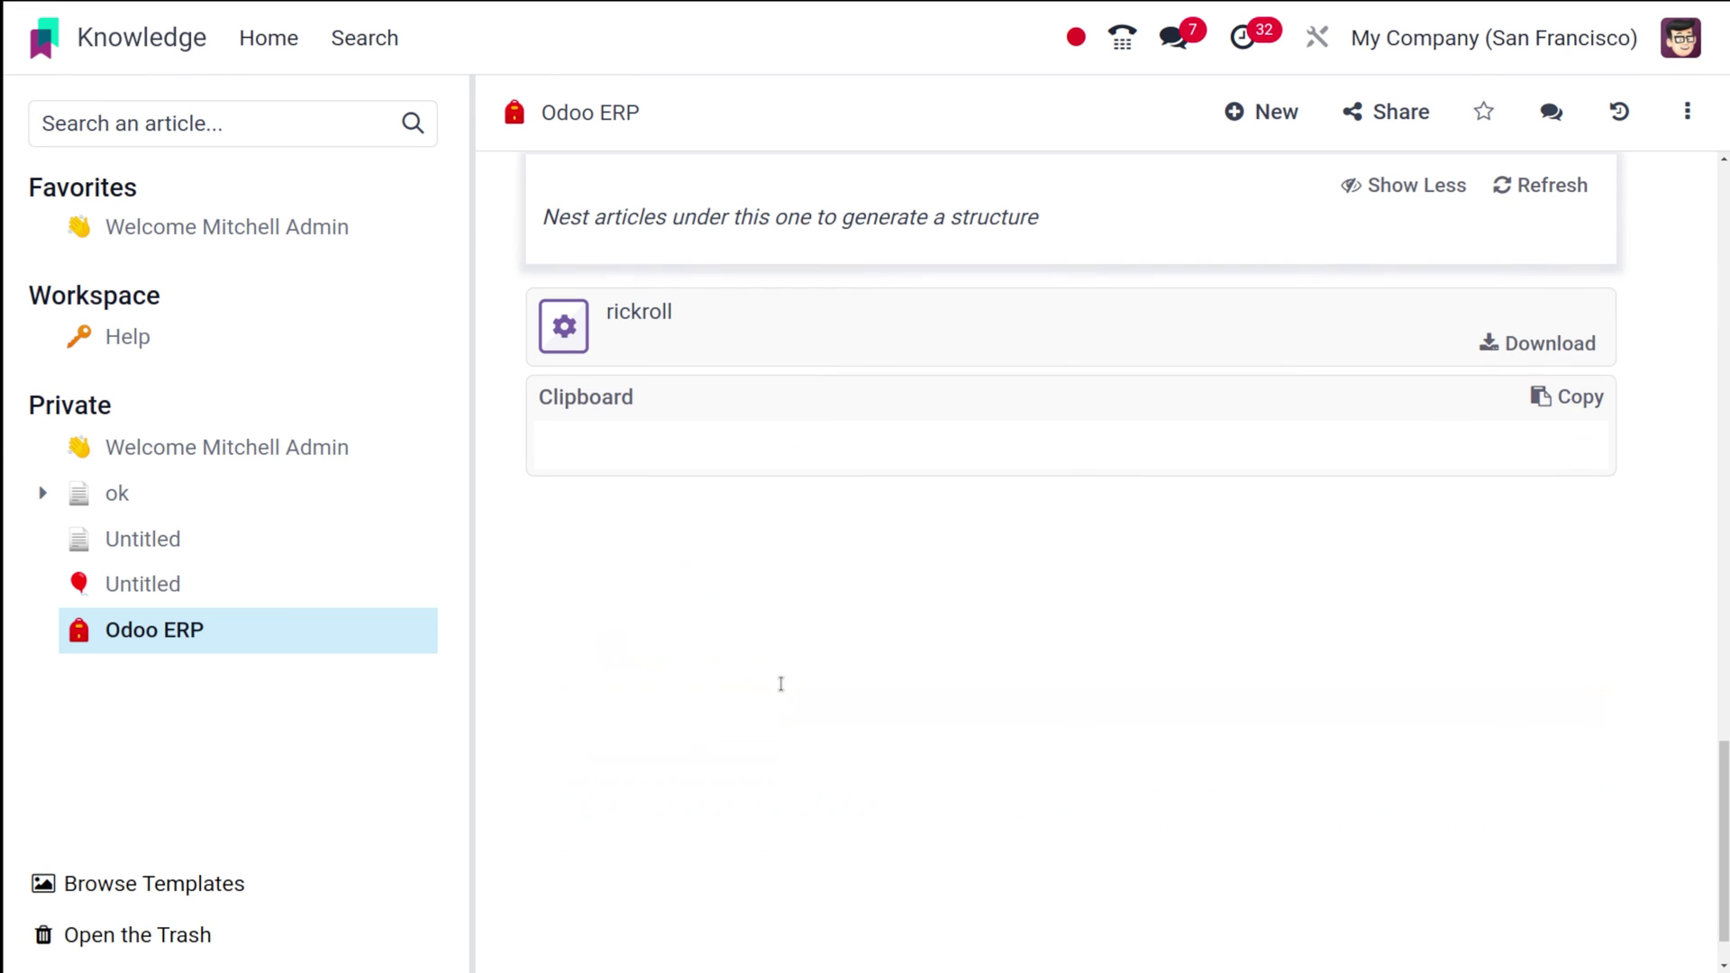
- Generate text with ChatGPT from the prompt "what is odoo" and insert the reply on the line below the clipboard section
left_click(748, 511)
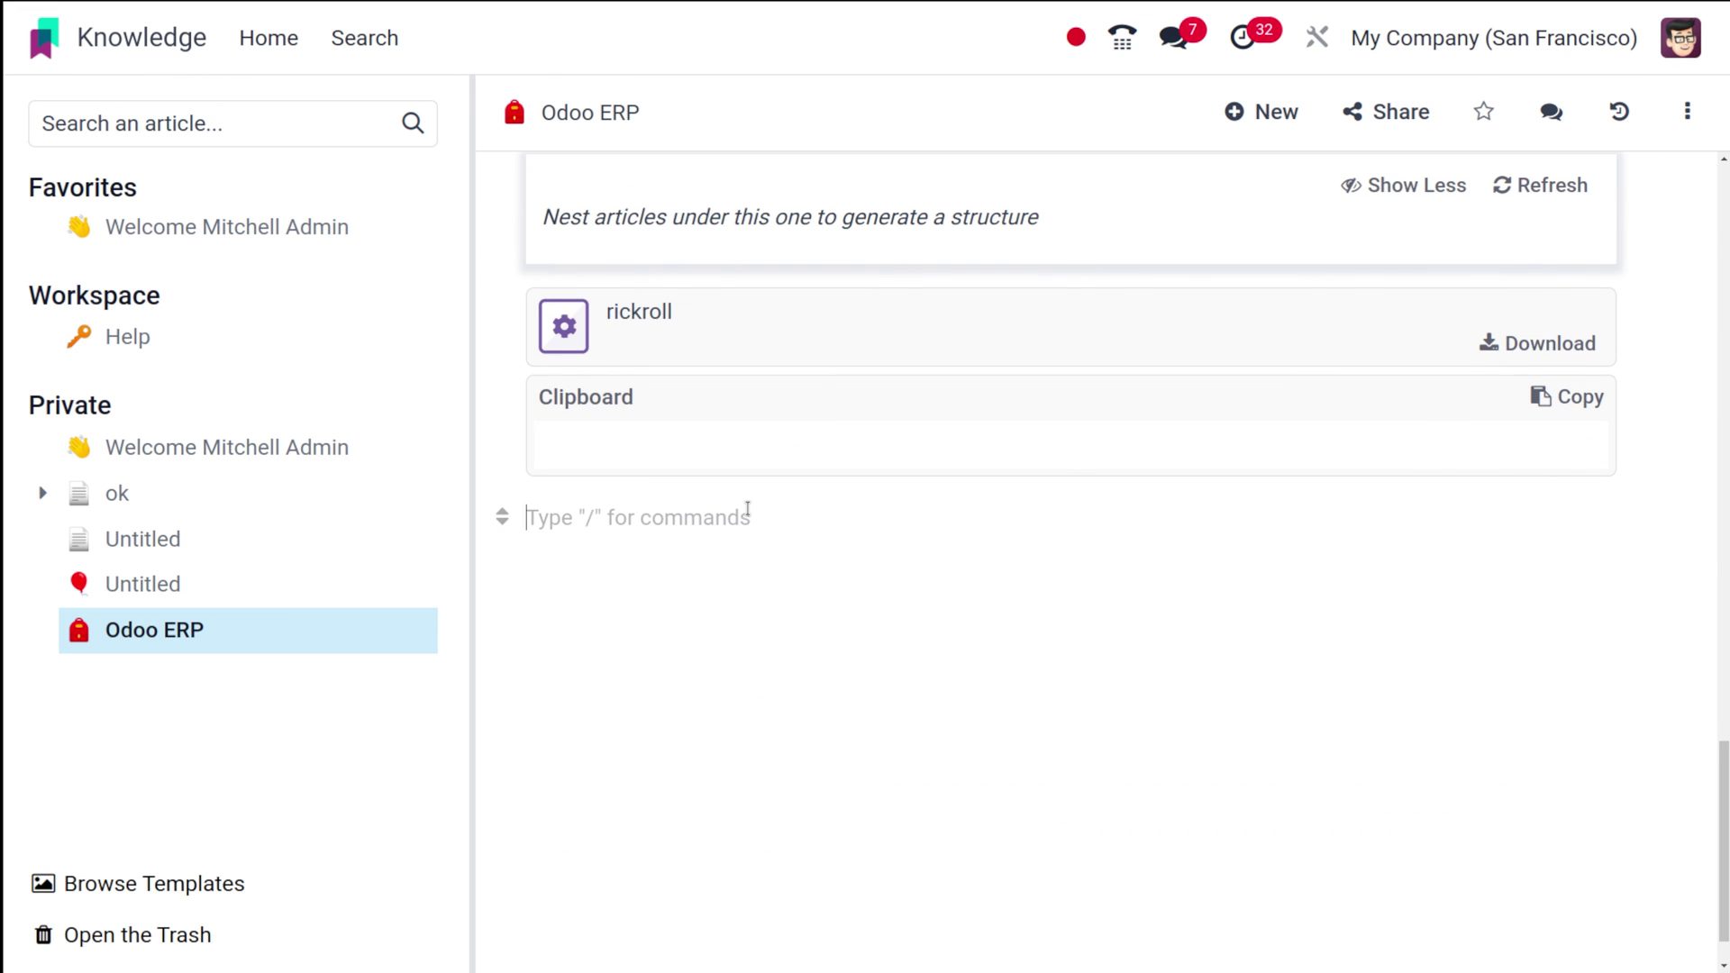
type("/")
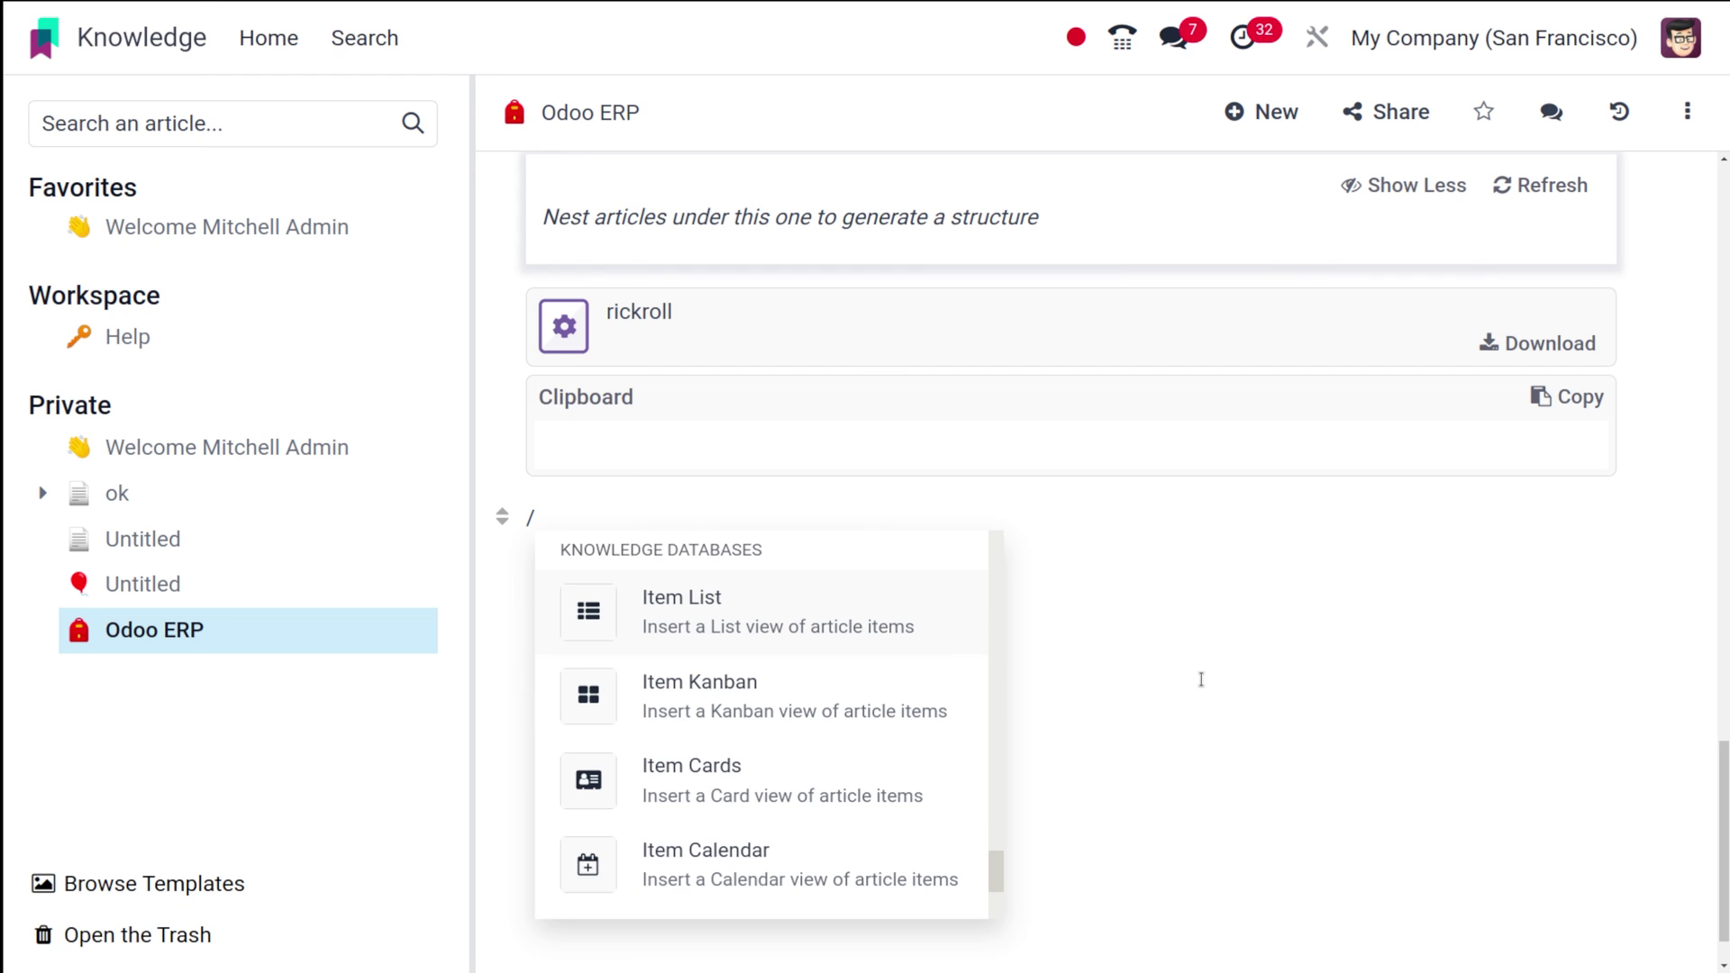
scroll(838, 756, "down", 2)
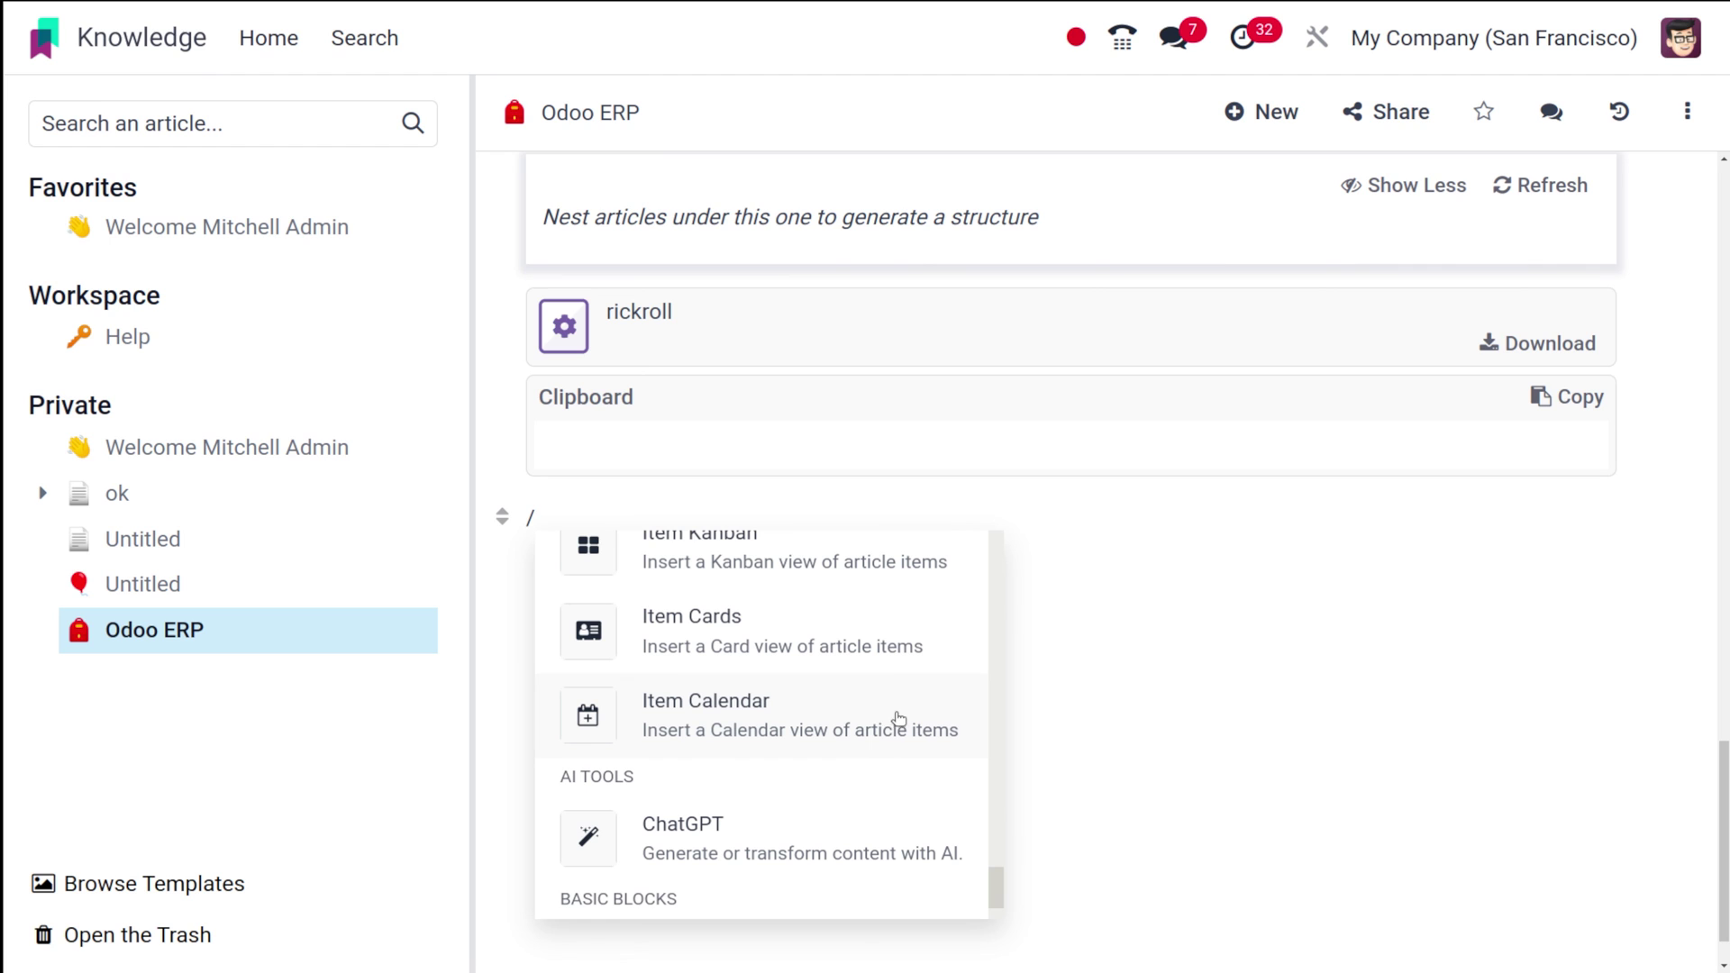
scroll(872, 748, "down", 1)
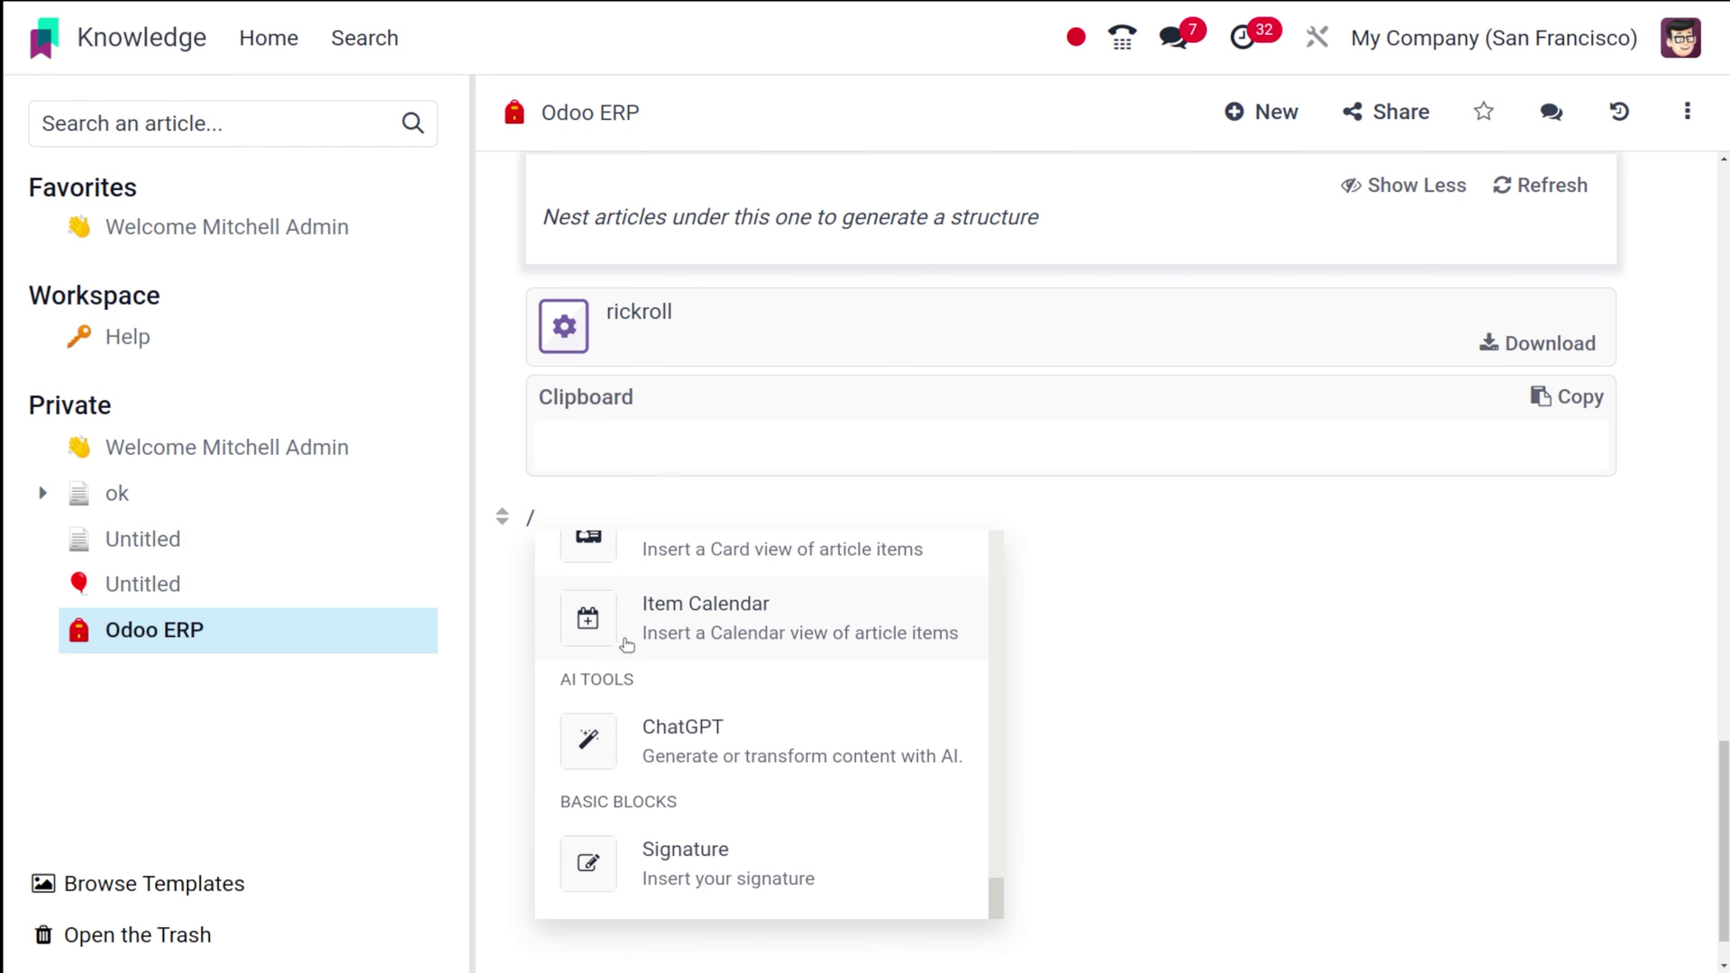
left_click(687, 730)
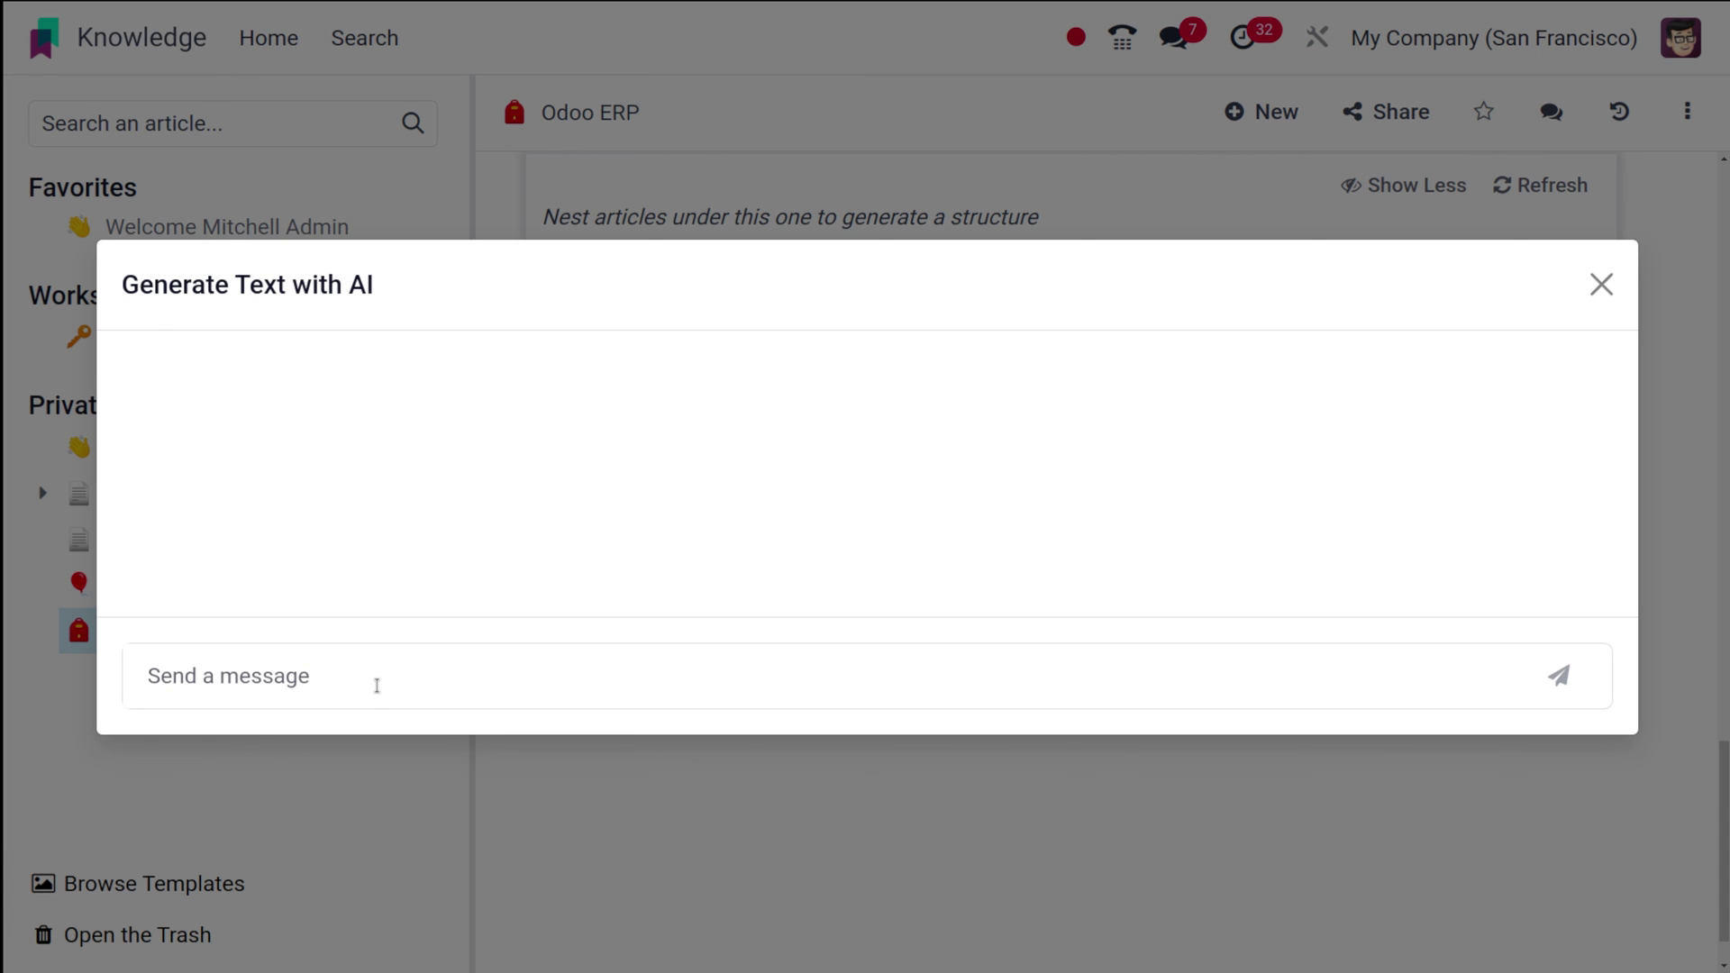
type("what is odo")
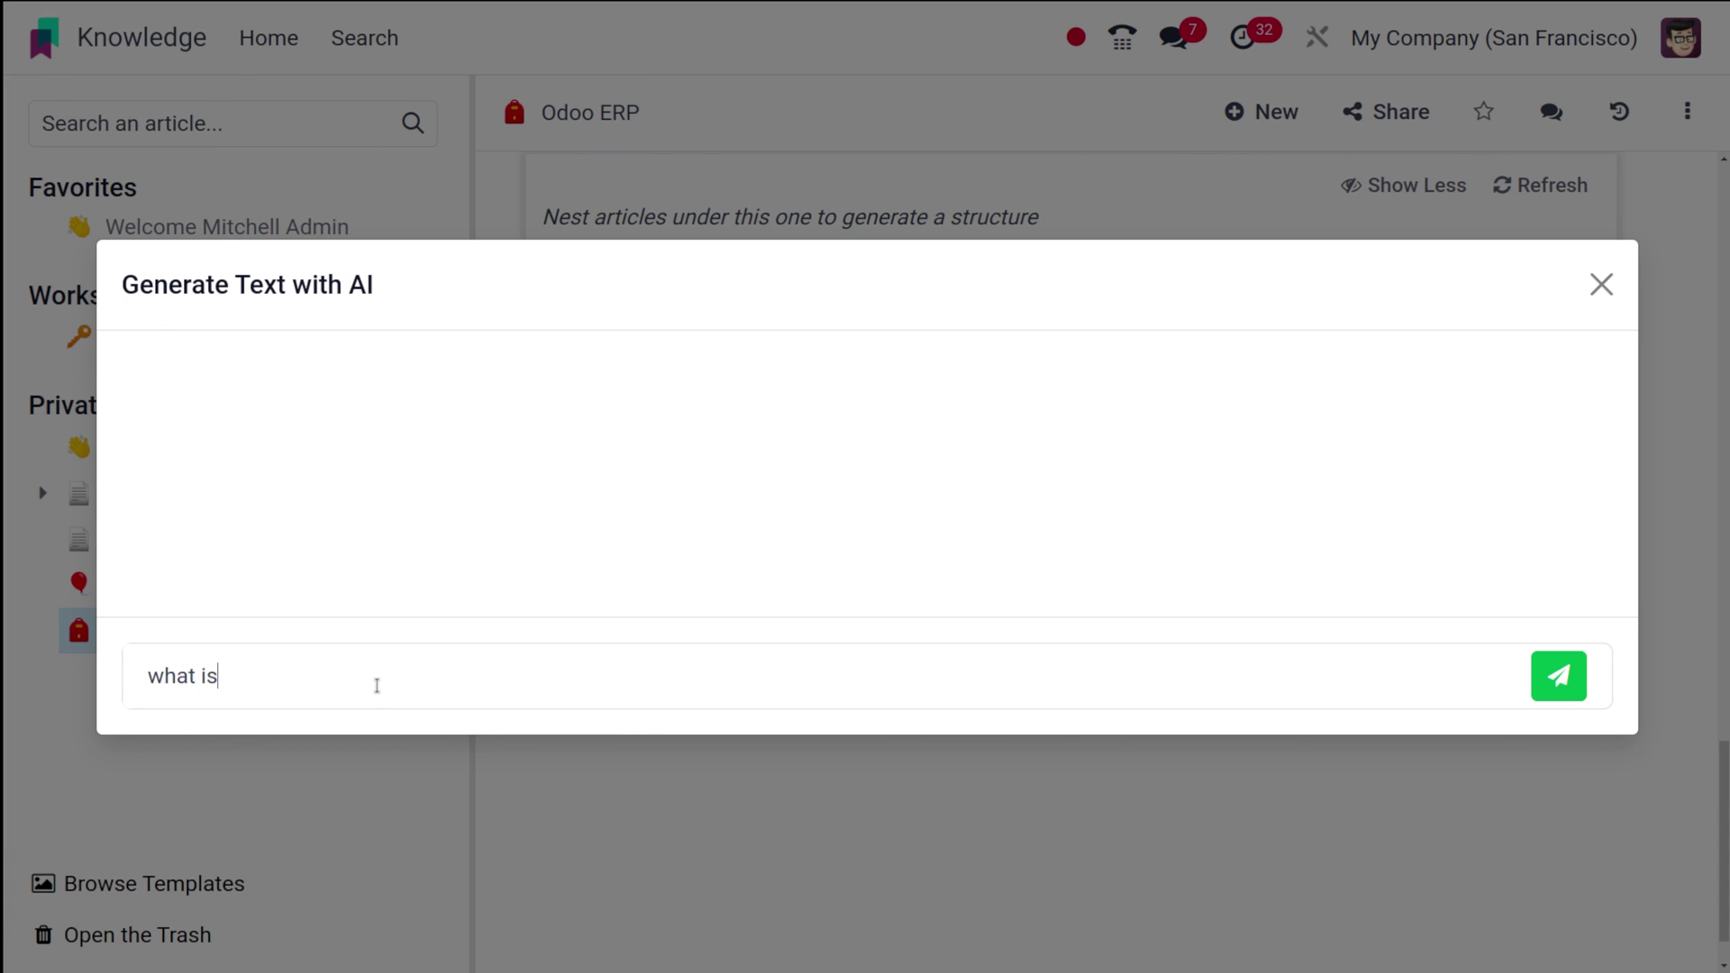
type("o")
left_click(1576, 679)
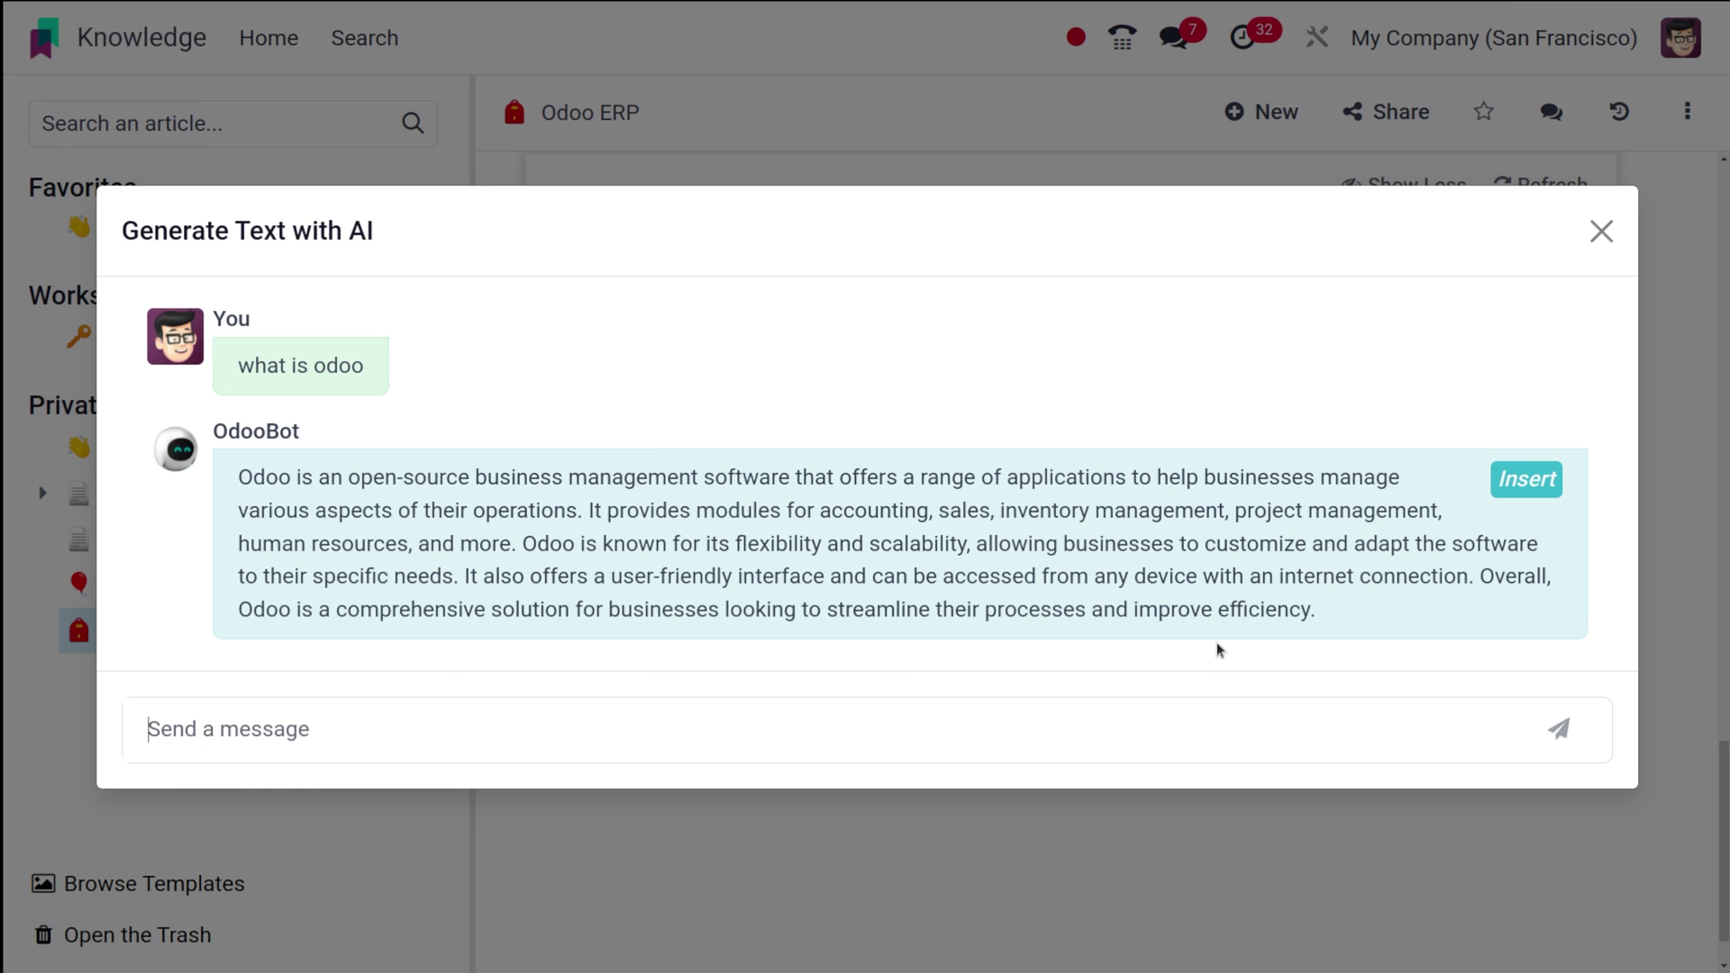
left_click_drag(1340, 611, 236, 477)
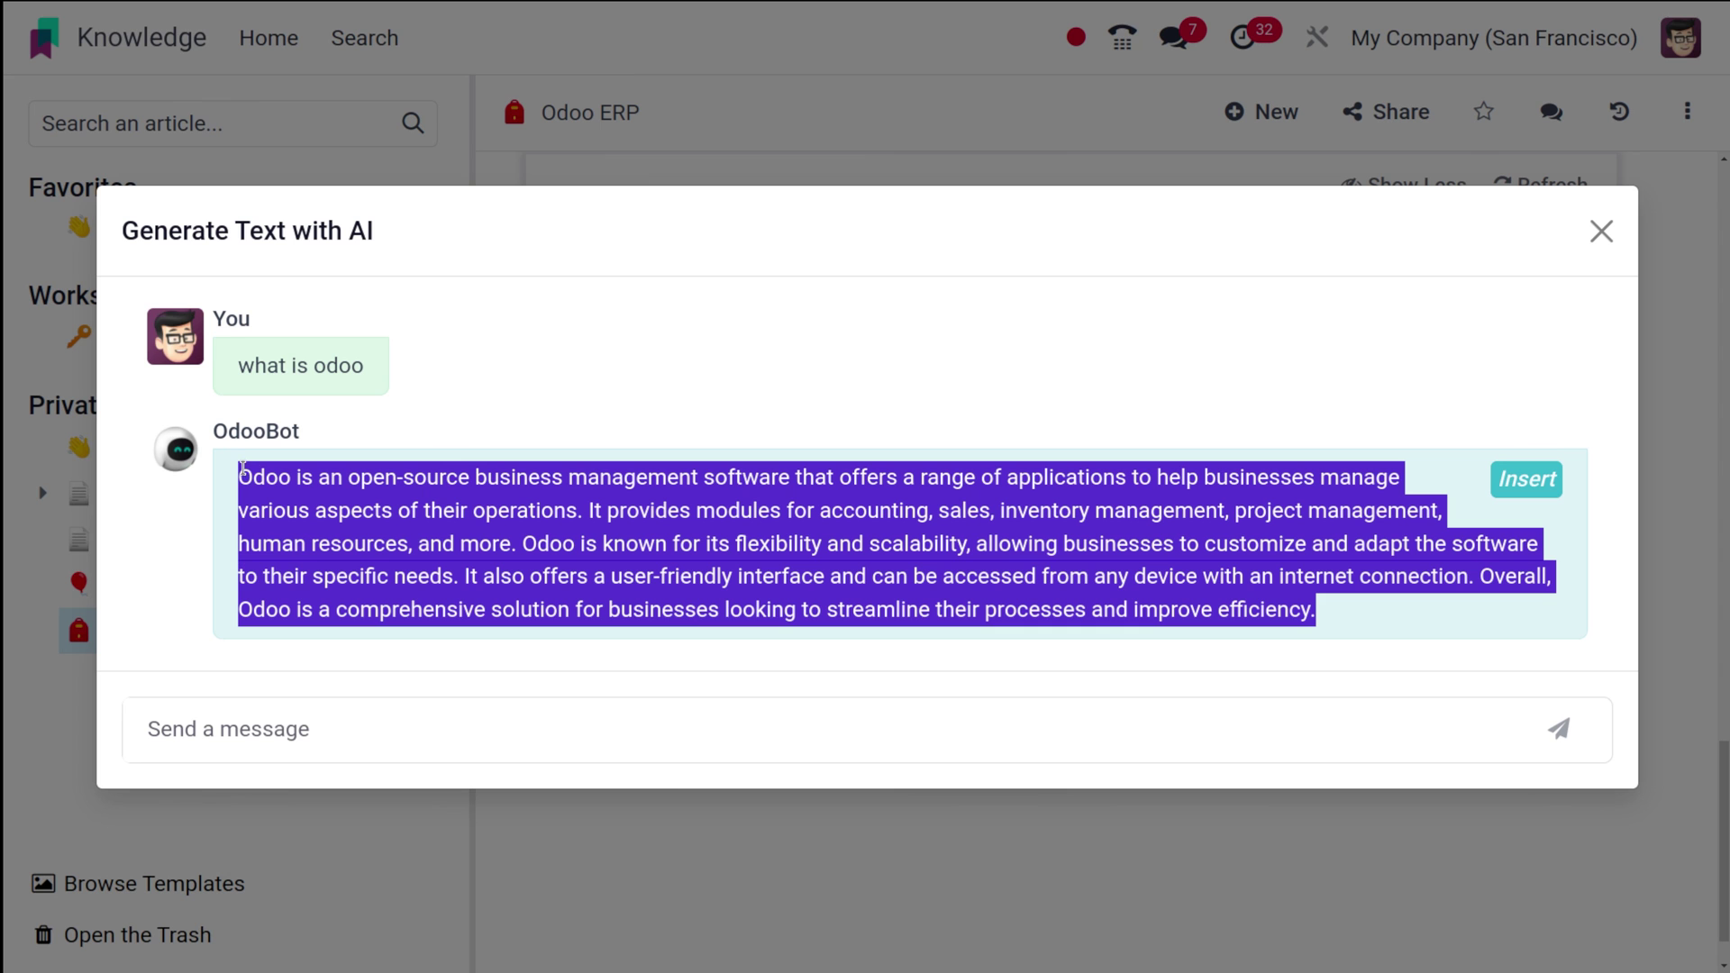
left_click(1526, 479)
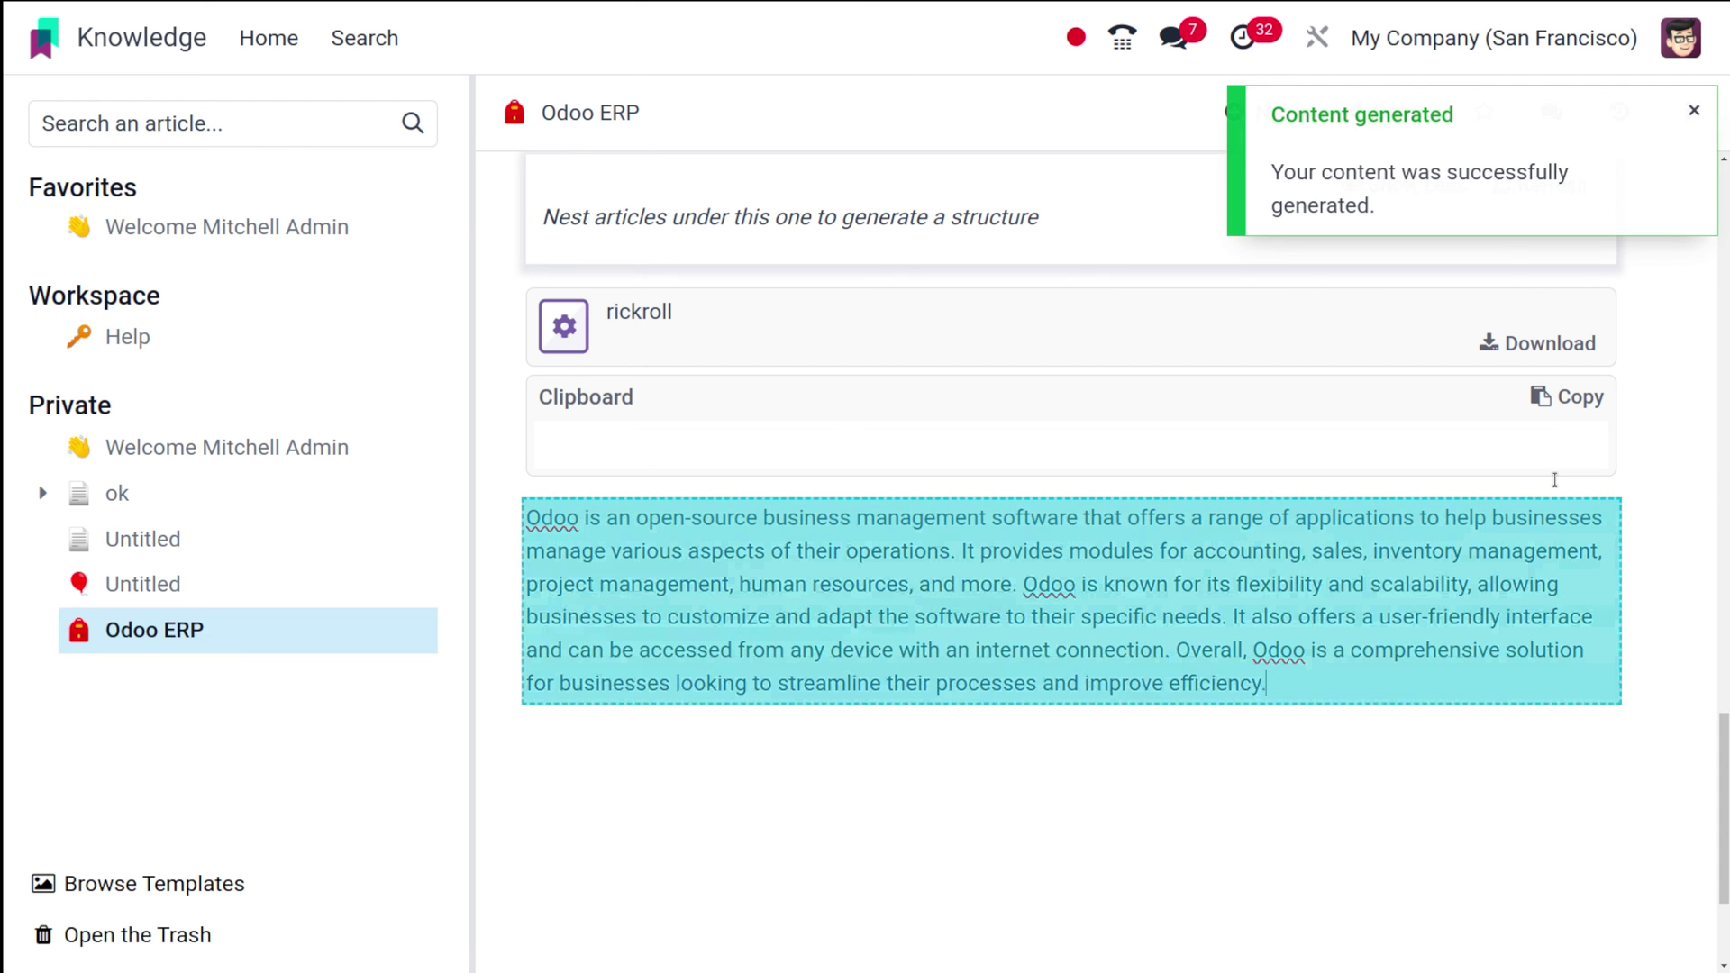
- Insert a signature block on a new line below the AI-generated Odoo paragraph
scroll(1255, 820, "down", 1)
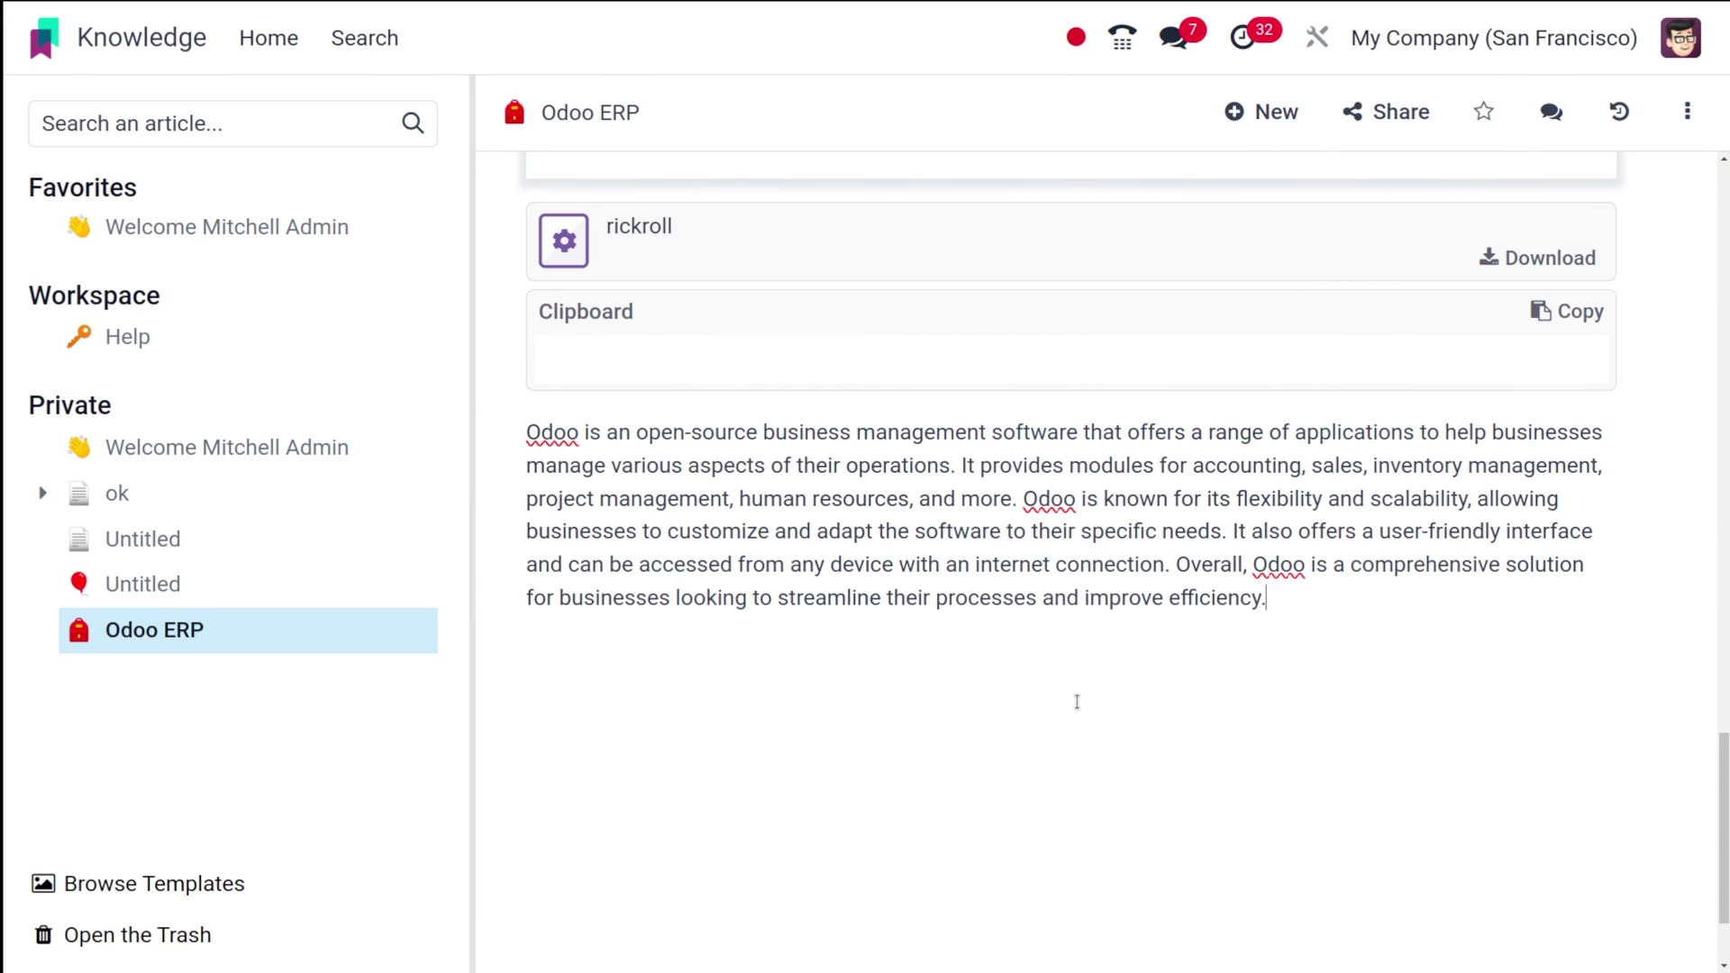
key("Return")
type("/")
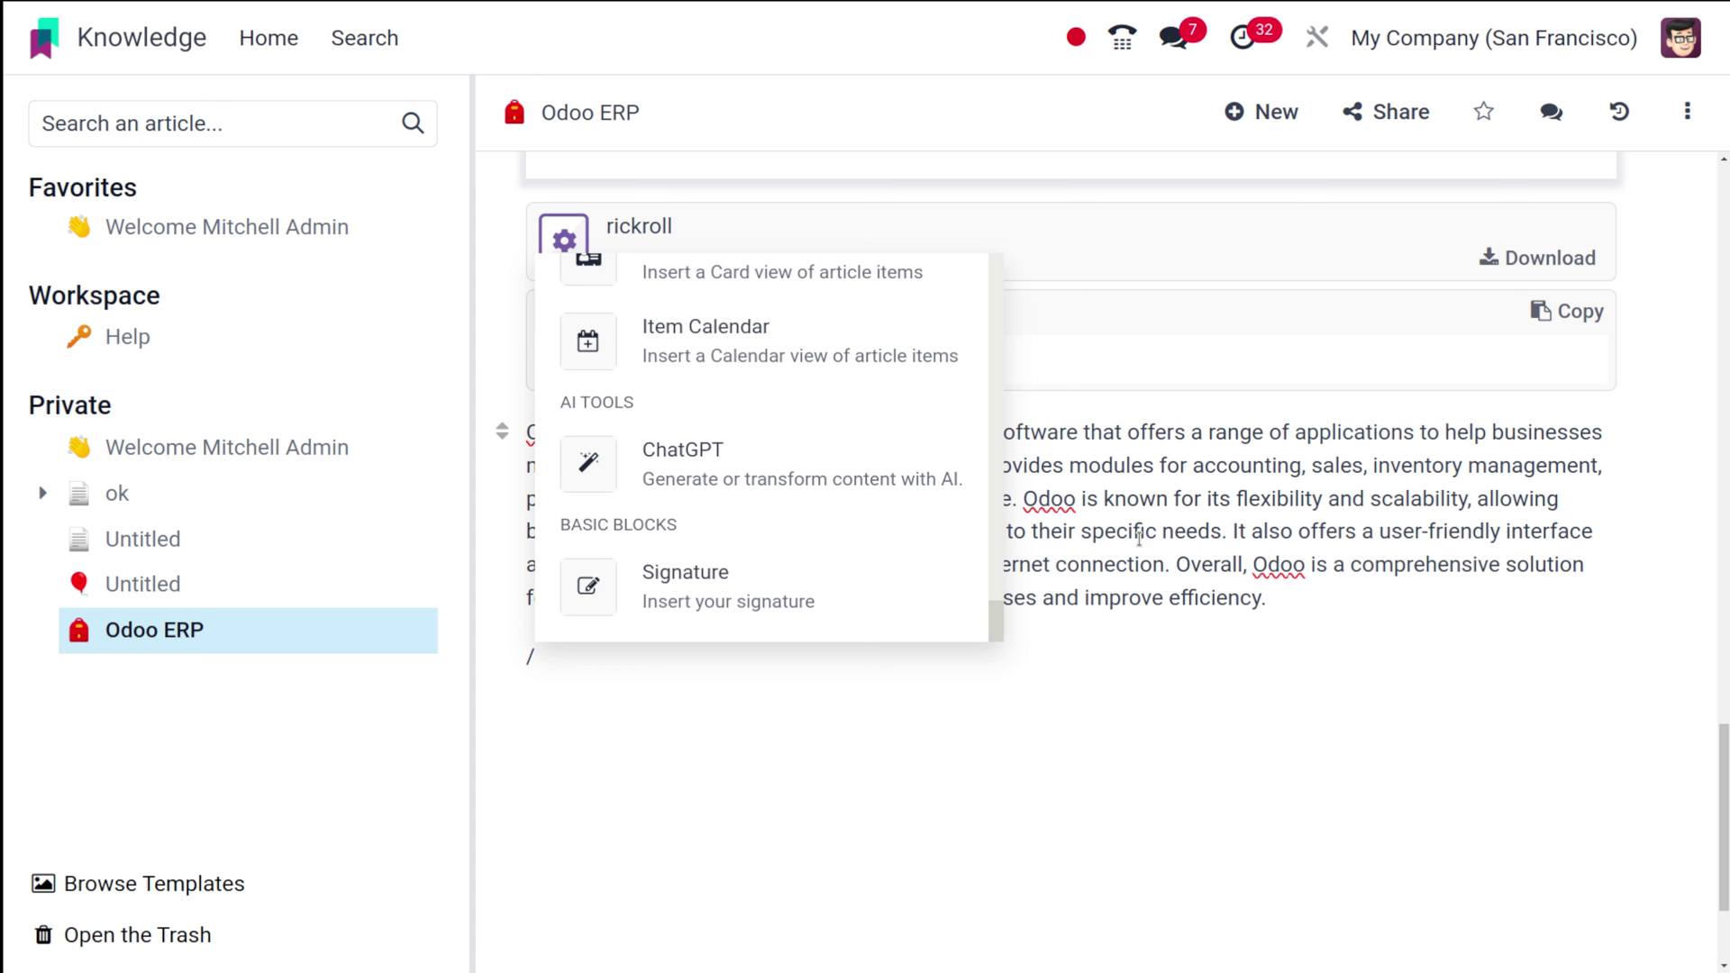
scroll(823, 573, "up", 1)
scroll(823, 573, "down", 1)
left_click(823, 573)
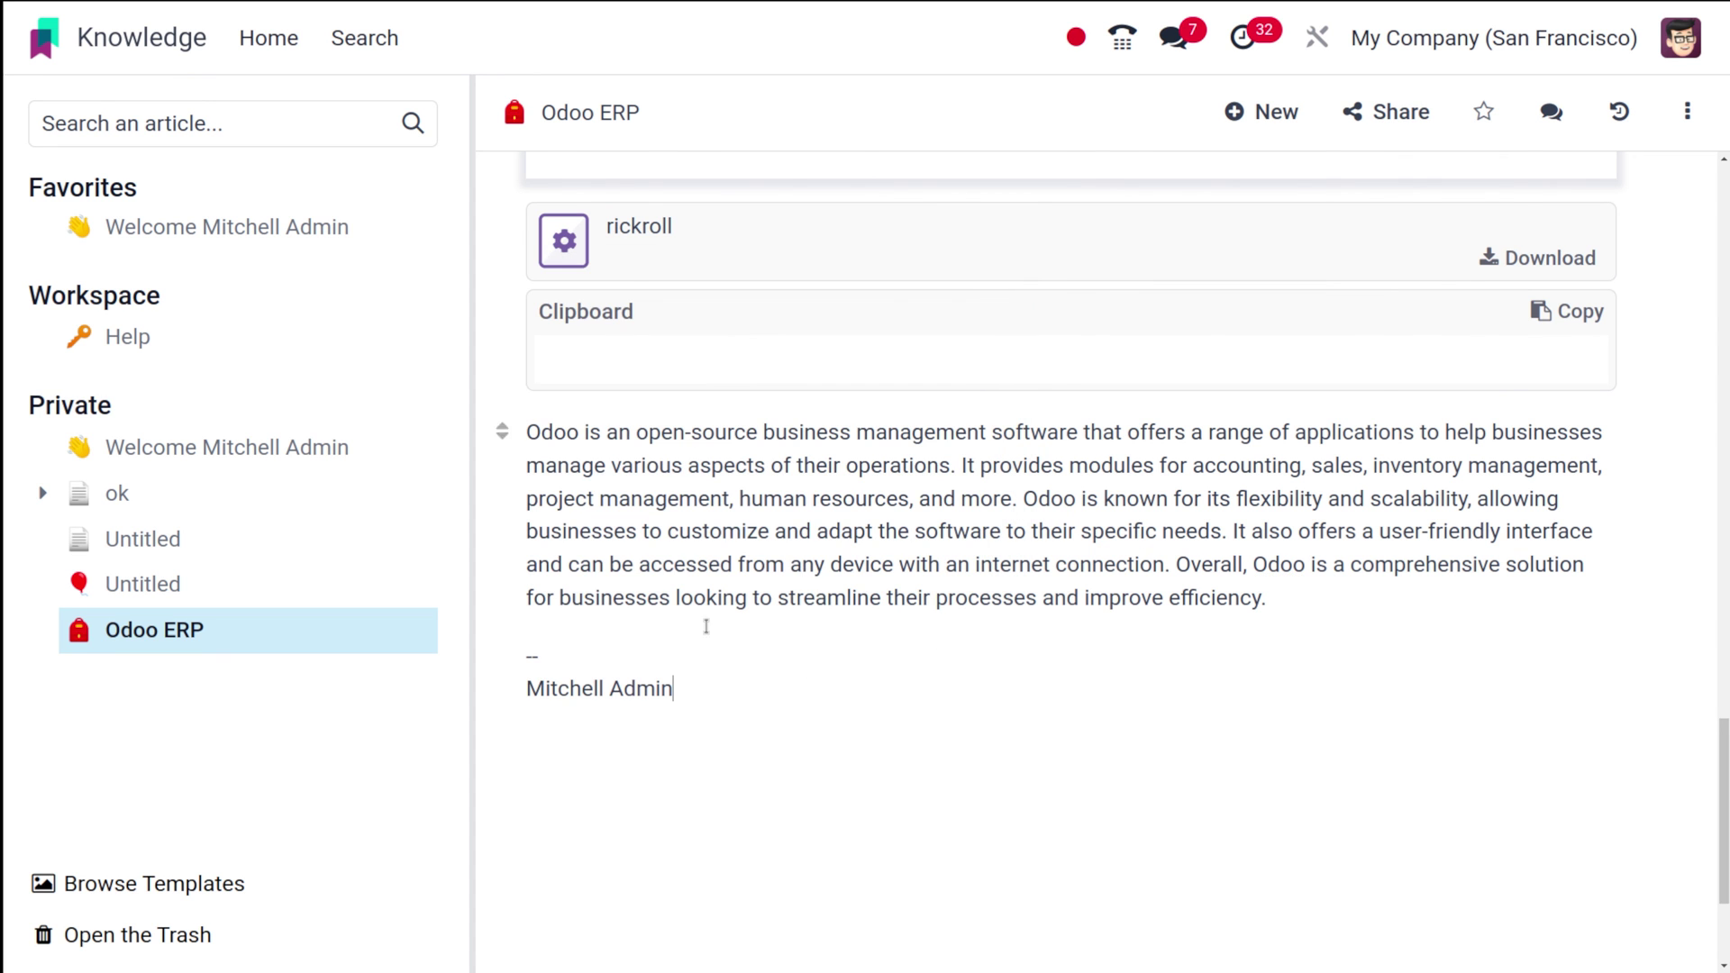
- Insert an Item Calendar view for managing "meetings" on the empty line between the emoji and the index
scroll(1061, 688, "up", 3)
scroll(1061, 689, "down", 4)
scroll(1062, 689, "up", 6)
scroll(1061, 688, "down", 5)
scroll(1062, 688, "up", 4)
left_click(880, 419)
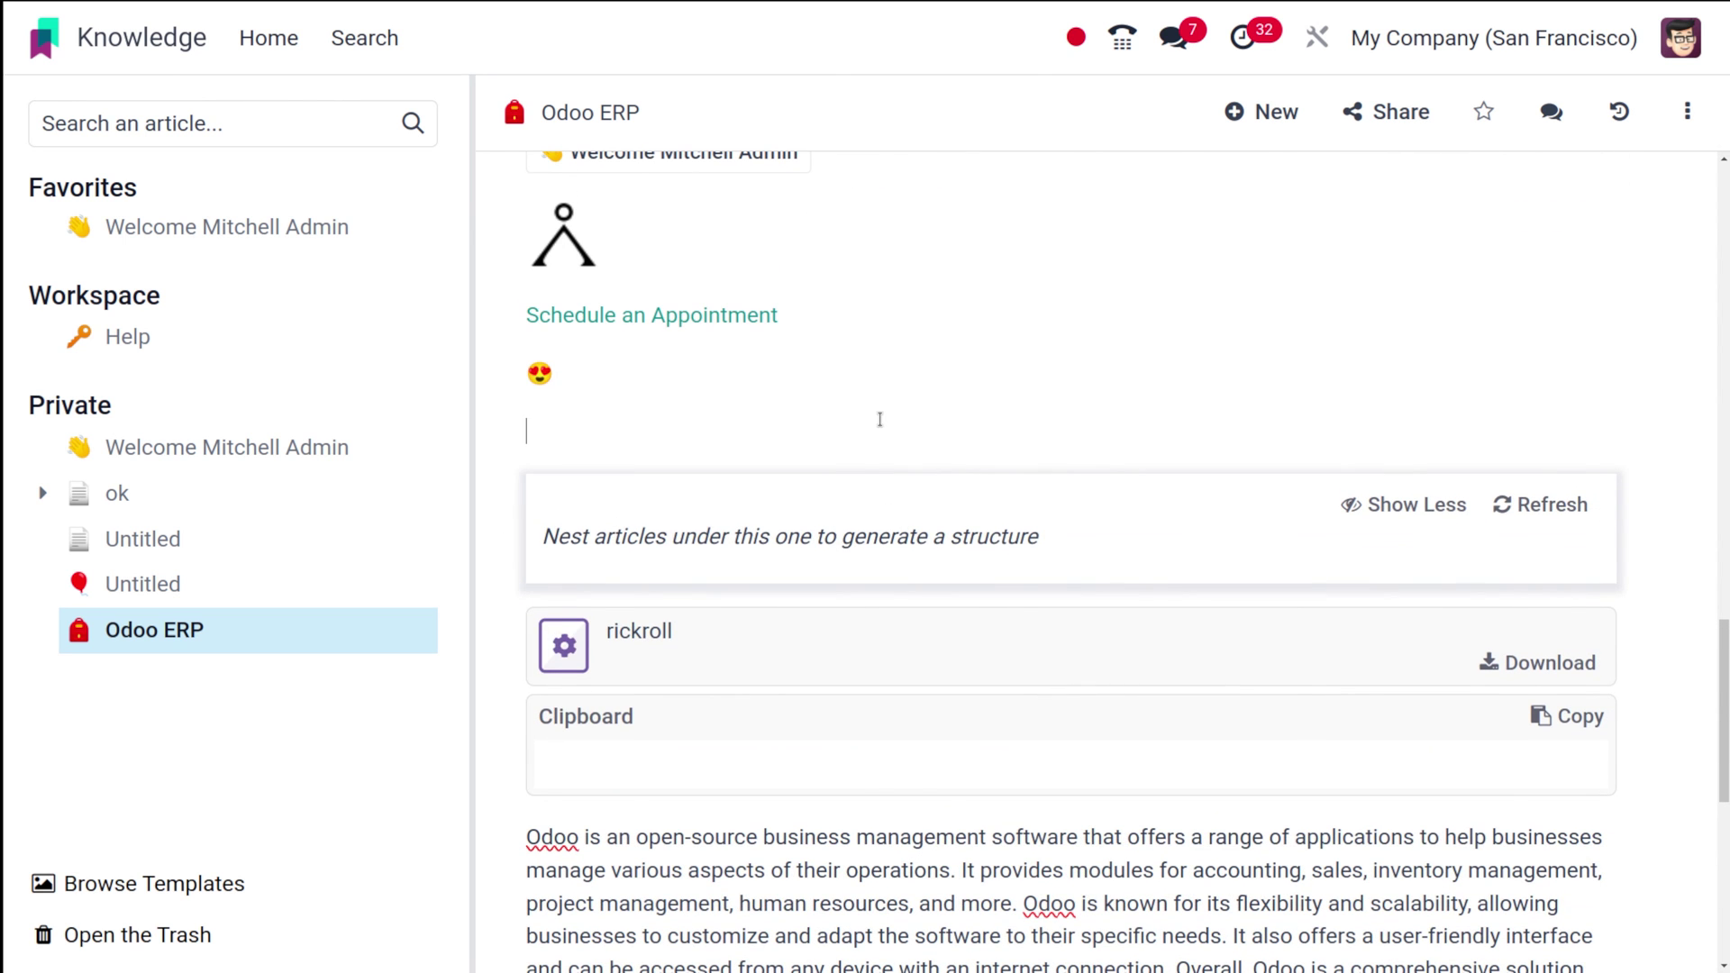
type("/")
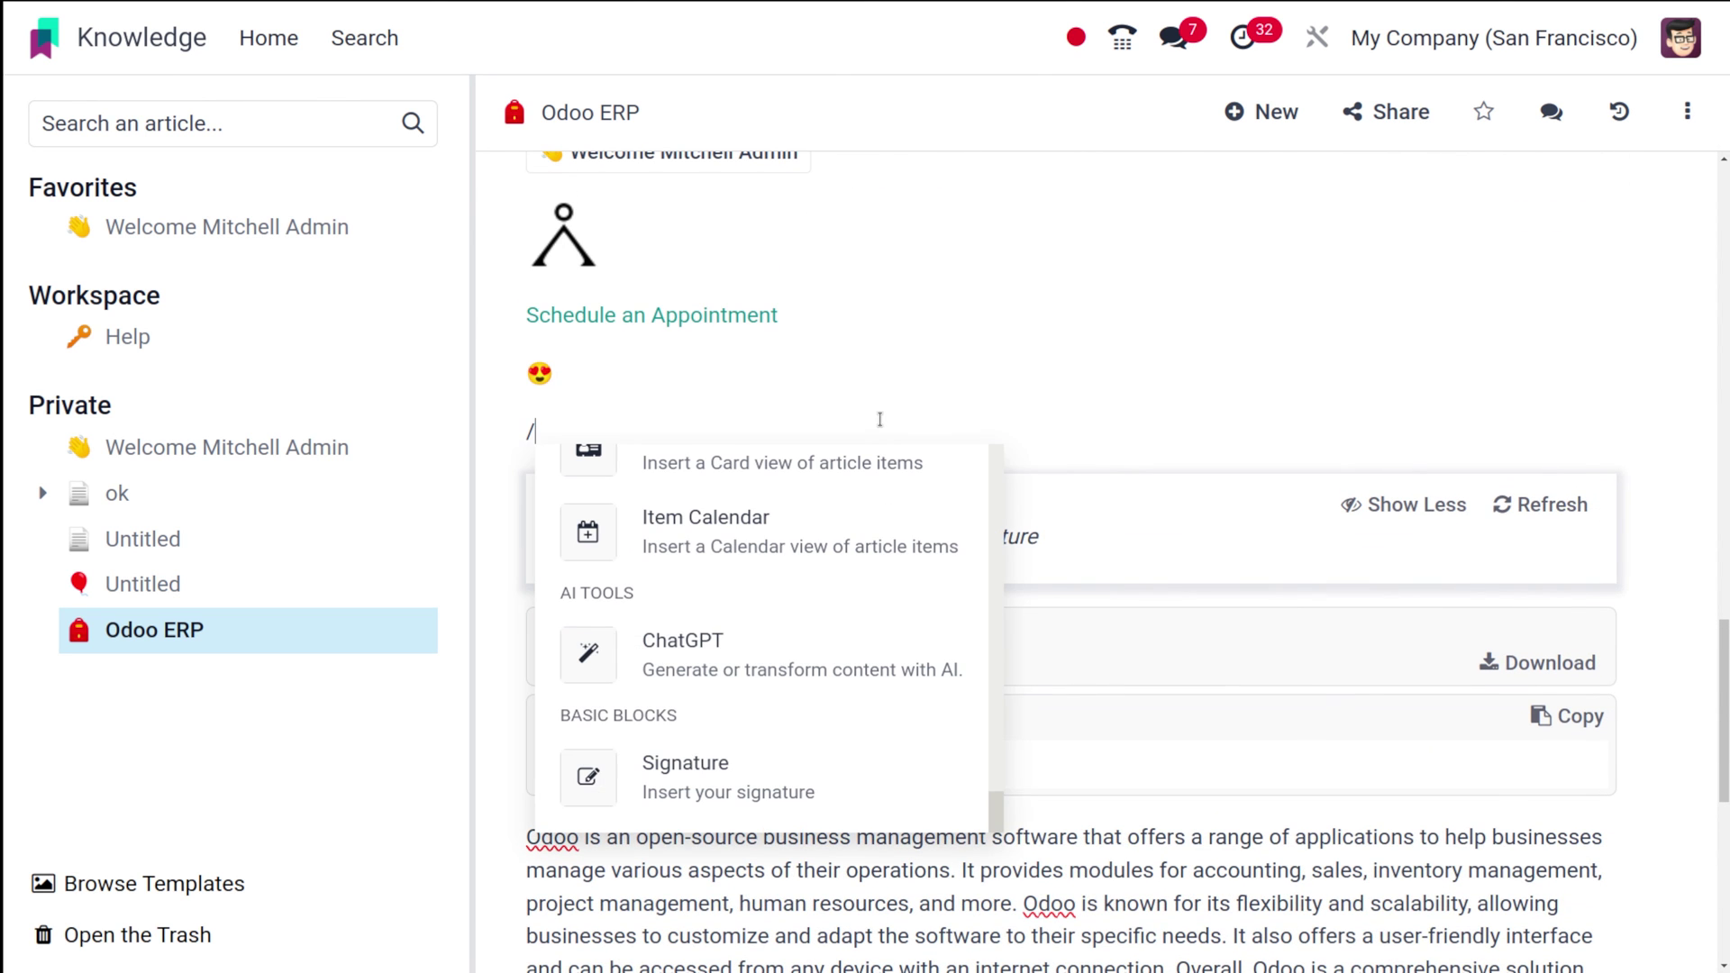
left_click(775, 537)
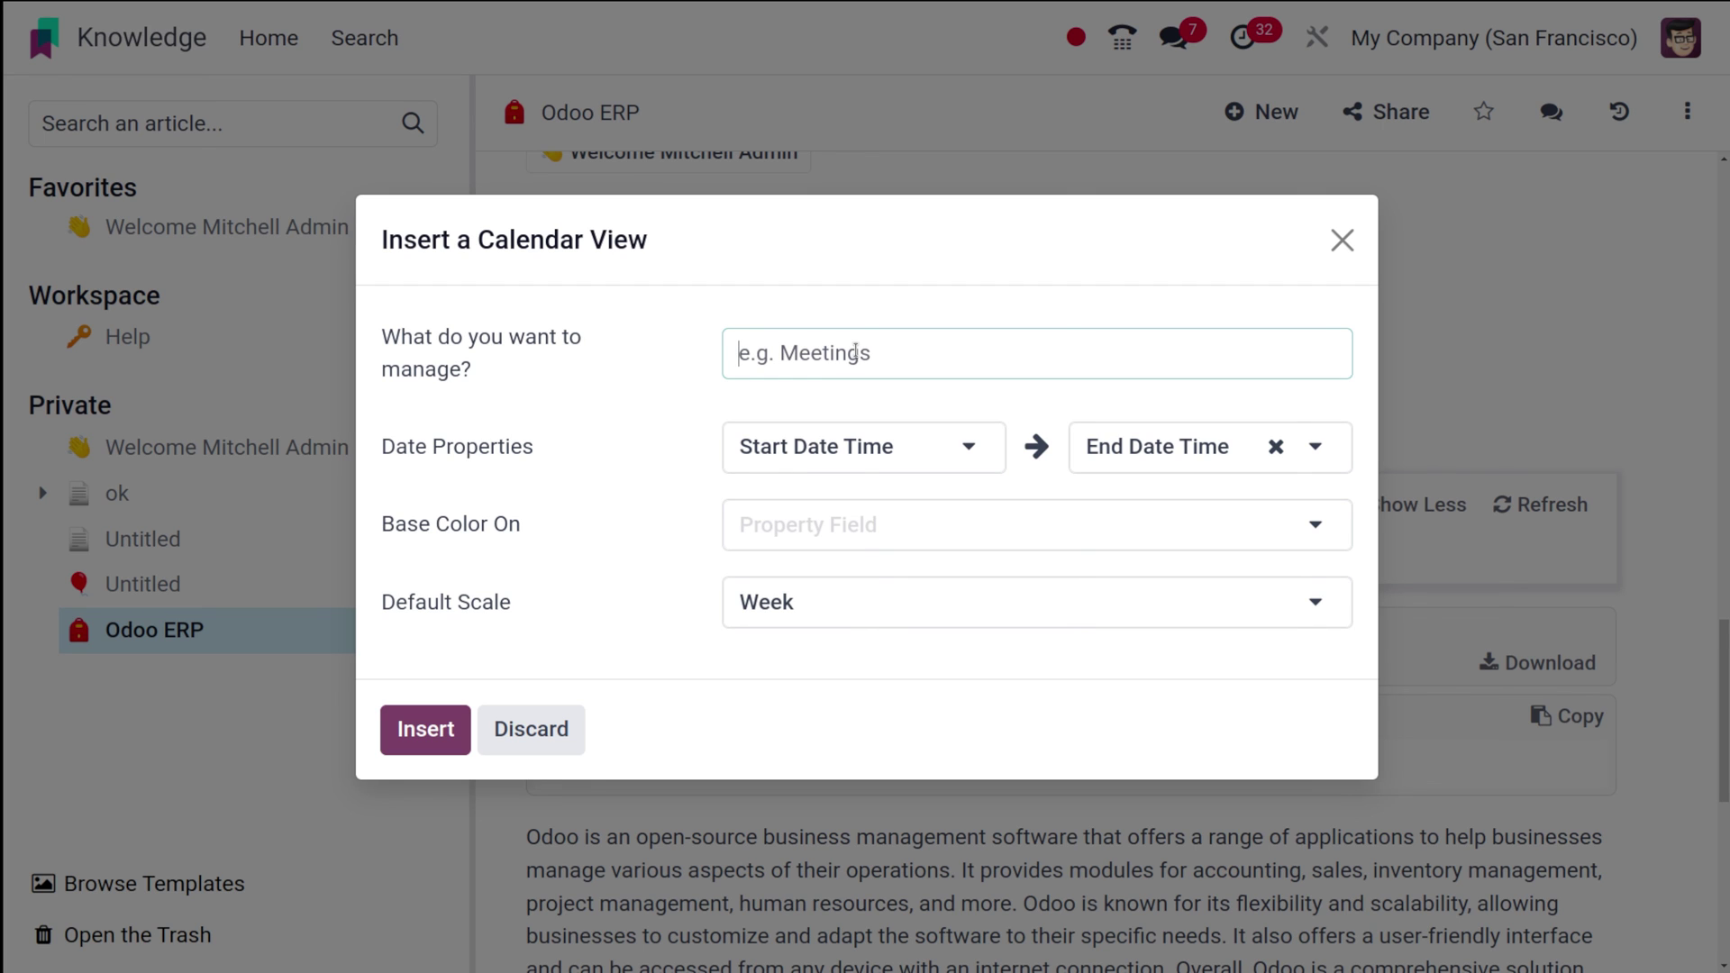
type("meetings")
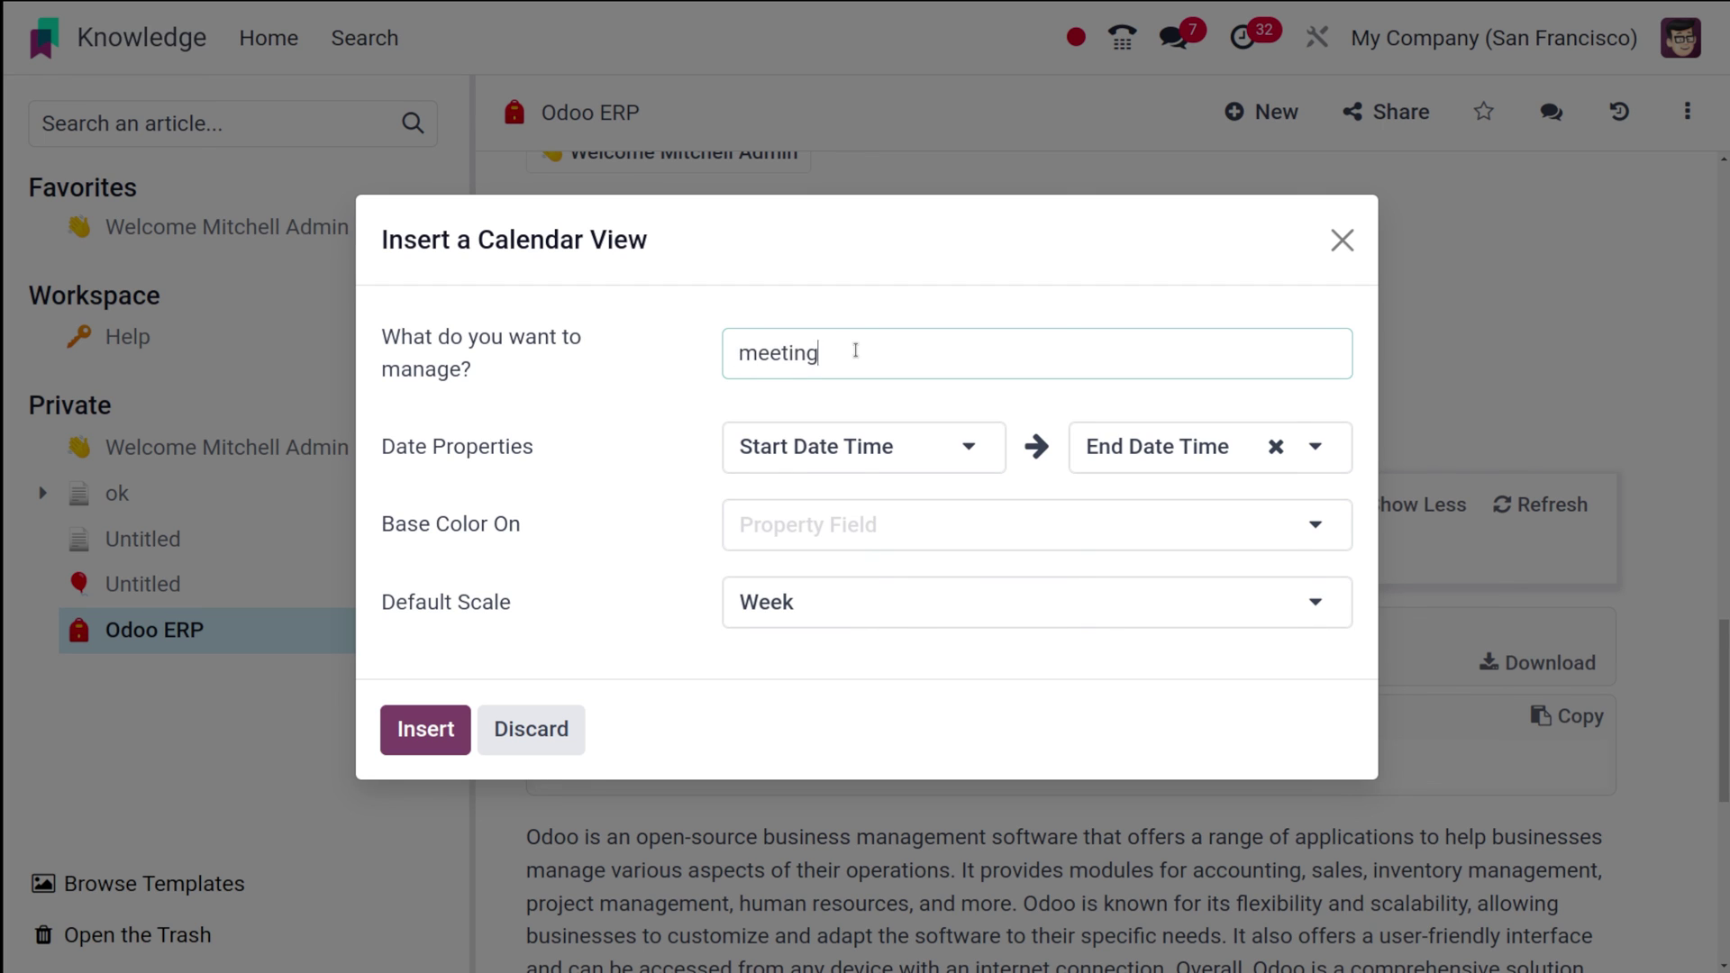
left_click(897, 441)
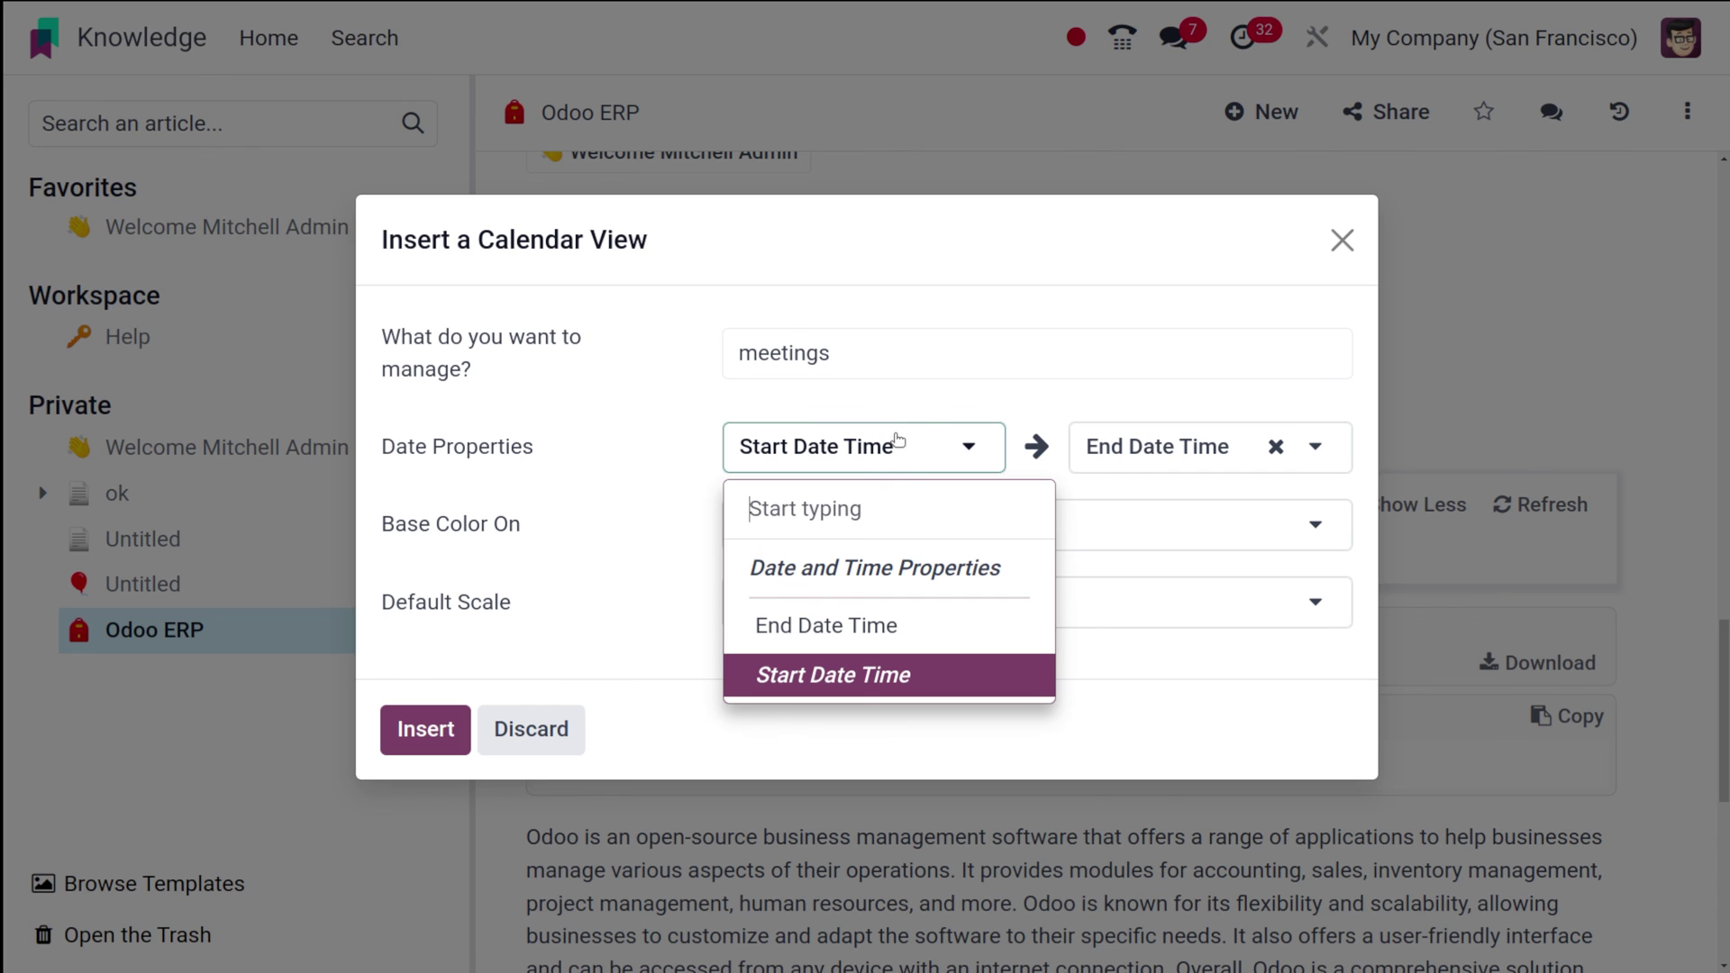
left_click(912, 773)
left_click(401, 729)
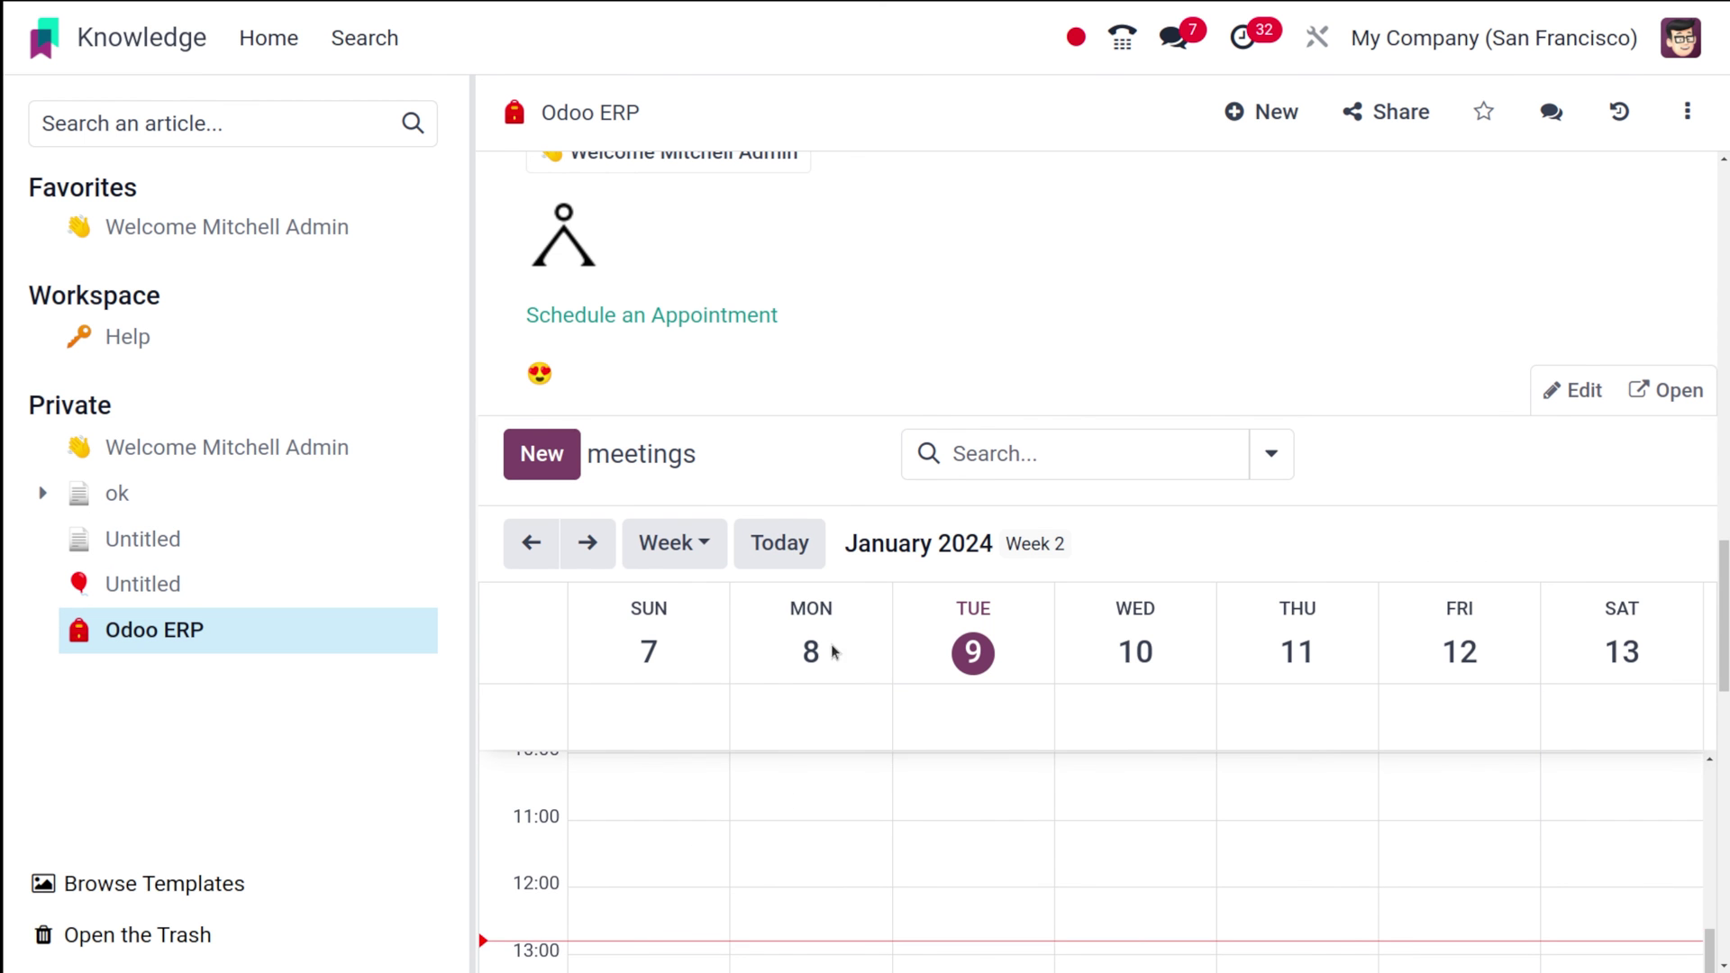
- Insert an Item Kanban view for managing "sales" between the AI-generated Odoo paragraph and the signature
scroll(1000, 528, "down", 10)
scroll(1000, 528, "up", 10)
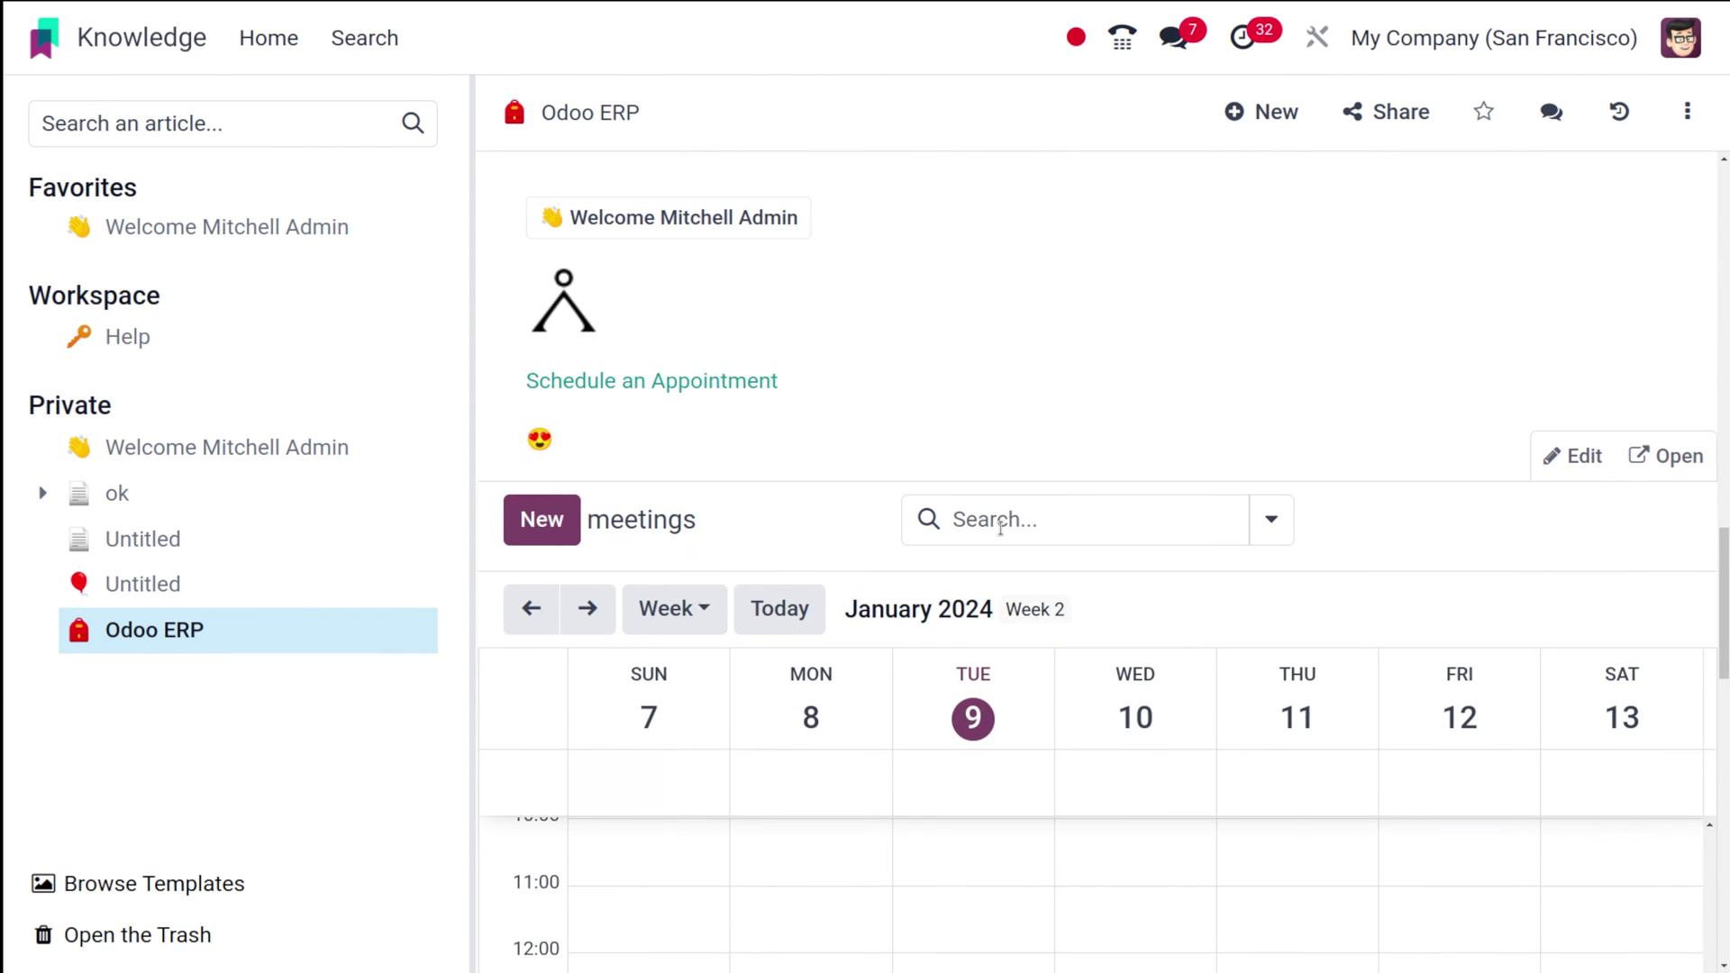
scroll(991, 504, "down", 10)
scroll(987, 498, "down", 2)
scroll(964, 348, "up", 7)
scroll(964, 347, "down", 7)
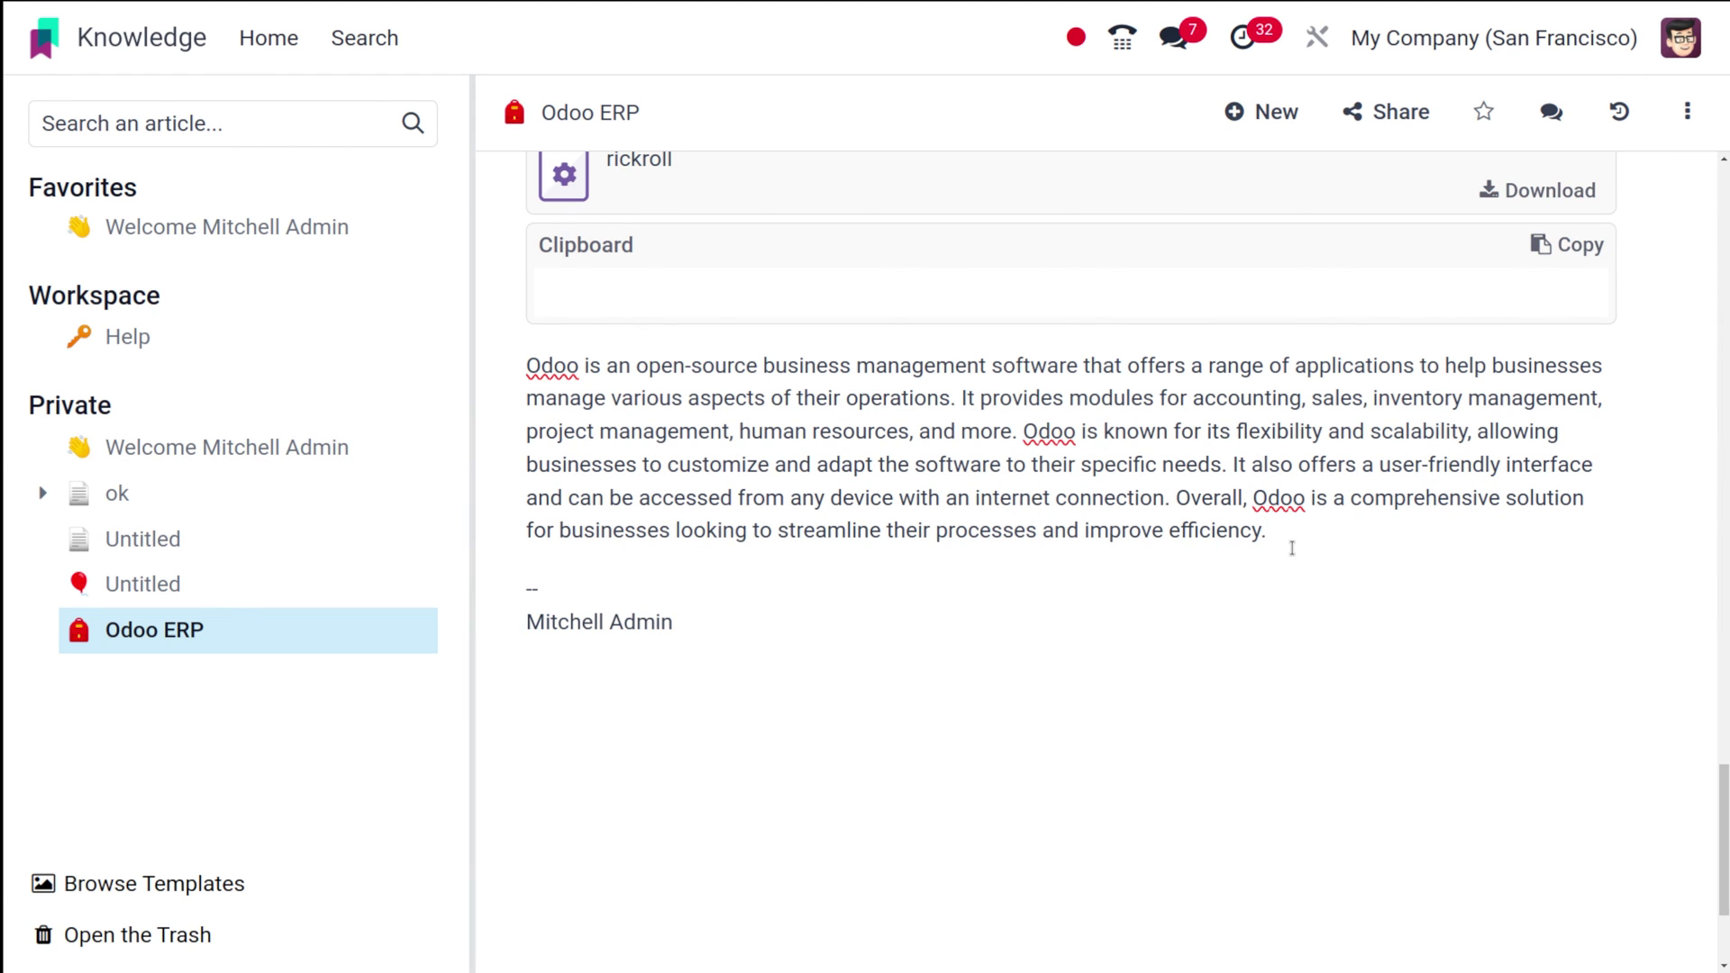
key("Return")
type("/")
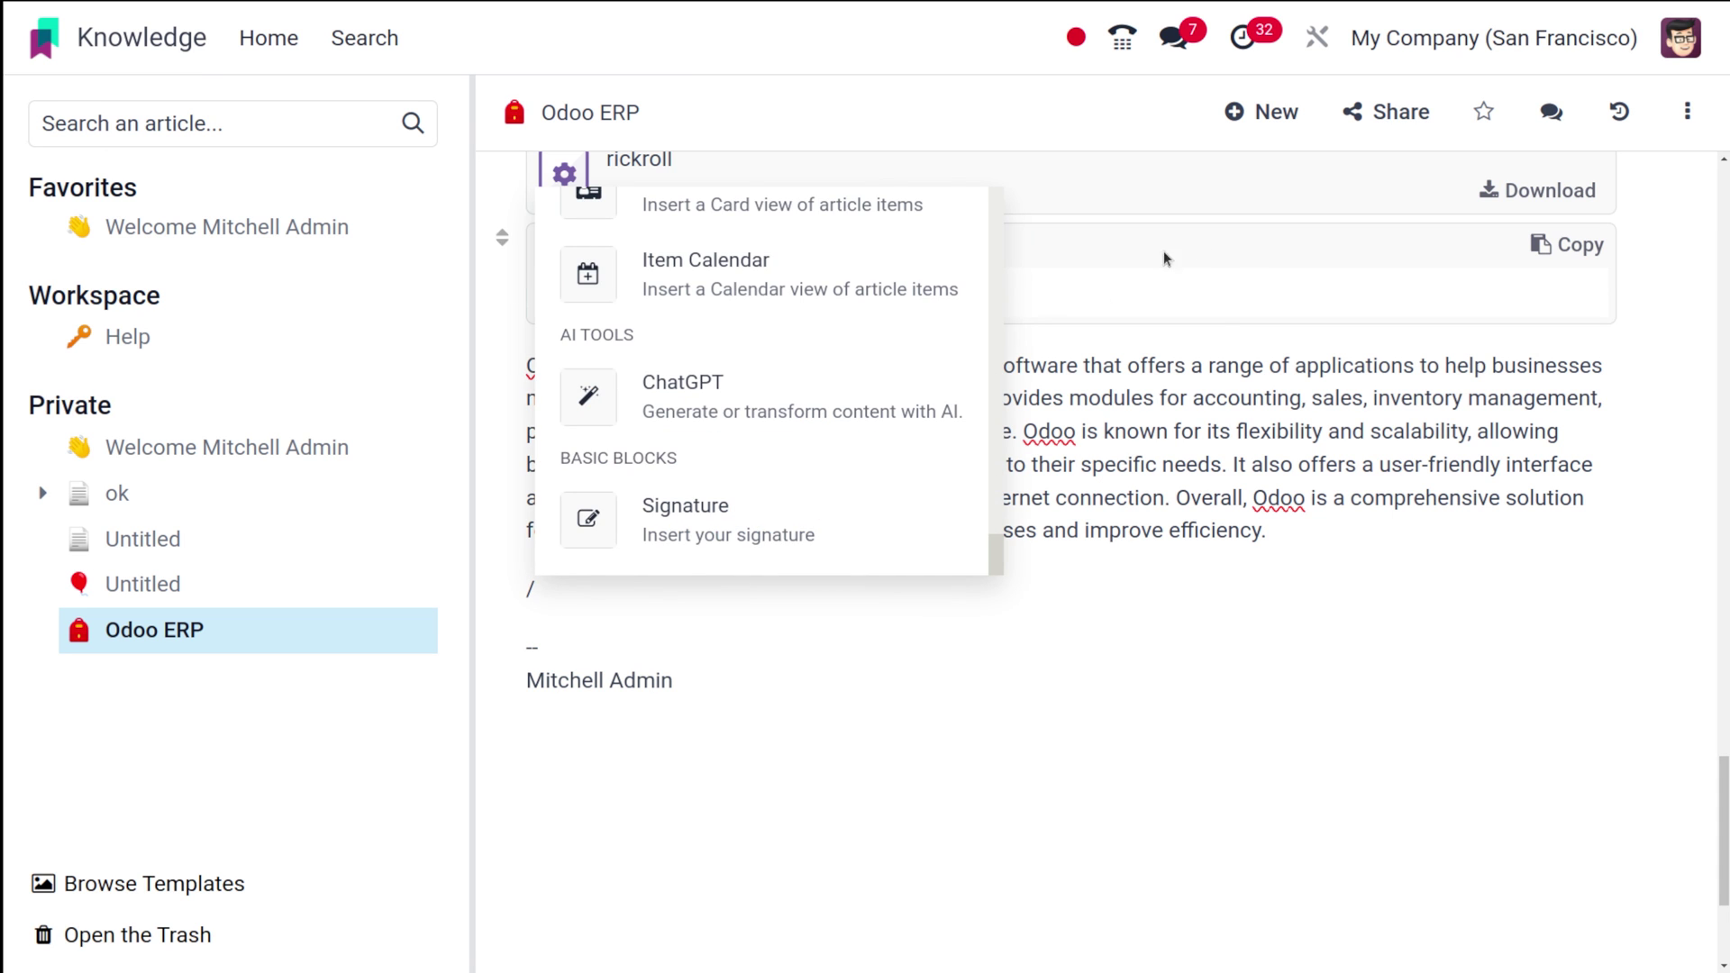
scroll(764, 340, "up", 4)
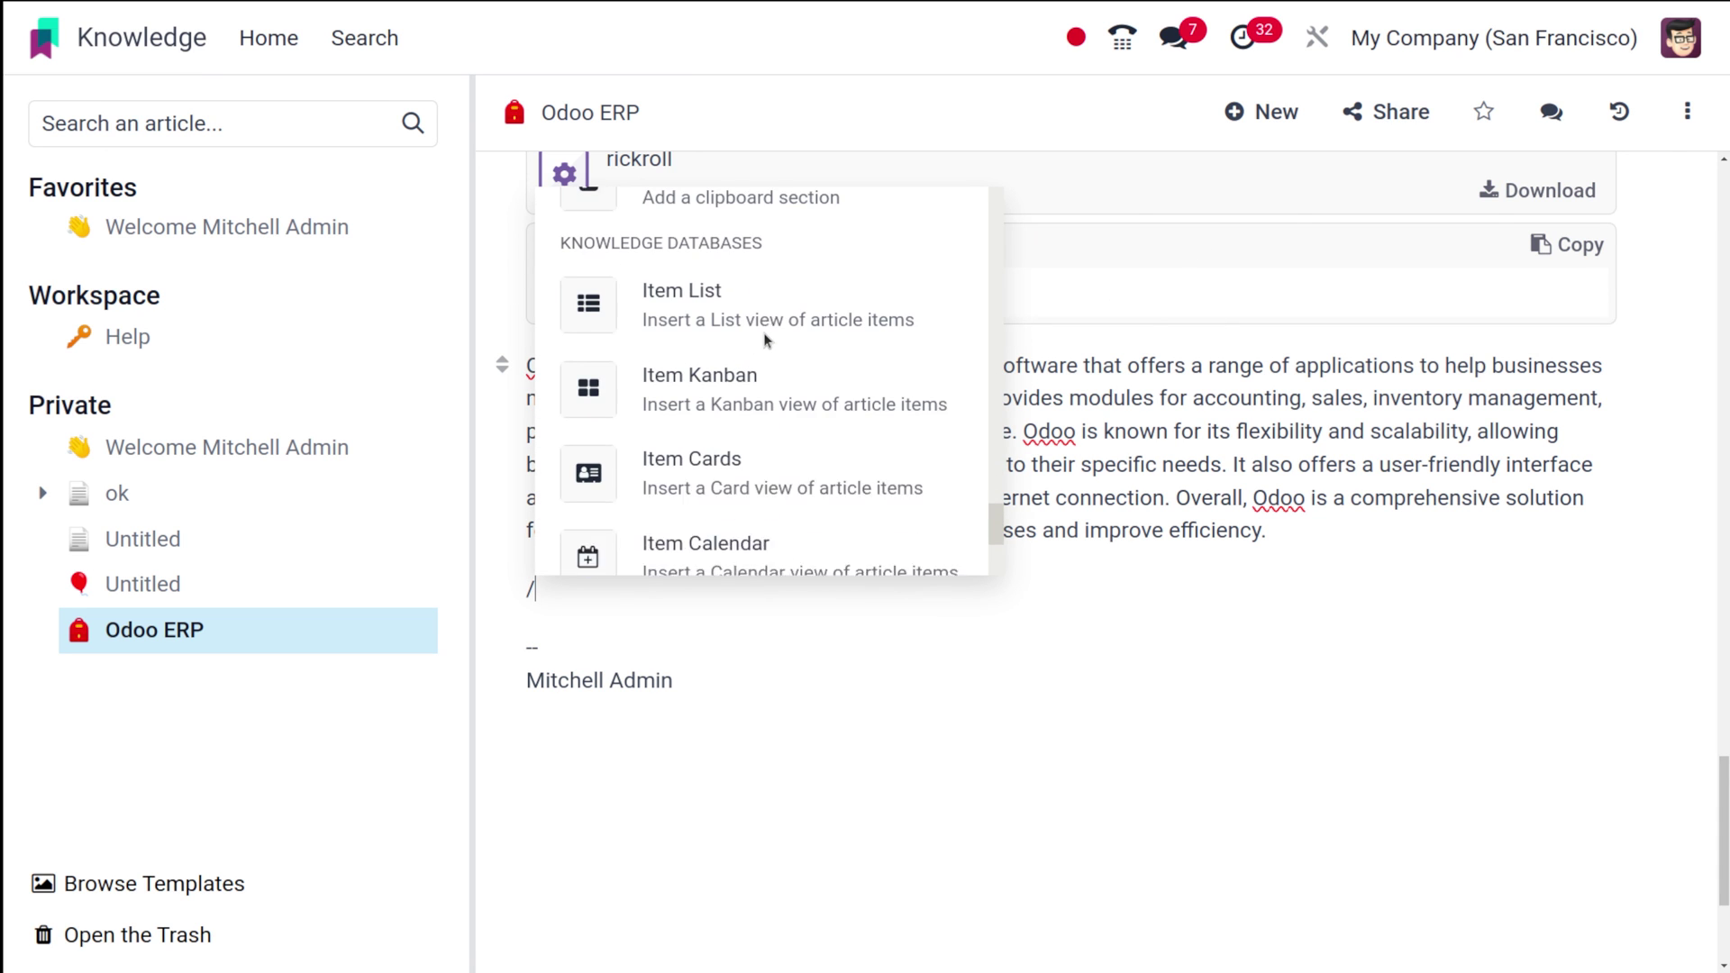
scroll(773, 432, "down", 2)
scroll(773, 433, "up", 2)
left_click(773, 433)
left_click(879, 459)
type("sales")
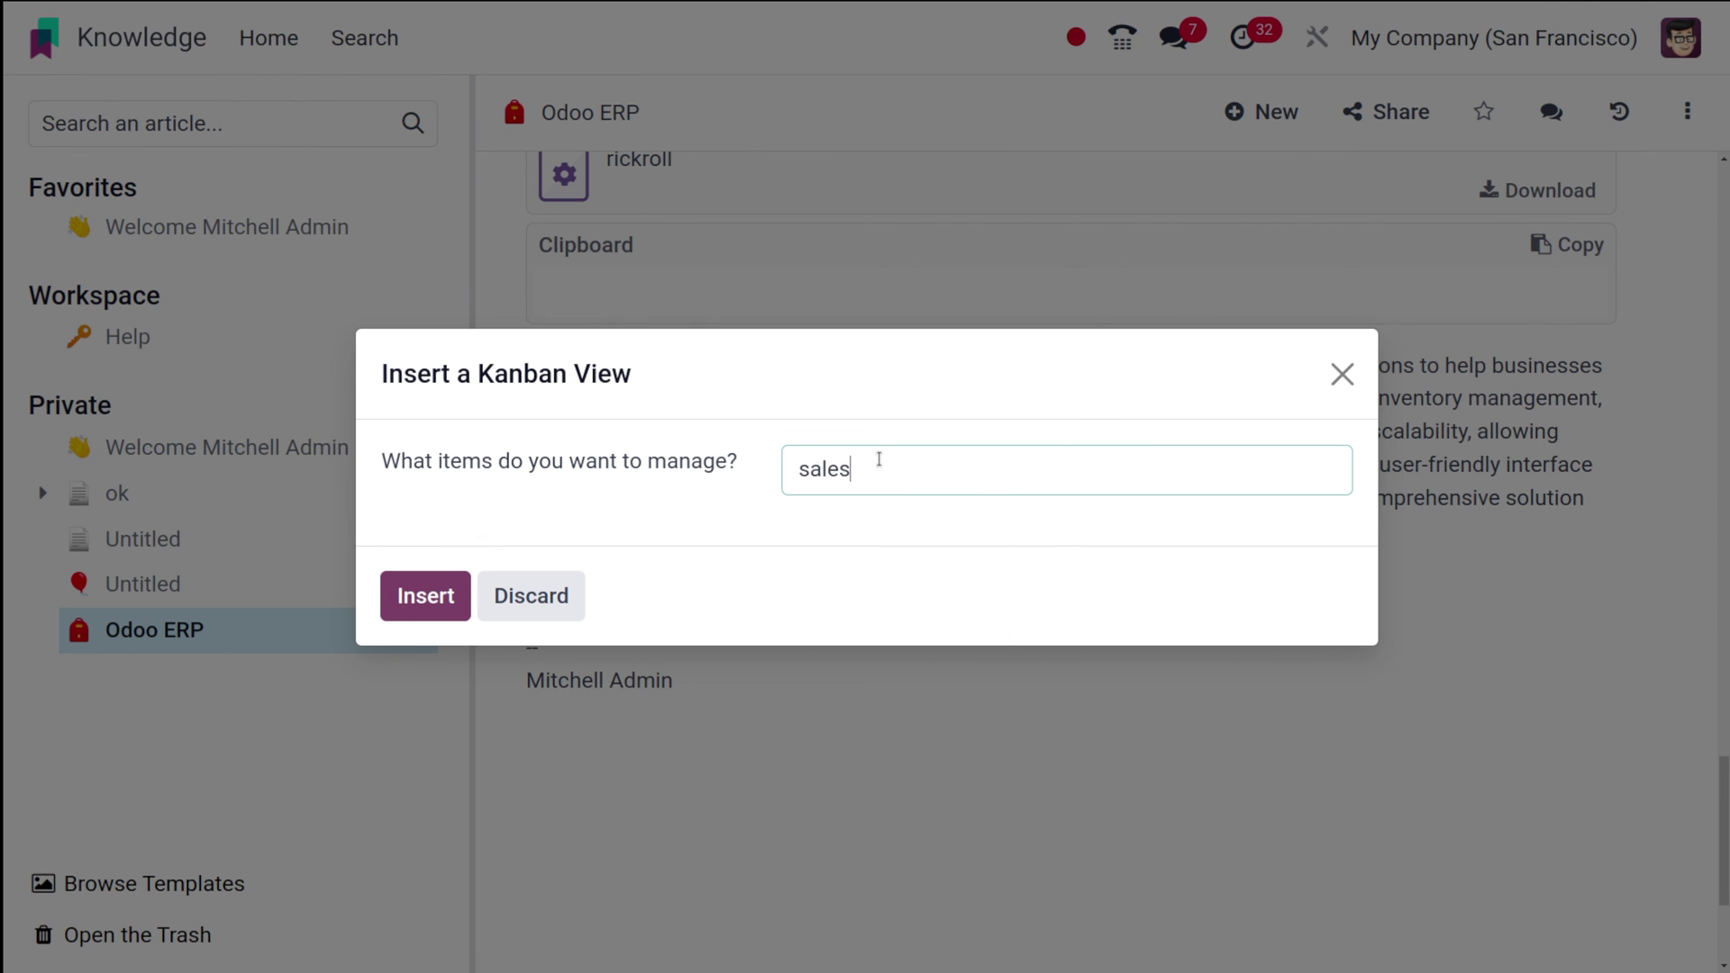
left_click(418, 585)
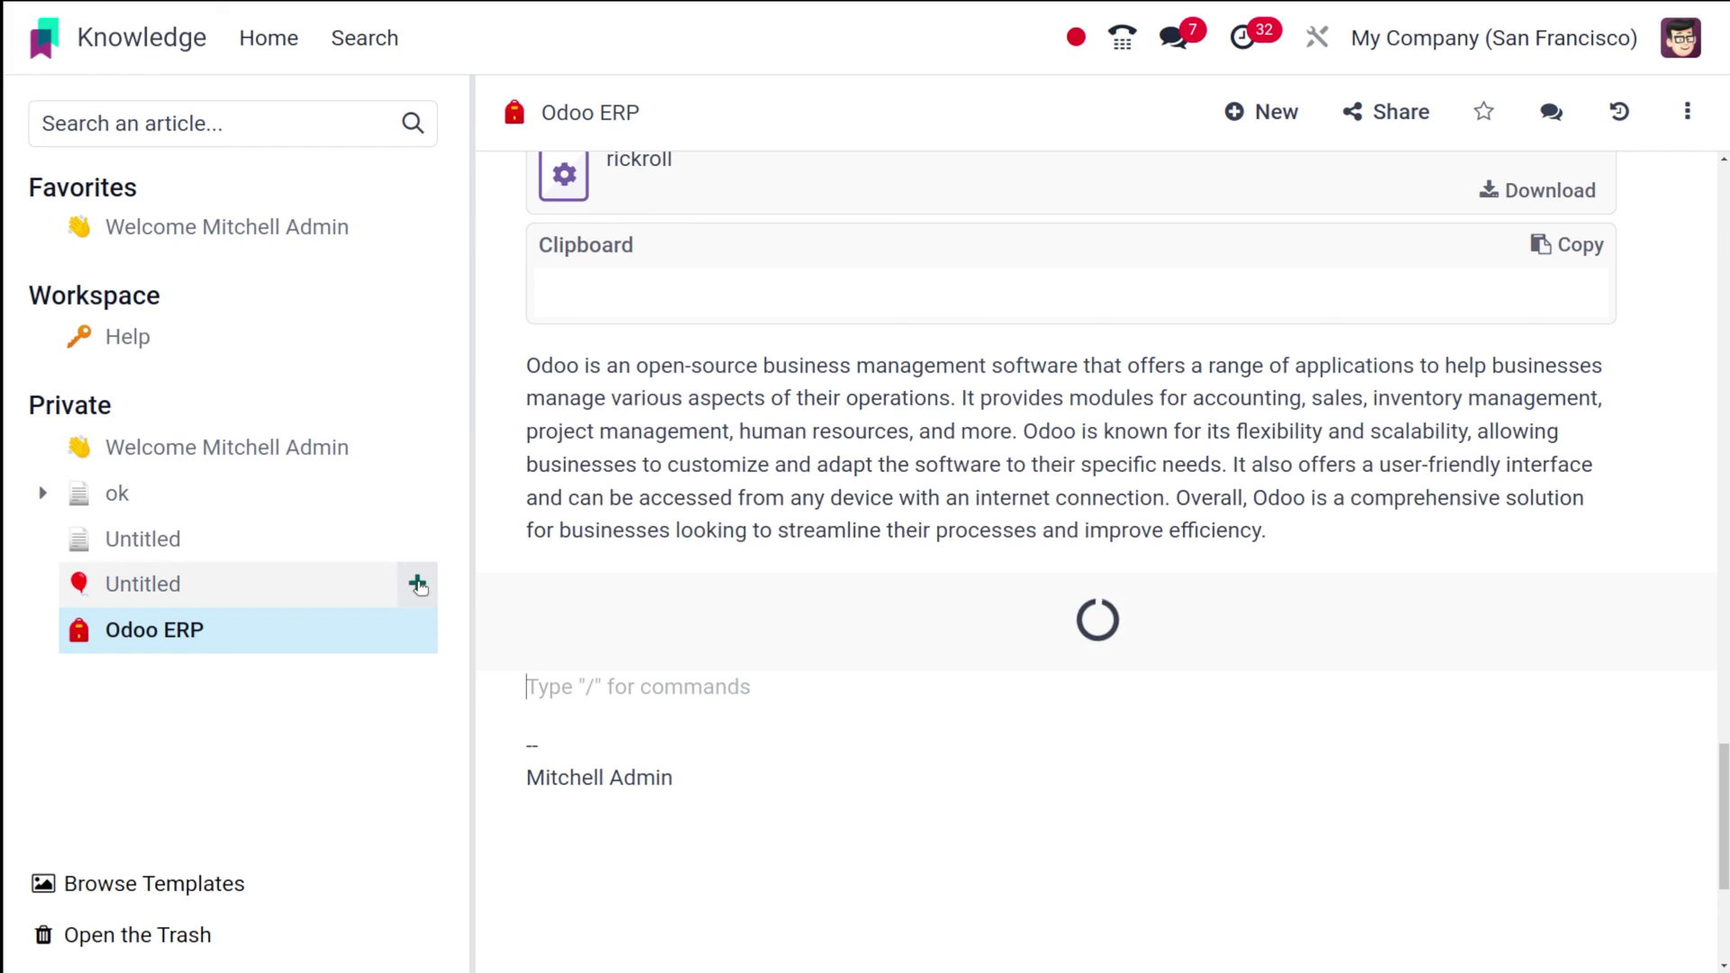
scroll(845, 778, "down", 5)
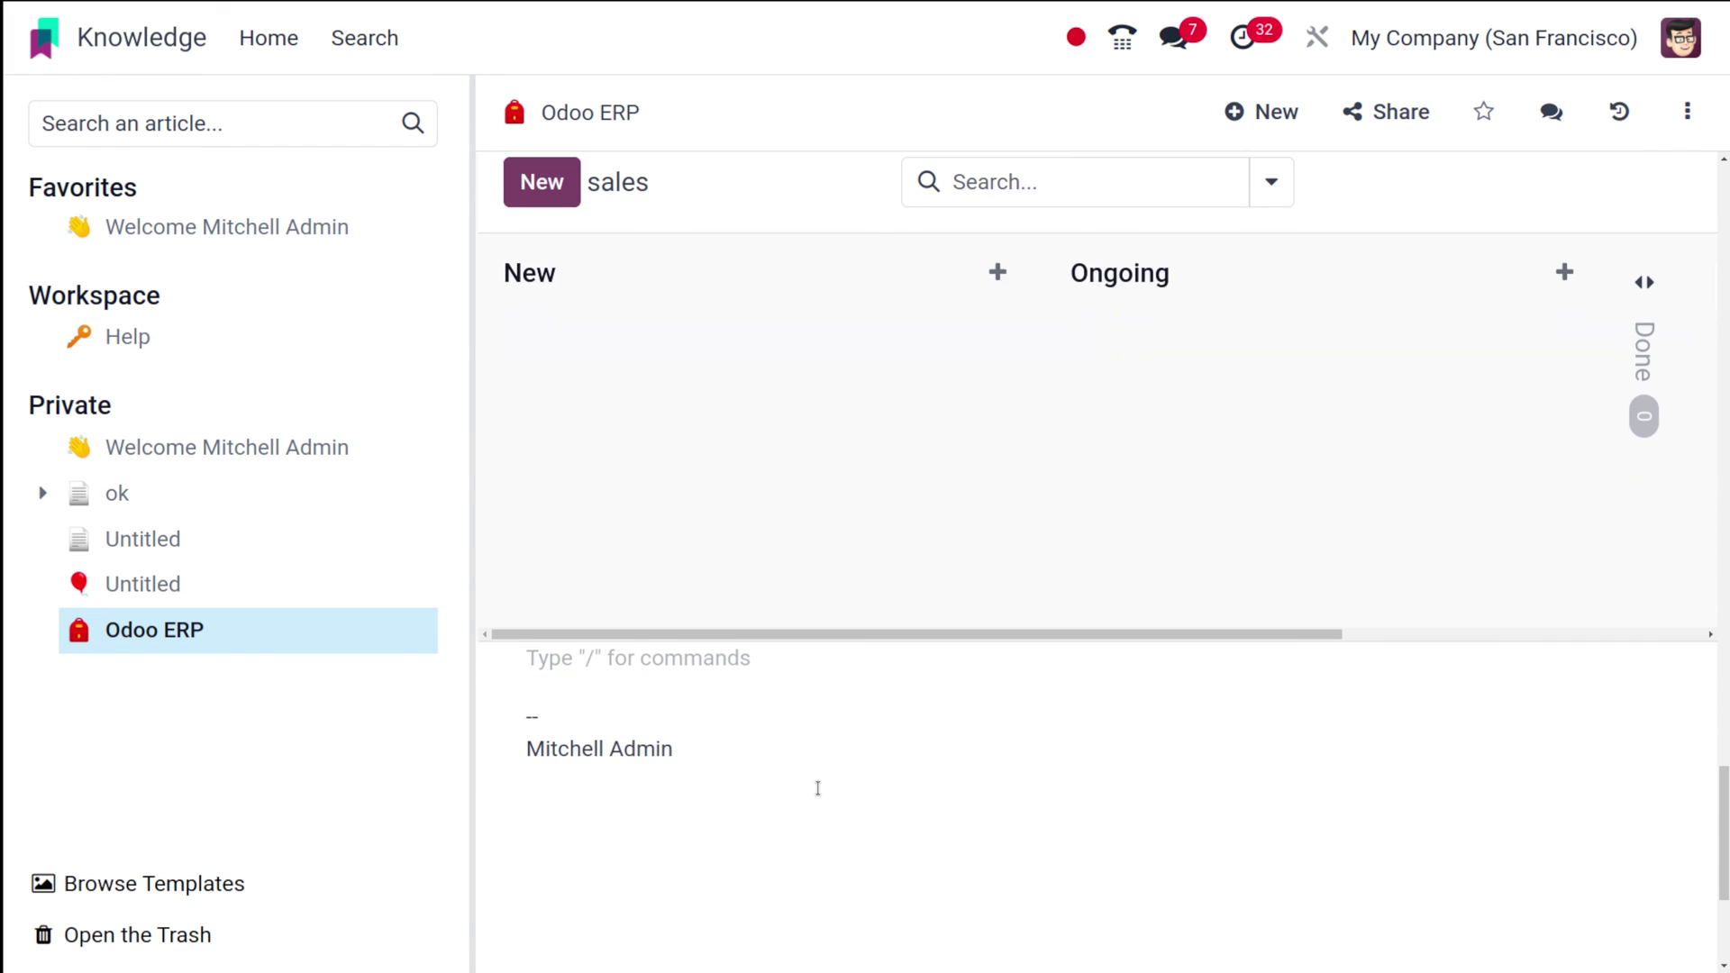
scroll(814, 784, "up", 4)
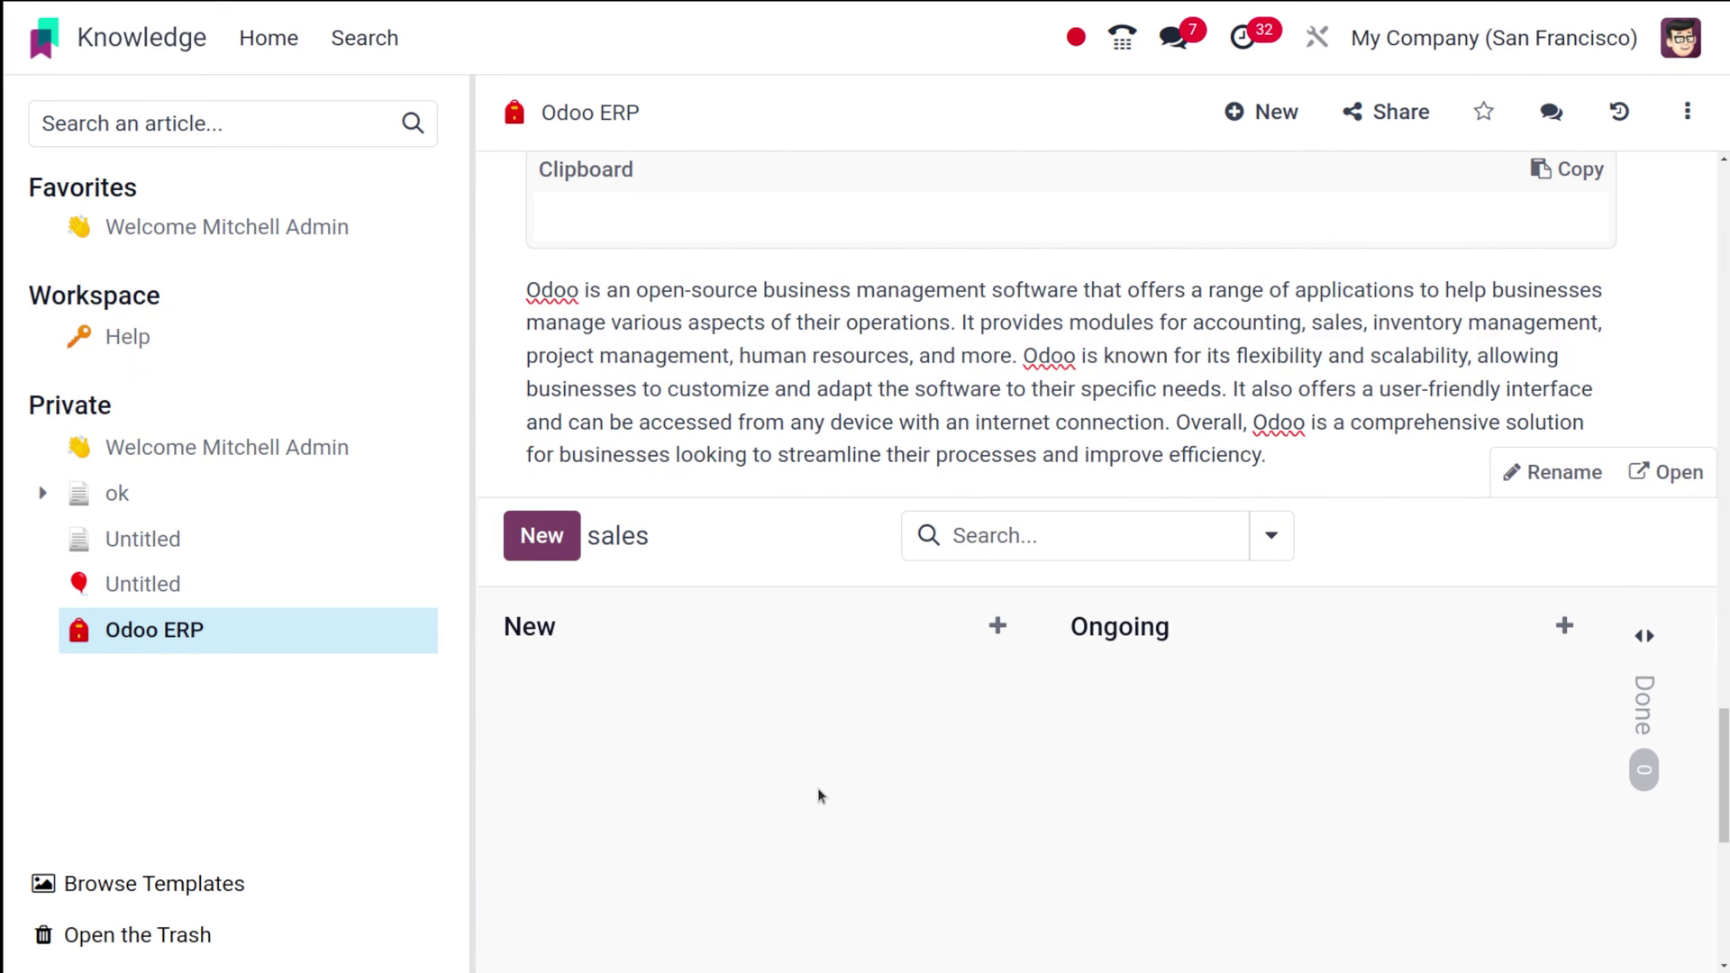
scroll(818, 788, "up", 10)
scroll(818, 787, "up", 8)
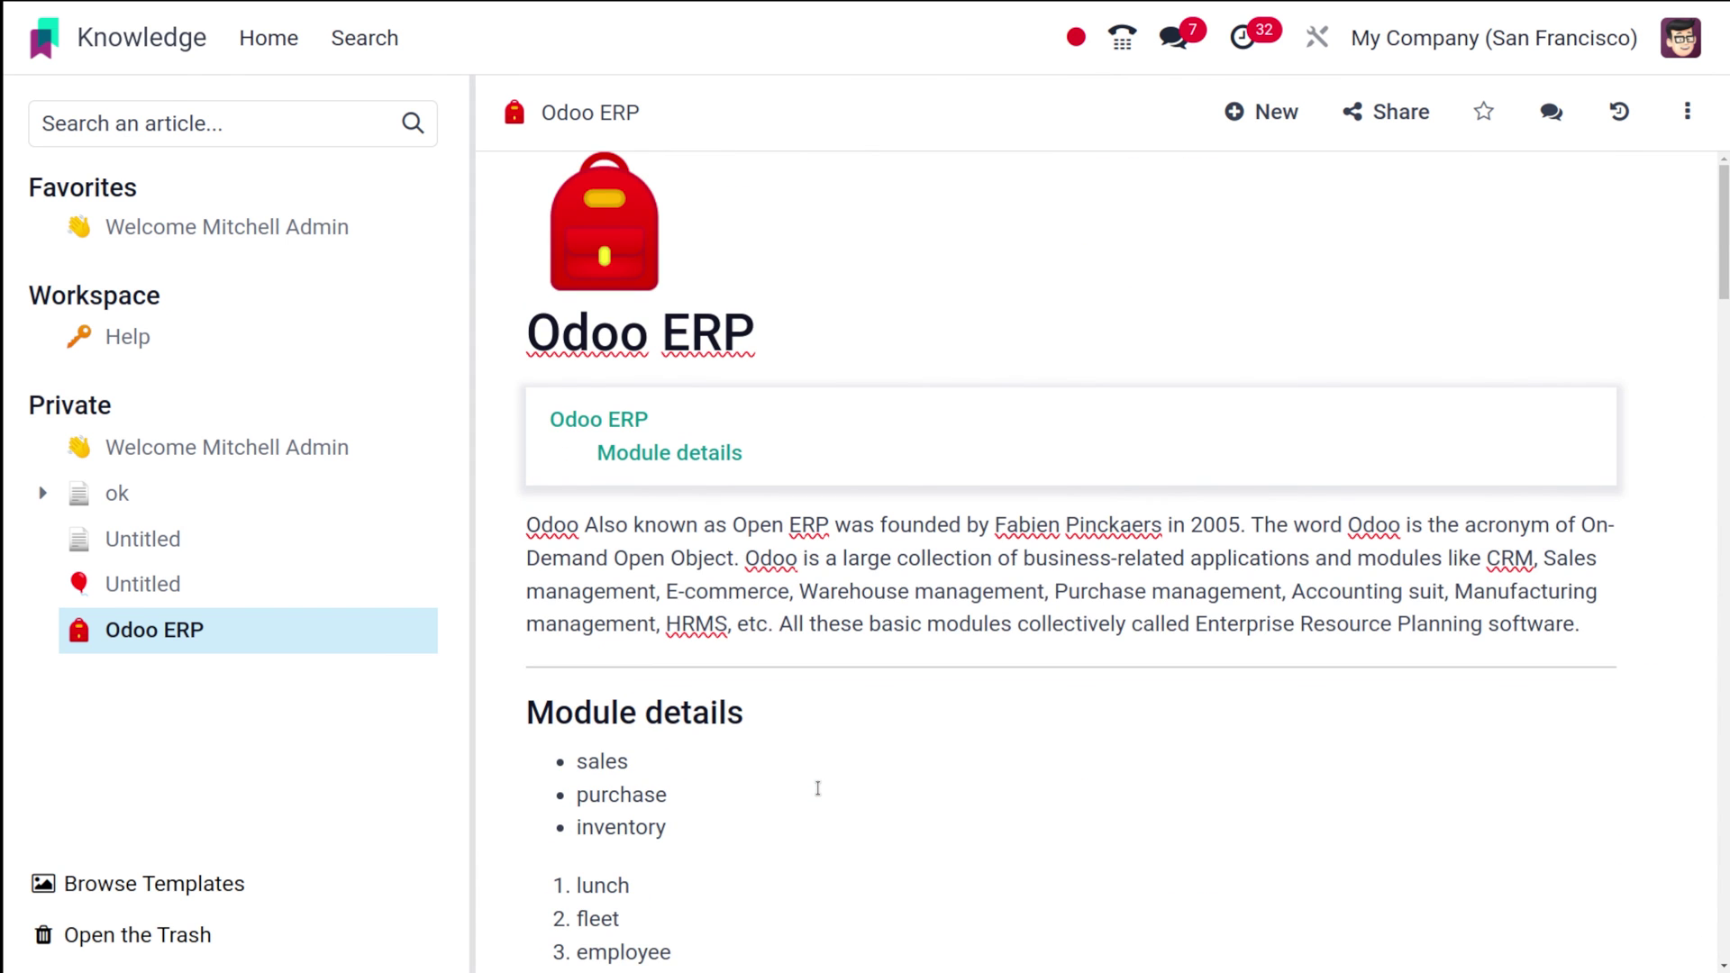